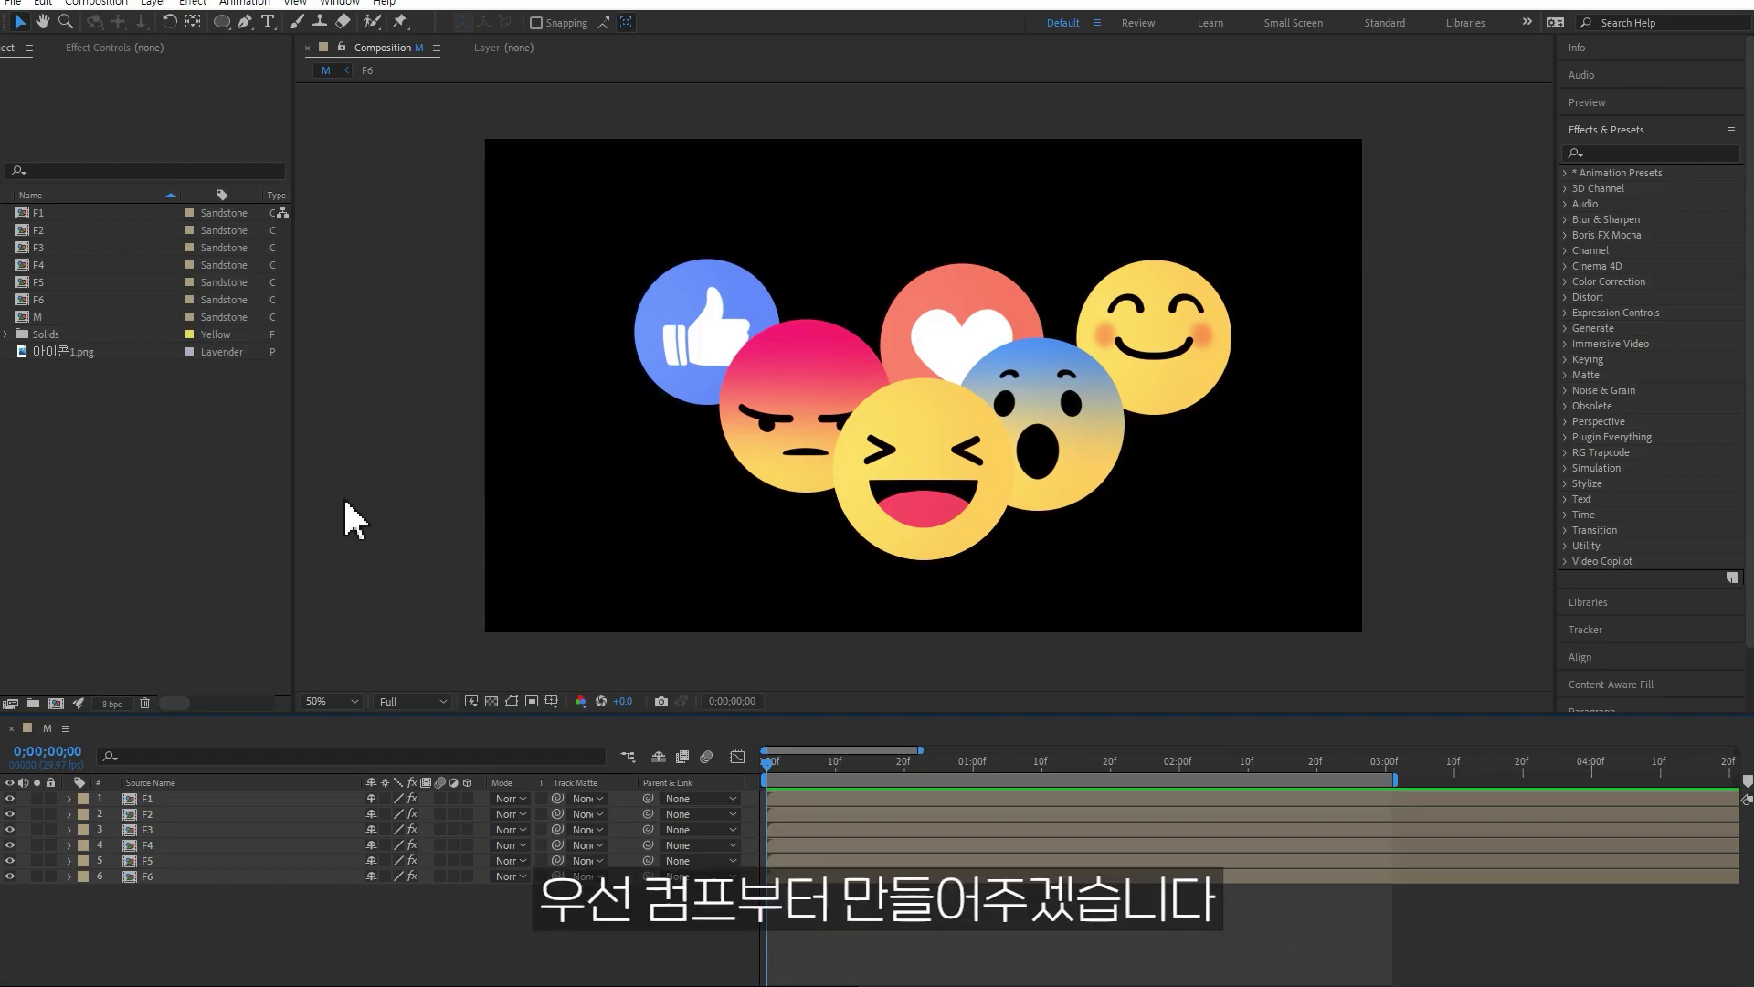
Open the Project panel's context menu to add a new project item.
right_click(197, 440)
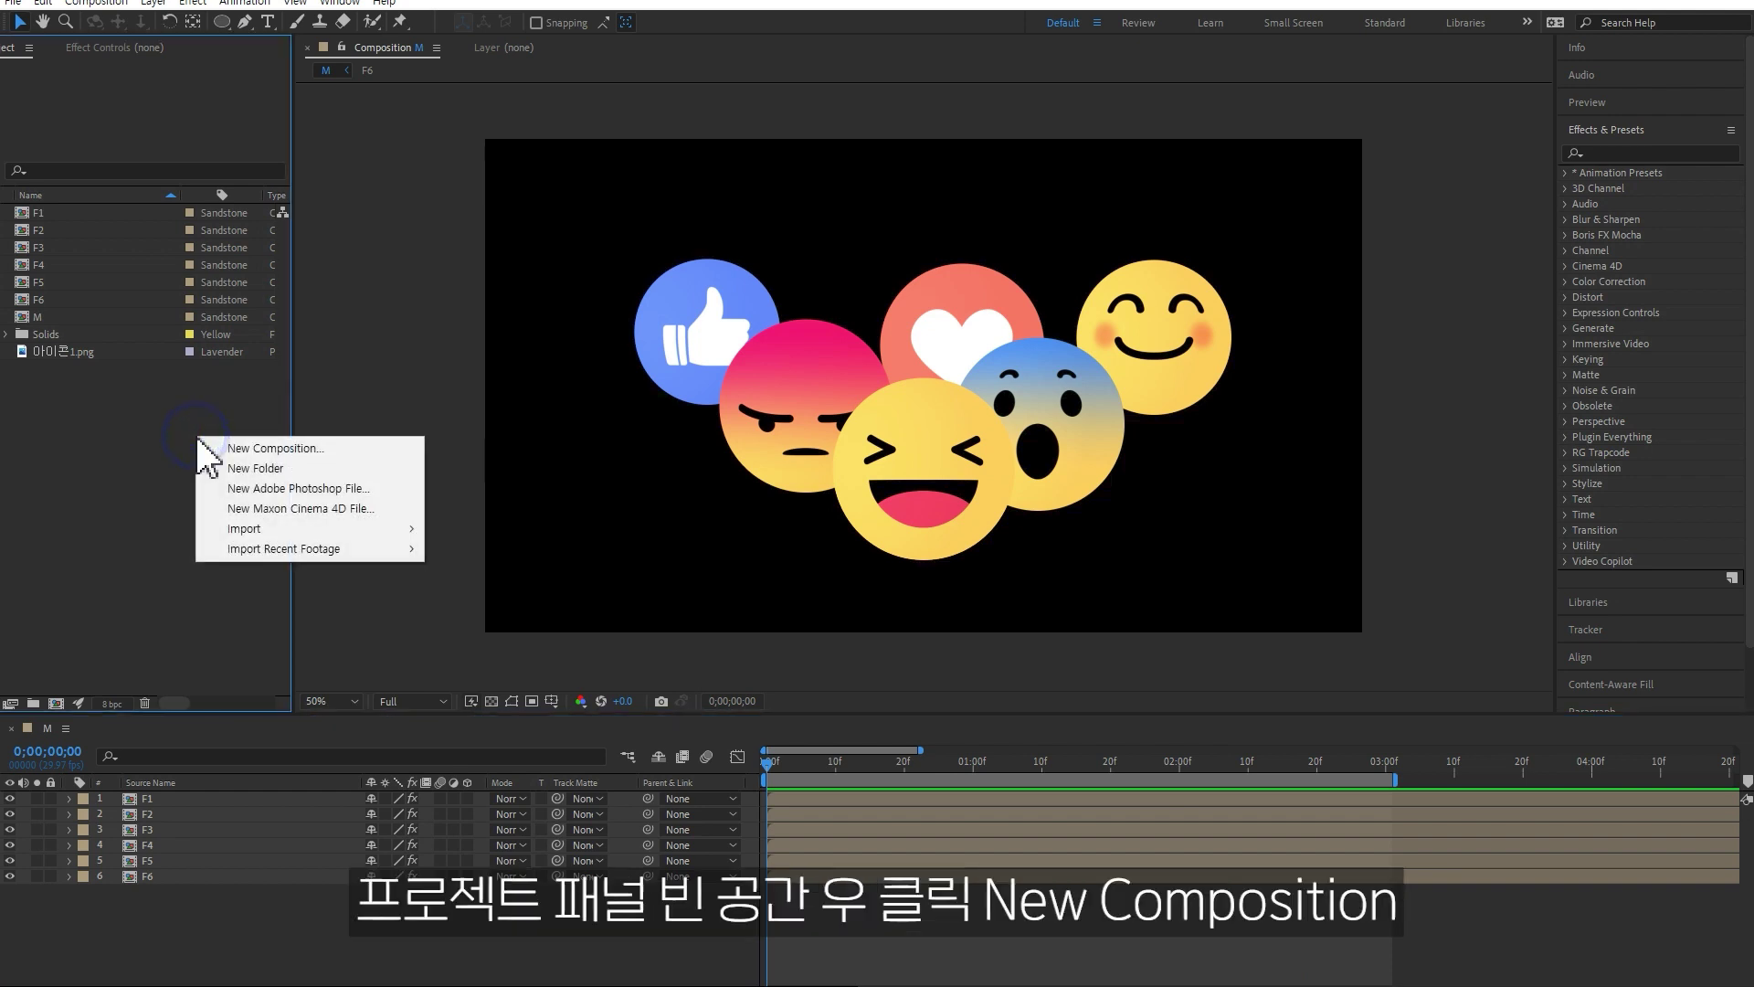
Create a new HD 1920x1080, 29.97 fps composition named FACE1.
left_click(234, 448)
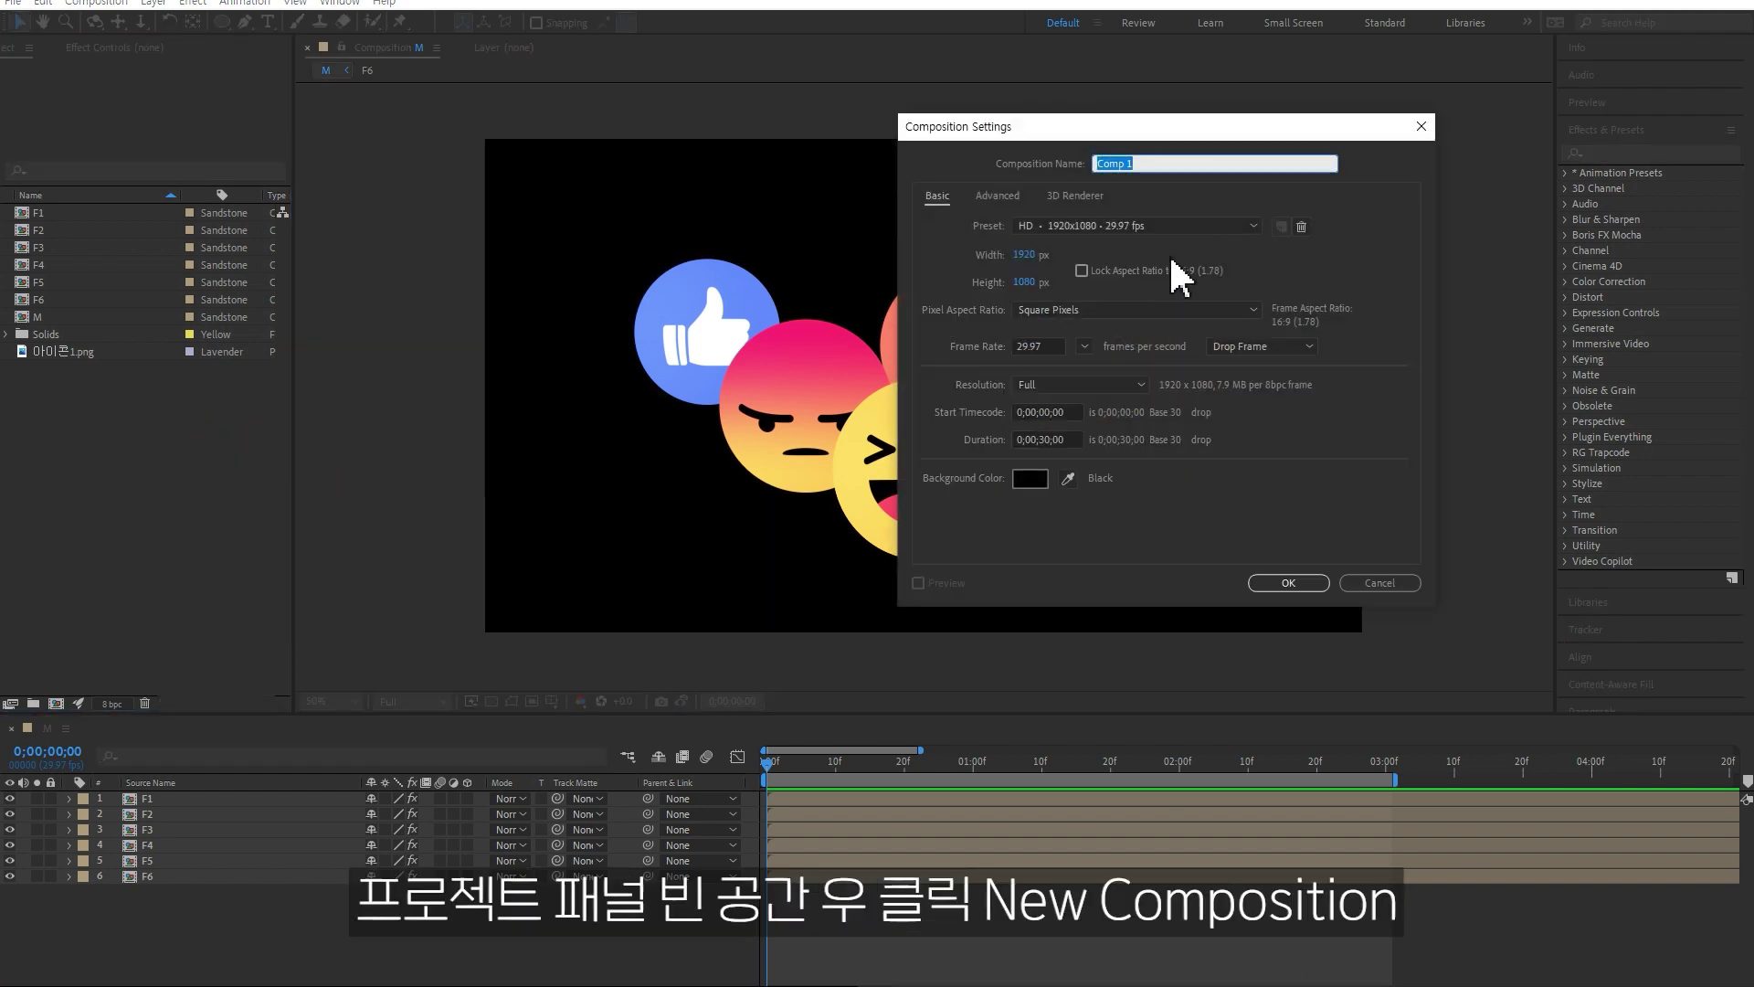
left_click(1179, 225)
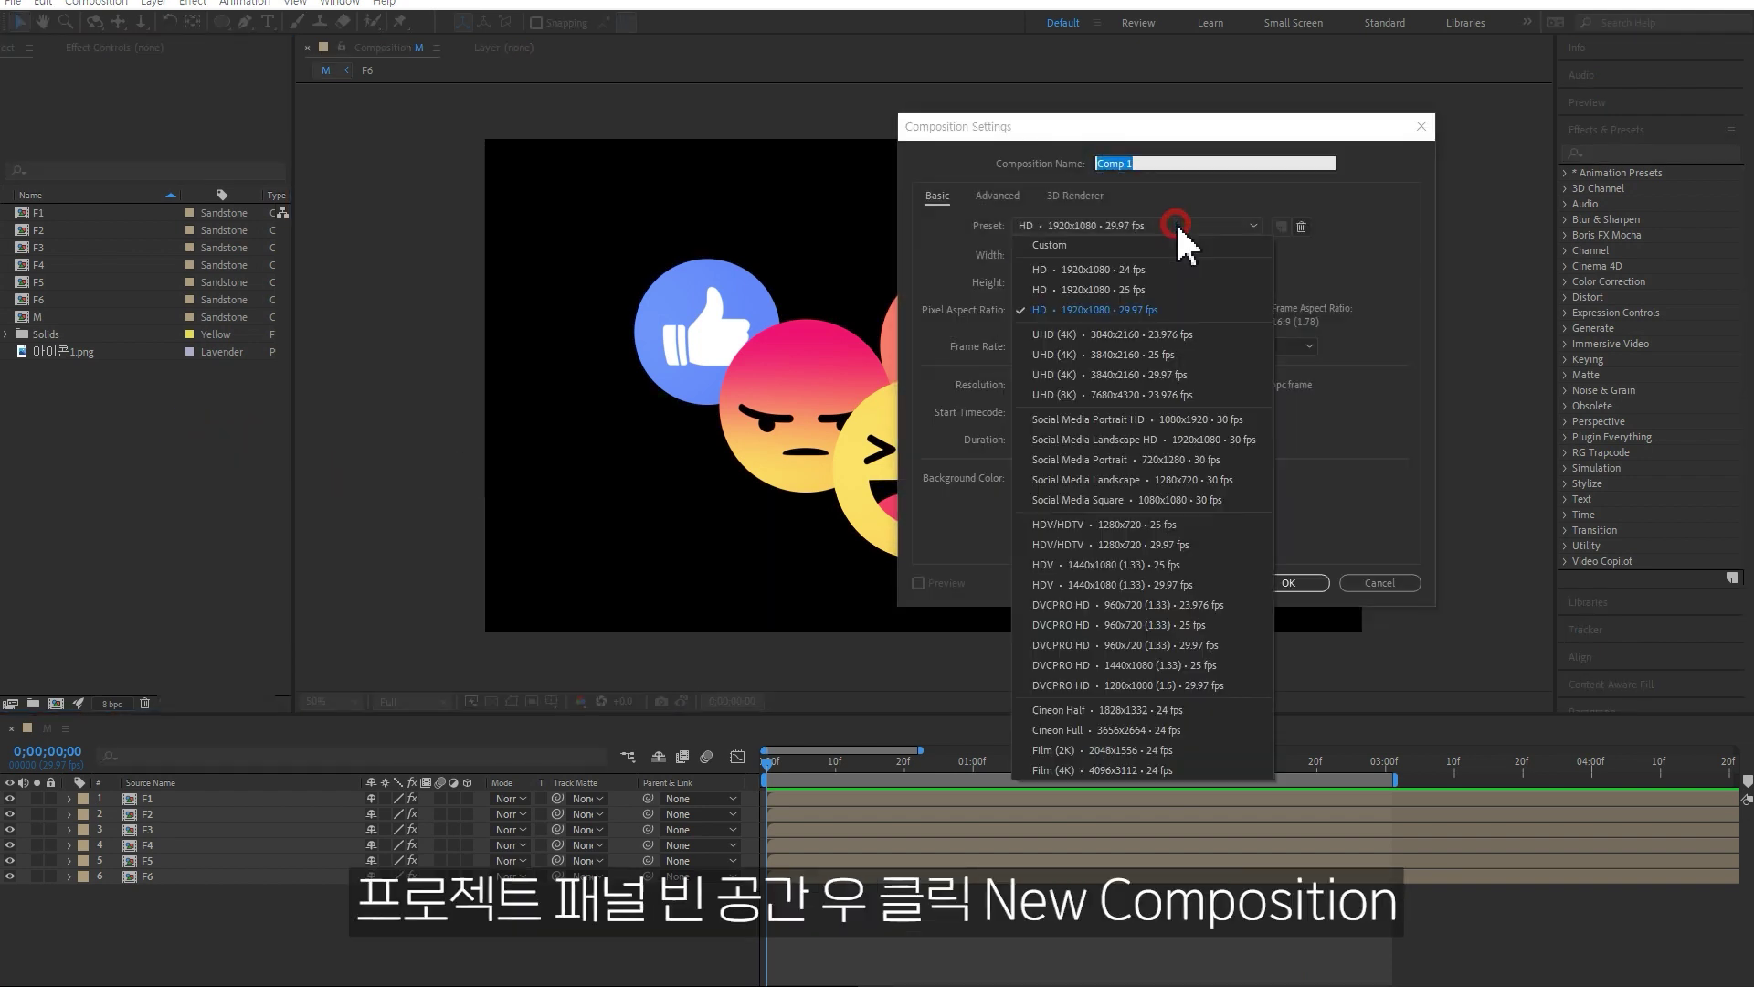
left_click(1162, 311)
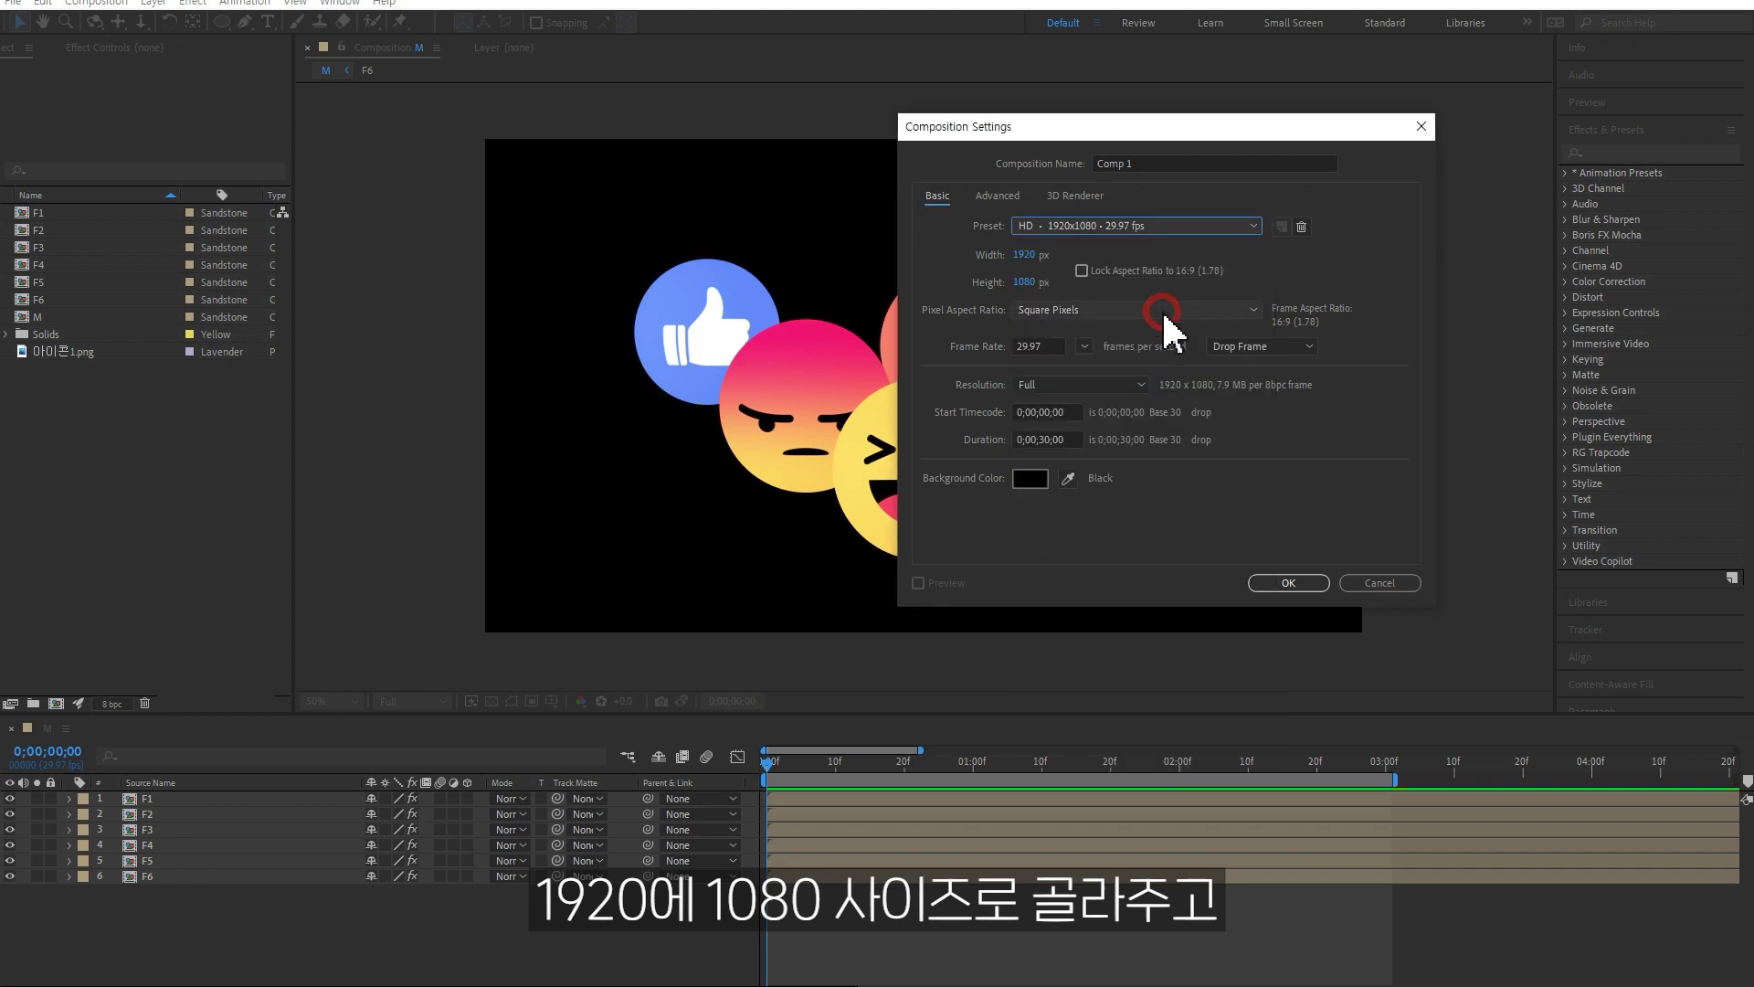
left_click(1187, 163)
type("FACE1")
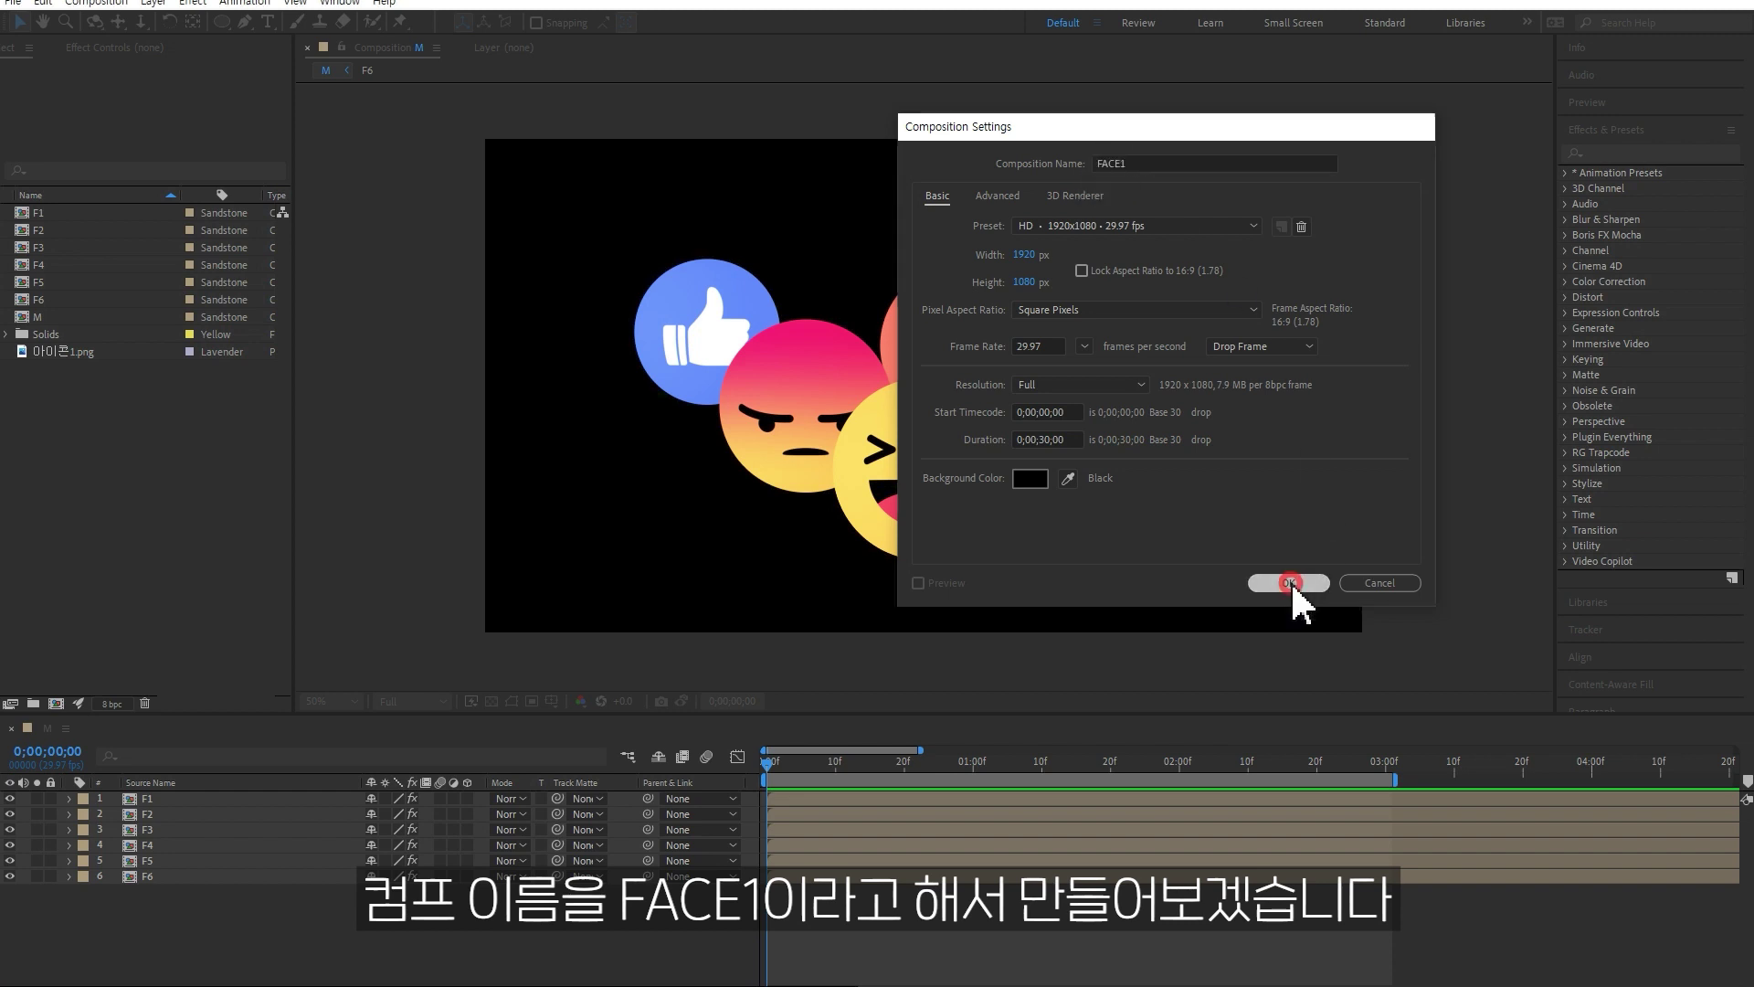
left_click(1288, 585)
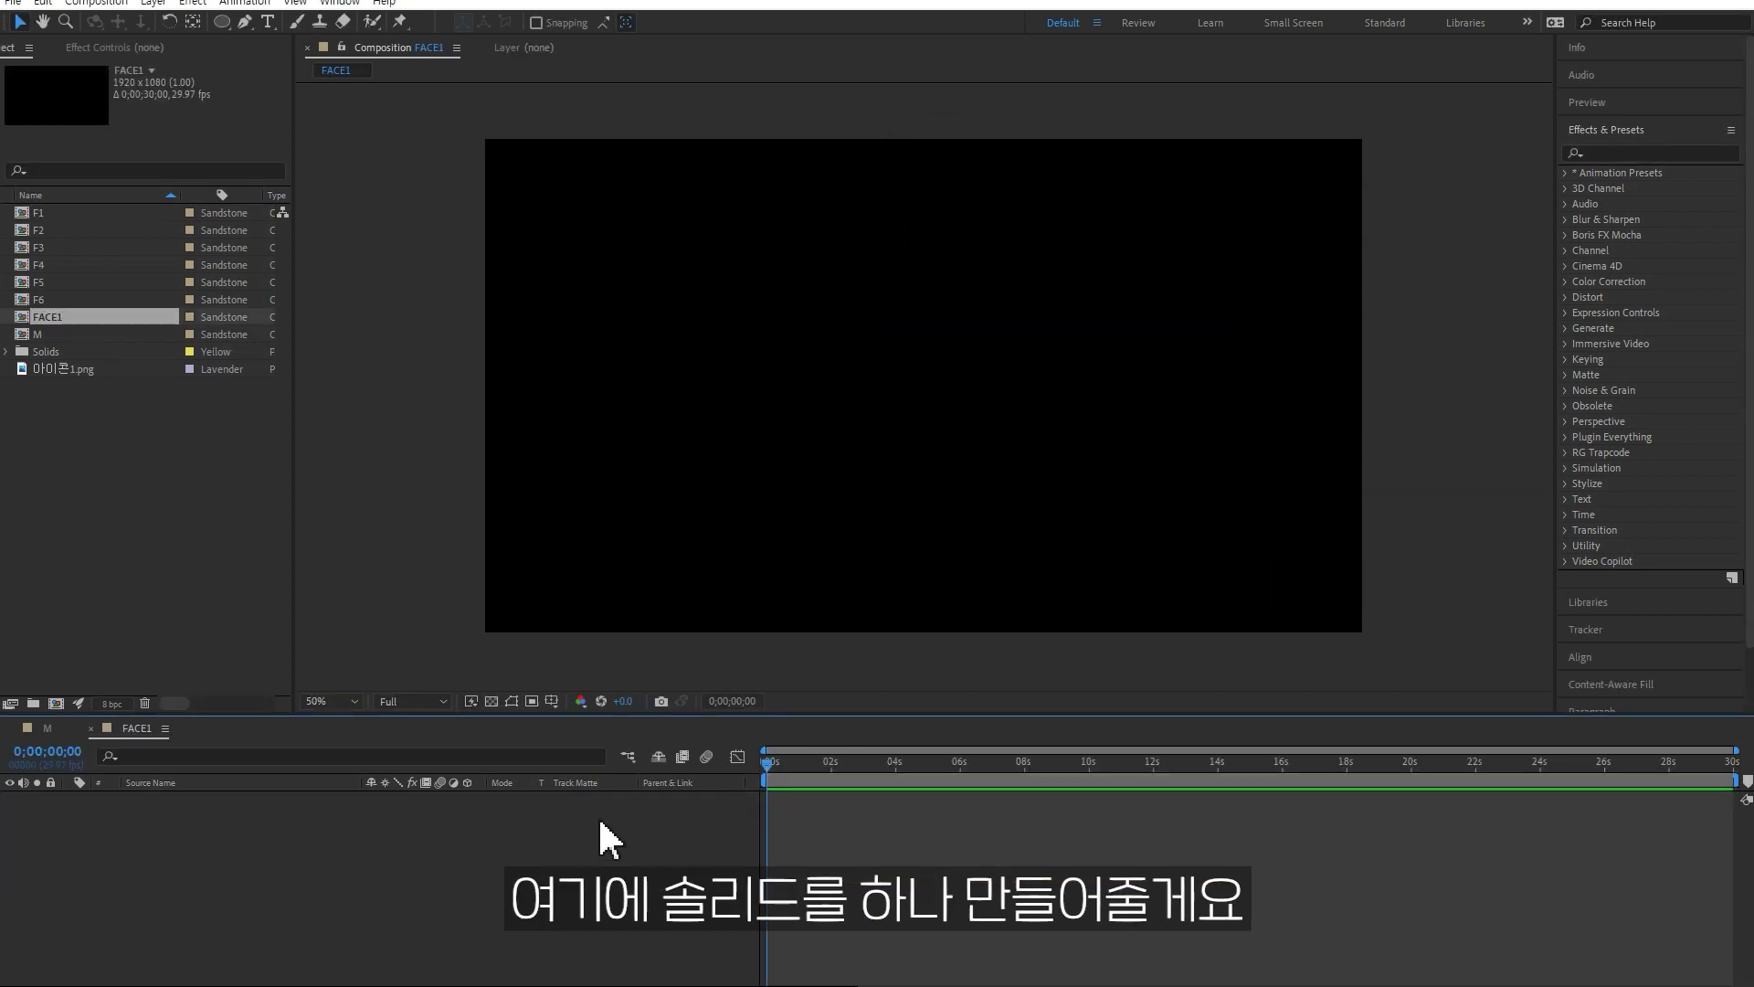
Add a new full-frame white solid layer to FACE1.
right_click(454, 824)
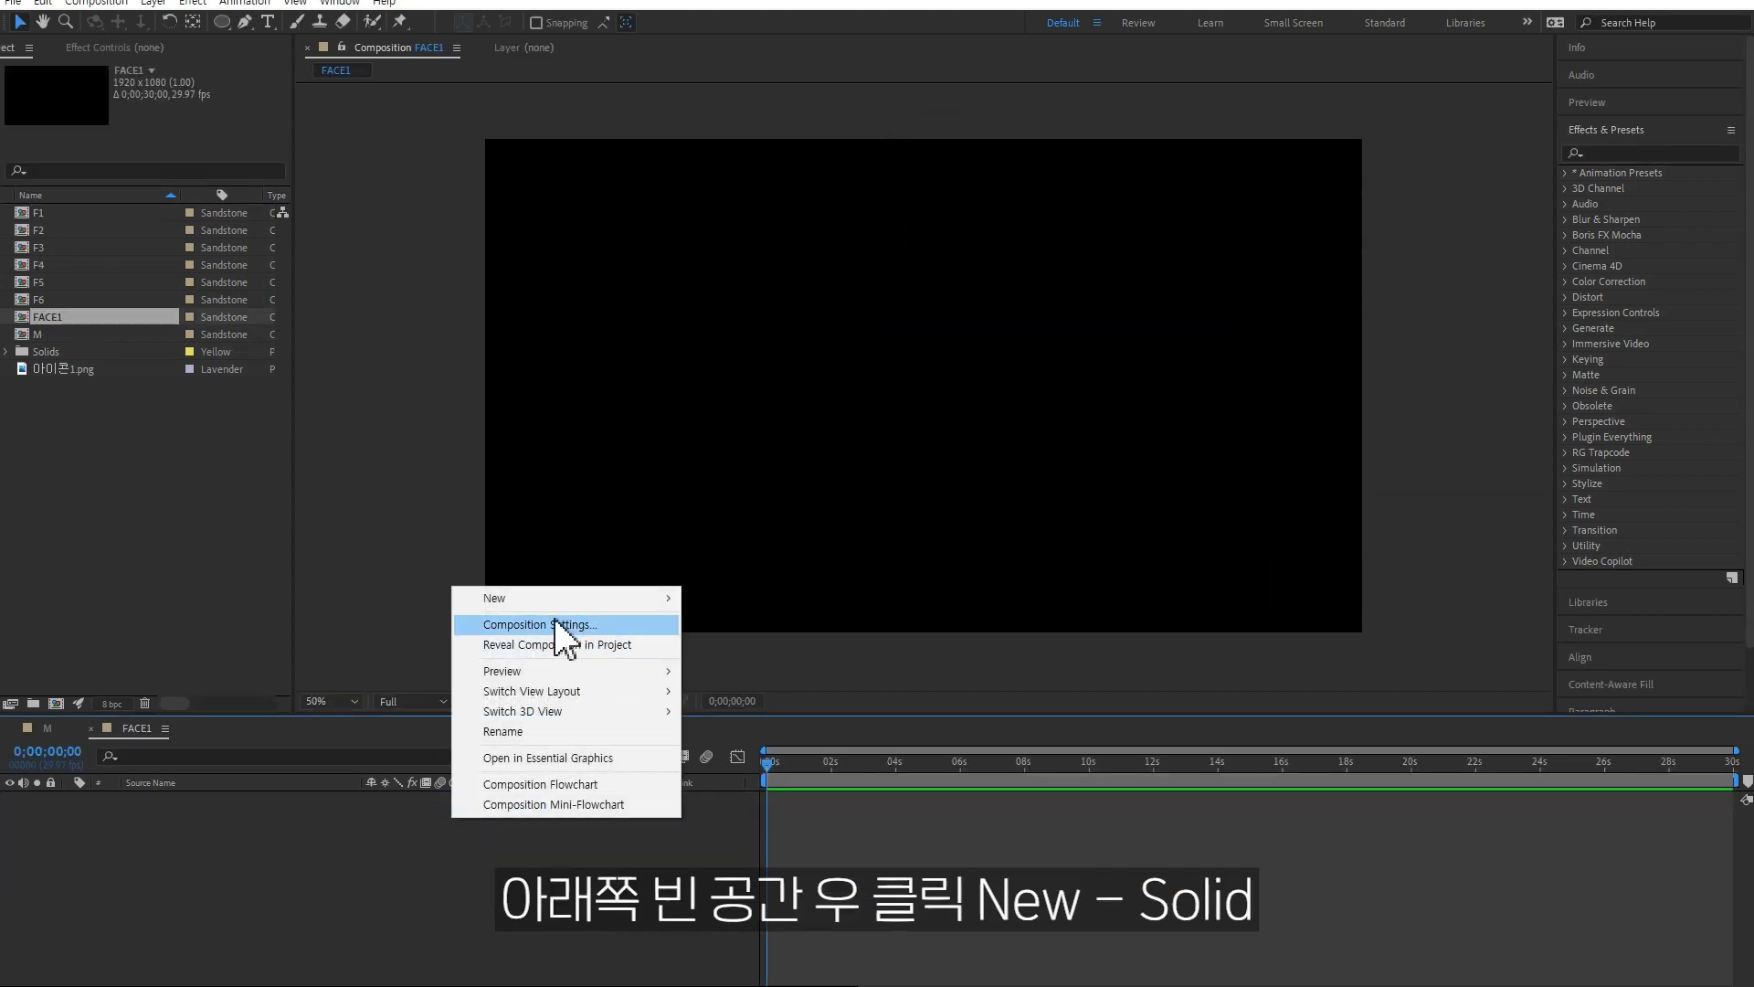
mouse_move(528, 597)
left_click(745, 646)
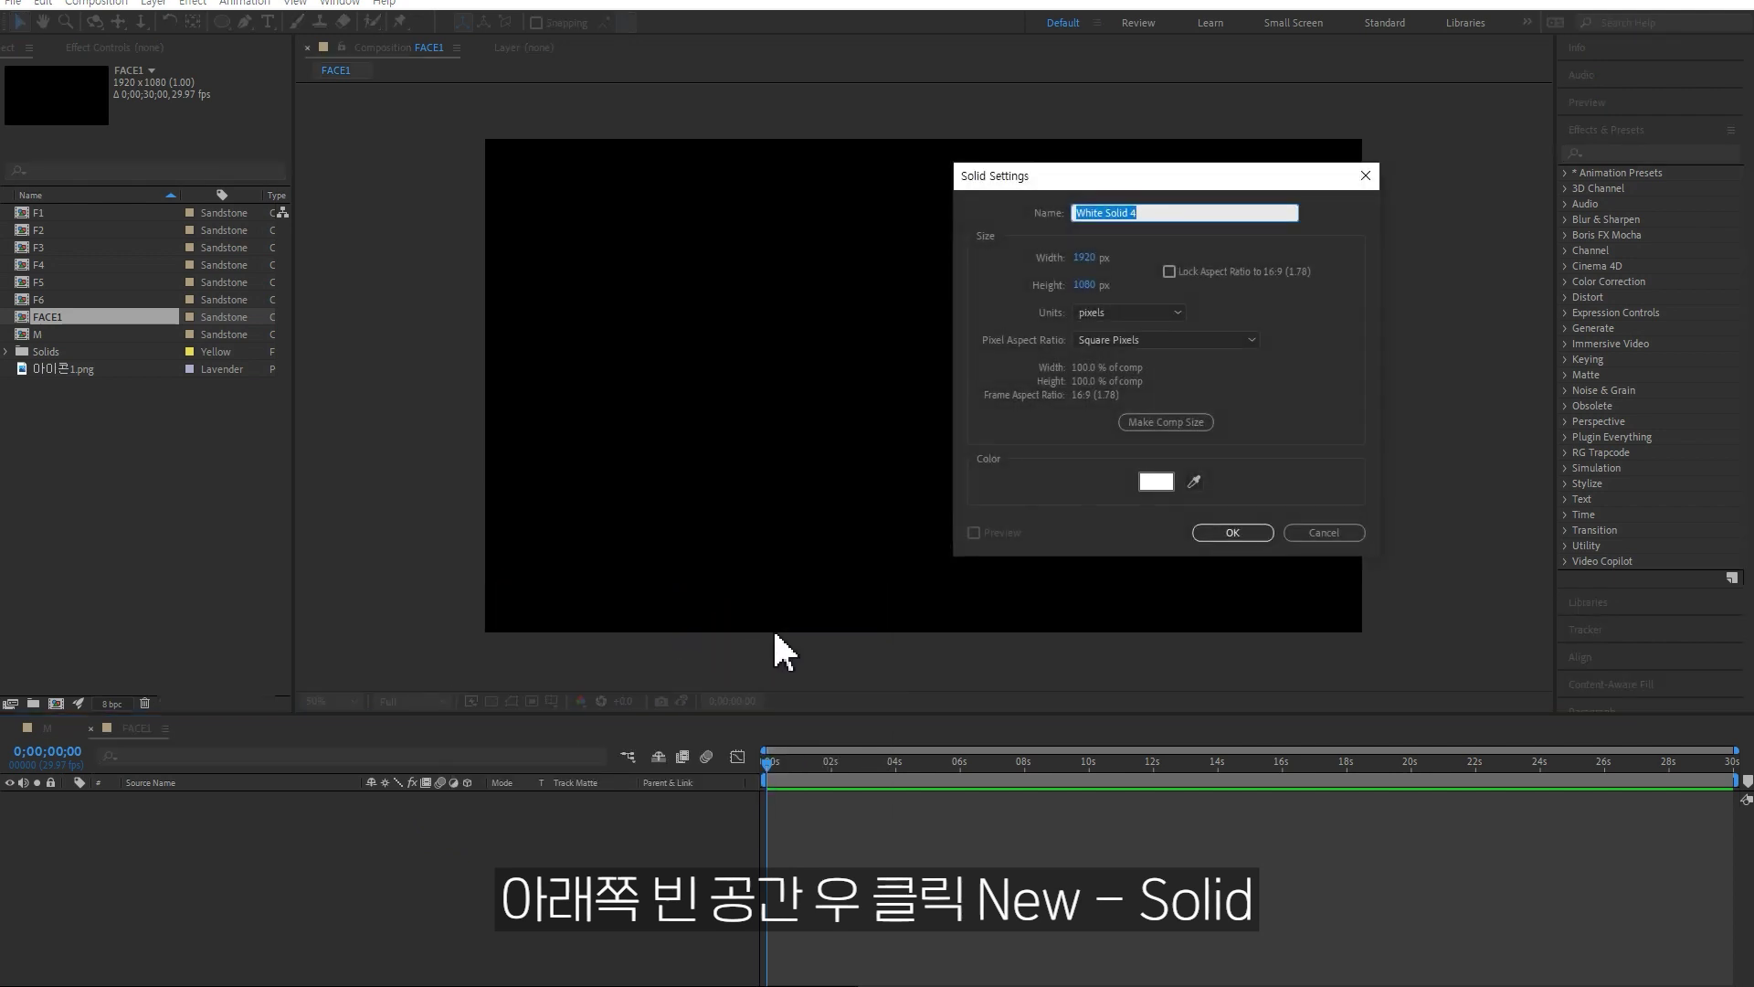
left_click(1240, 532)
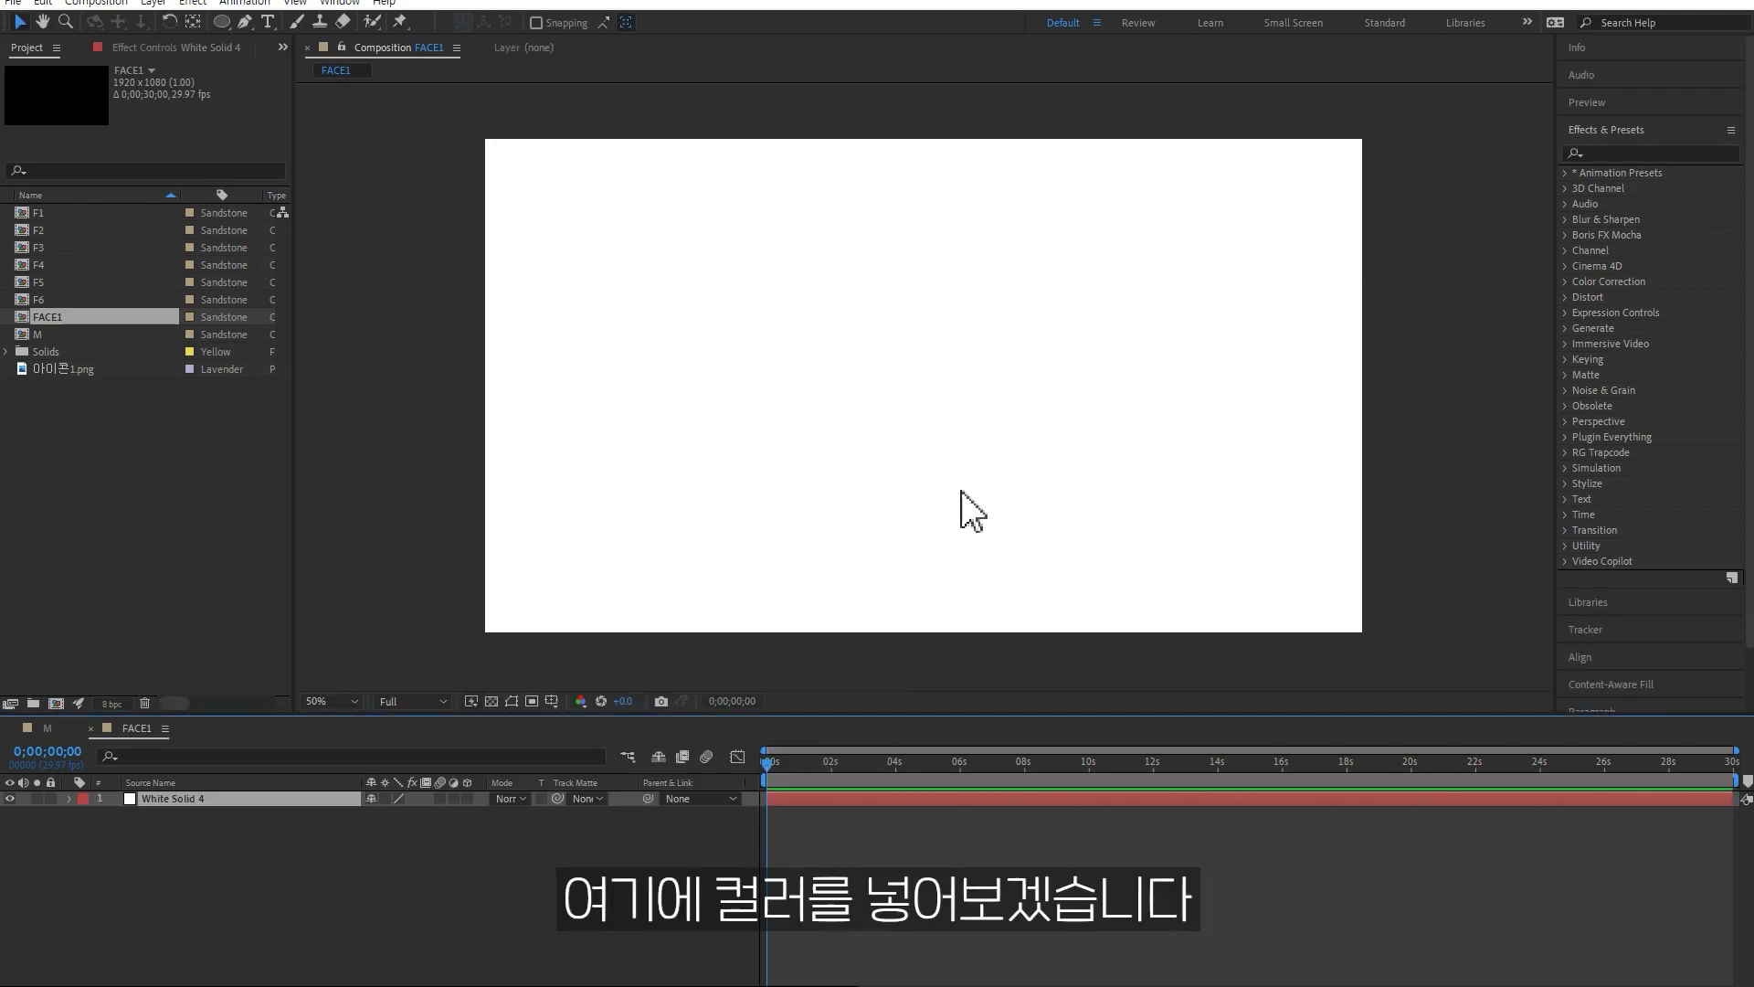
Apply the Fill effect to the solid and set its colour to light yellow FFD369.
left_click(1646, 152)
type("f")
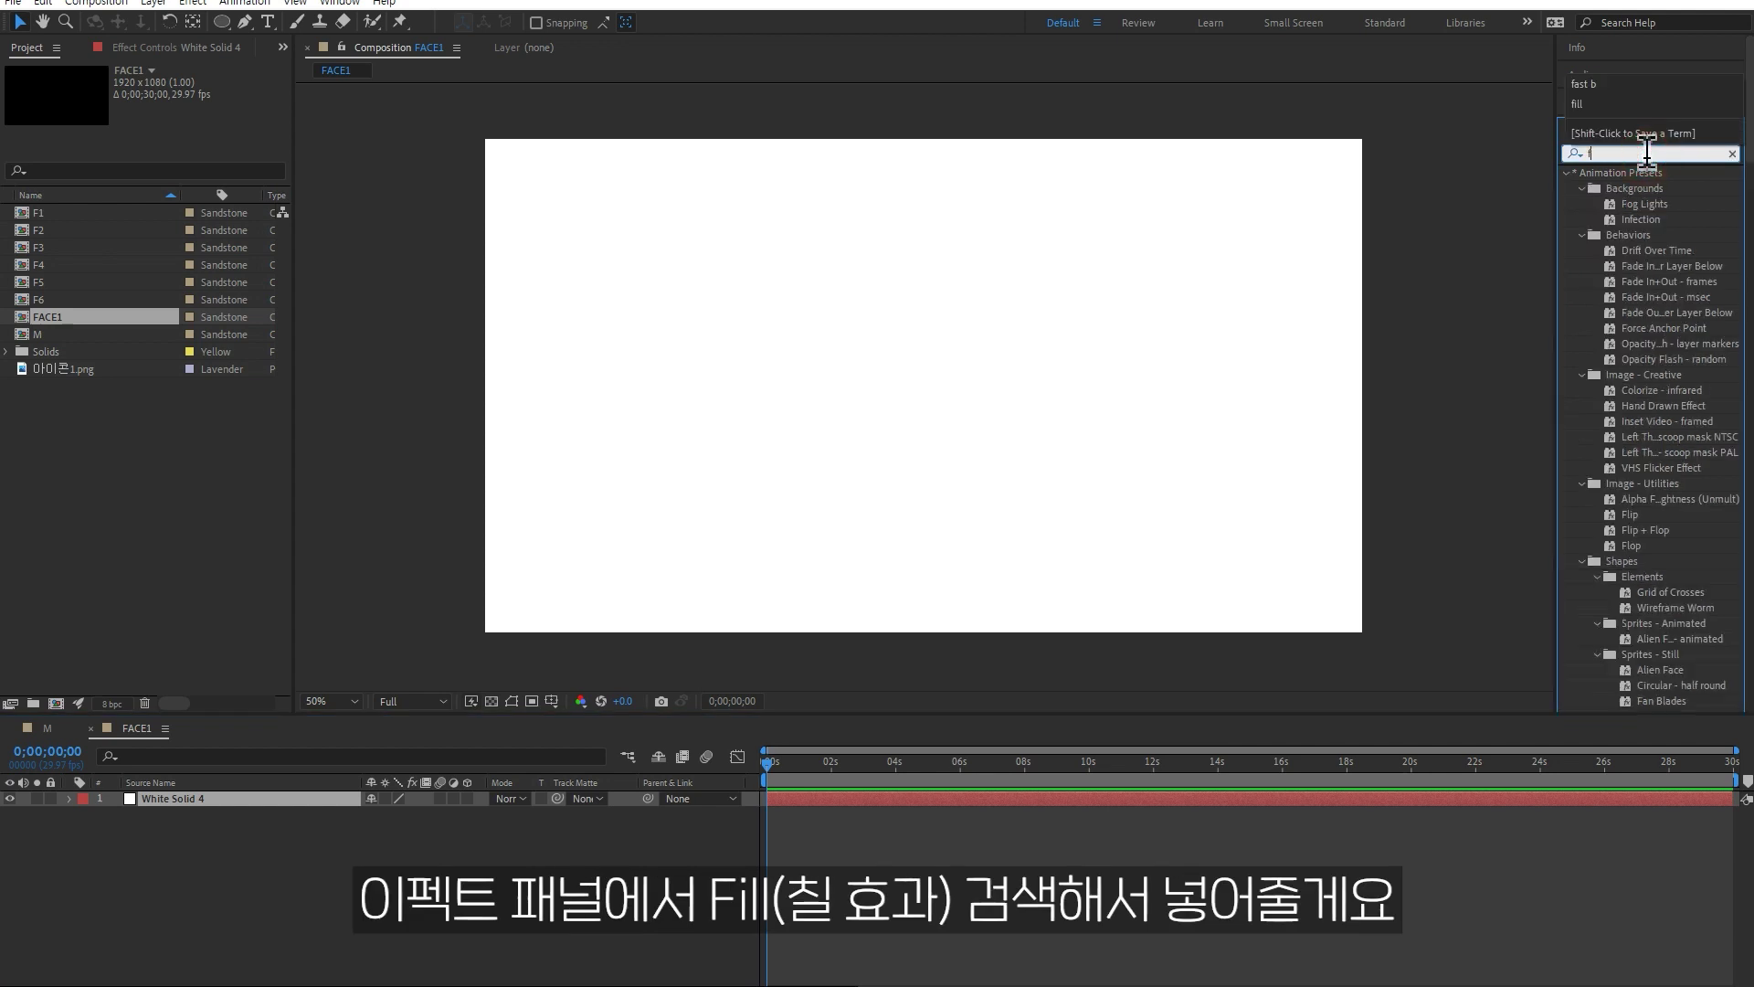
type("ill")
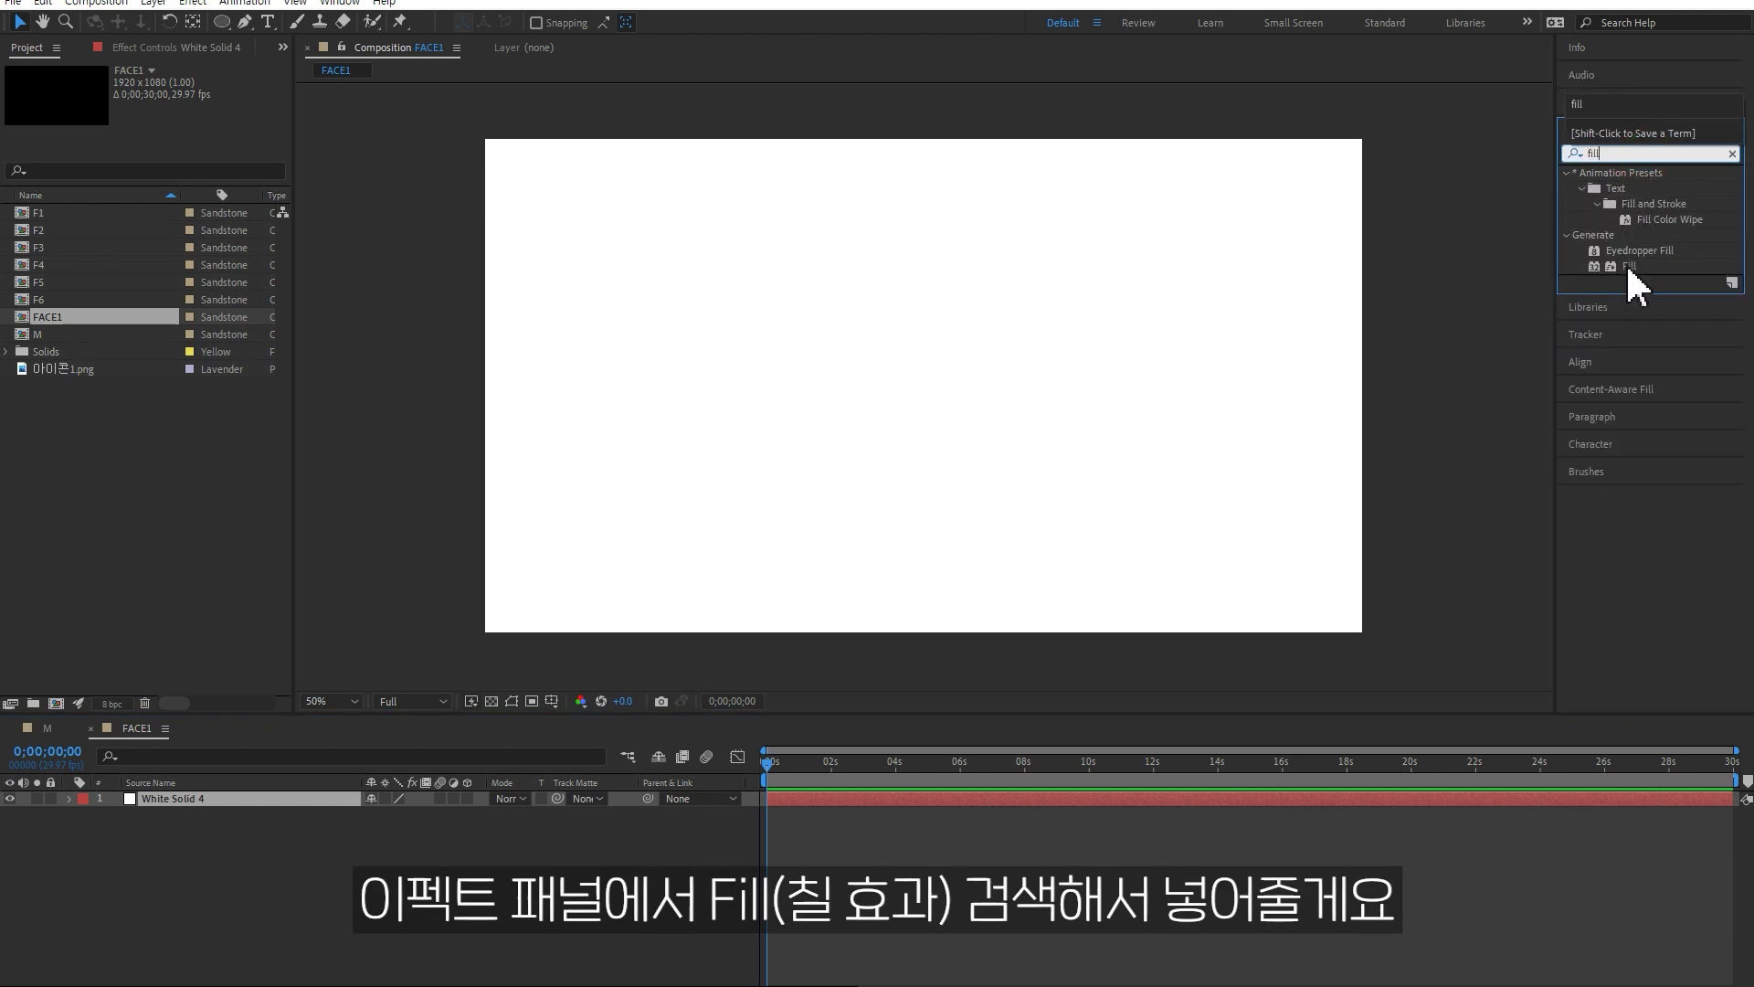
double_click(1628, 266)
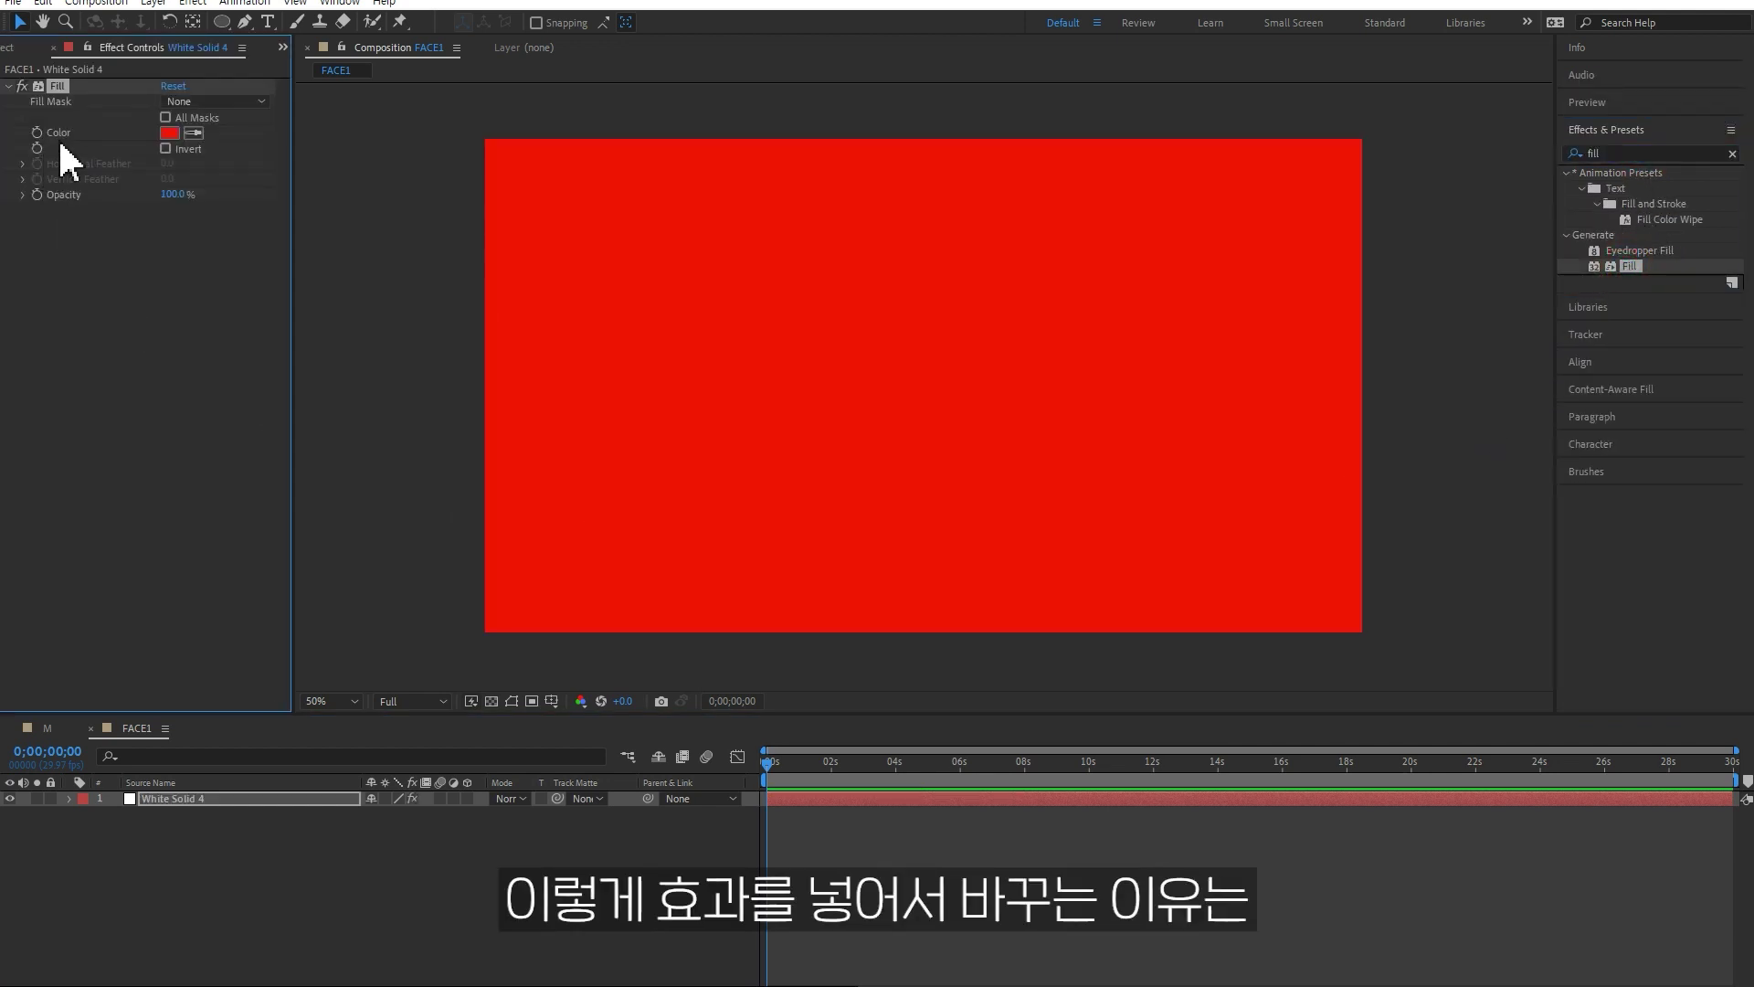
left_click(174, 135)
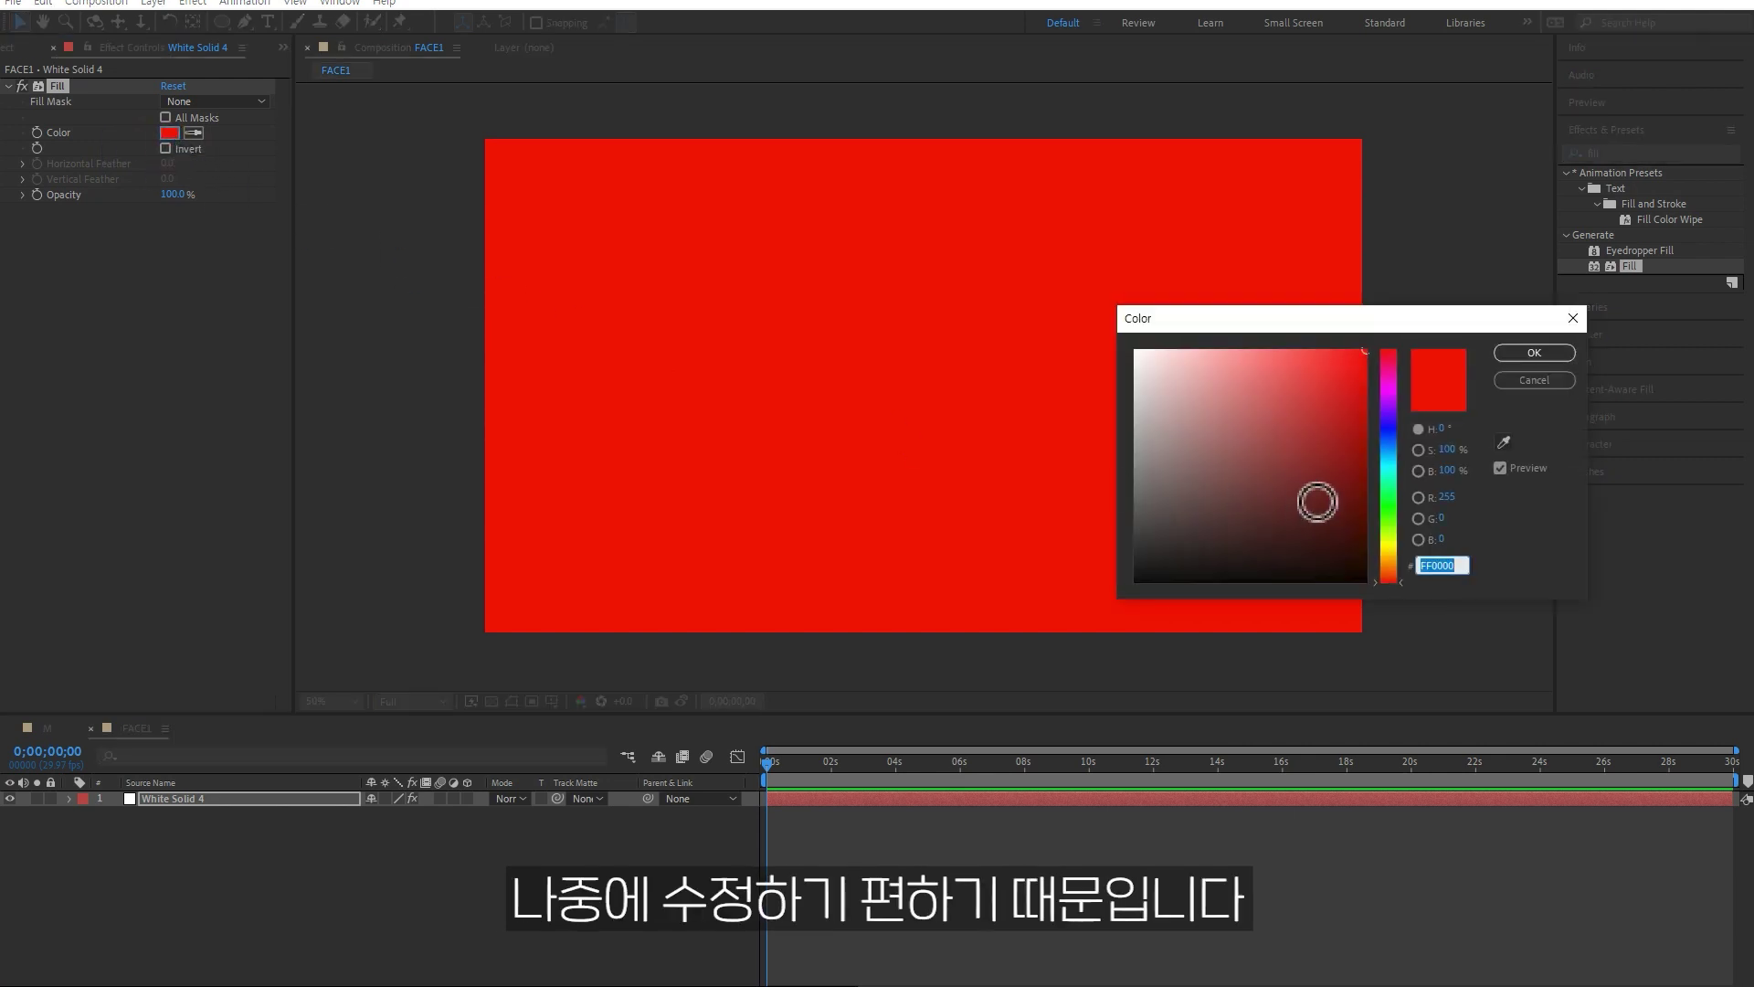
left_click(1388, 556)
left_click(1275, 344)
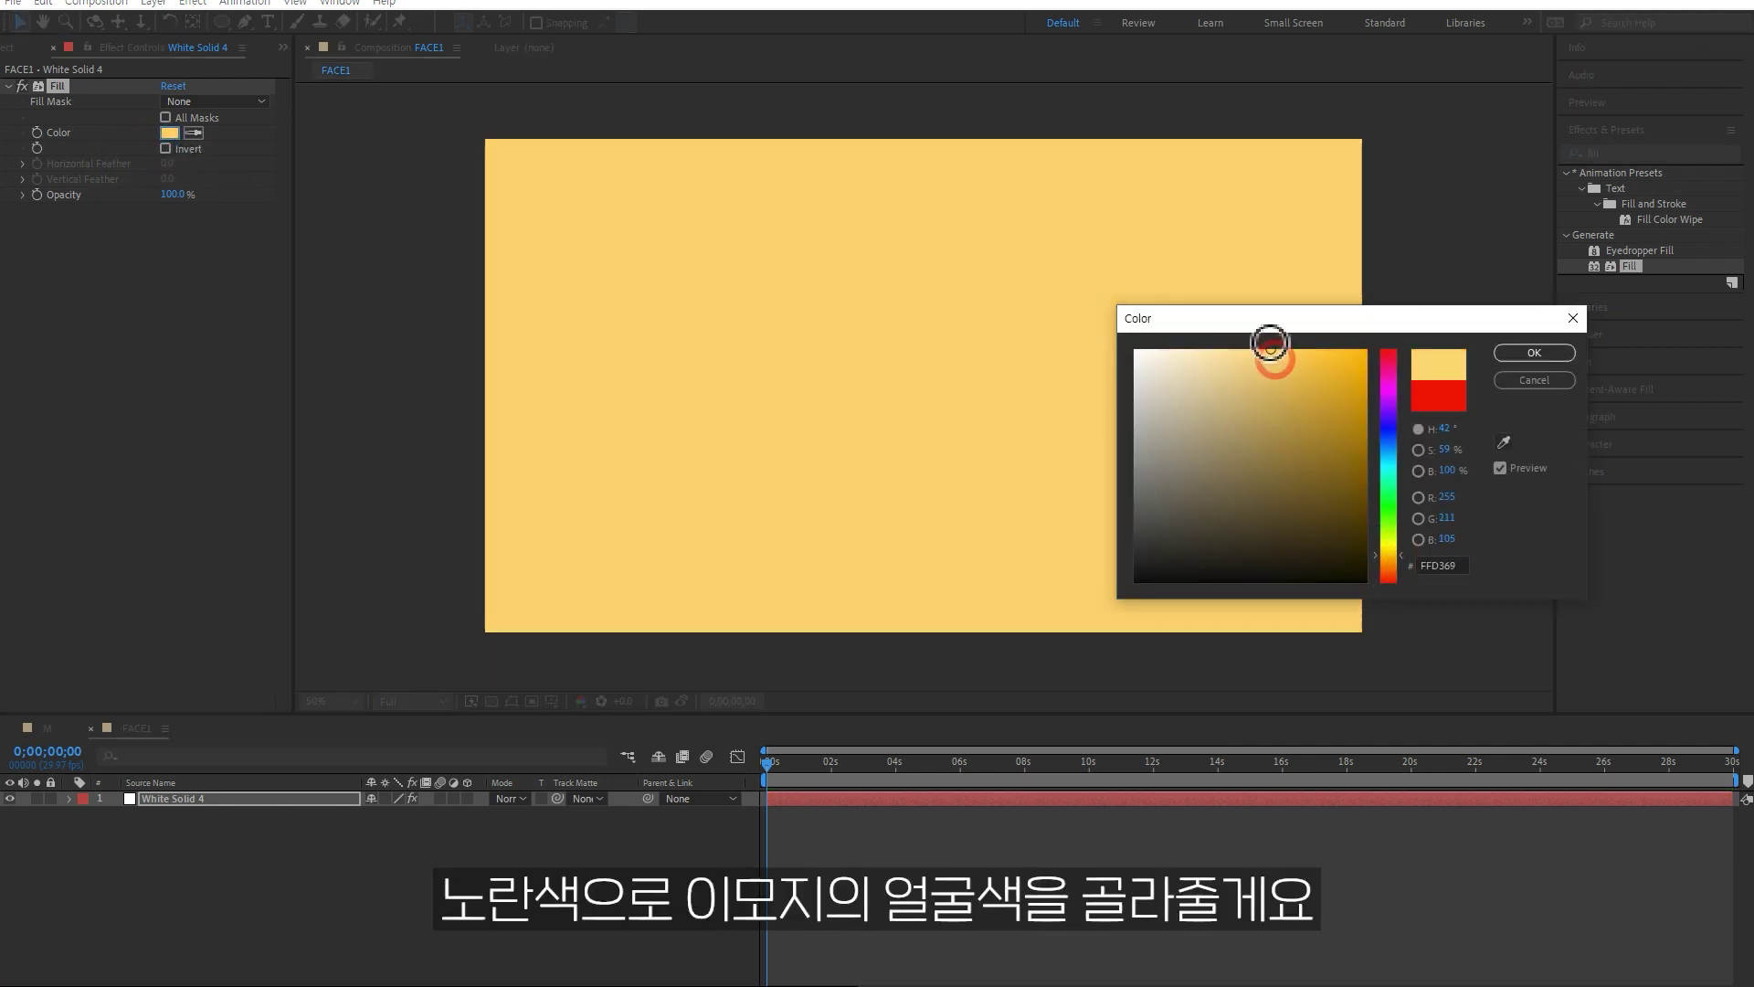
left_click(1521, 354)
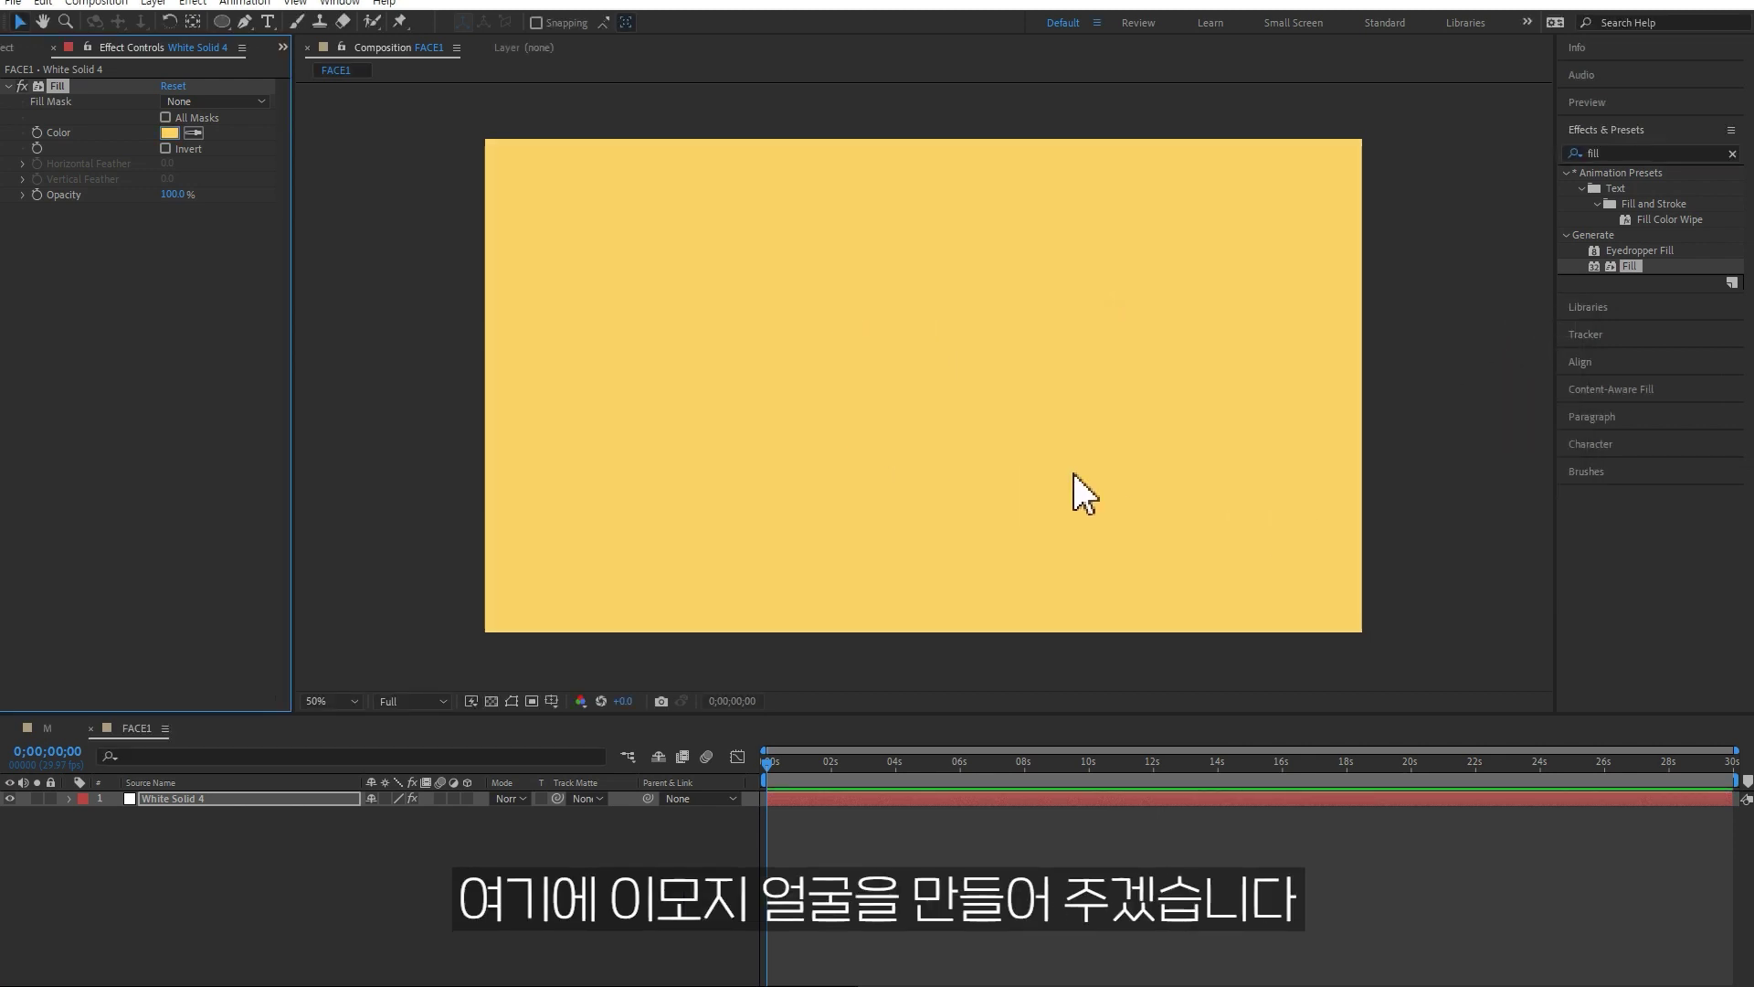
left_click(582, 875)
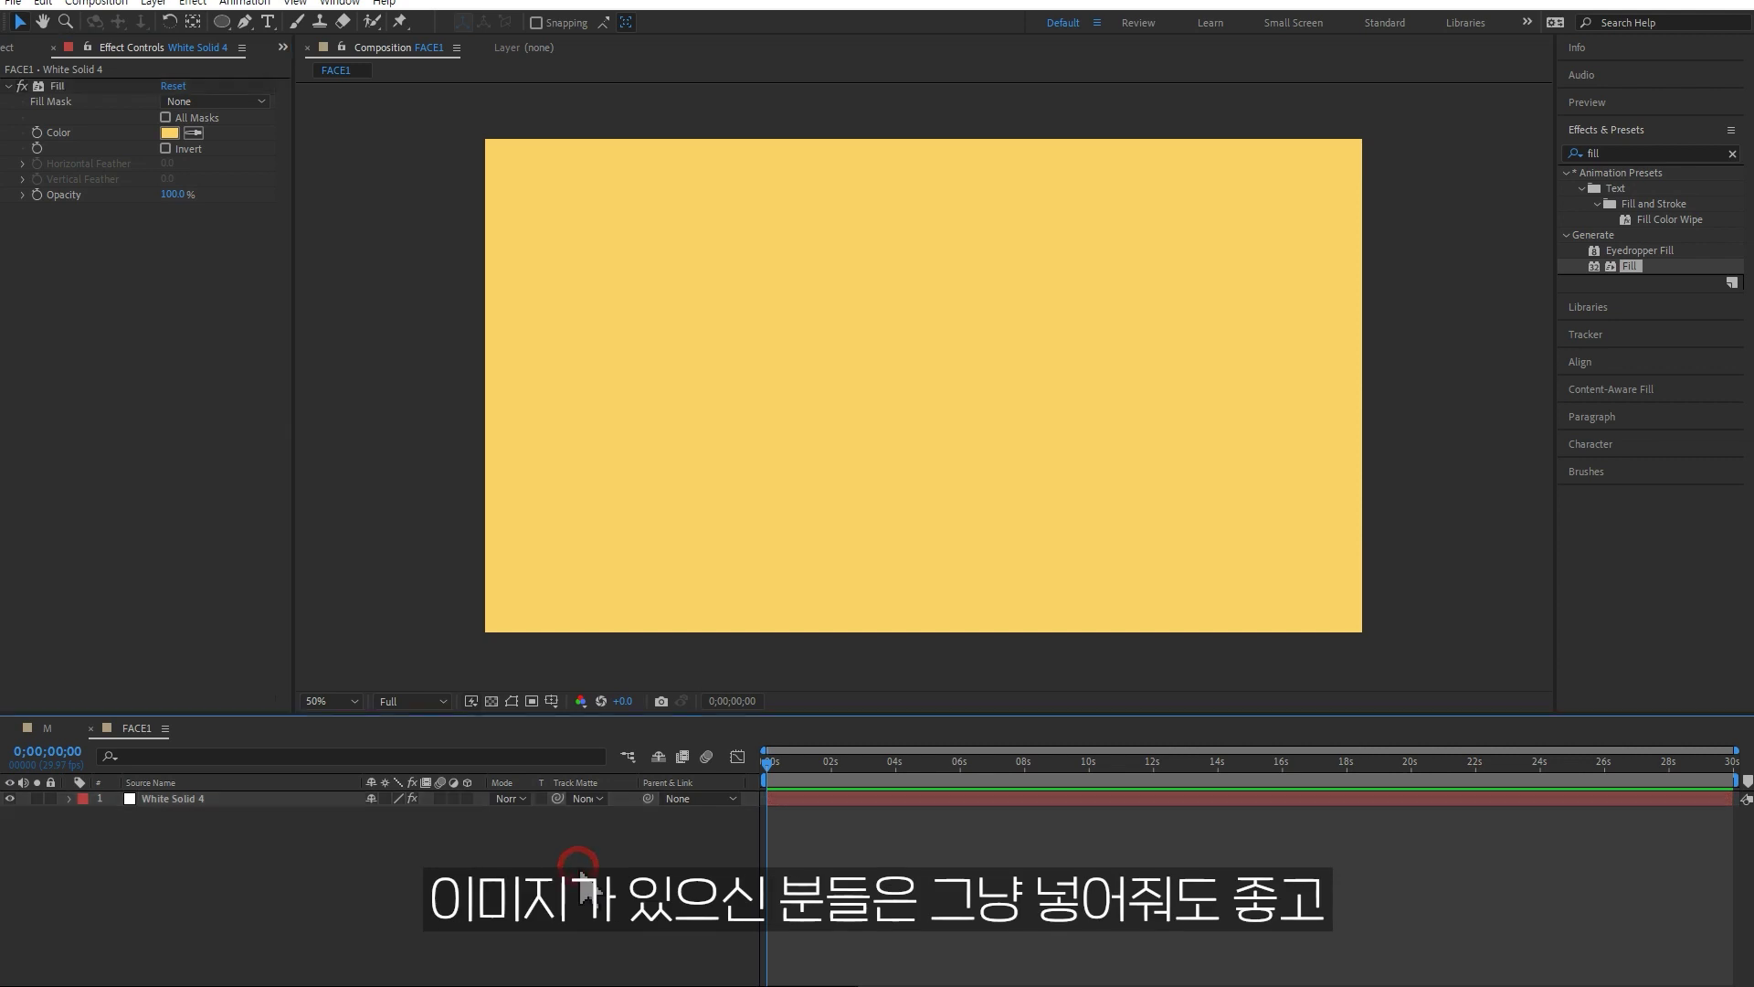
With safe guides shown, draw a three-point chevron eye path near the face centre.
key("apostrophe")
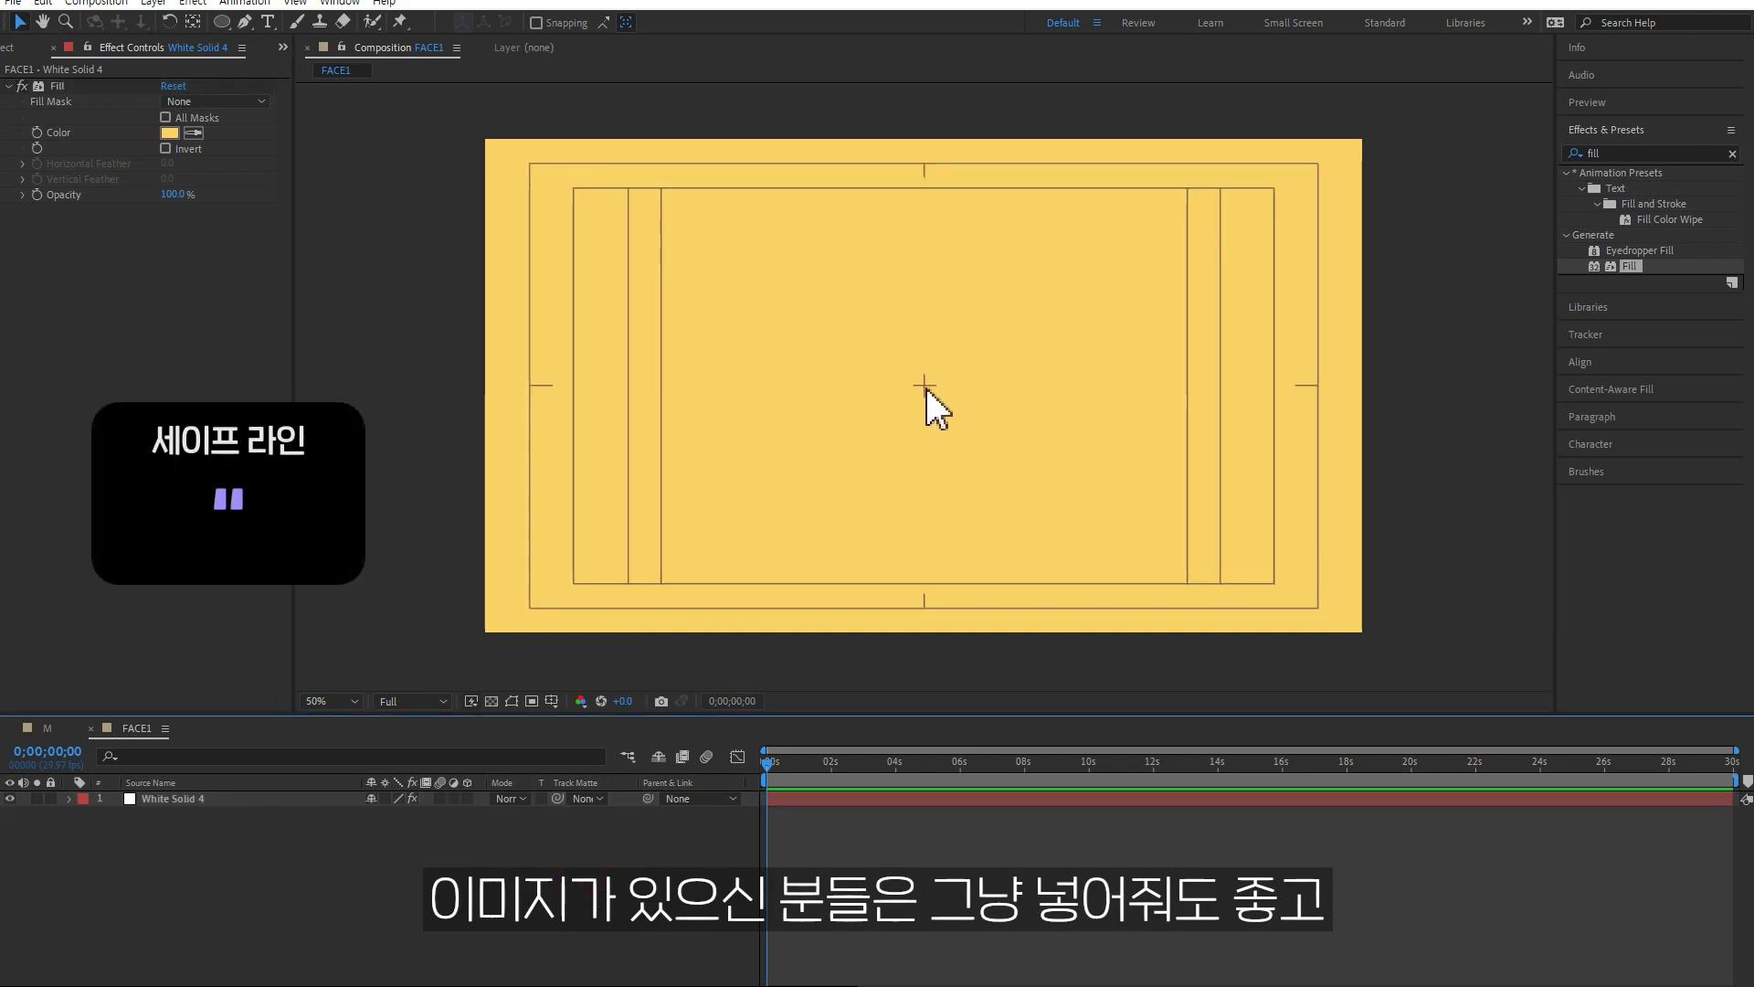
left_click(244, 21)
key("period")
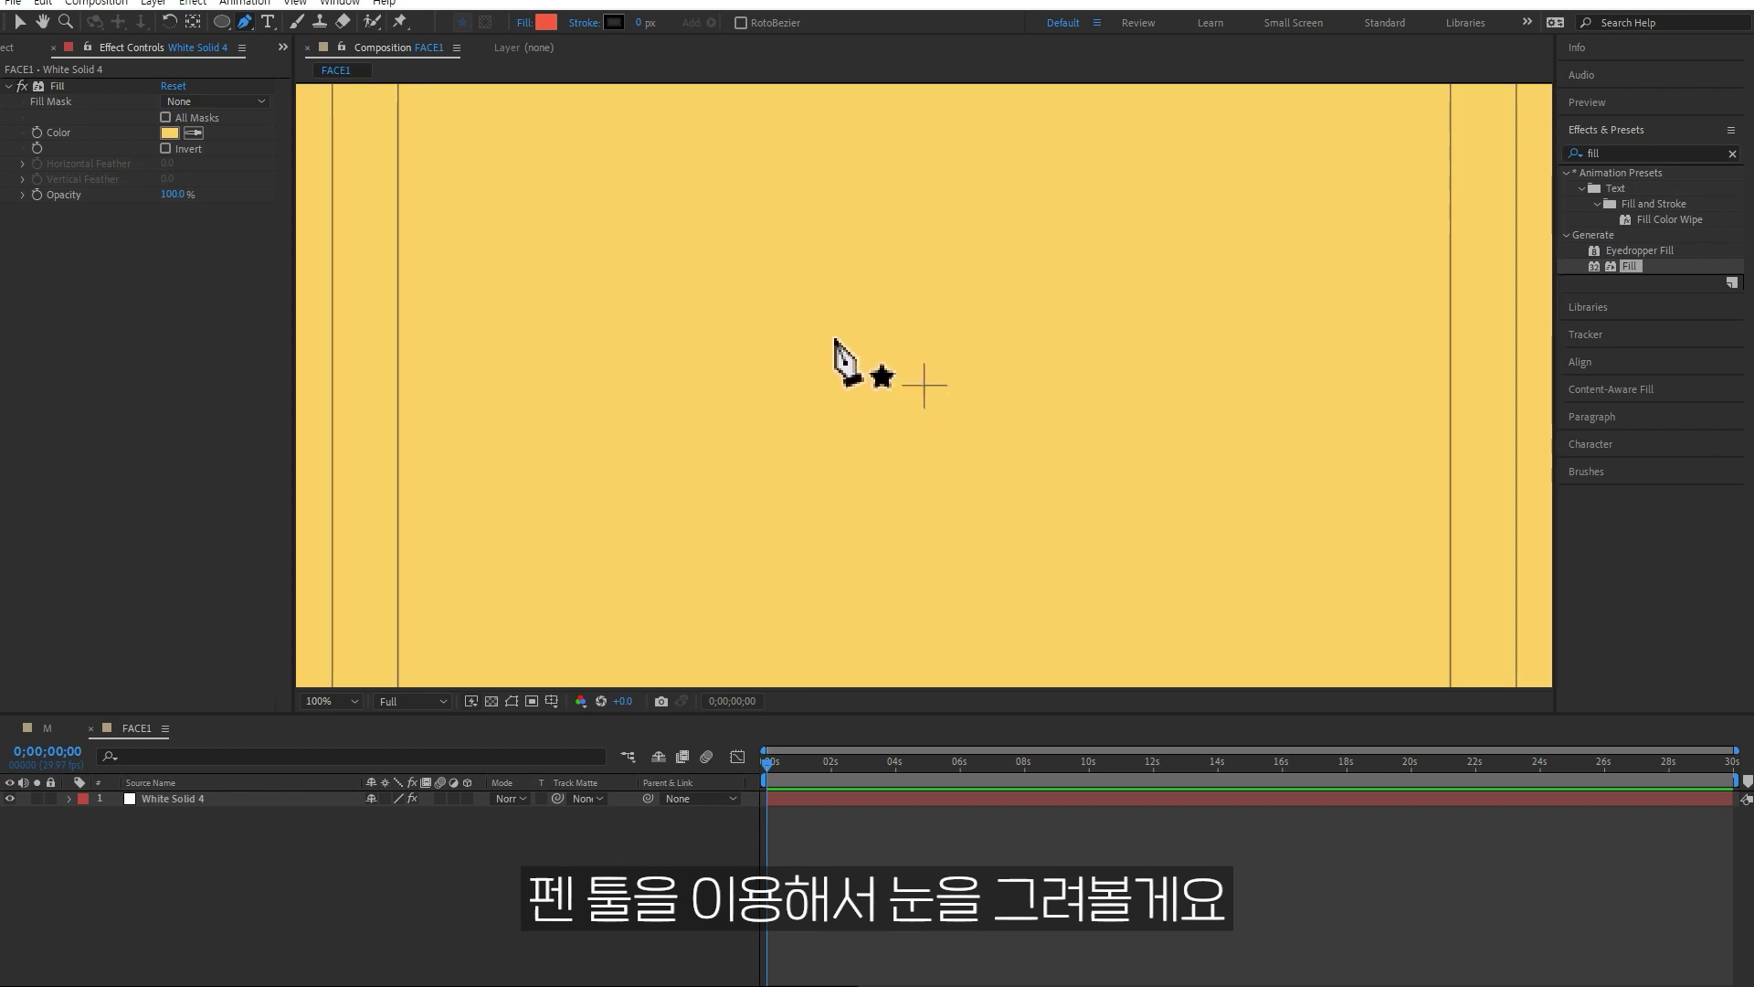
left_click(846, 339)
left_click(924, 385)
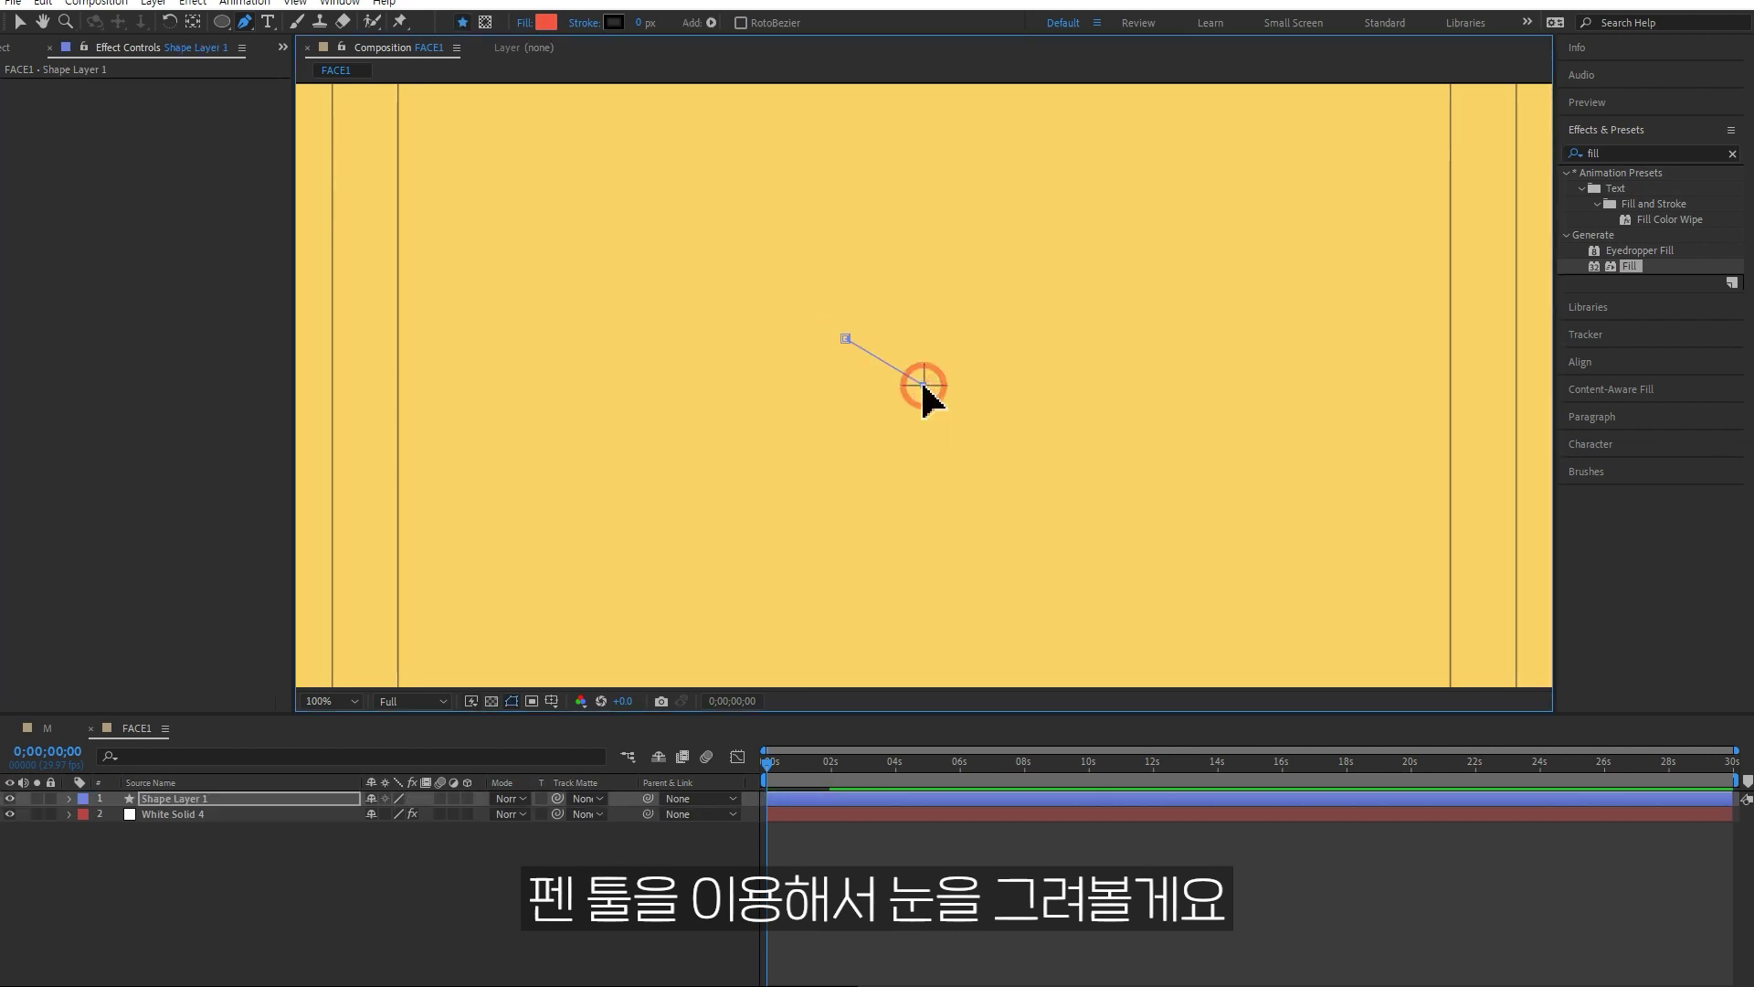
left_click(845, 420)
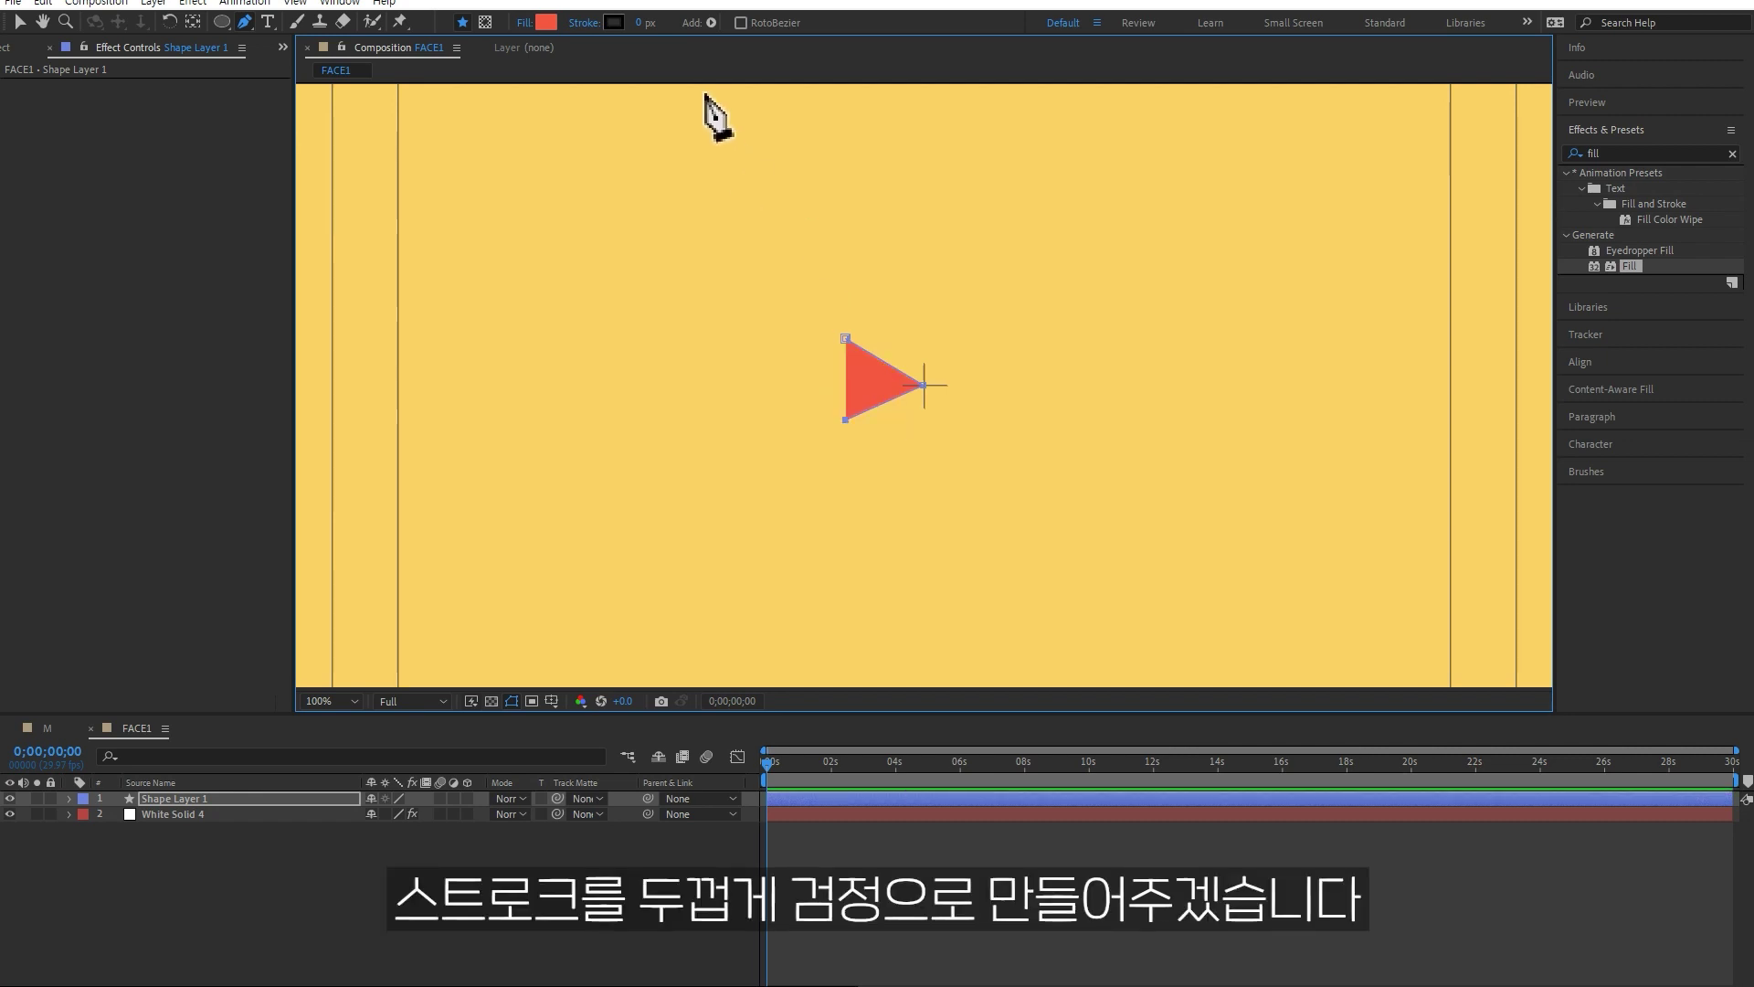
Set the chevron's black stroke width to 21 px and its fill to None.
left_click_drag(644, 23, 658, 26)
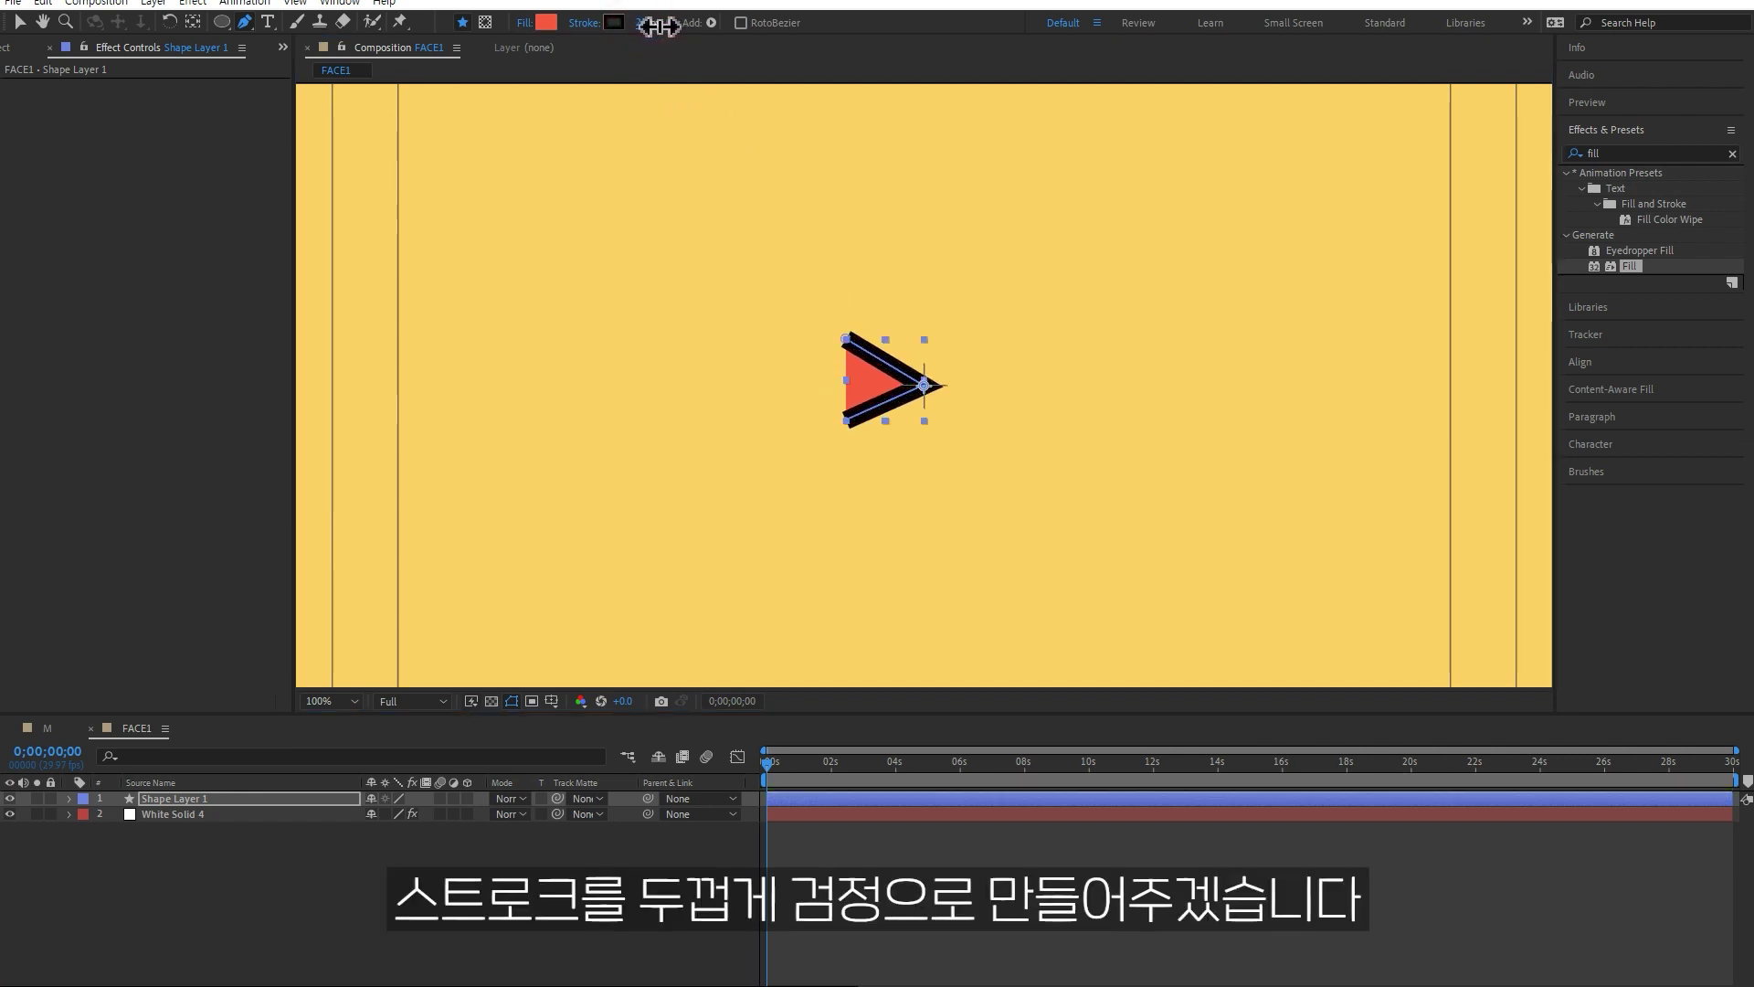
left_click(522, 22)
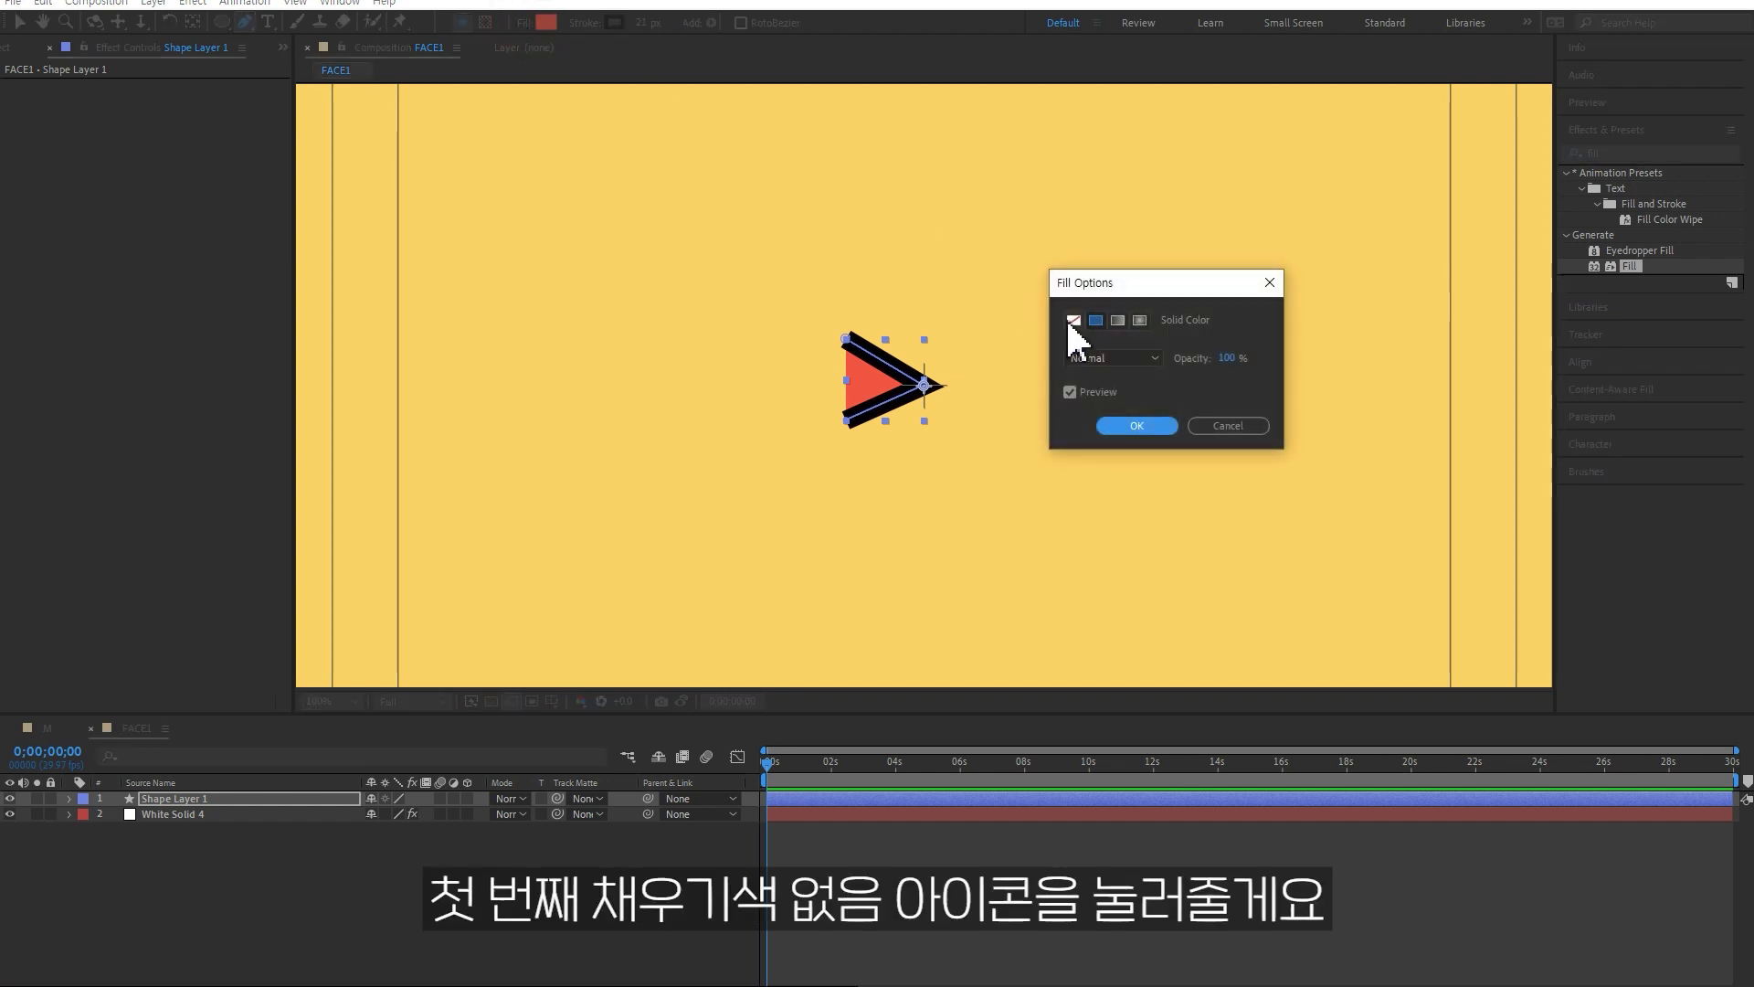
left_click(1069, 322)
left_click(1146, 427)
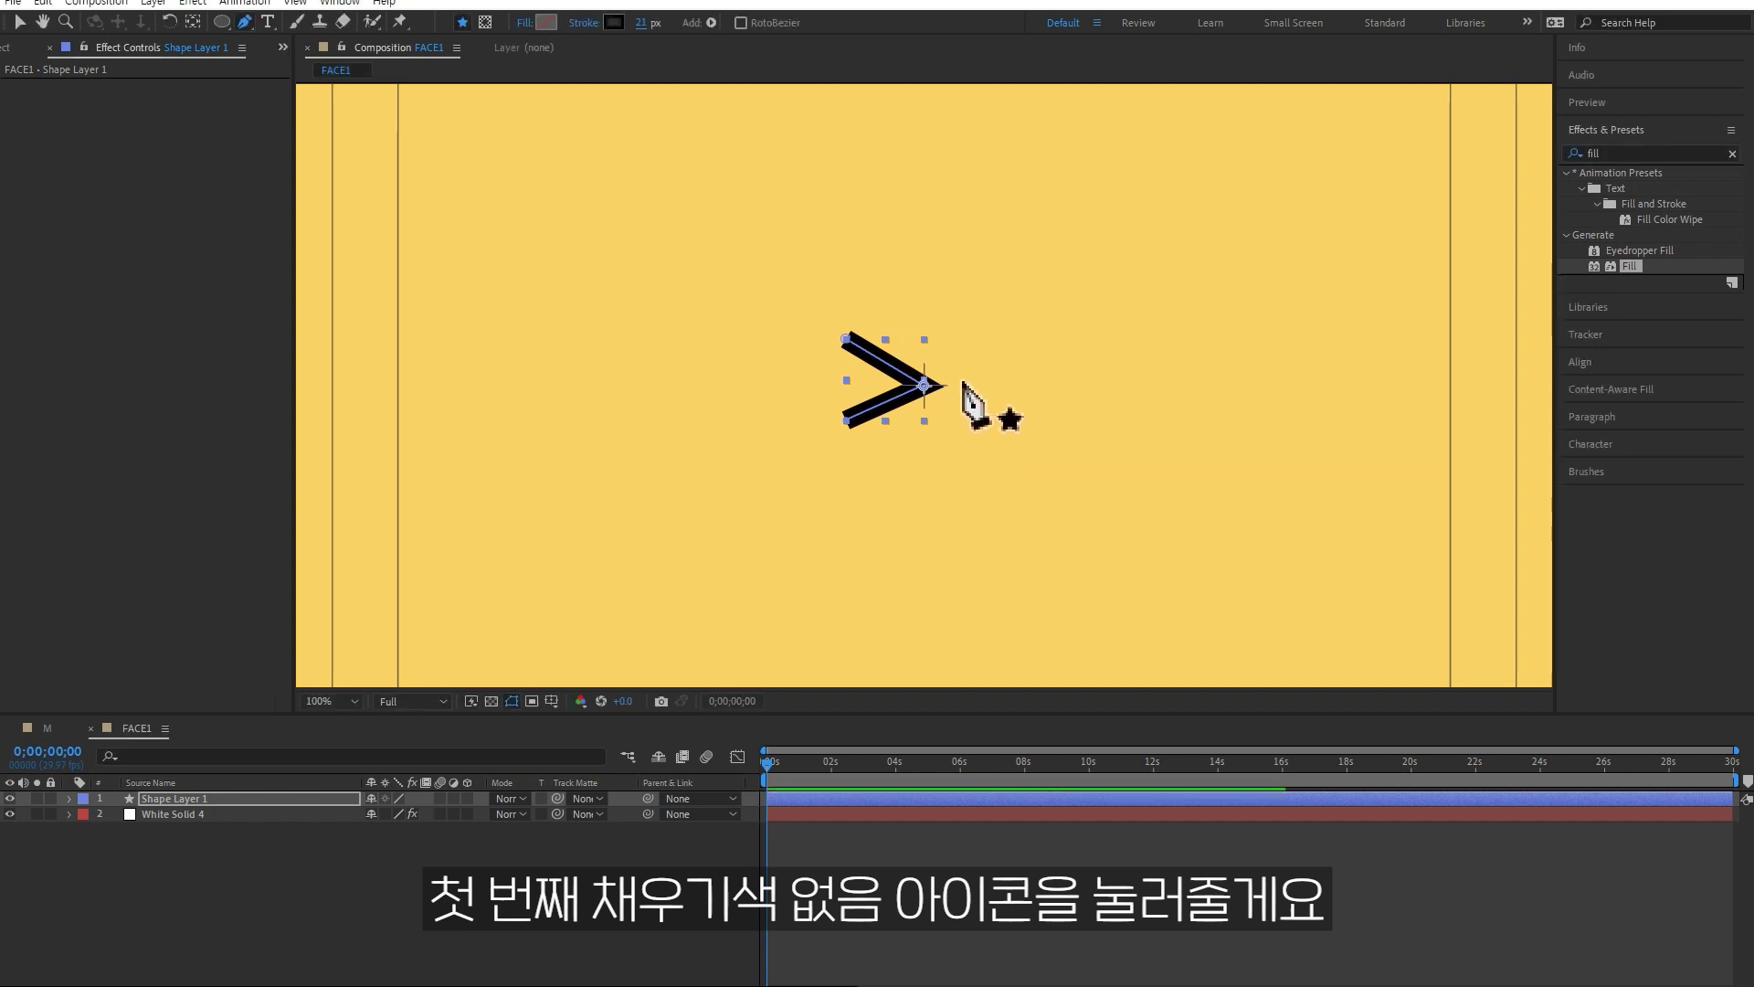
key("period")
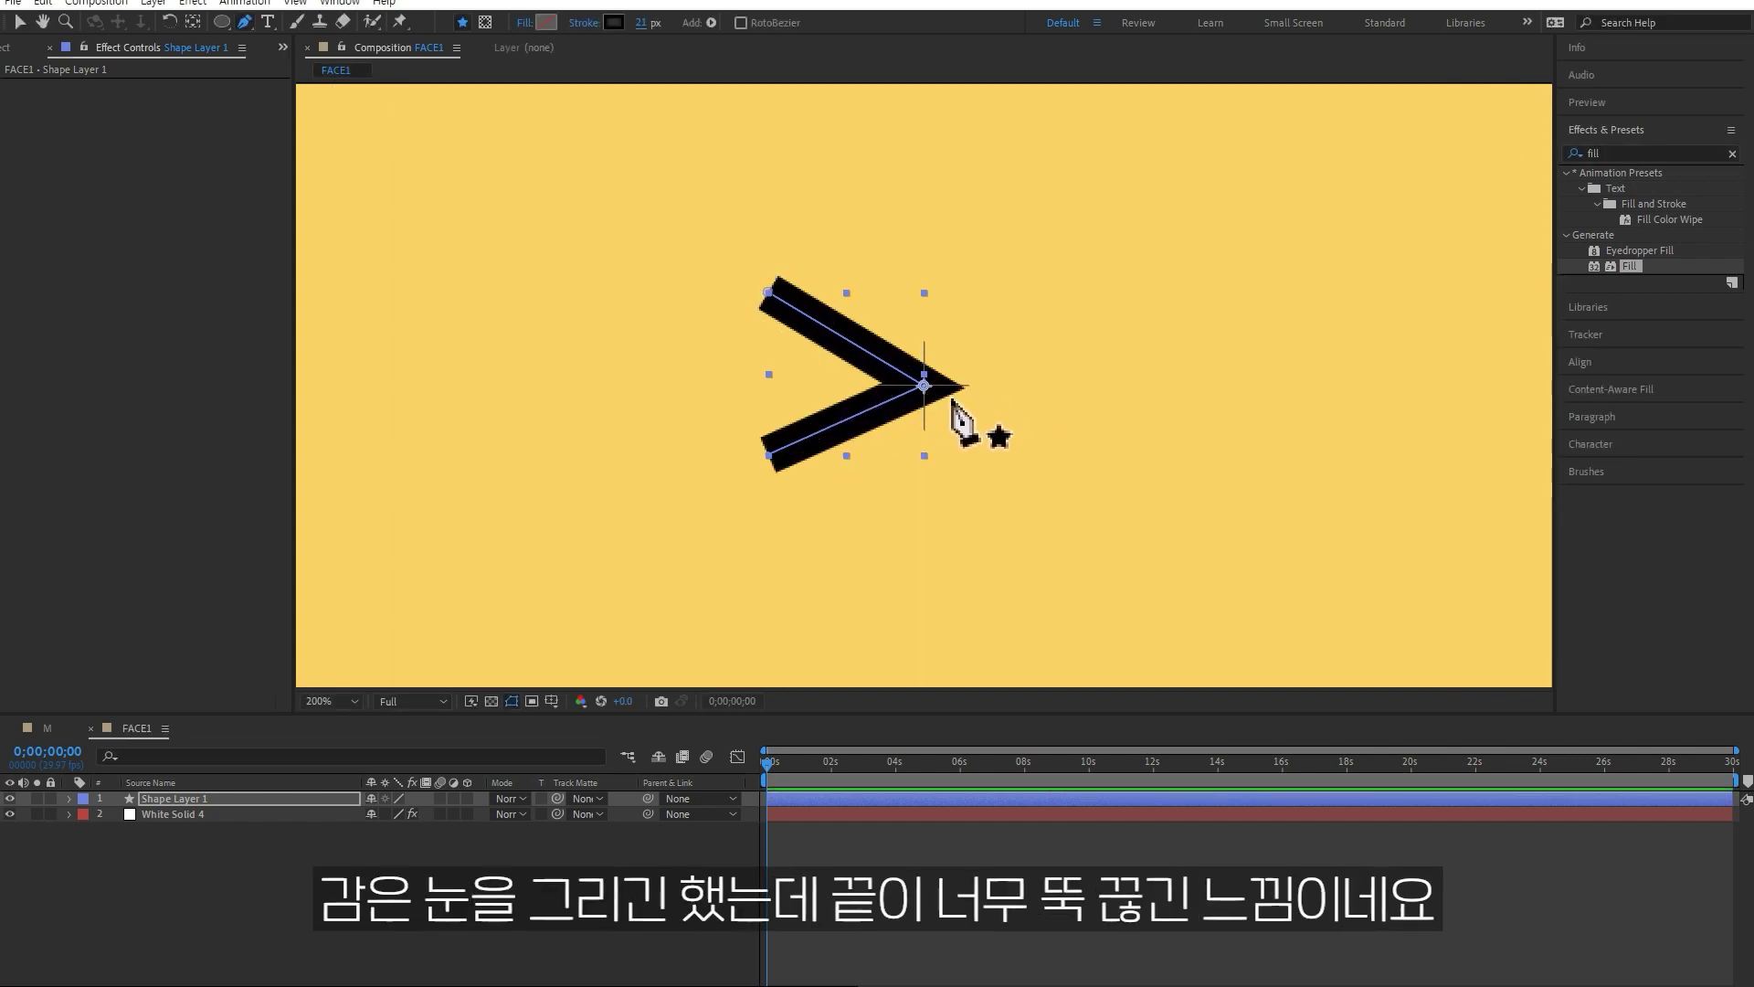
In Shape Layer 1's Stroke 1, set Line Cap to Round Cap and Line Join to Round Join.
left_click(69, 799)
left_click(86, 814)
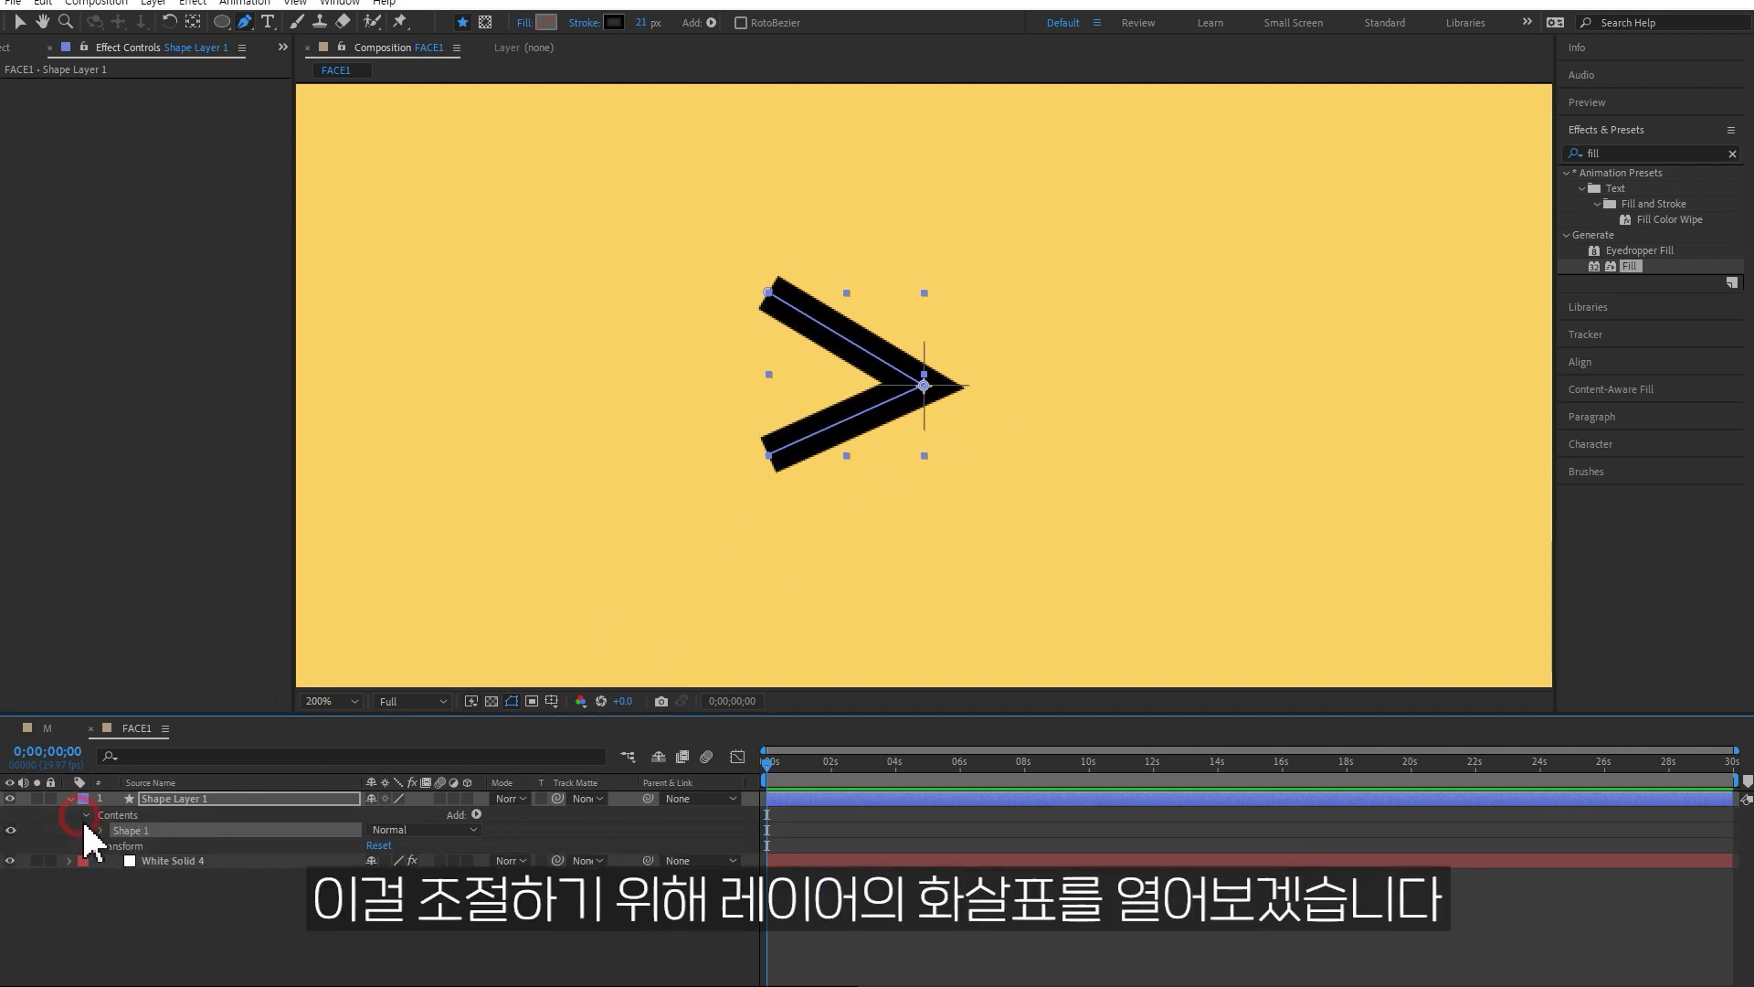
left_click(99, 830)
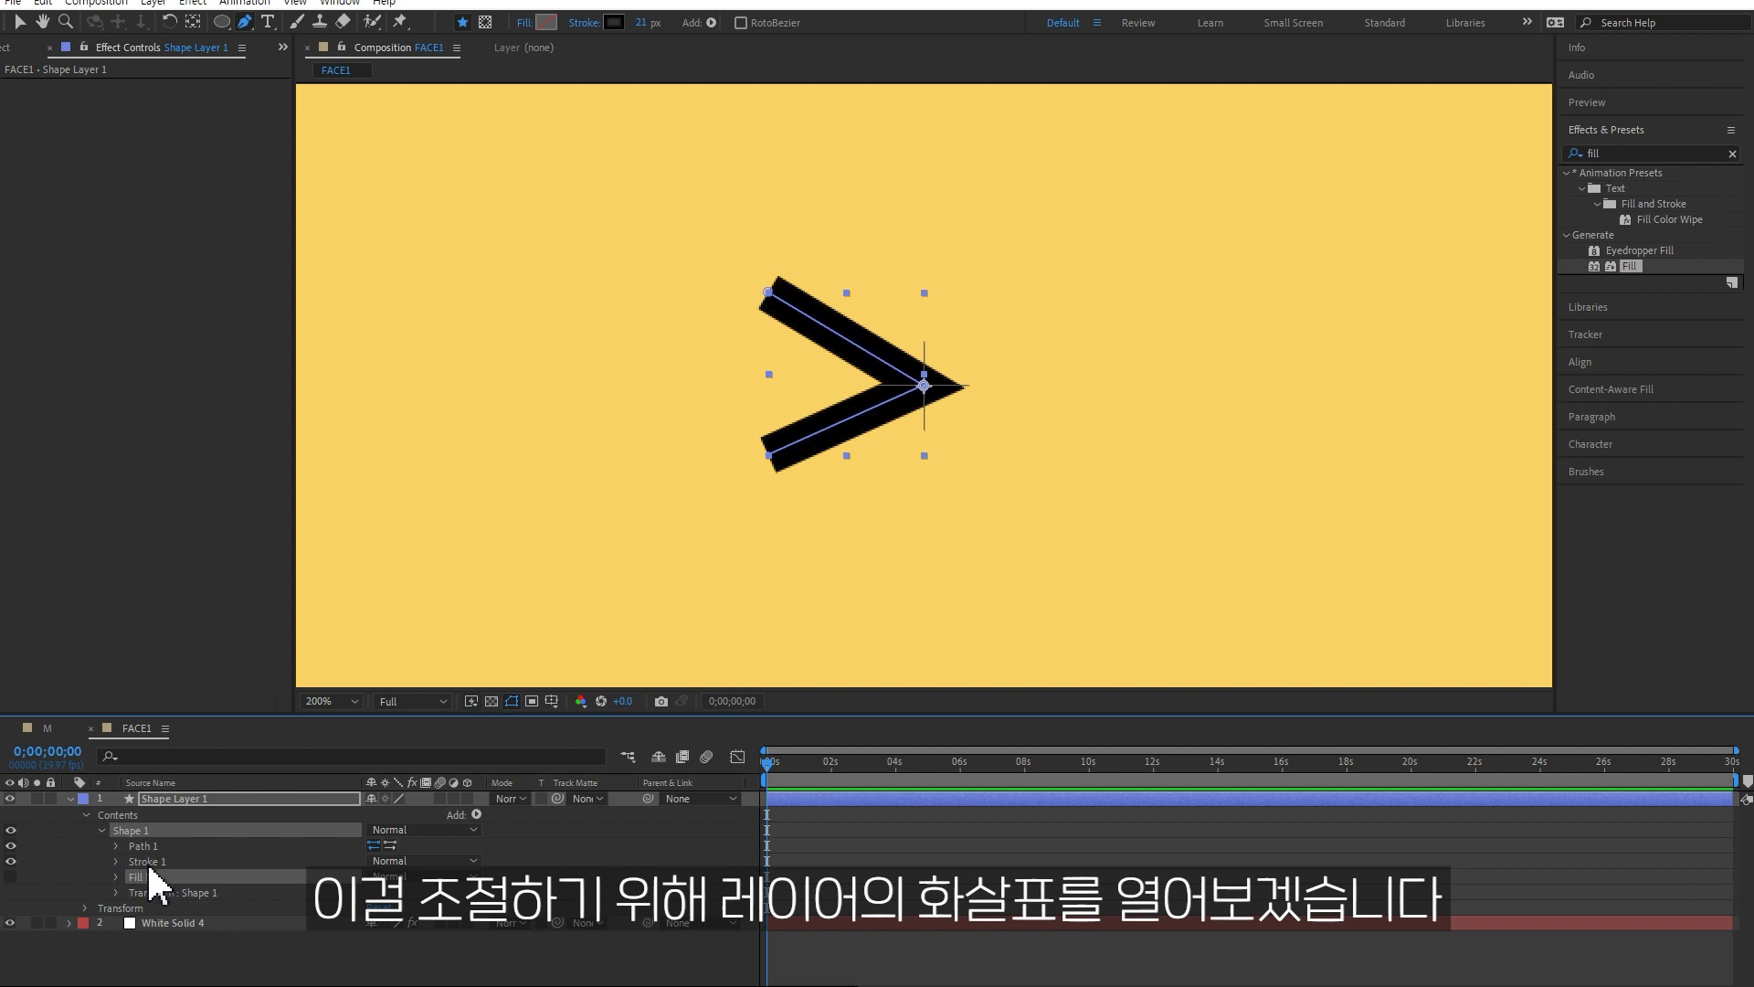
left_click(116, 860)
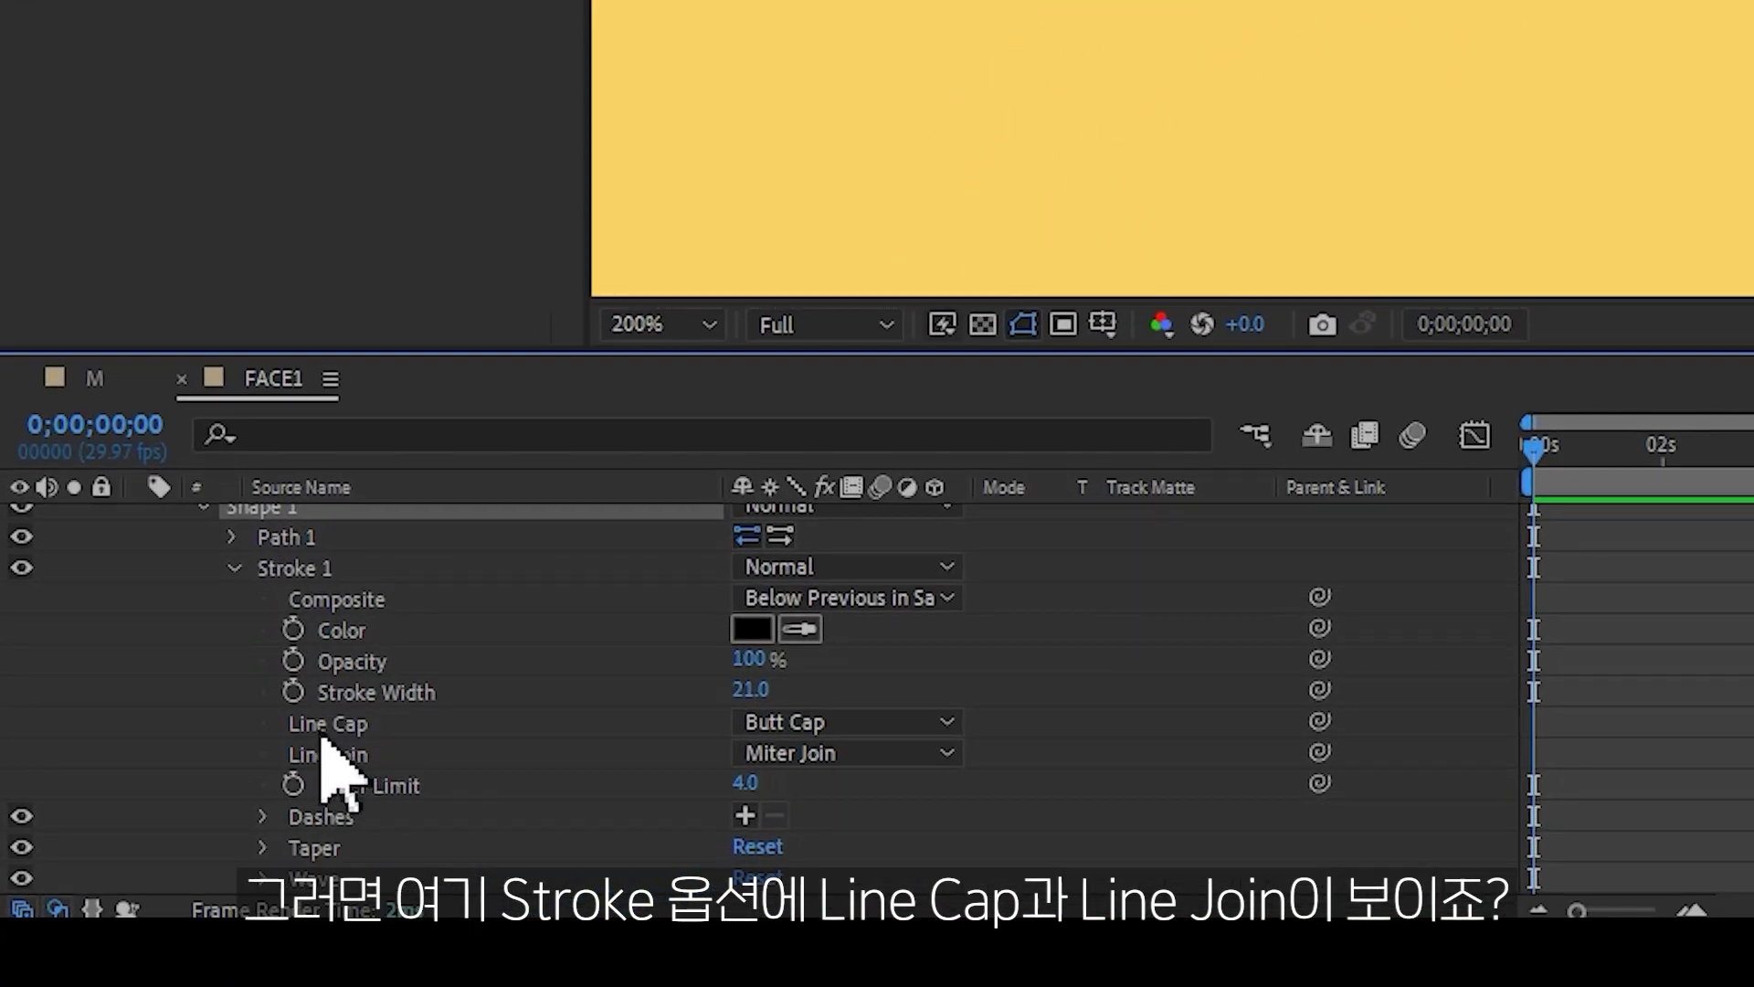
left_click(848, 723)
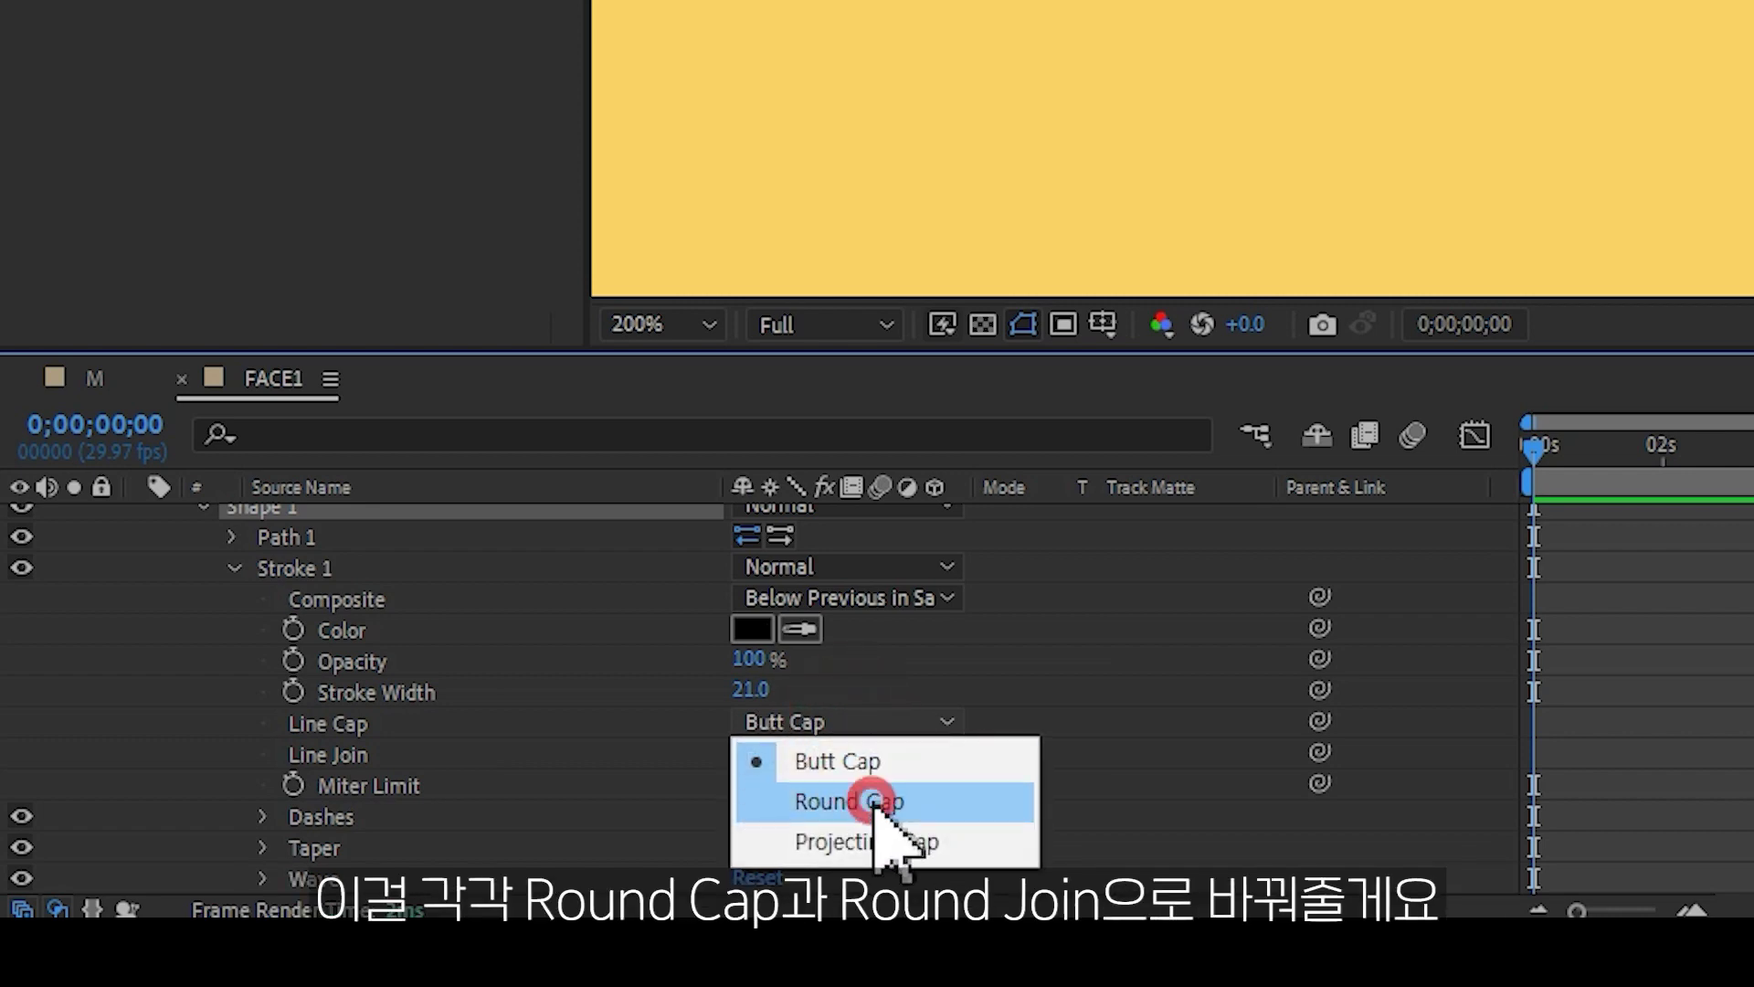
left_click(872, 801)
left_click(442, 916)
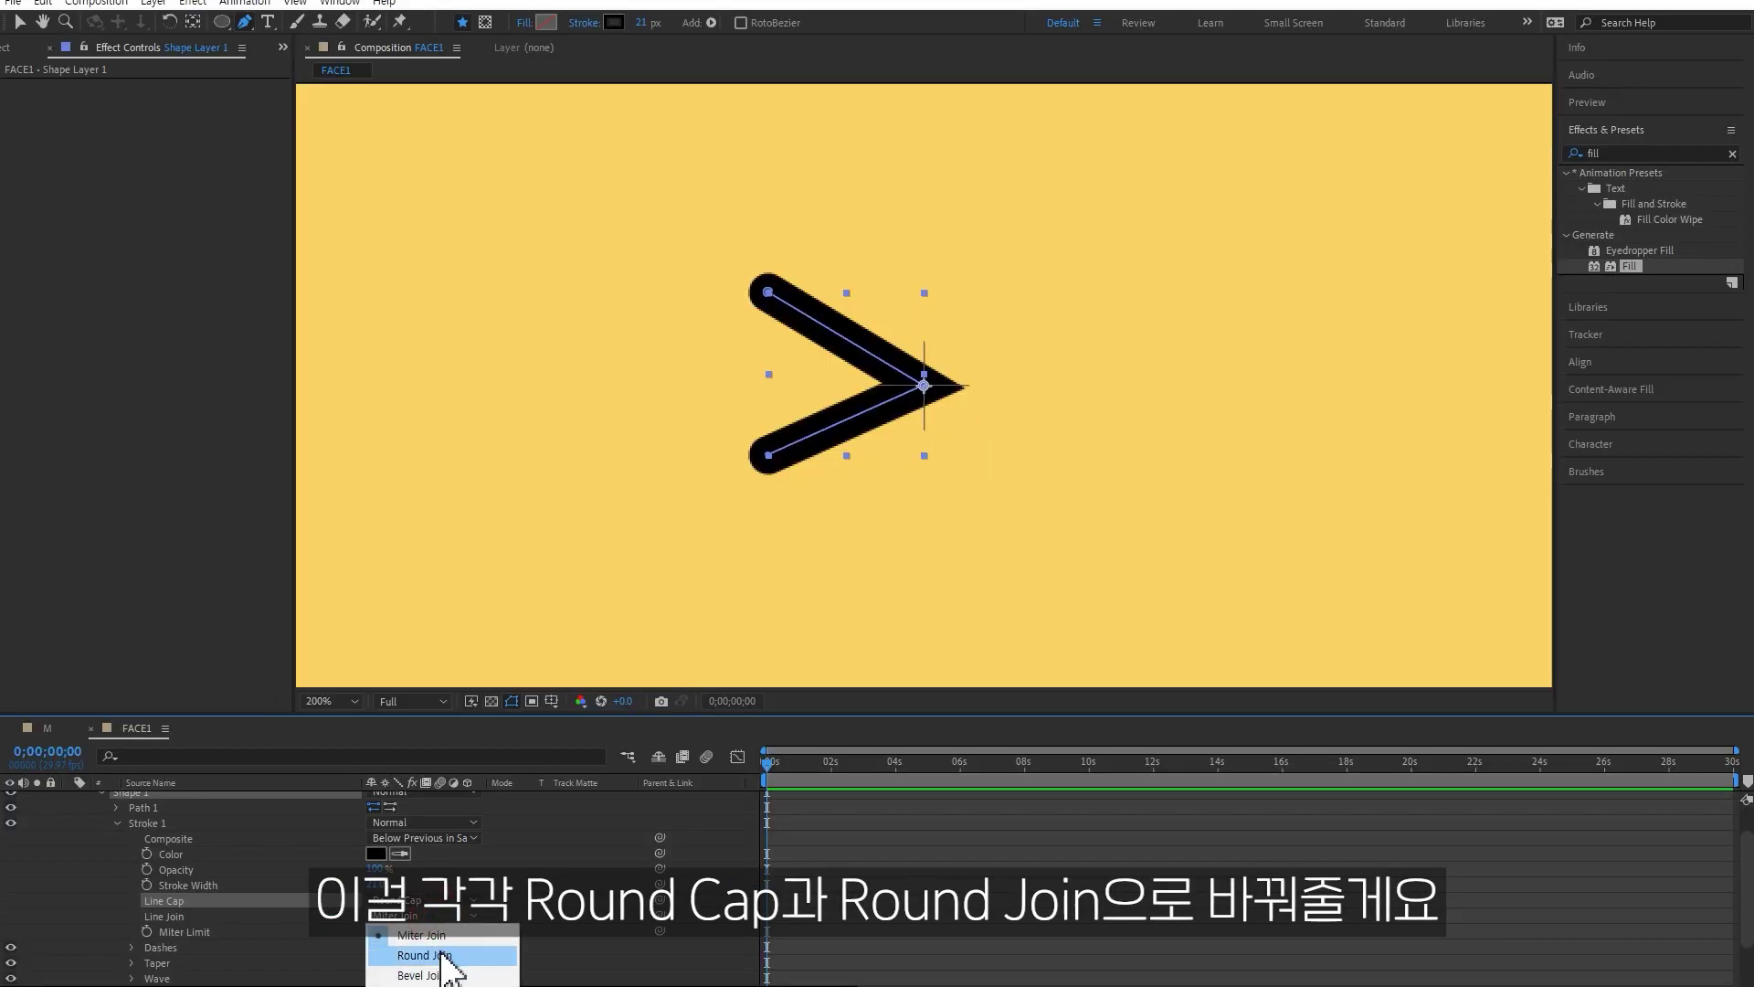
left_click(441, 954)
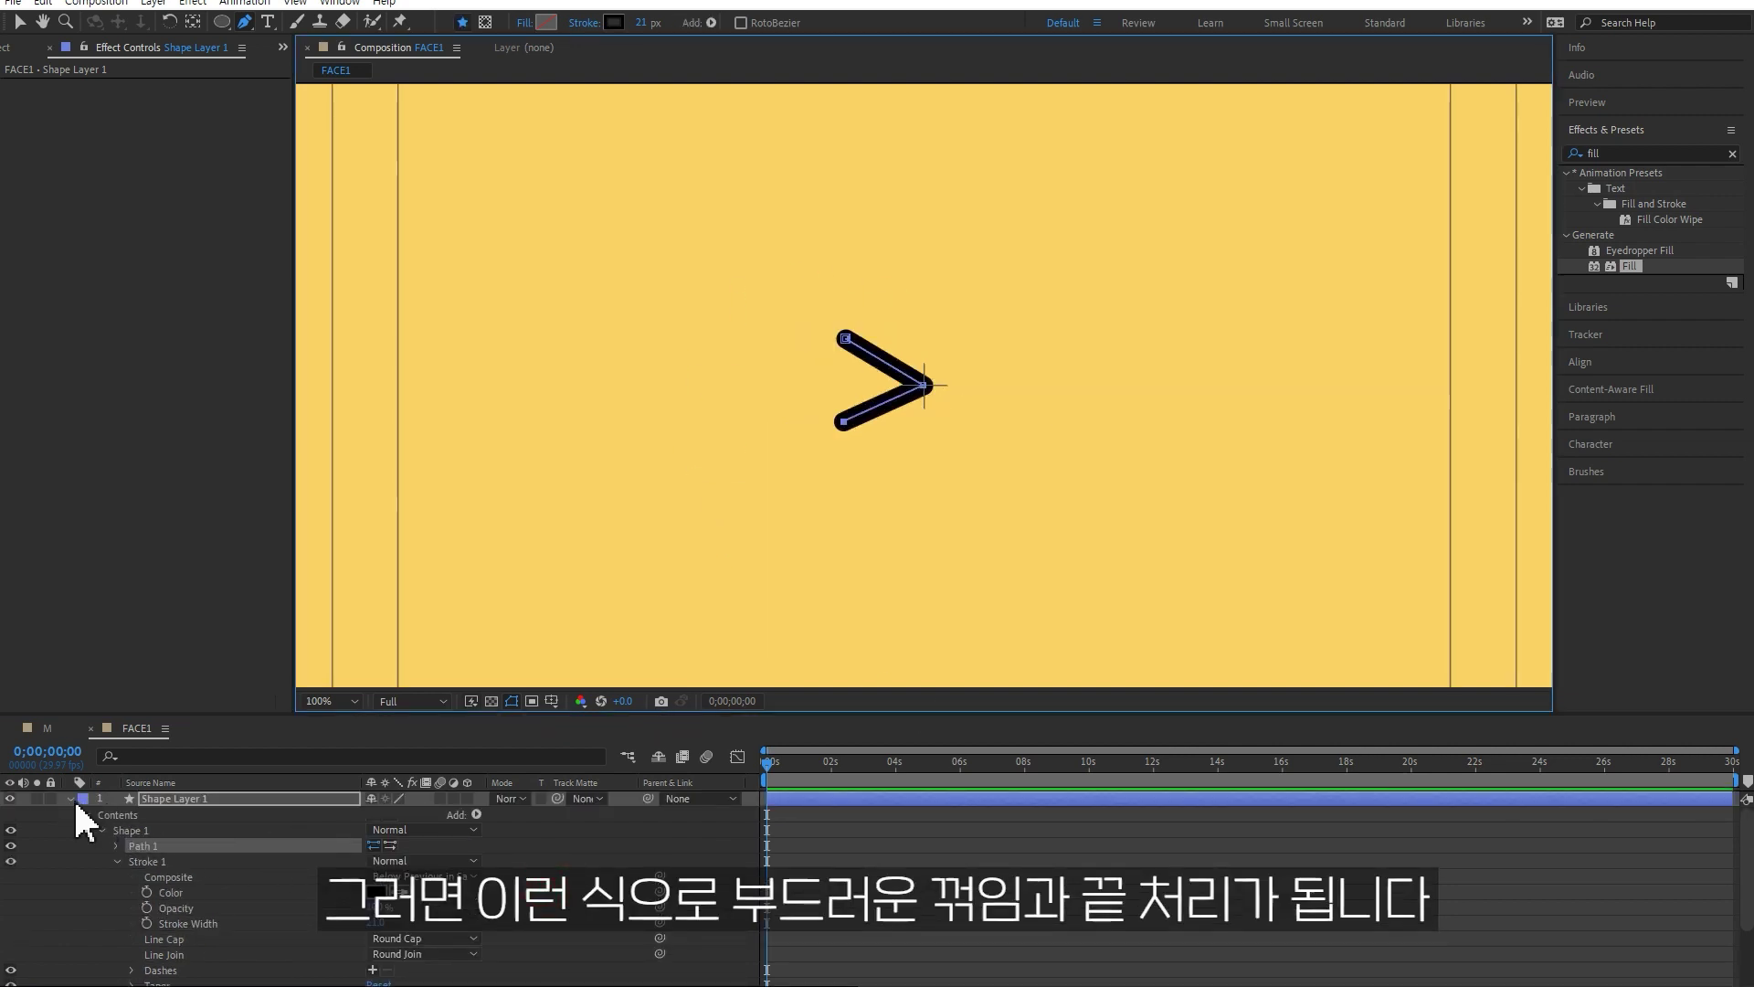
left_click(71, 799)
key("comma")
key("comma")
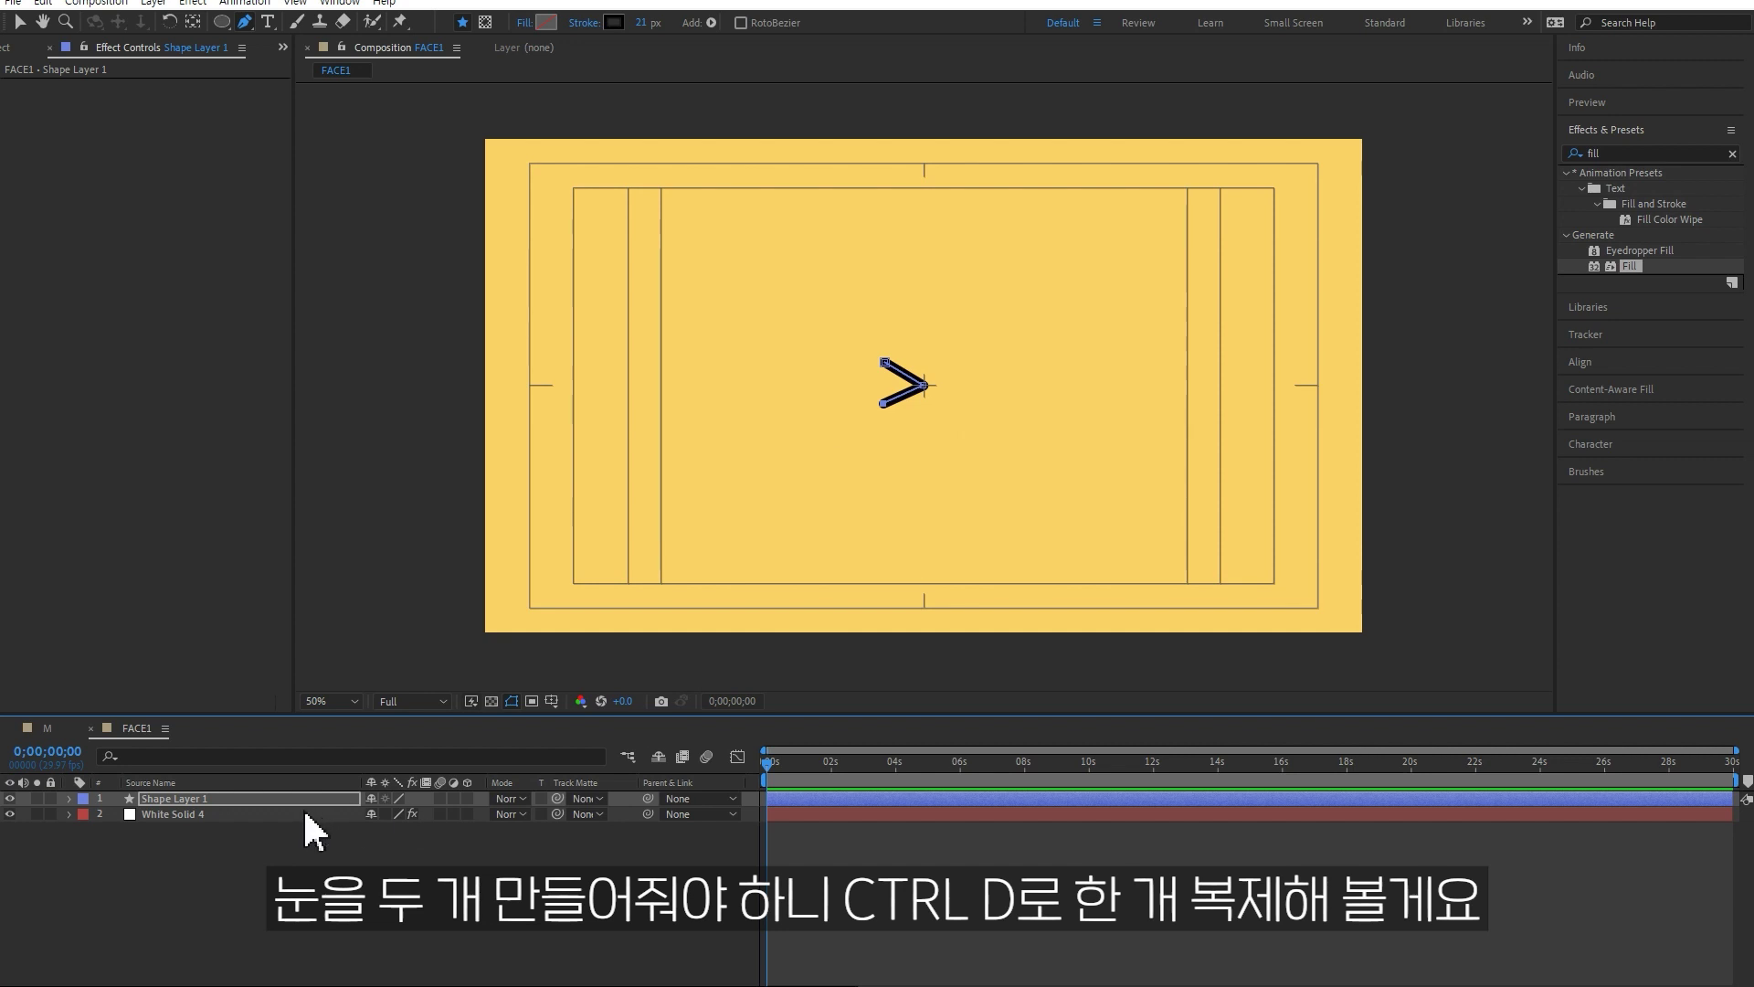
Duplicate the eye layer and rotate the copy 180°.
left_click(297, 799)
key("ctrl+d")
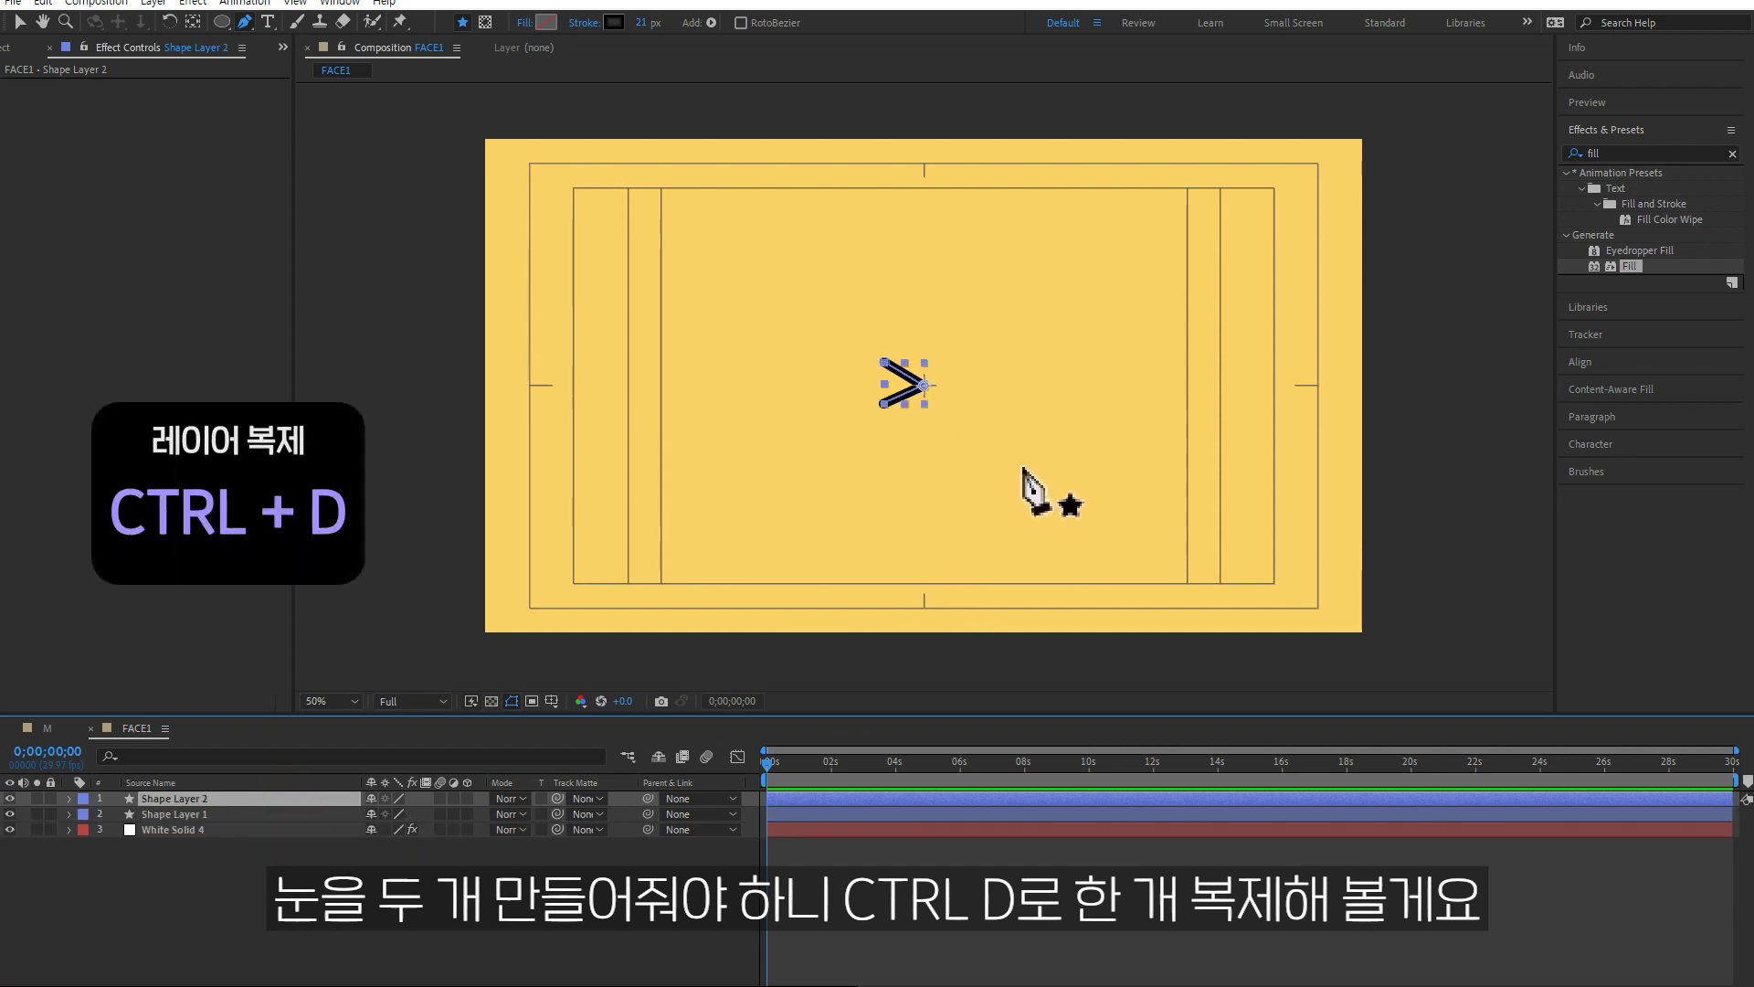
key("r")
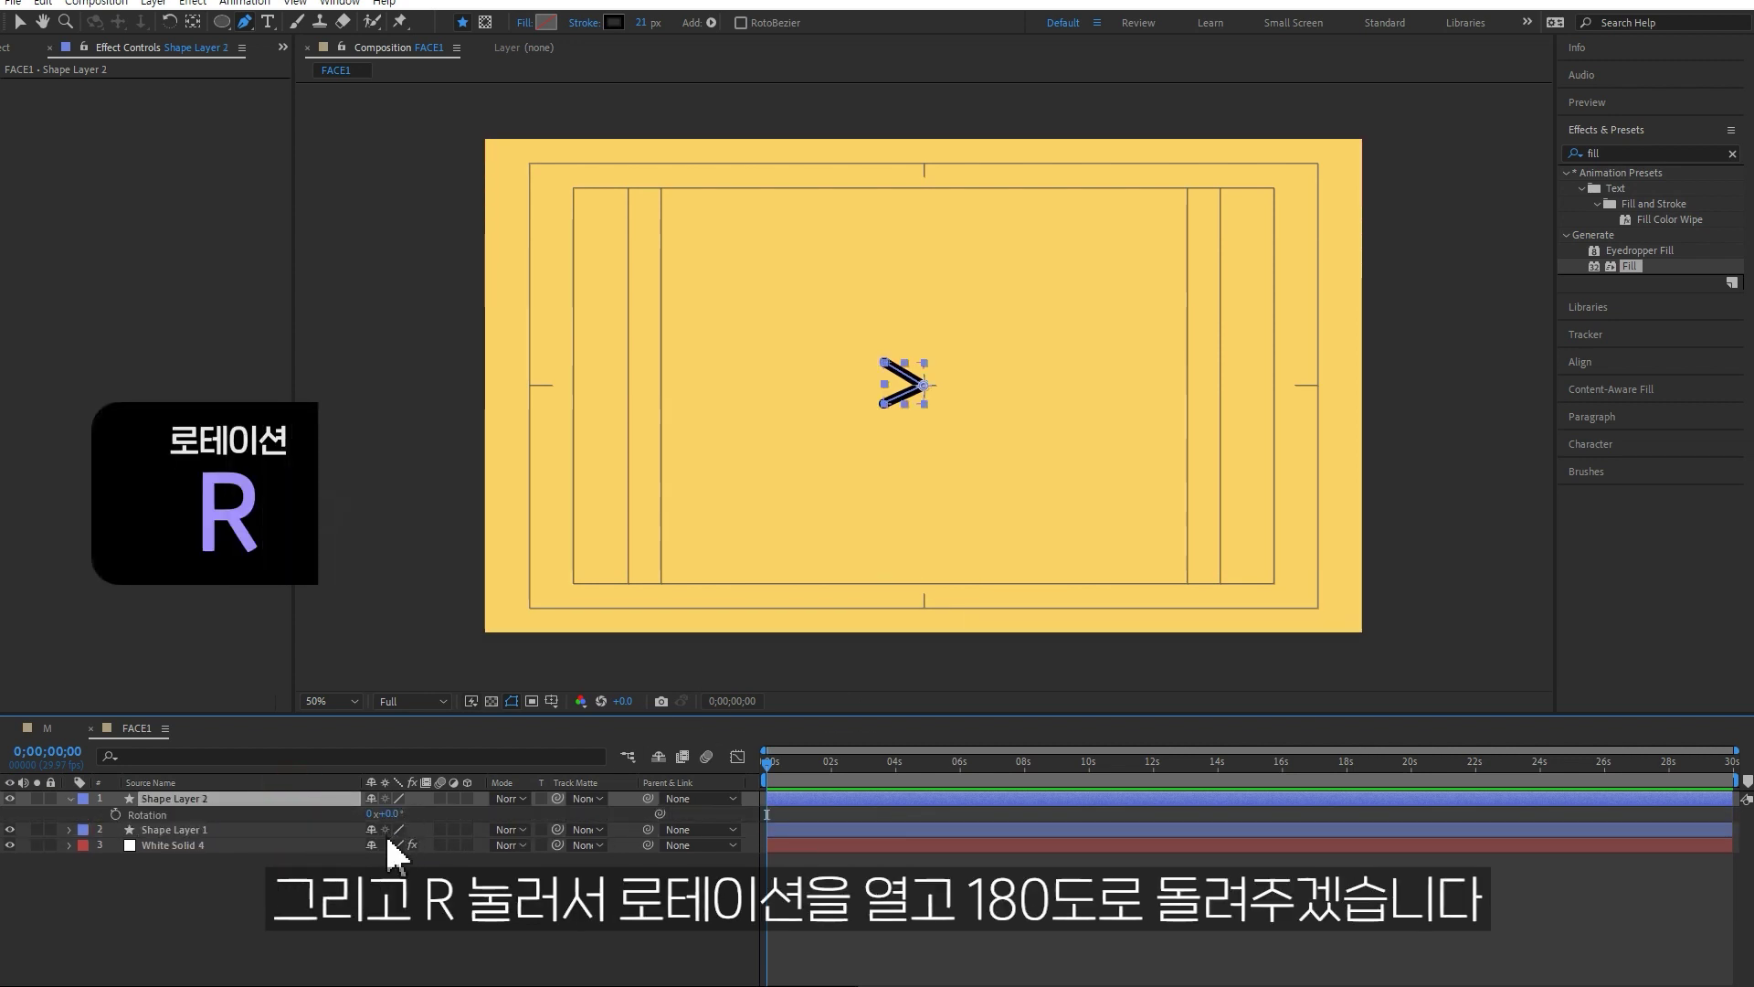
left_click(390, 813)
type("180")
left_click(415, 909)
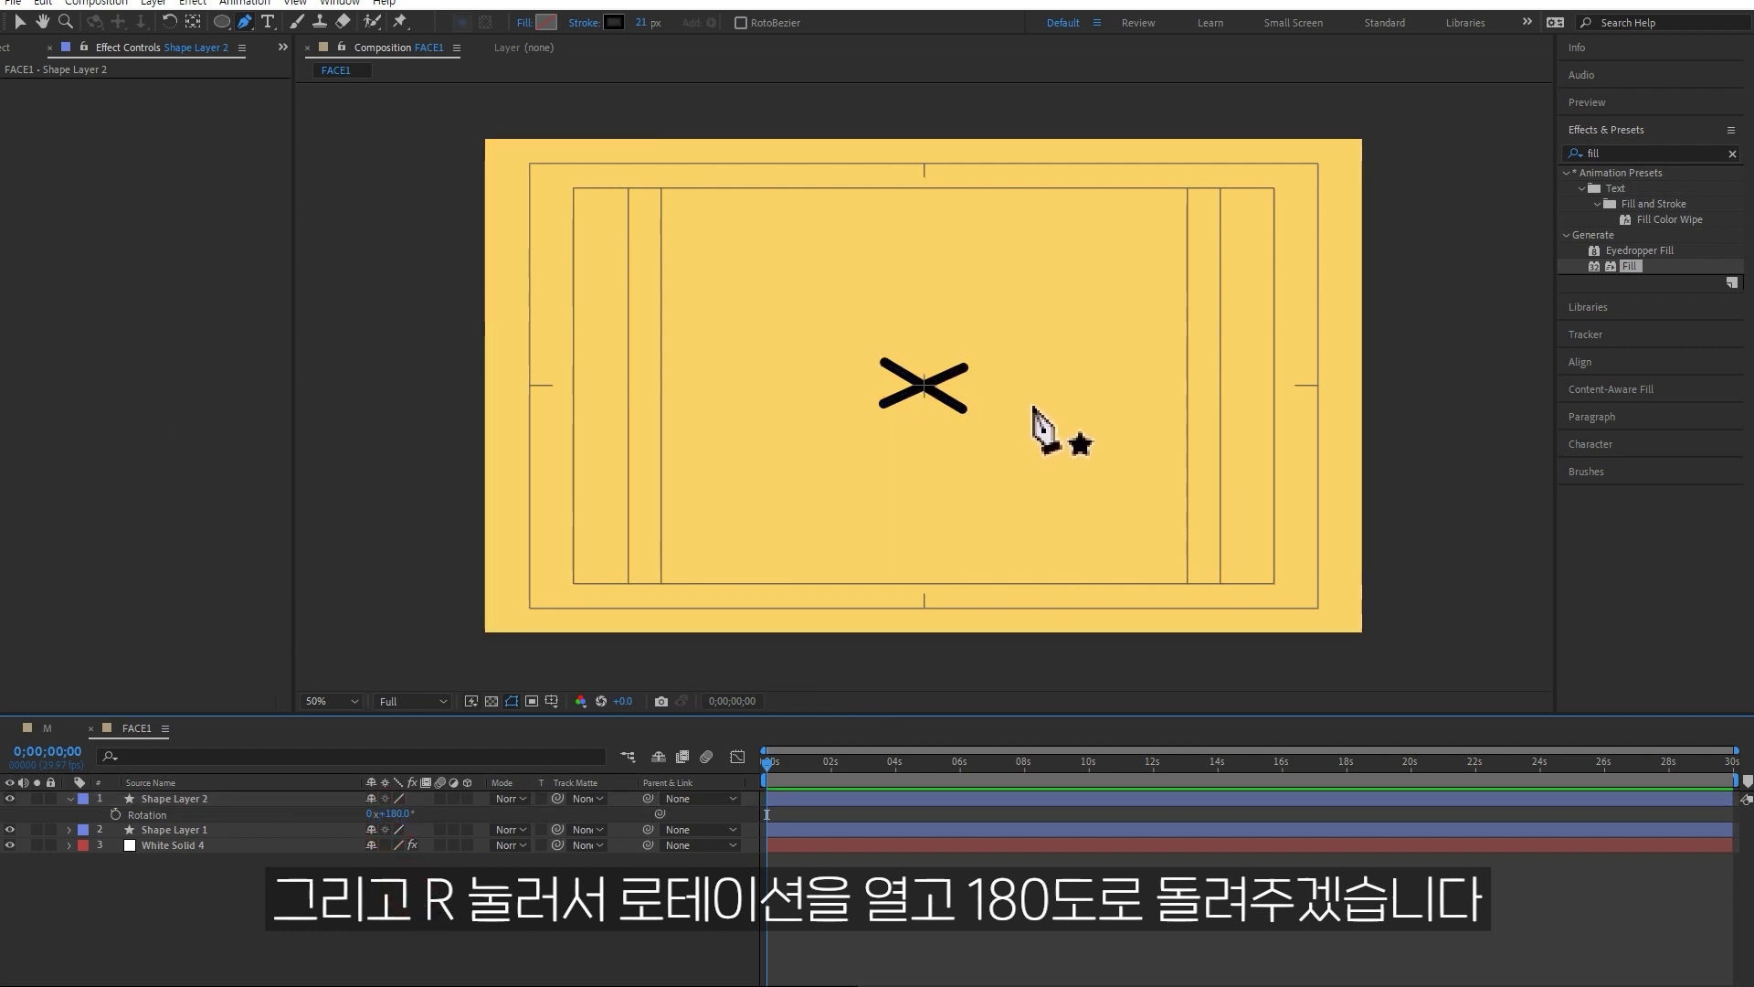
Position the two eyes side by side, slightly raised and spread apart.
key("v")
mouse_move(964, 411)
left_mouse_down()
mouse_move(984, 424)
mouse_move(880, 394)
mouse_move(985, 369)
left_mouse_up()
mouse_move(893, 408)
left_mouse_down()
mouse_move(879, 374)
mouse_move(989, 370)
left_mouse_up()
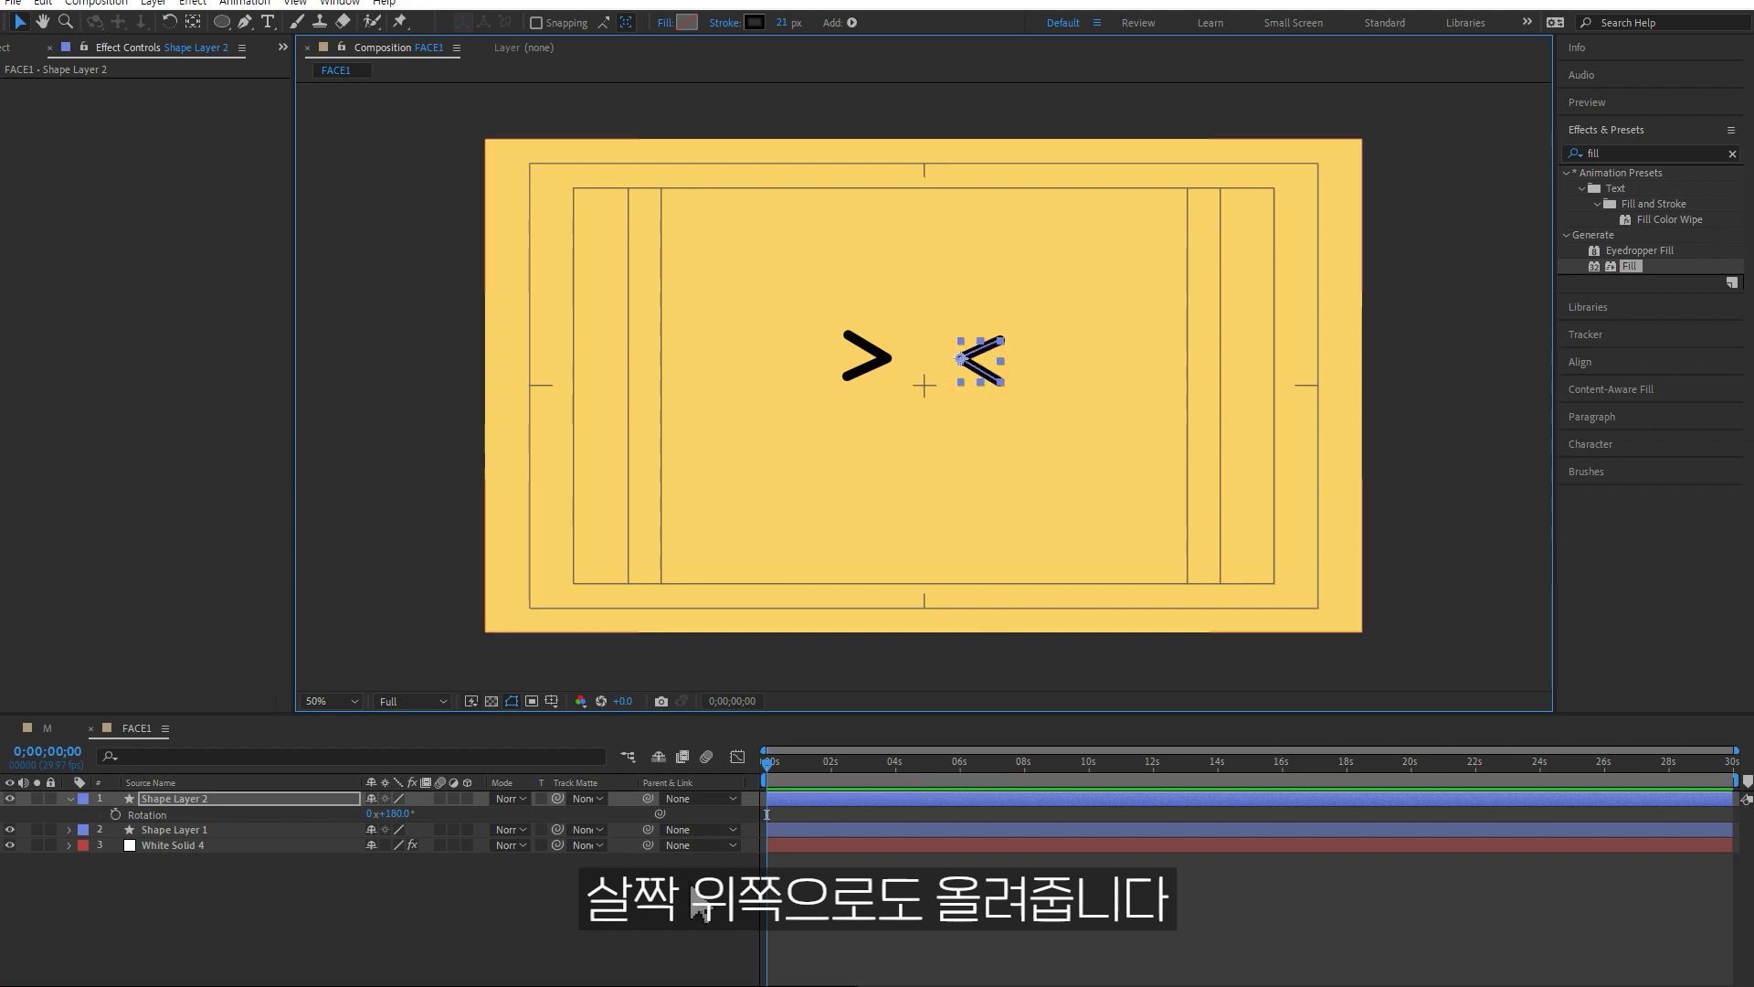
left_click_drag(877, 361, 866, 361)
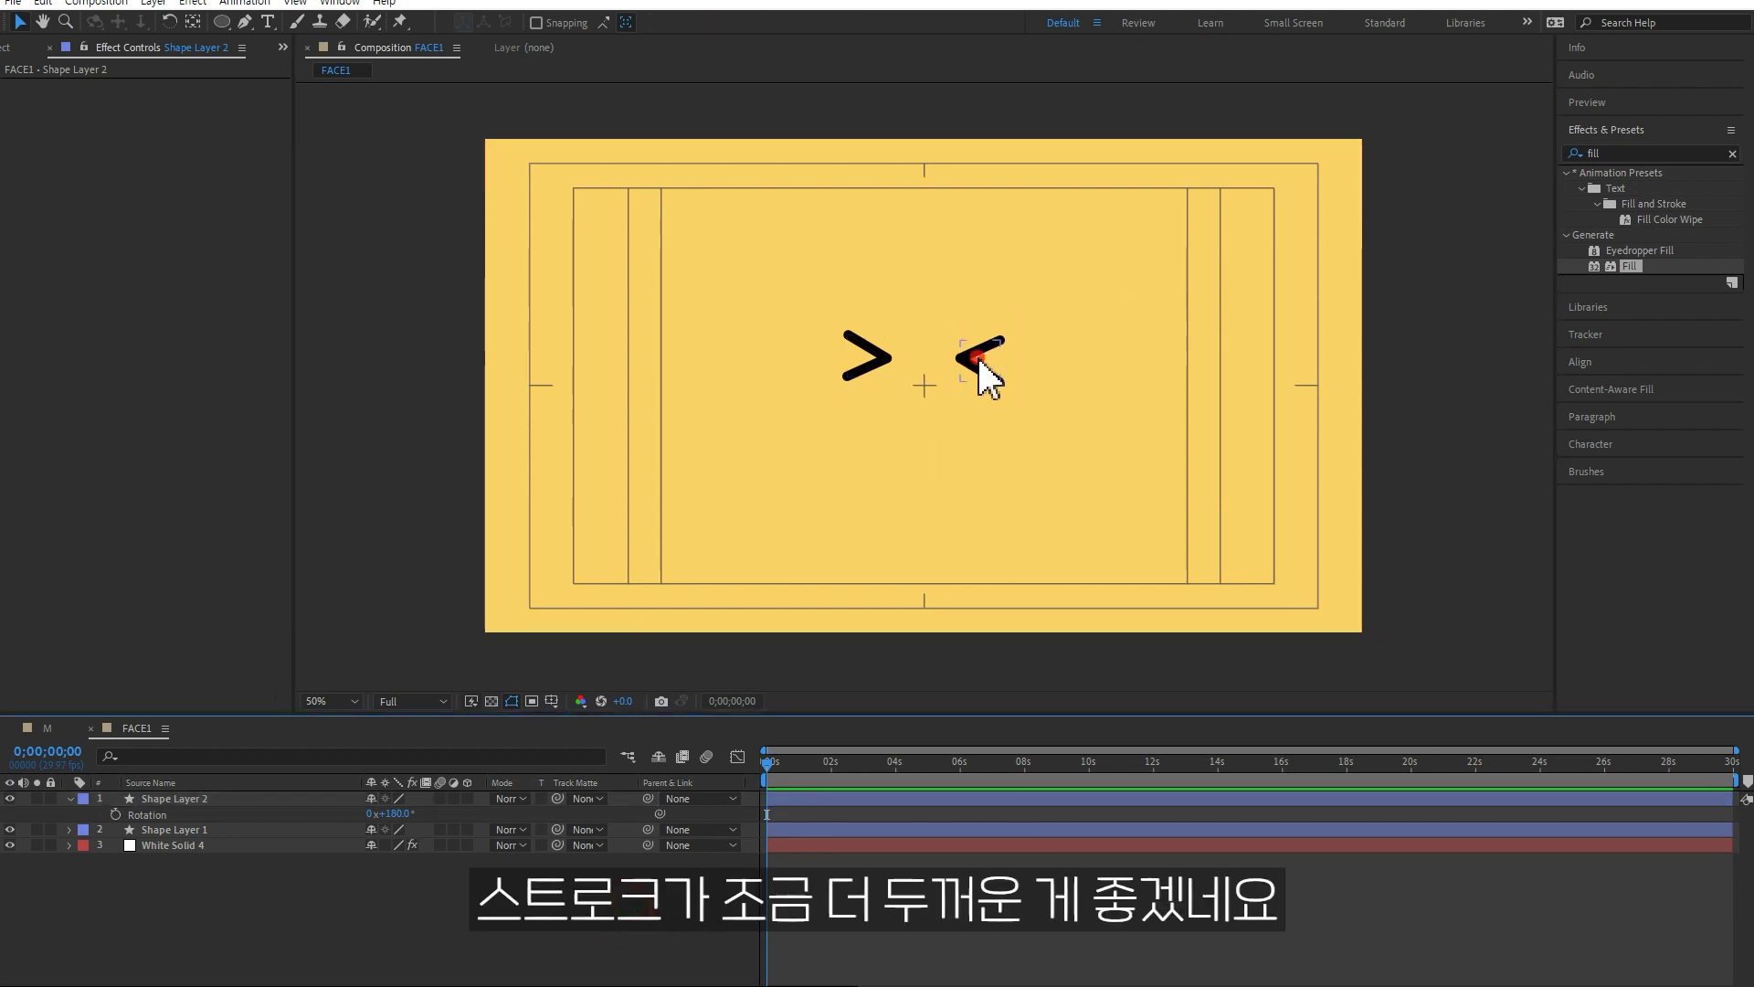
Thicken the strokes of both eyes together.
left_click(985, 369)
left_click(877, 376, "shift")
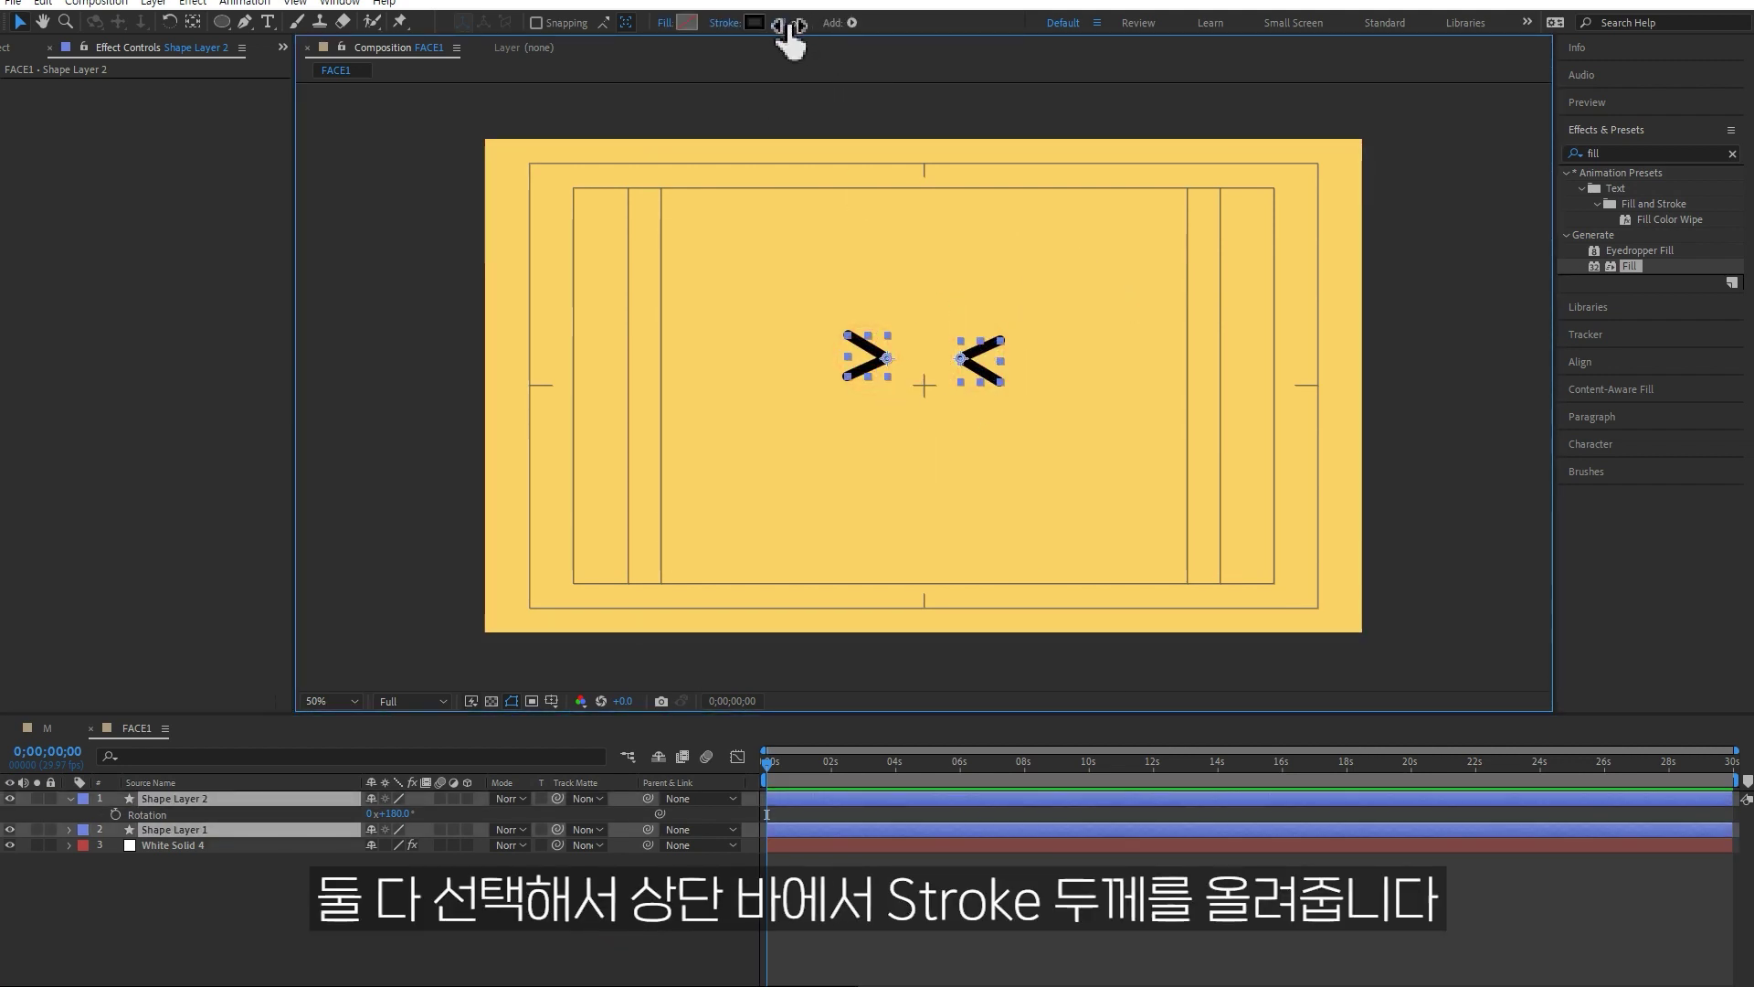
left_click_drag(783, 22, 796, 25)
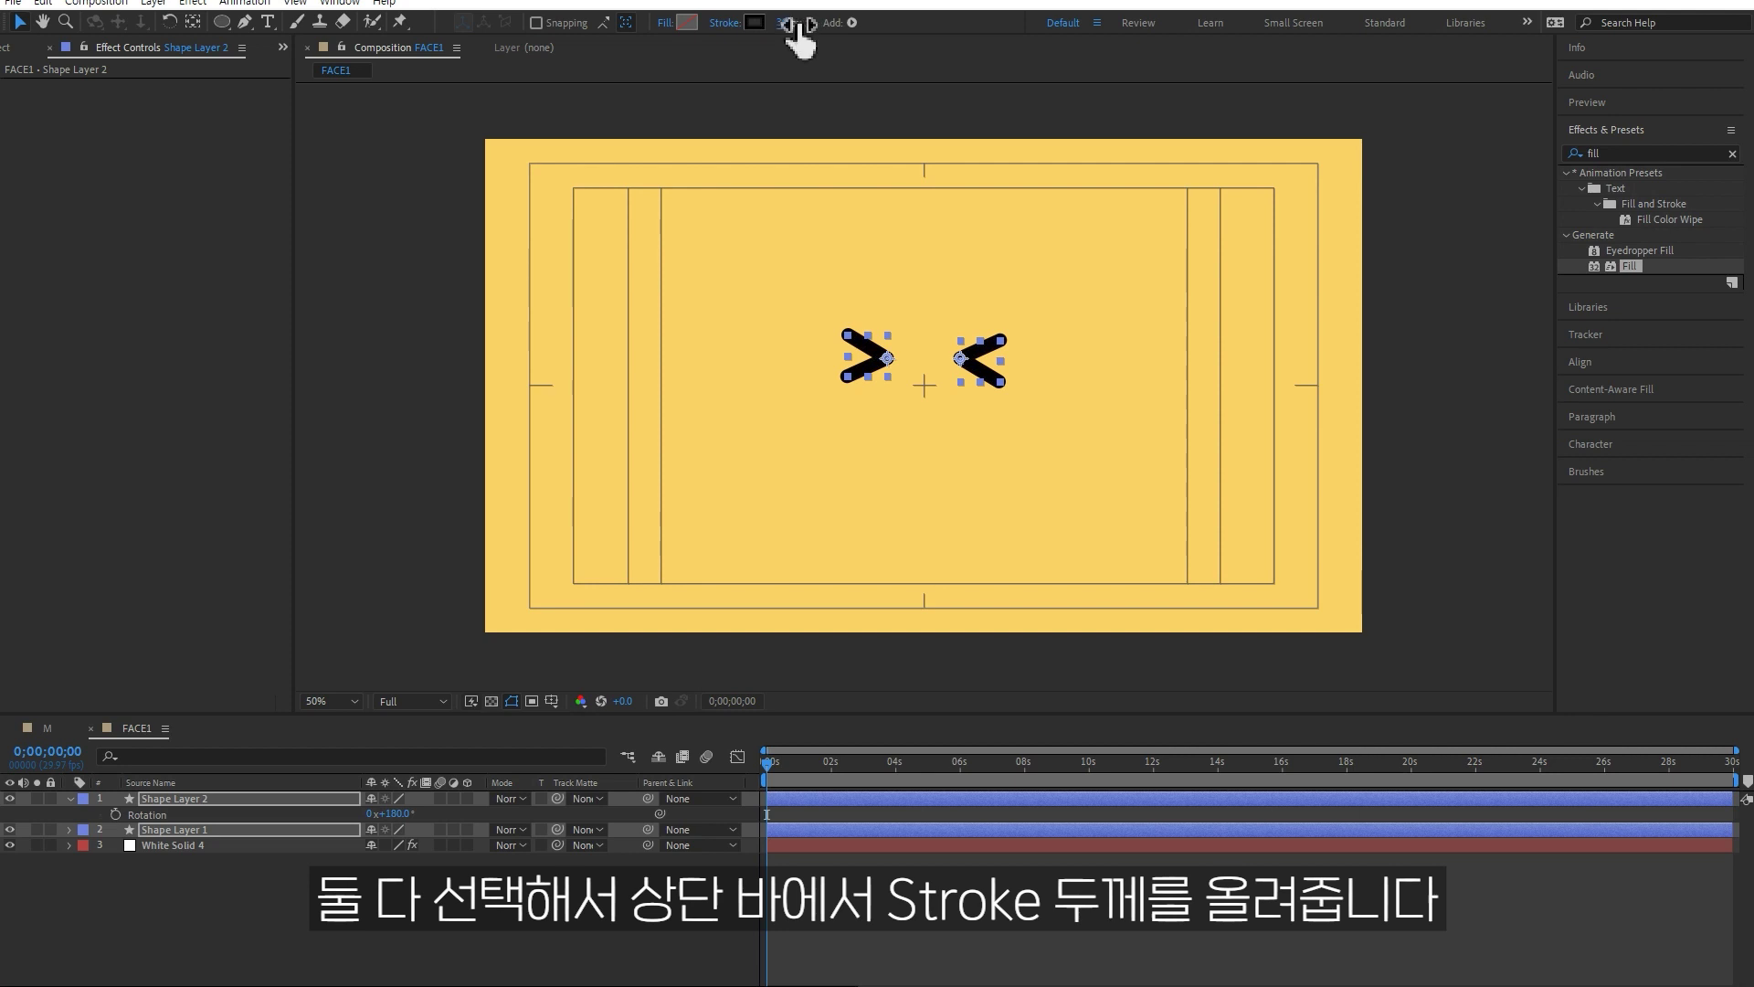
left_click(673, 927)
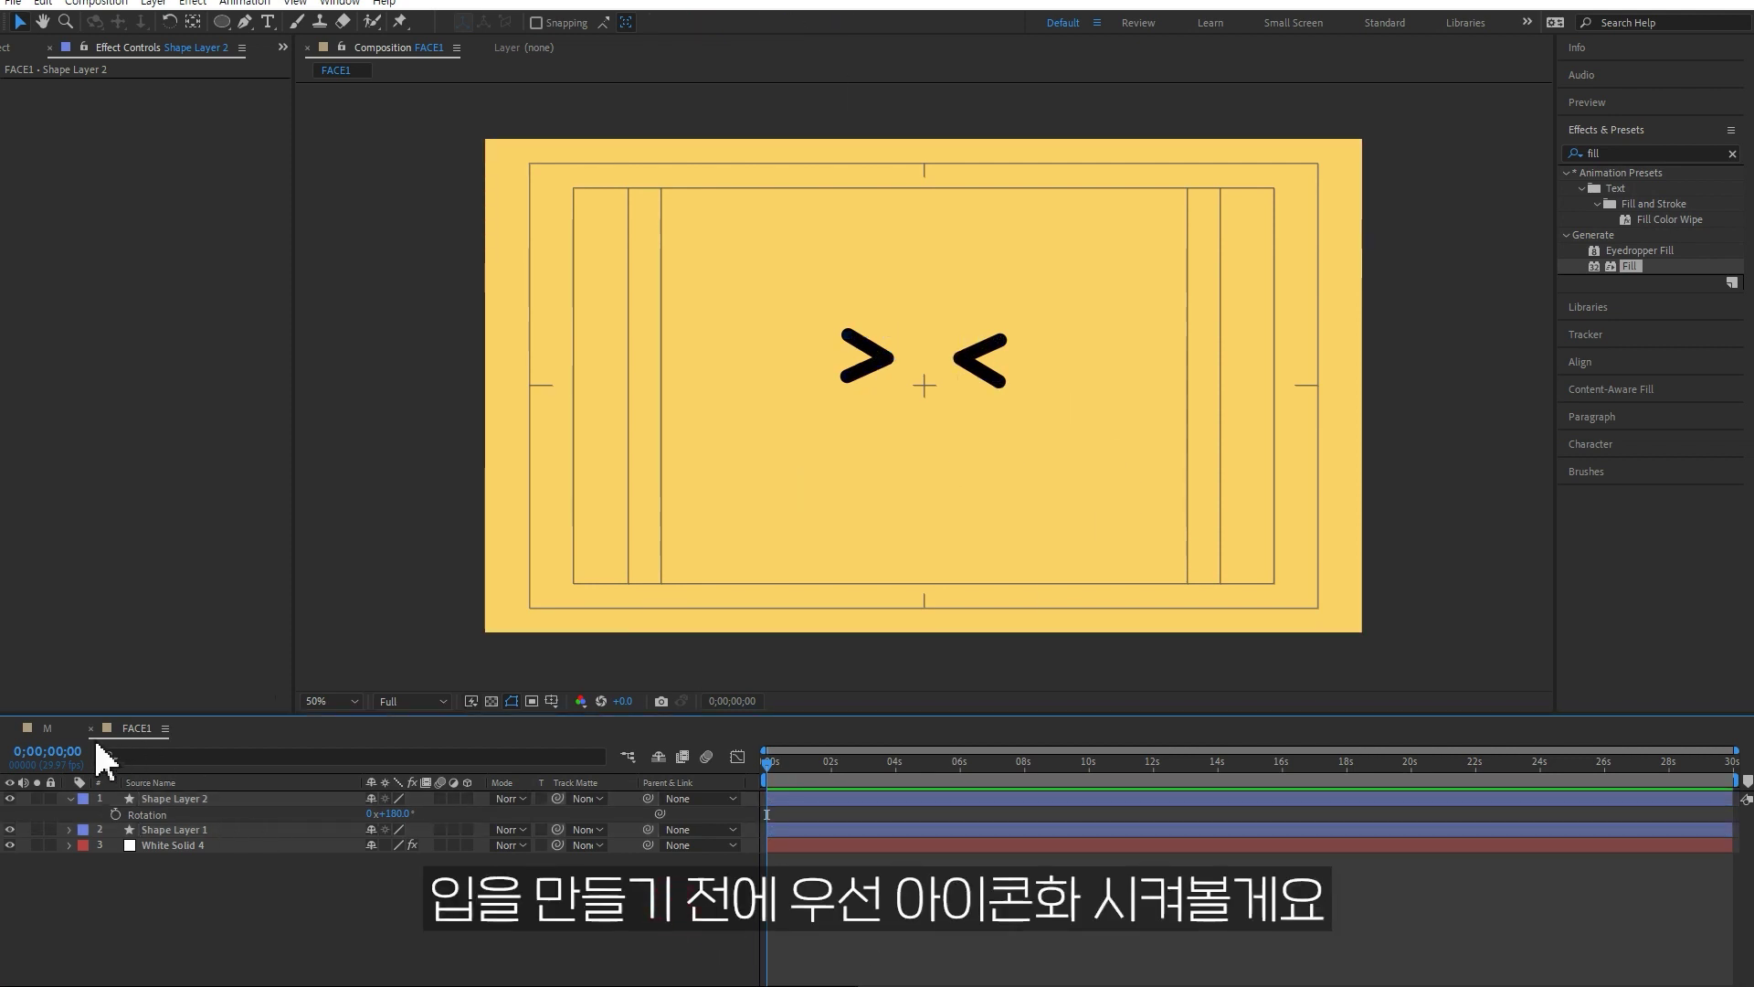
Start a new composition from the Project panel.
left_click(20, 51)
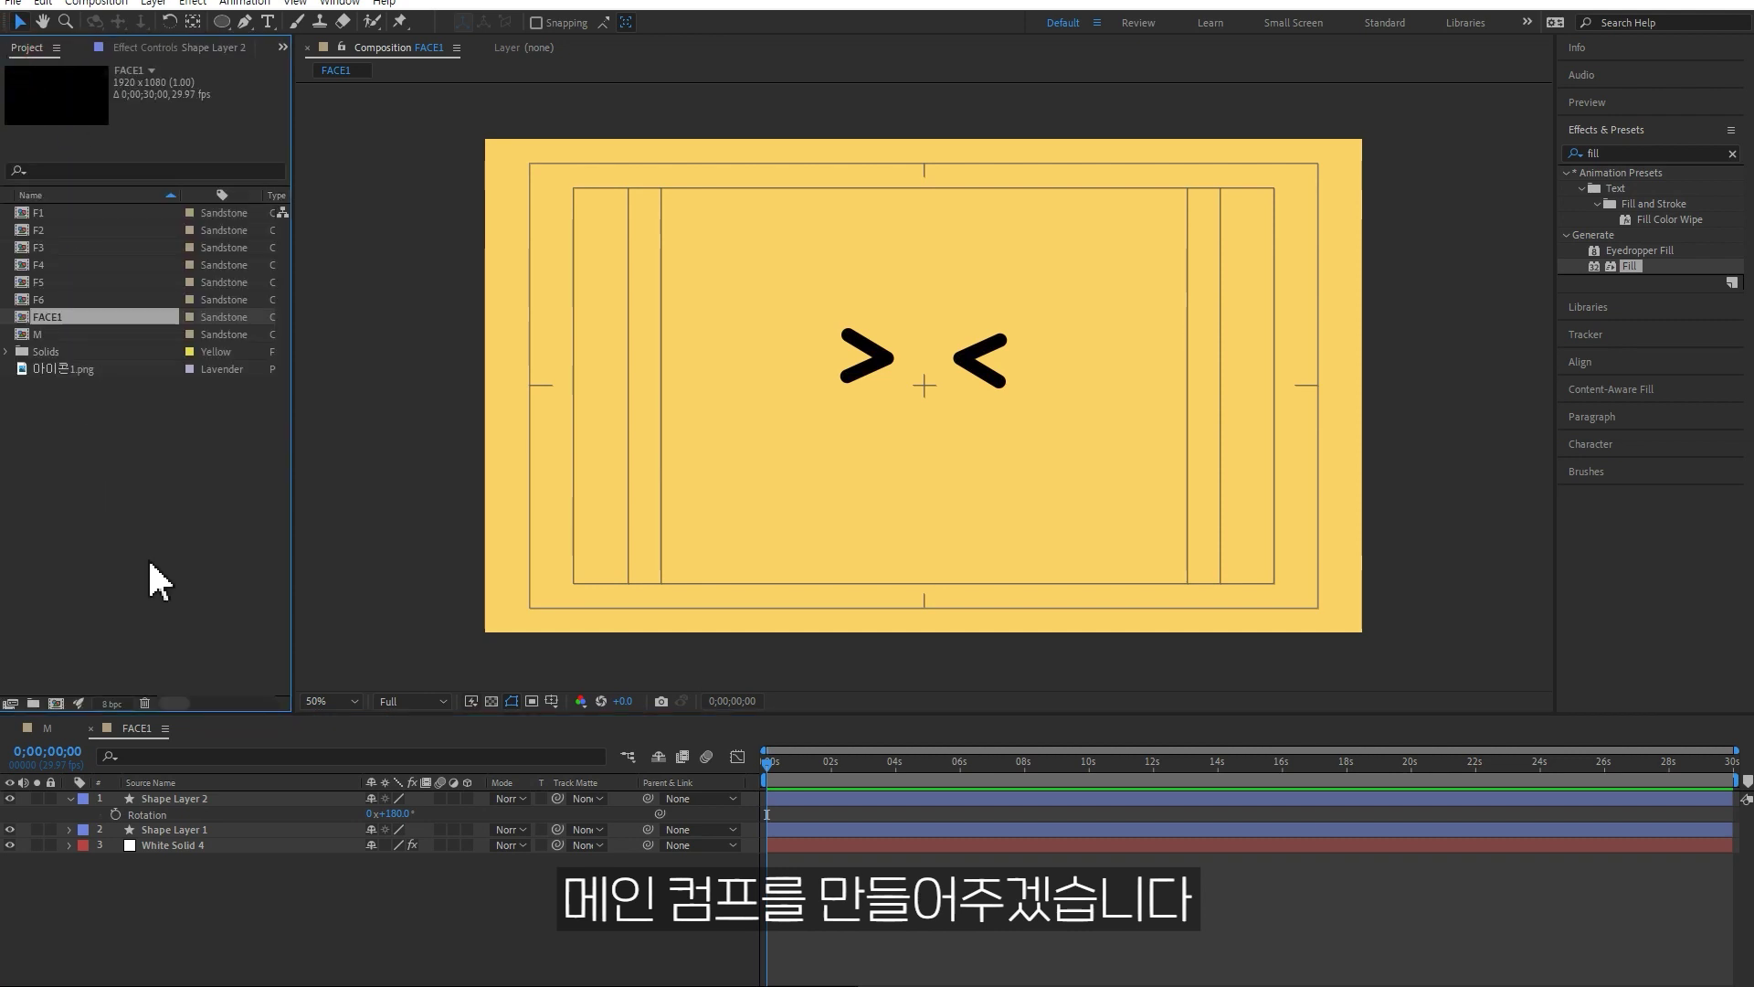
right_click(98, 433)
left_click(131, 441)
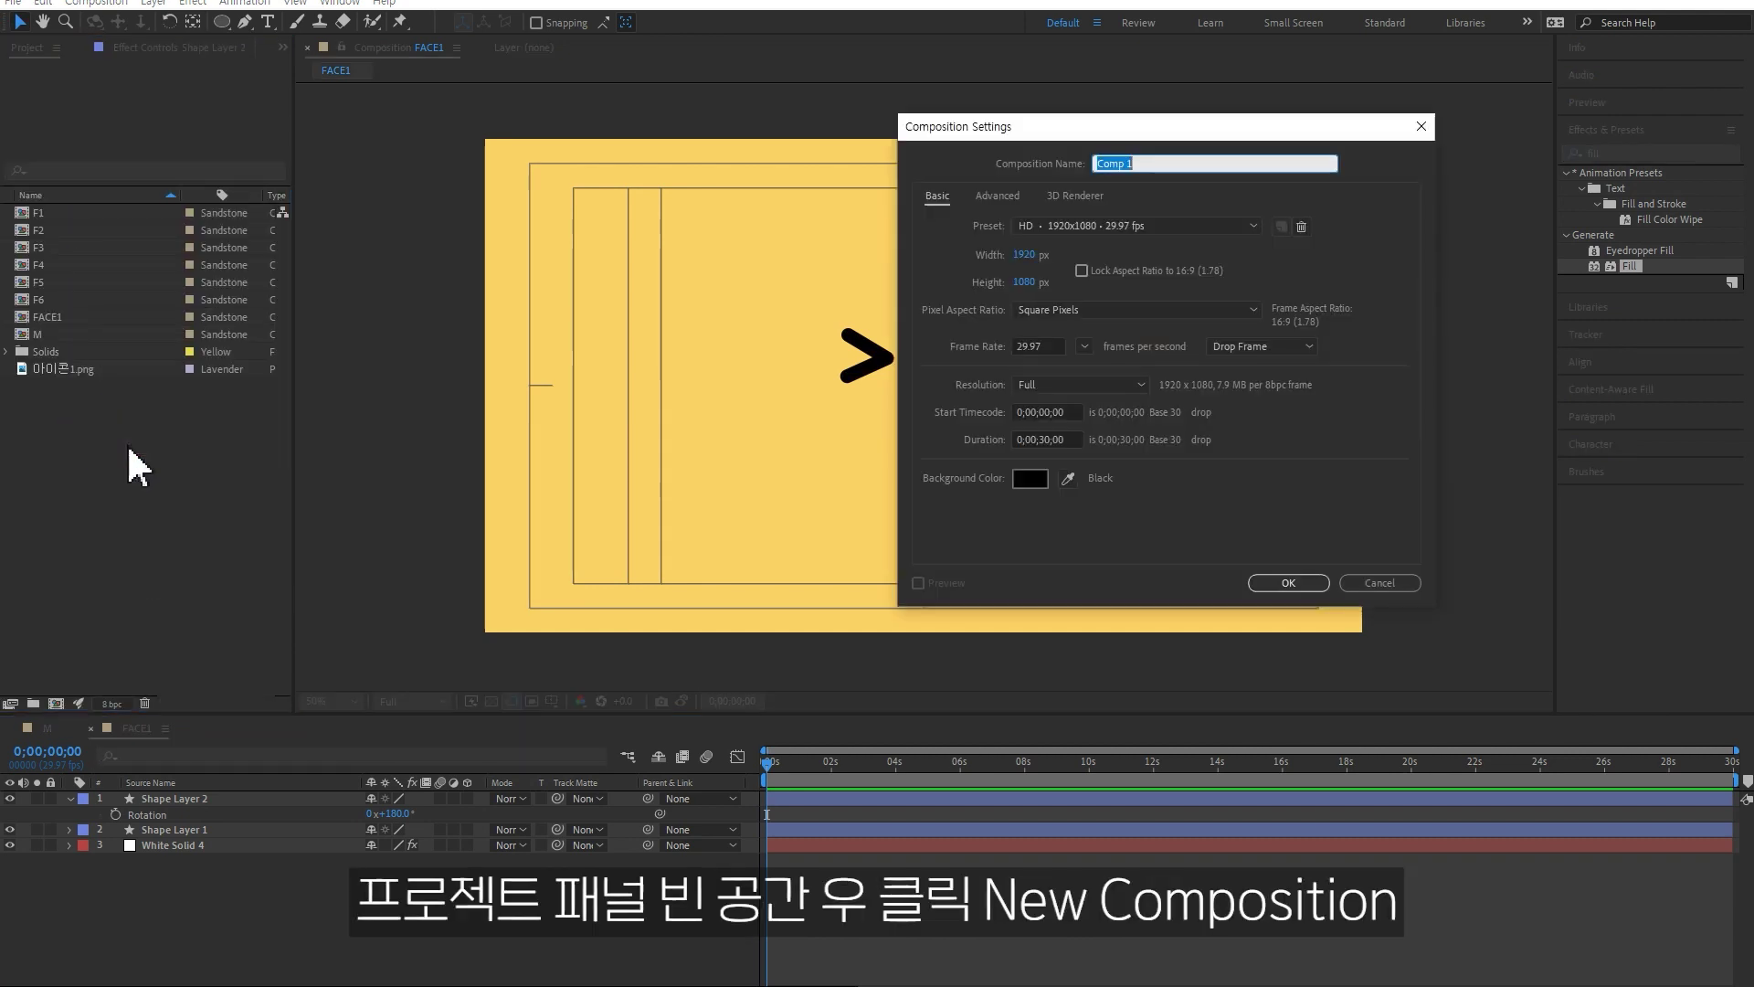
Create Comp 1, place FACE1 in it, and apply the CC Sphere effect.
left_click(1275, 580)
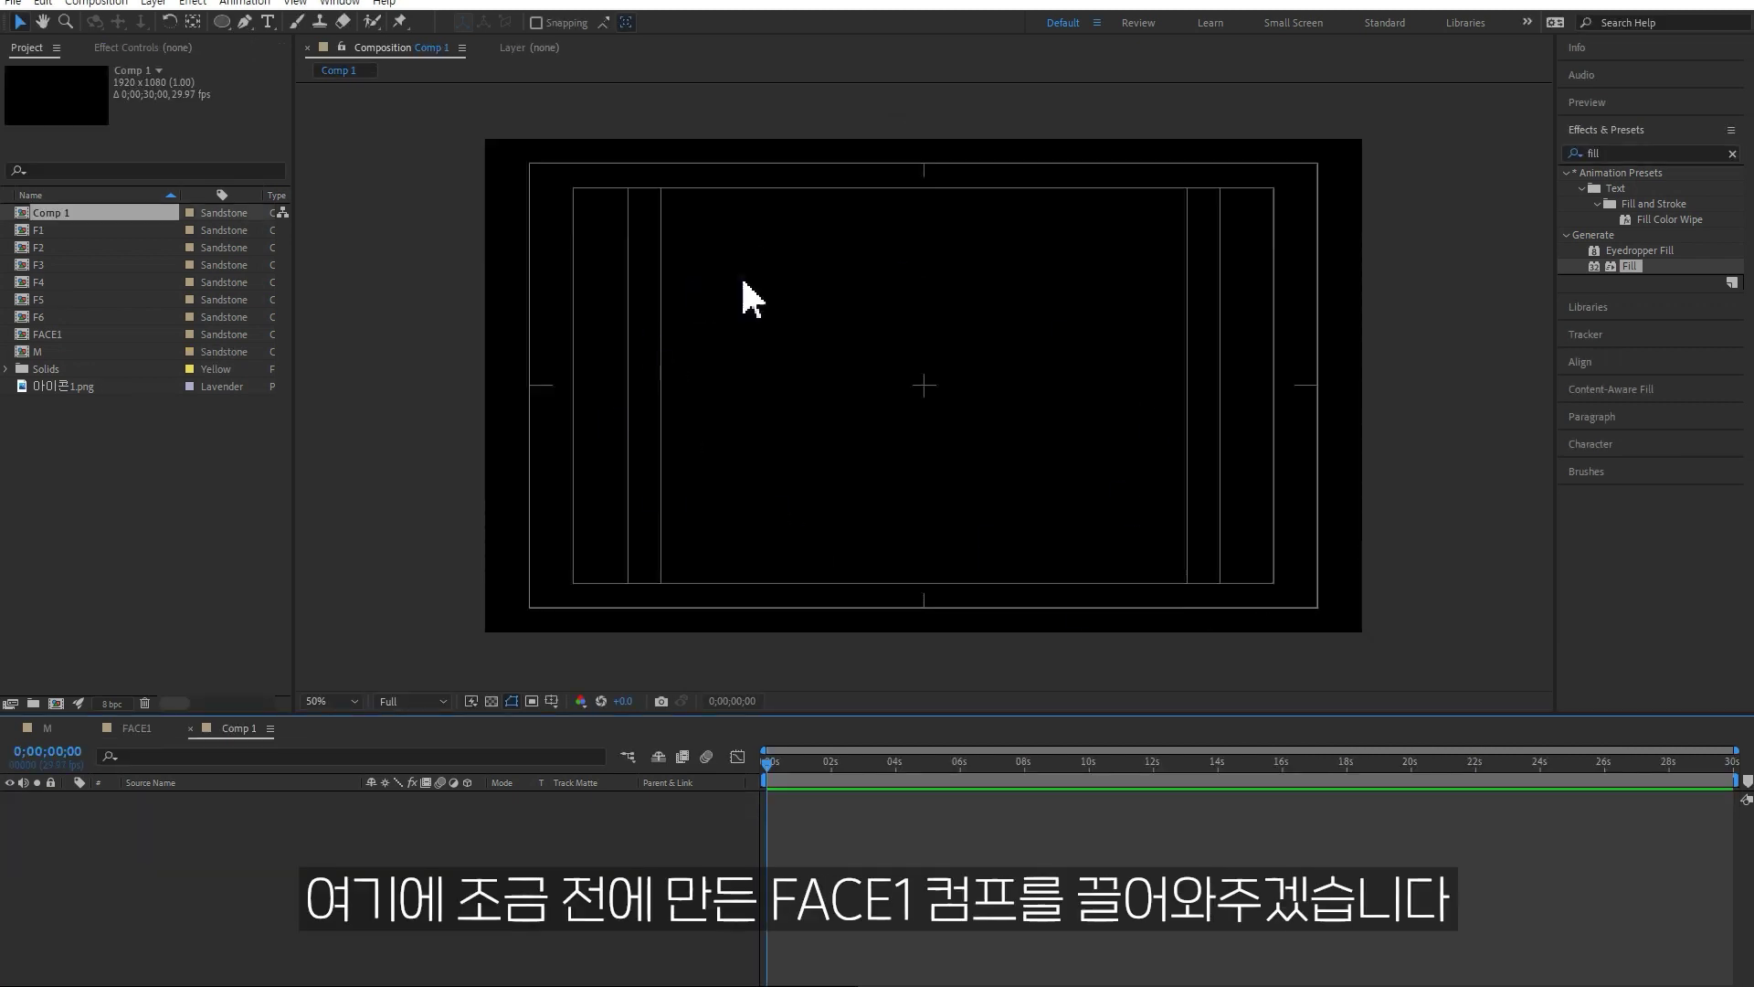
left_click_drag(55, 335, 284, 839)
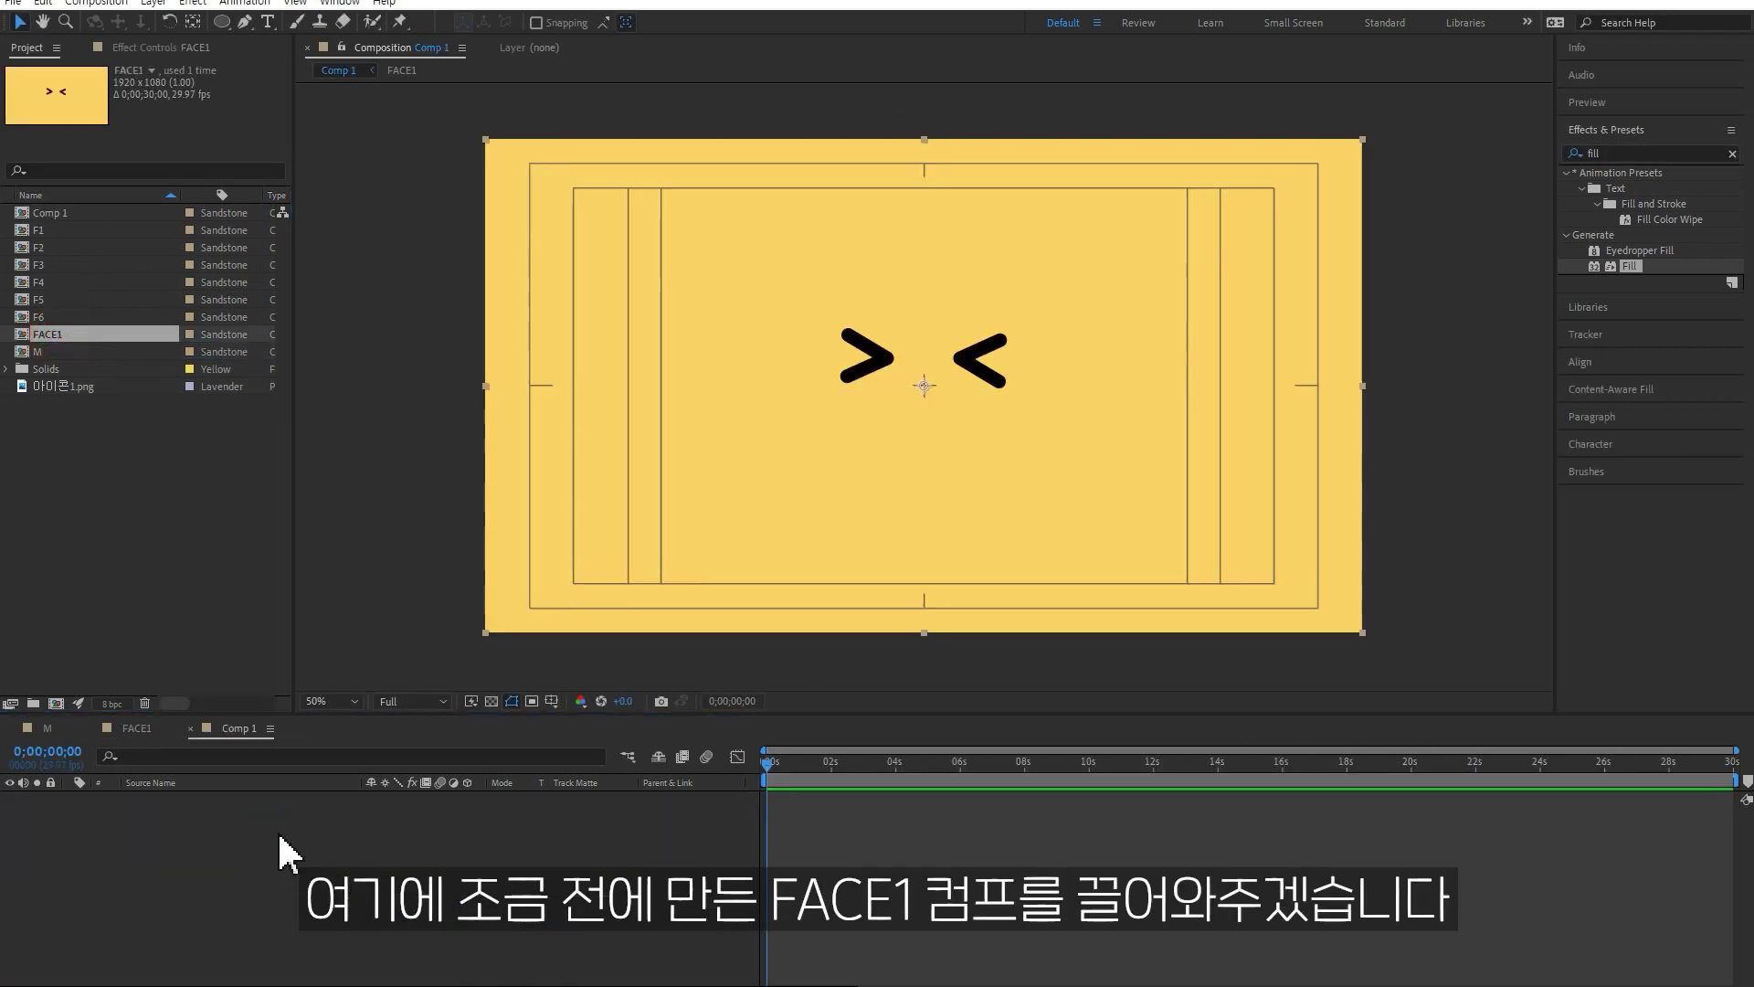
left_click(1644, 153)
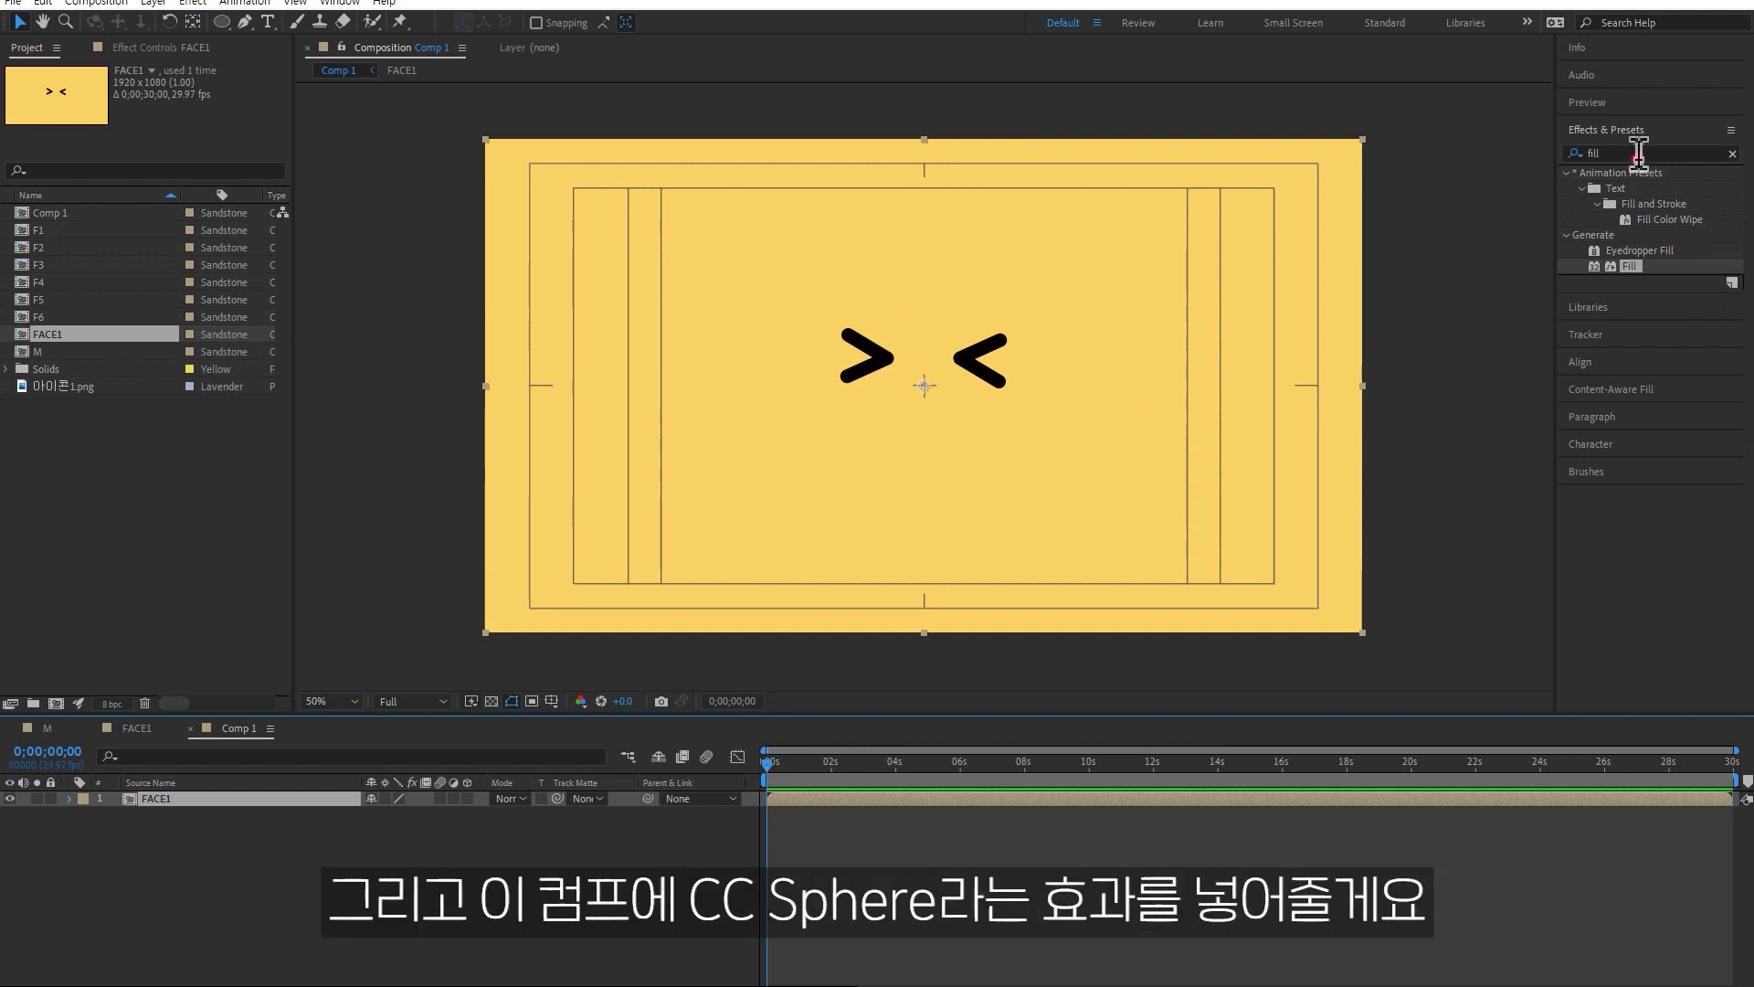
type("cc sphe")
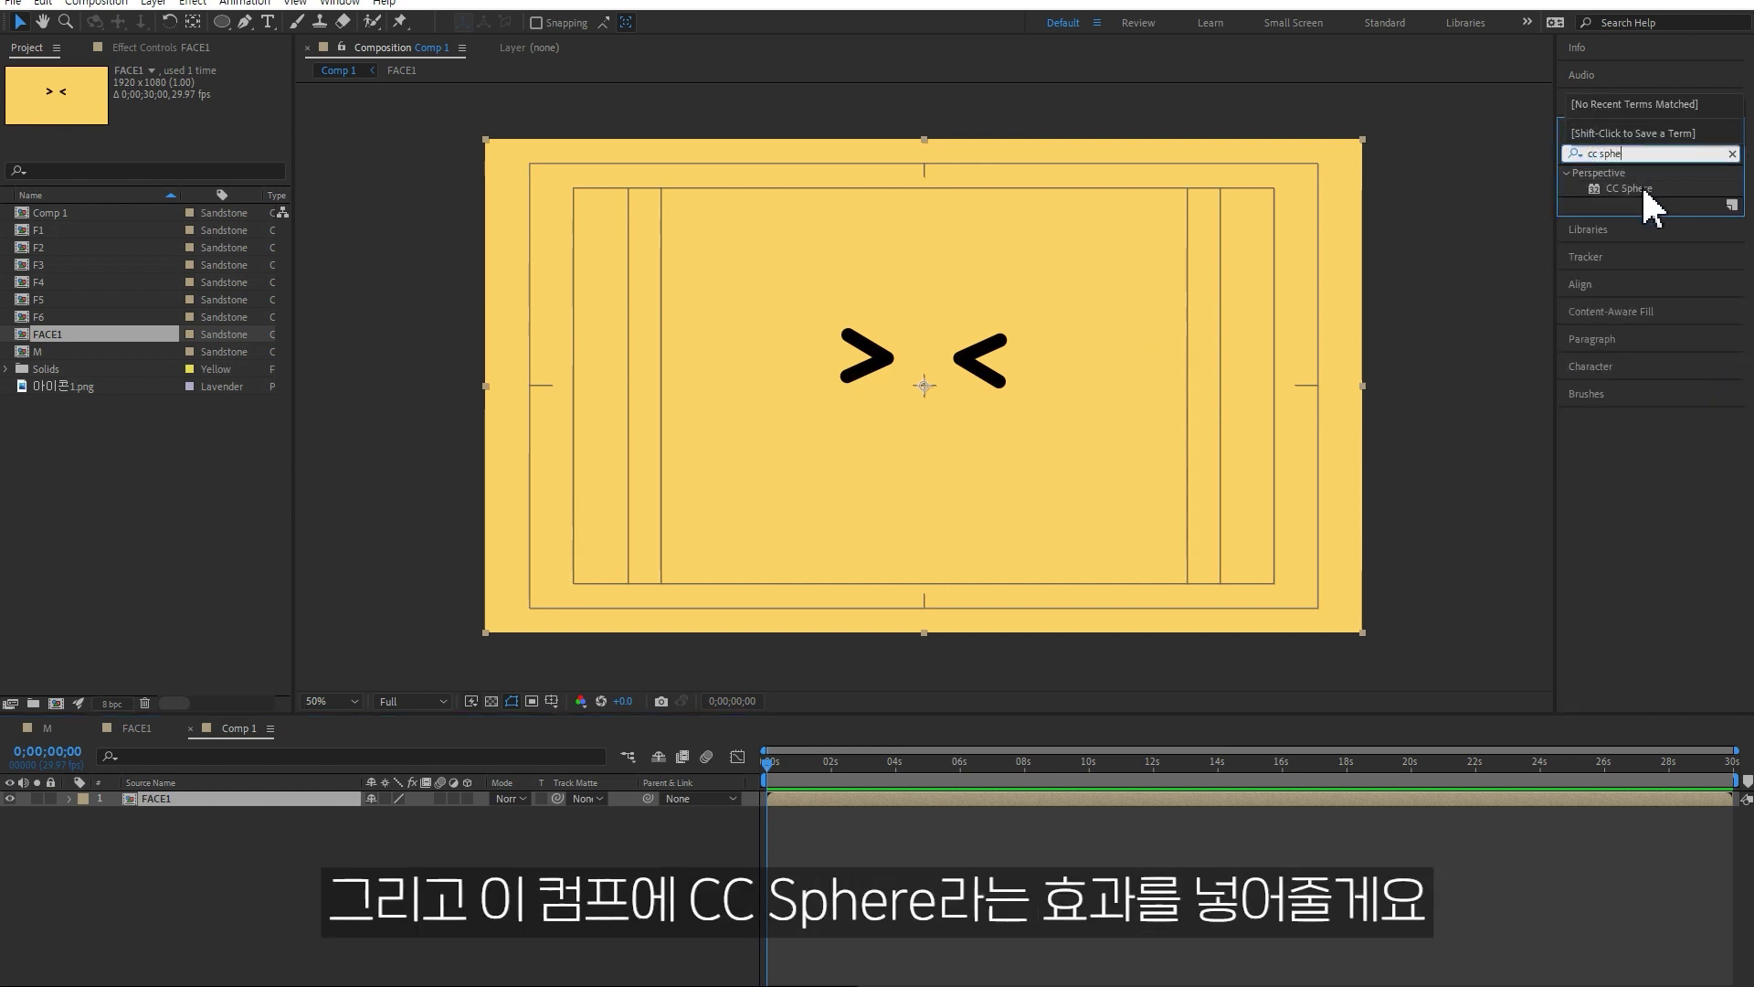
double_click(1644, 190)
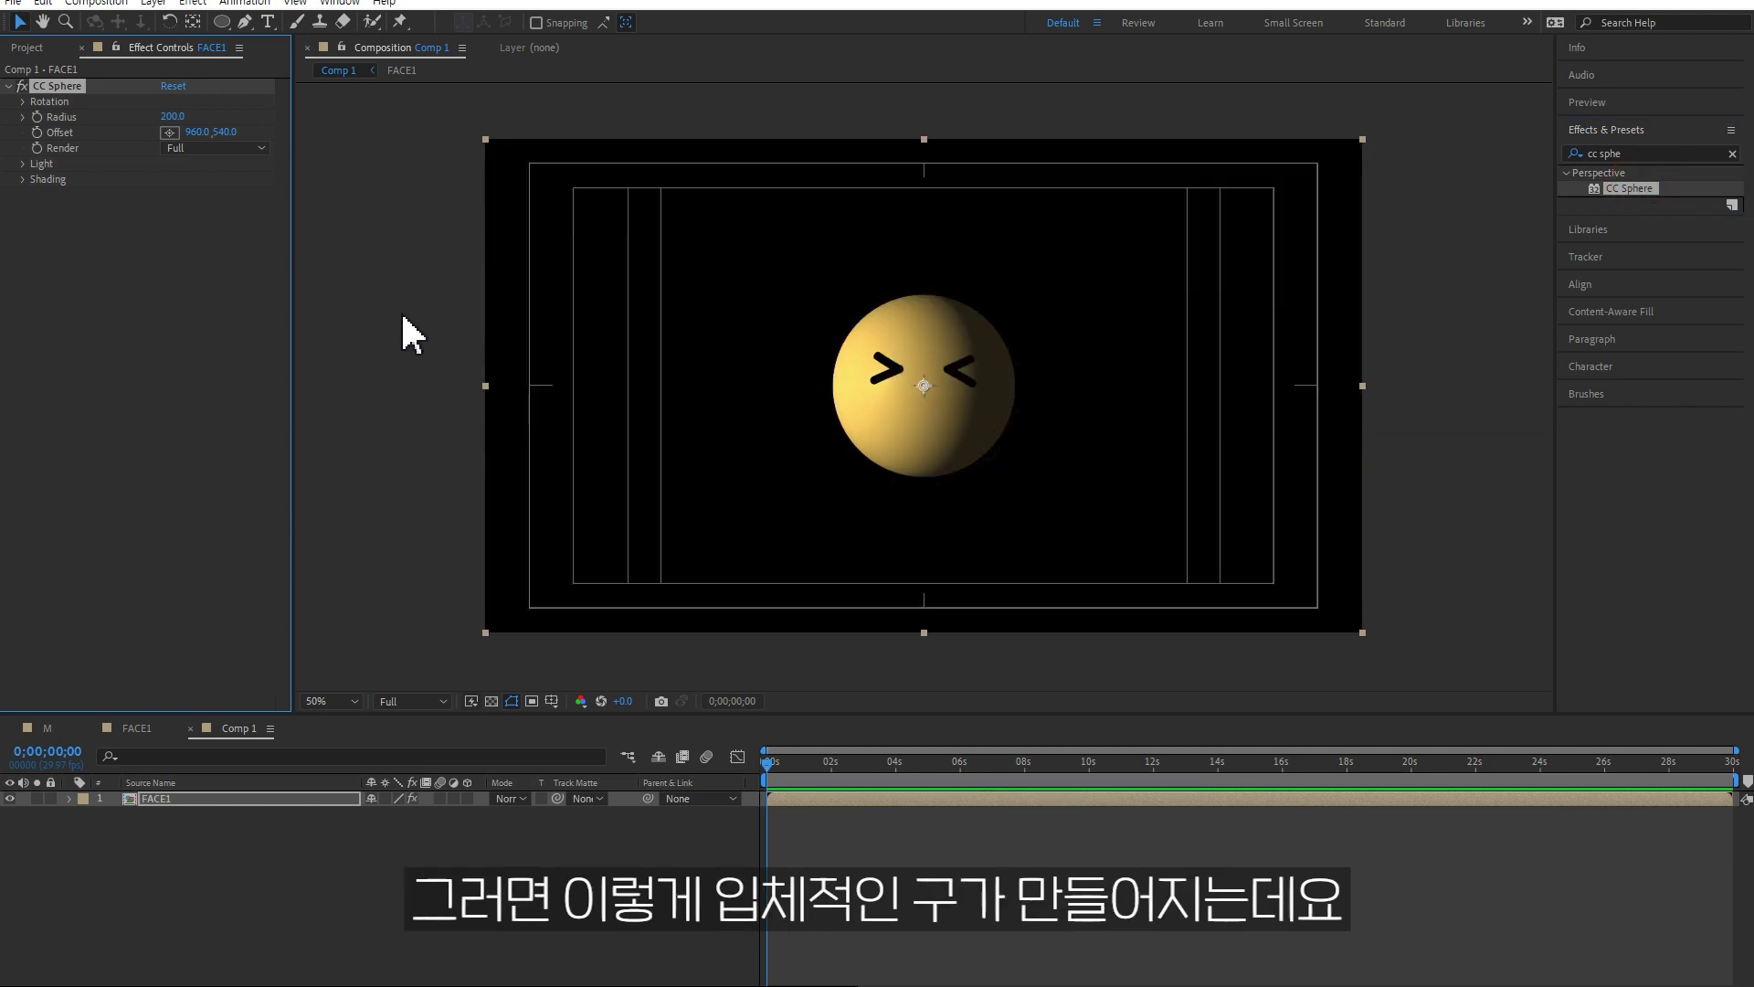
Set CC Sphere's Ambient to 100 and Light Intensity to 10.
left_click(23, 180)
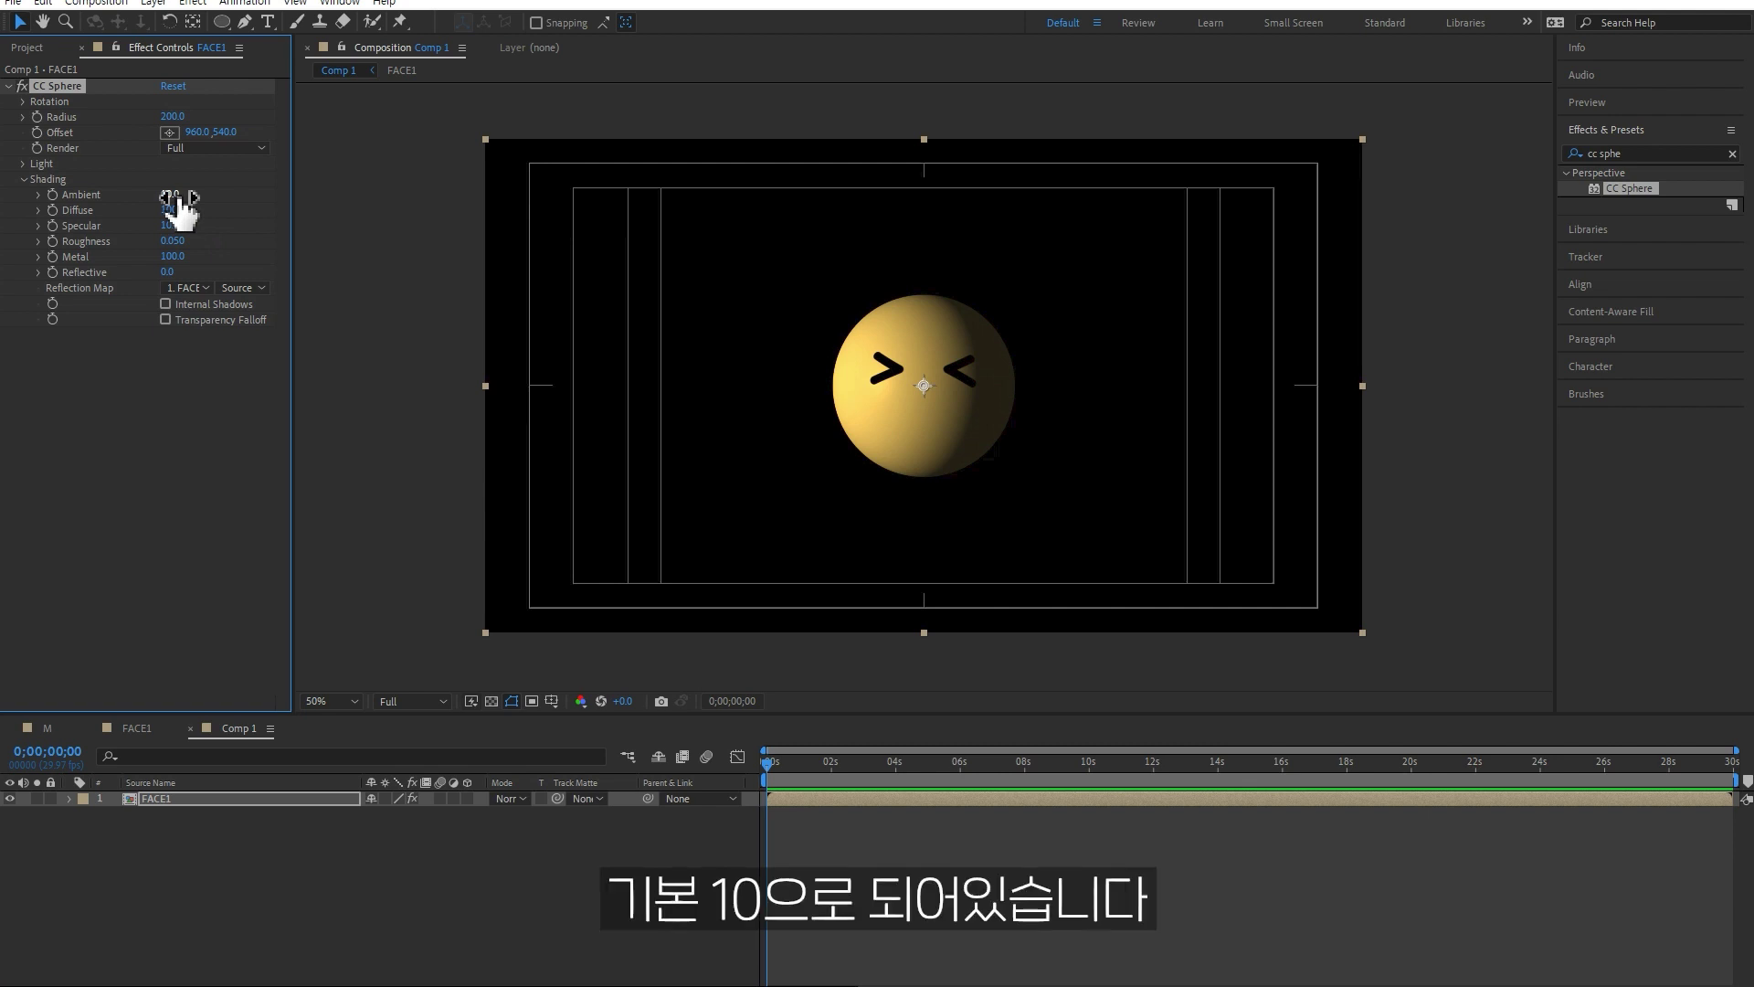
left_click(171, 195)
type("100")
left_click(170, 461)
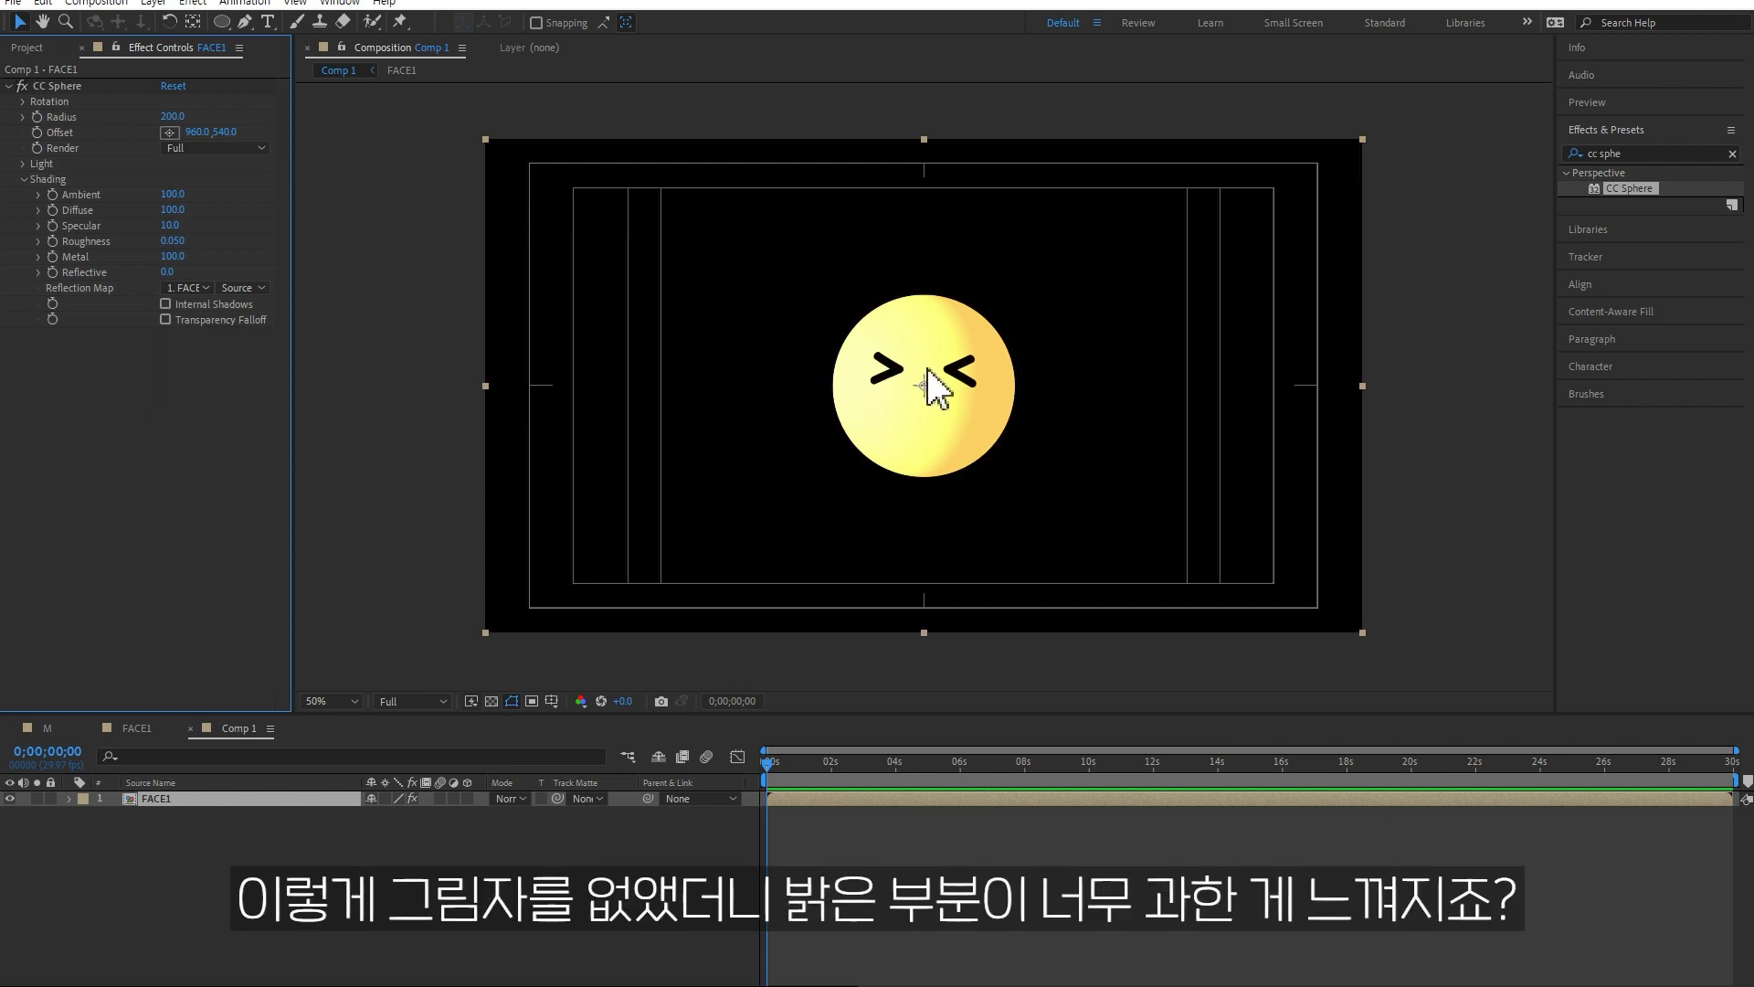
left_click(23, 165)
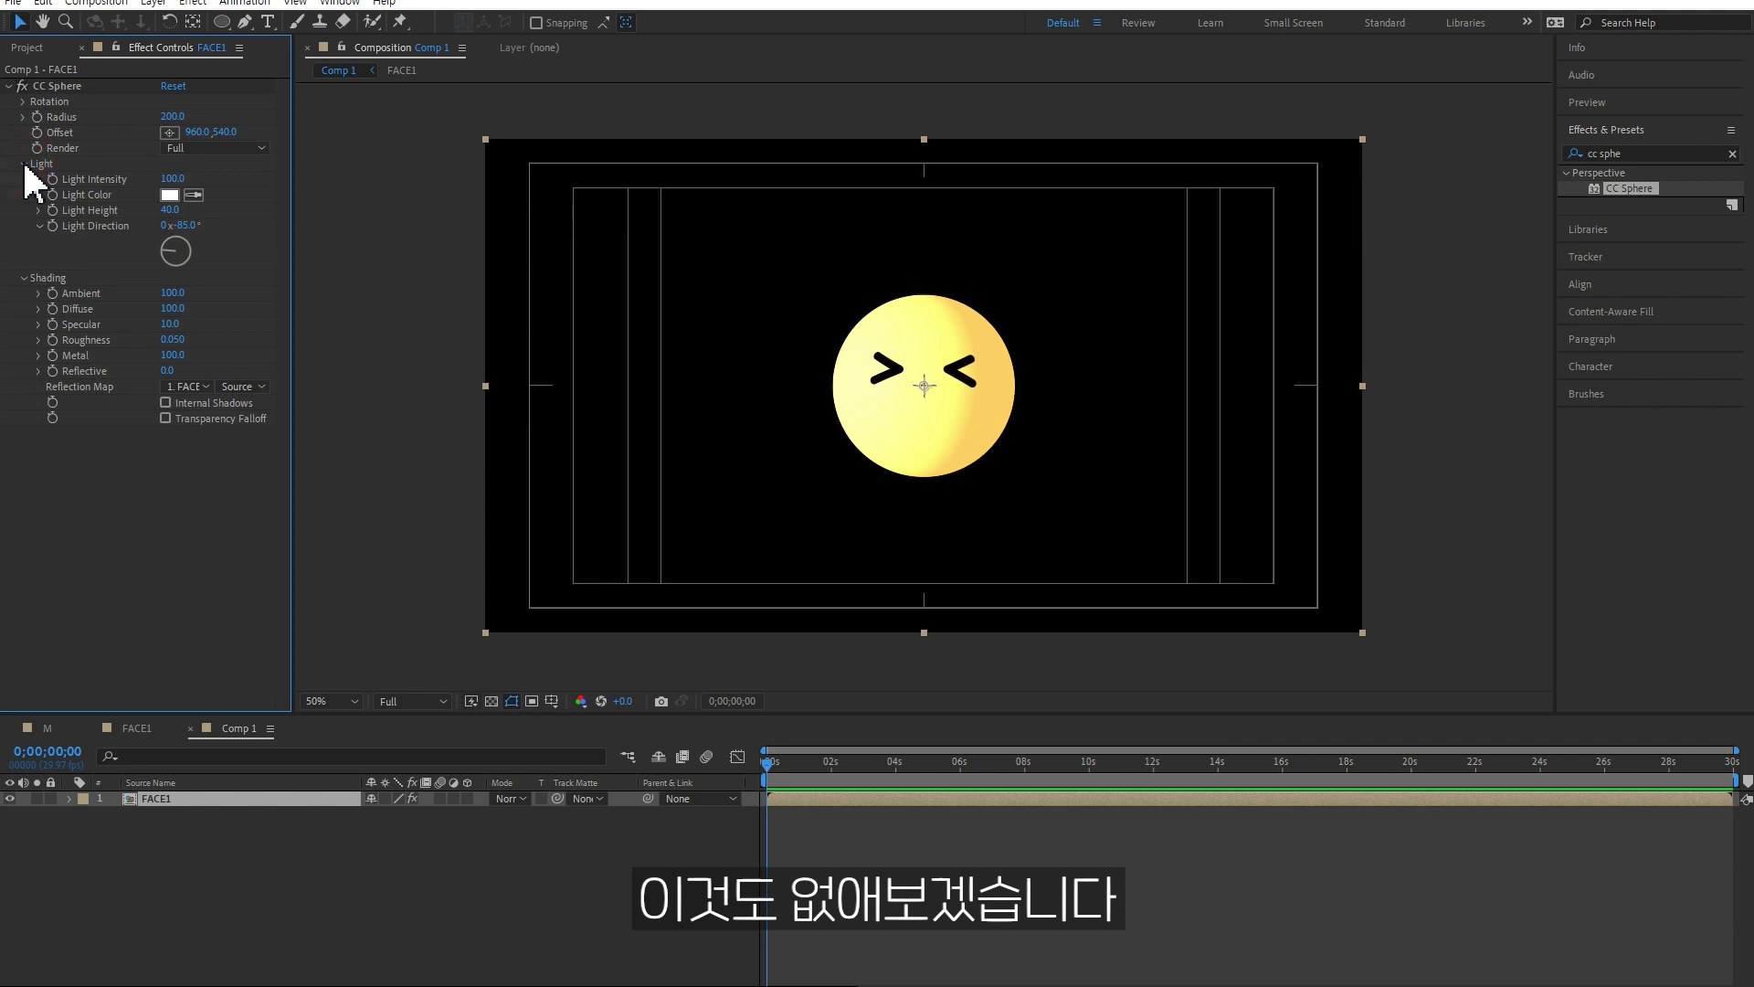
type("0")
key("Return")
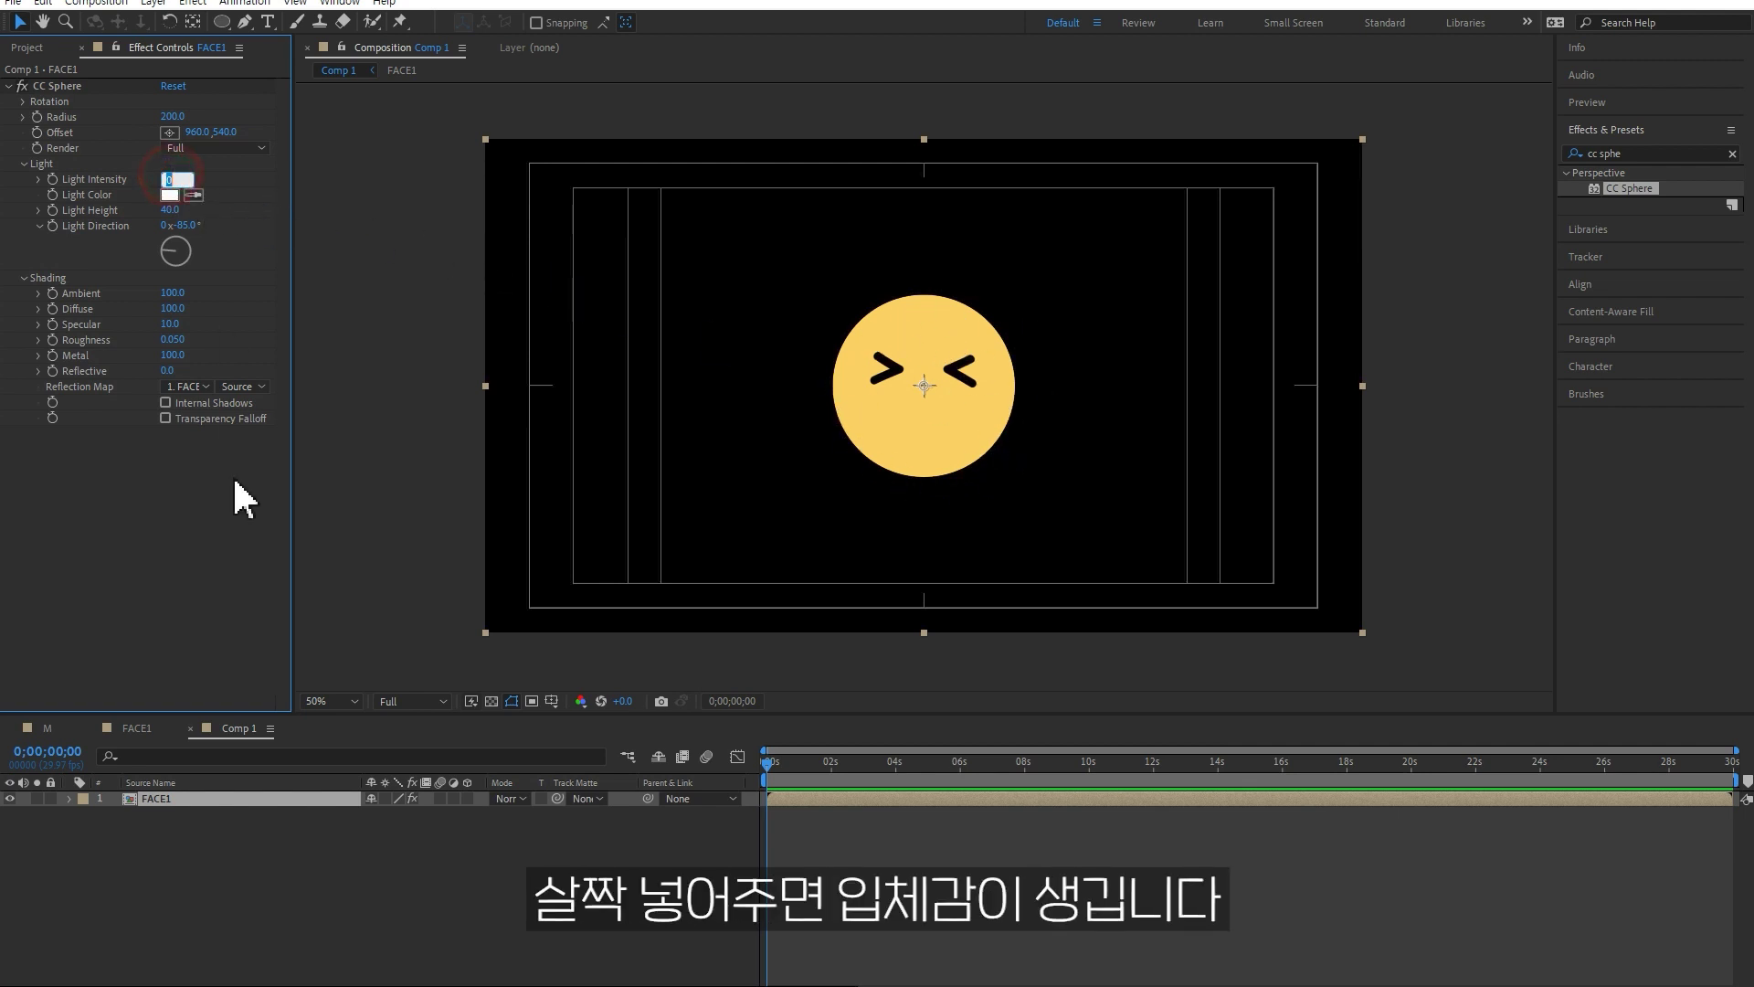
type("10")
left_click(174, 539)
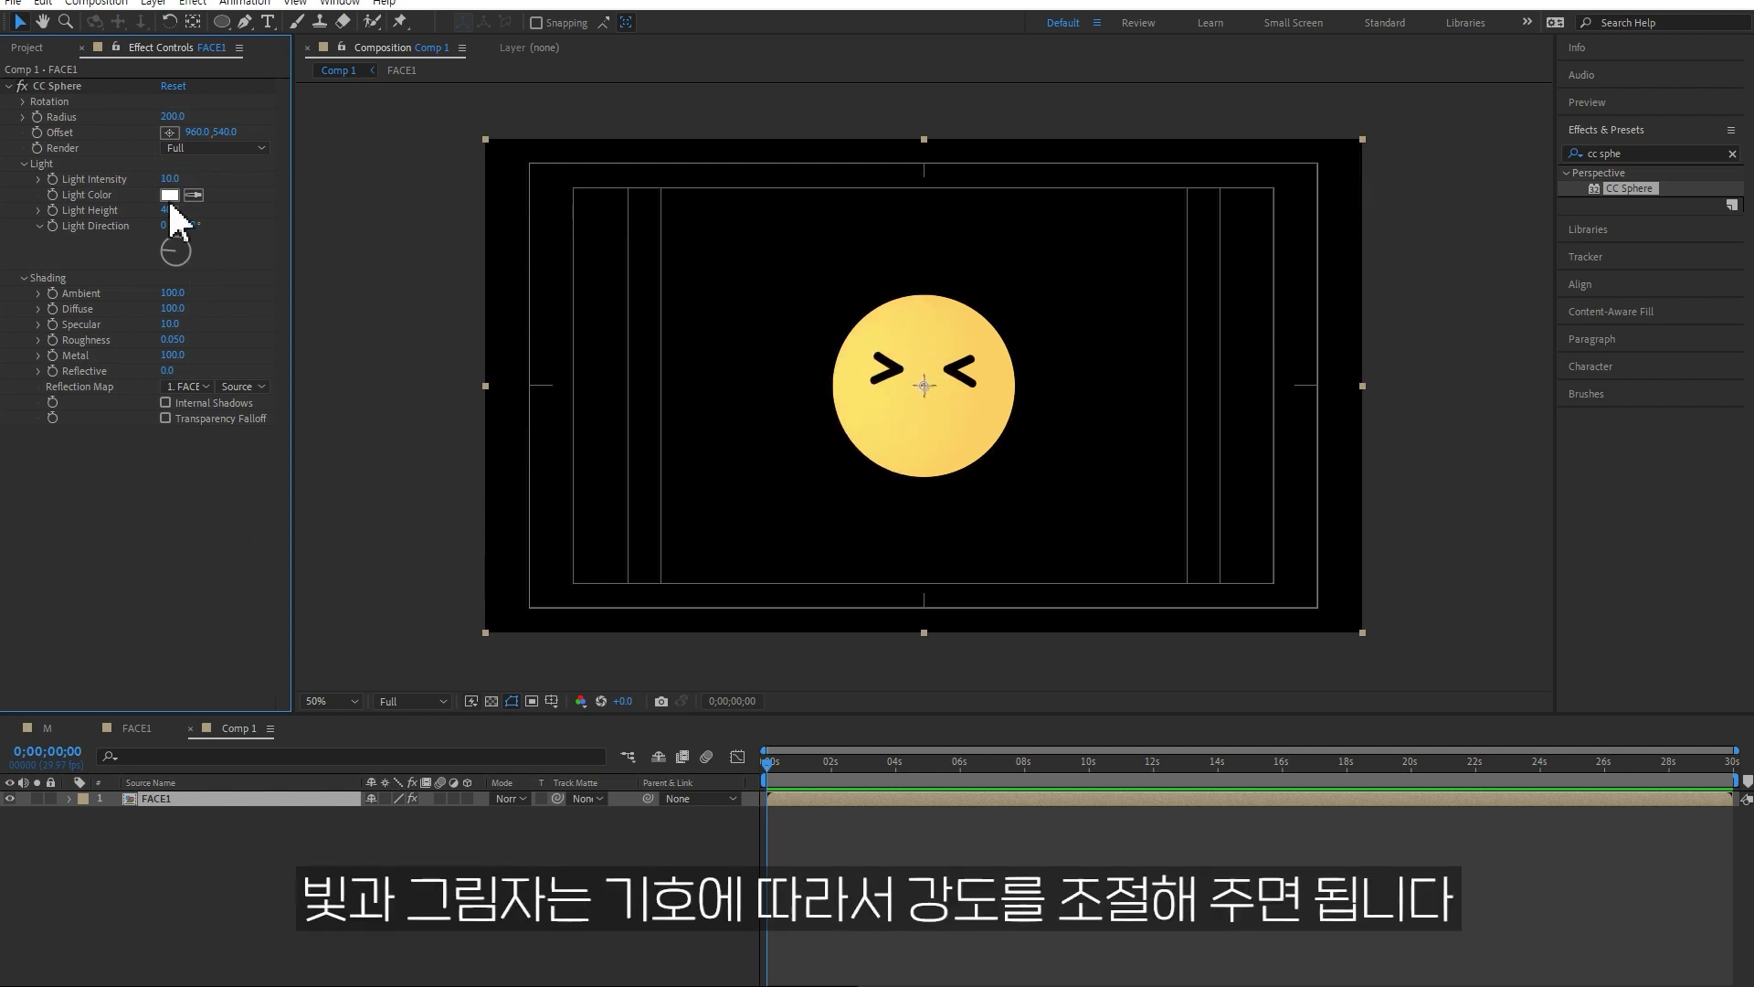
left_click_drag(168, 179, 183, 176)
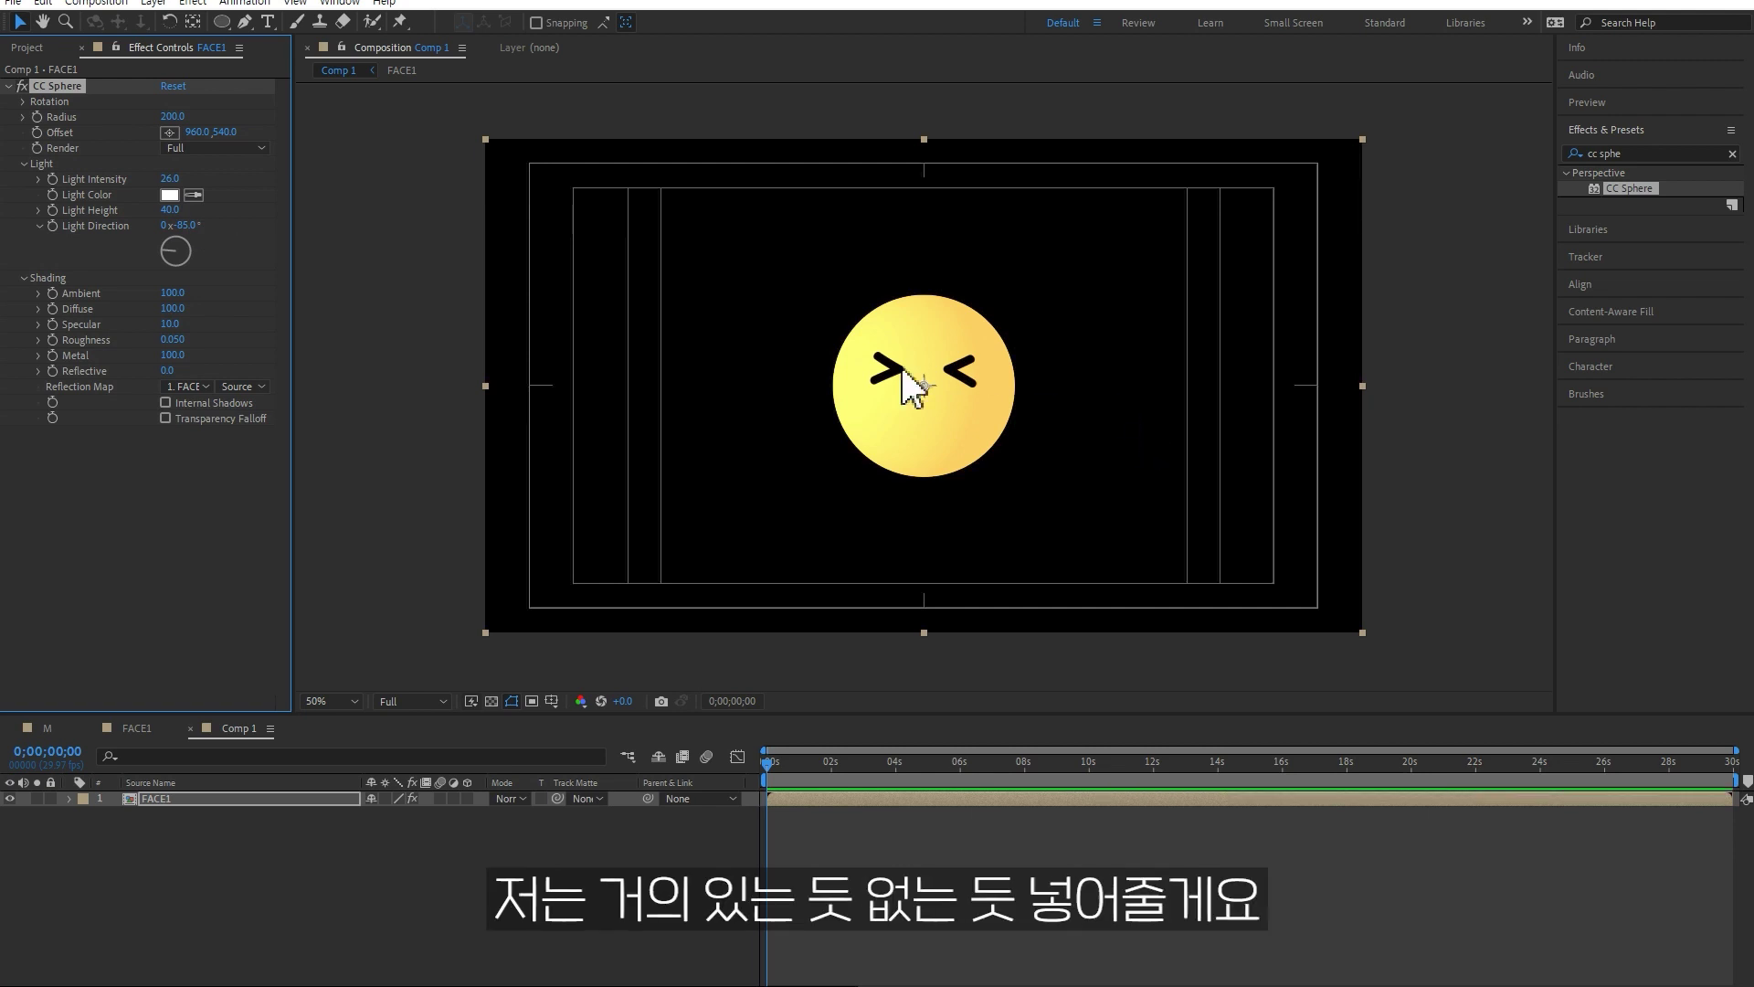
left_click(164, 540)
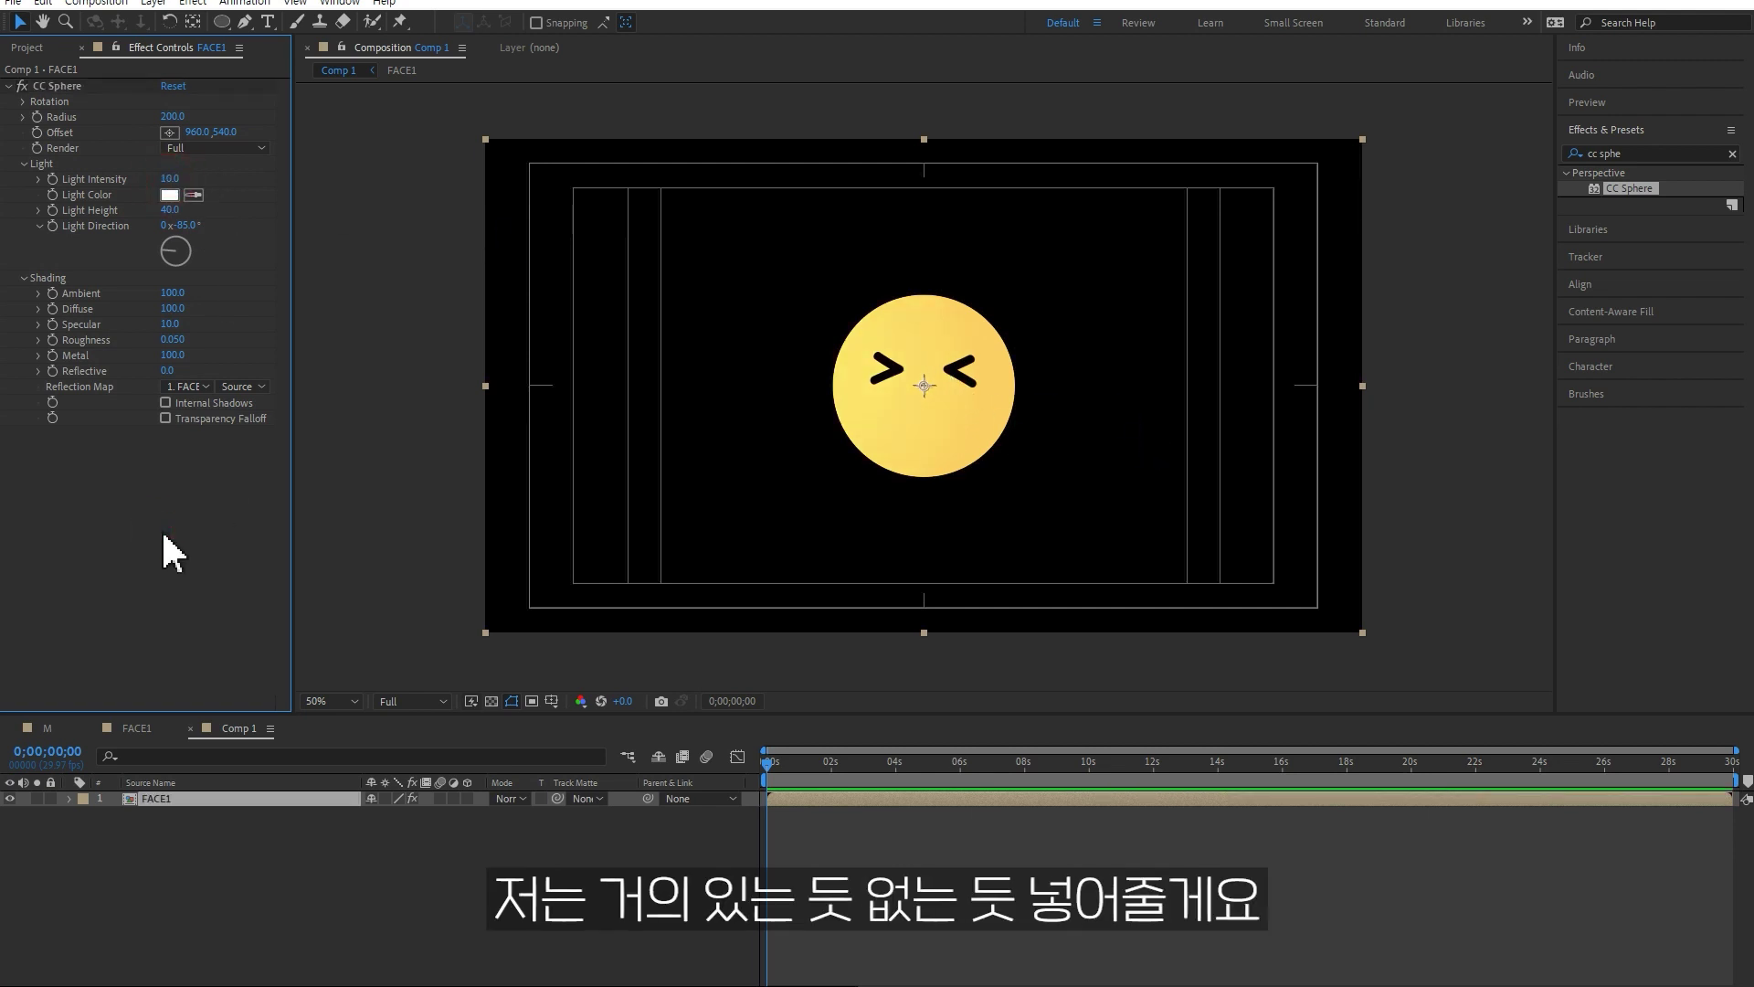
Test the sphere's X and Y rotations, then return them to 0°.
left_click(24, 102)
left_click_drag(191, 116, 177, 114)
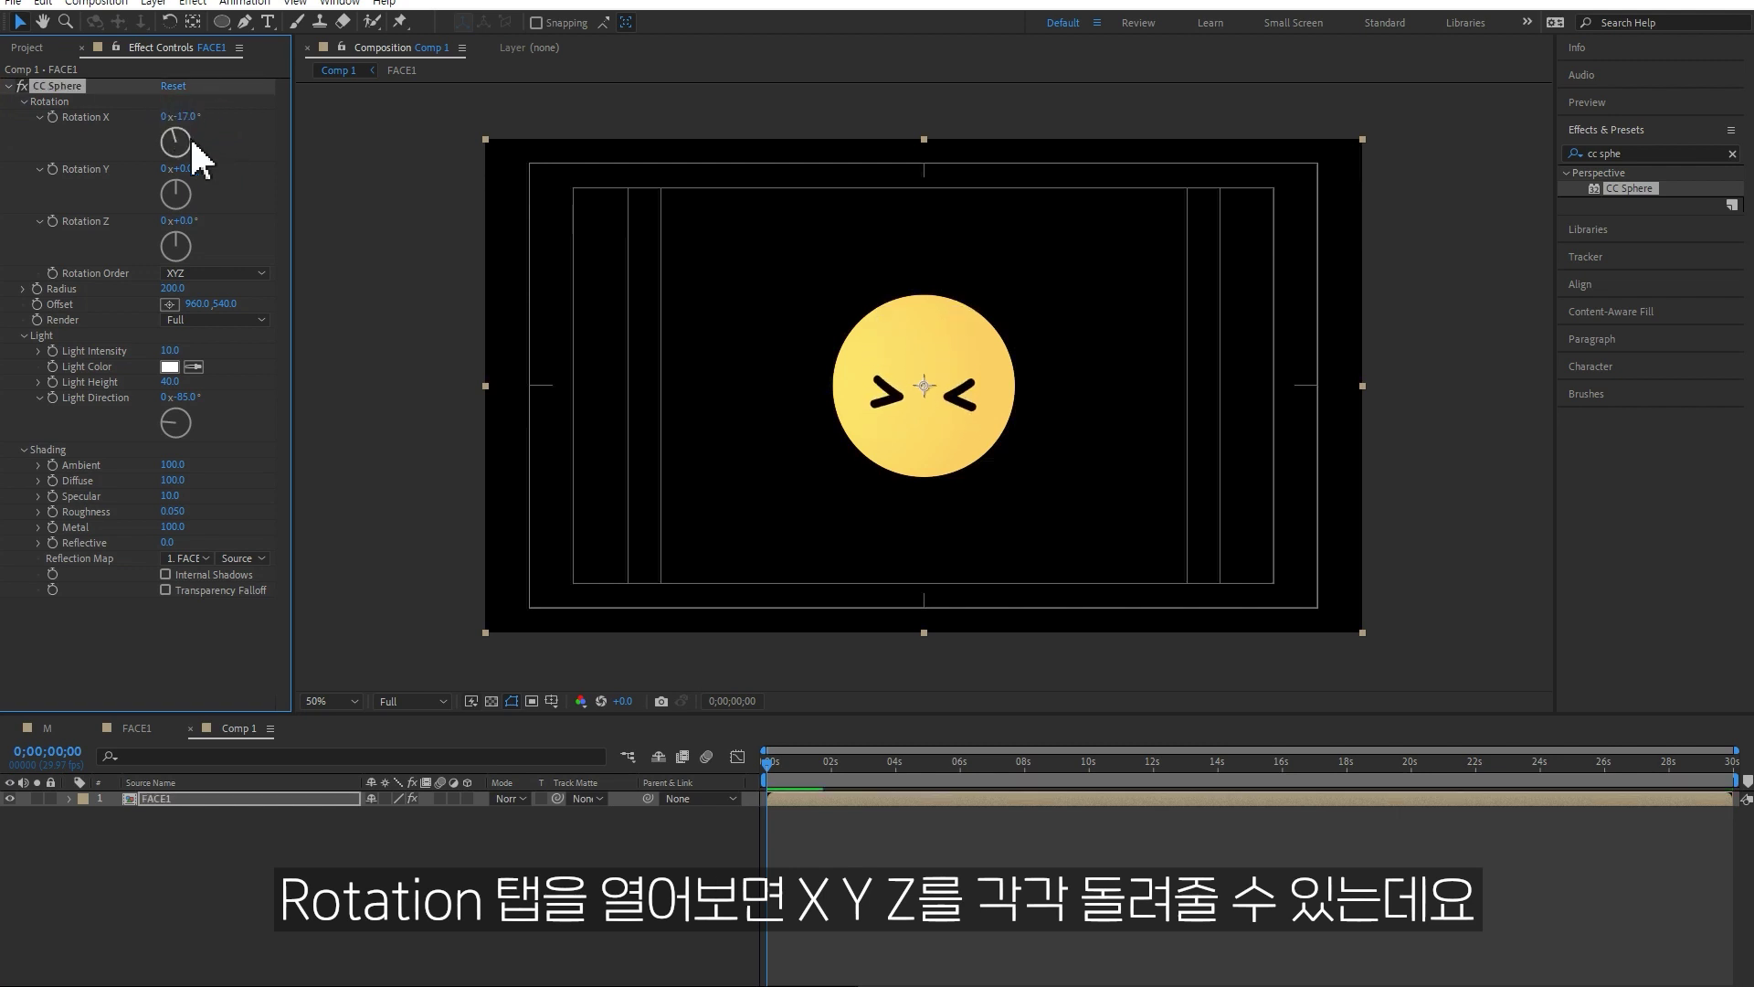
left_click(194, 178)
left_click_drag(192, 169, 237, 182)
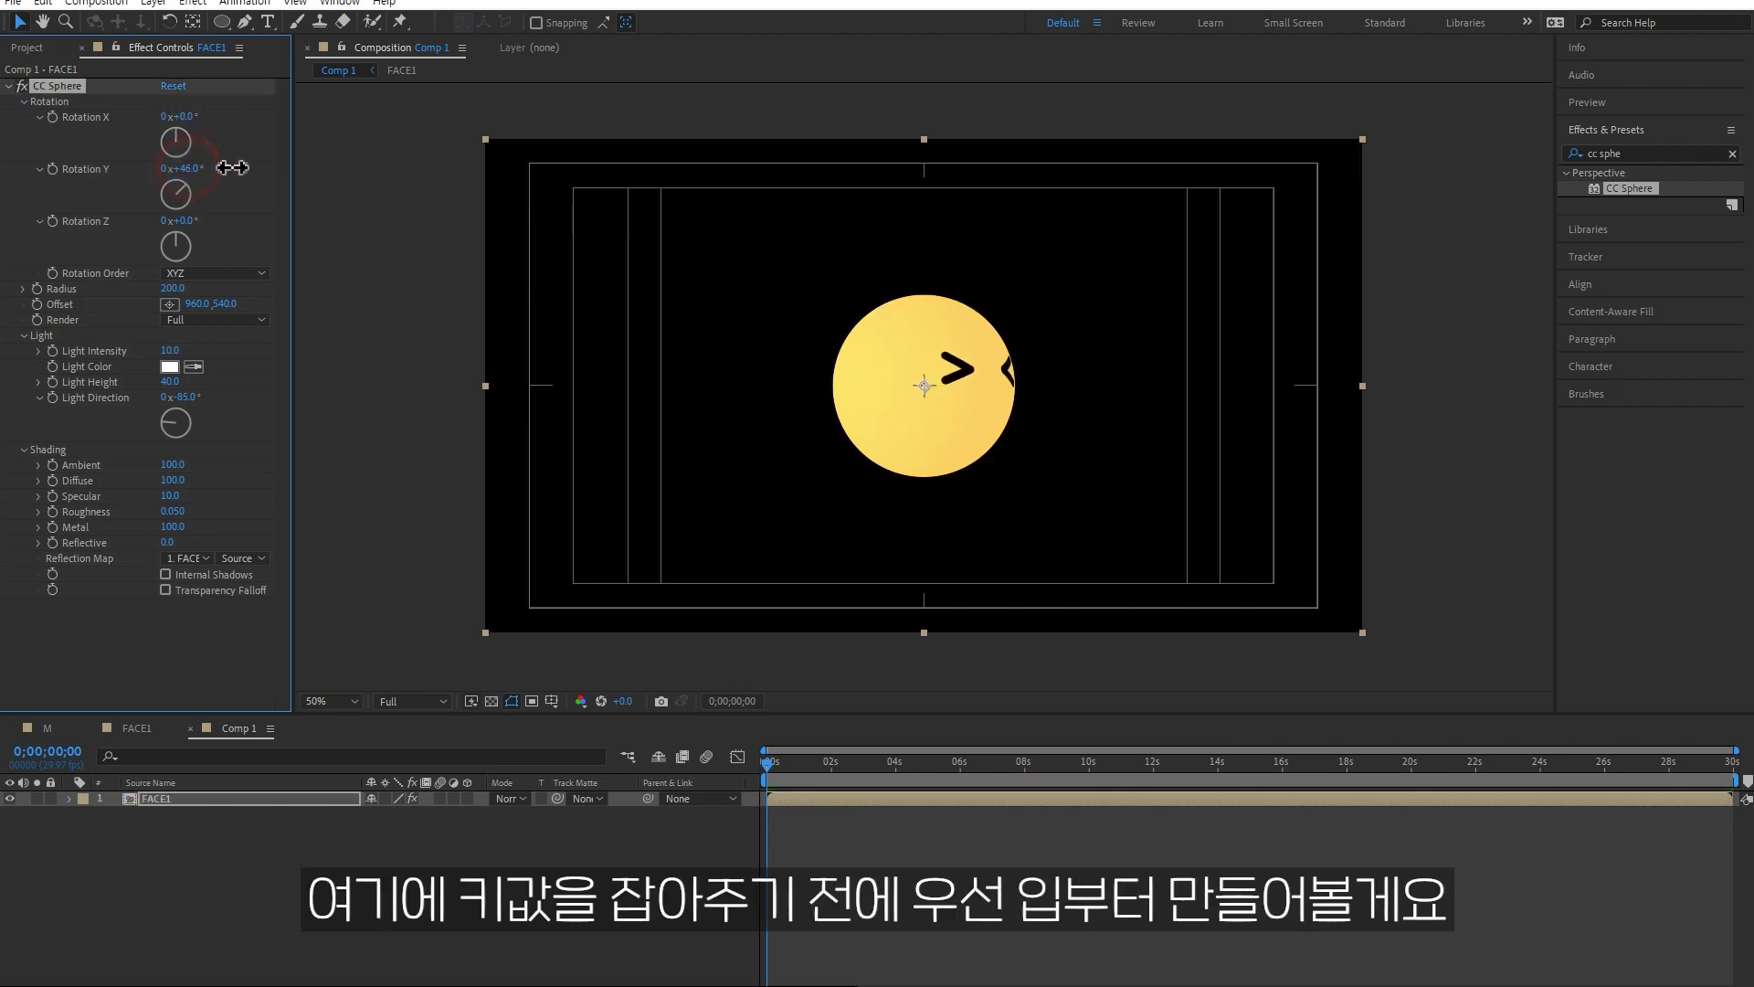
left_click(256, 263)
key("ctrl+z")
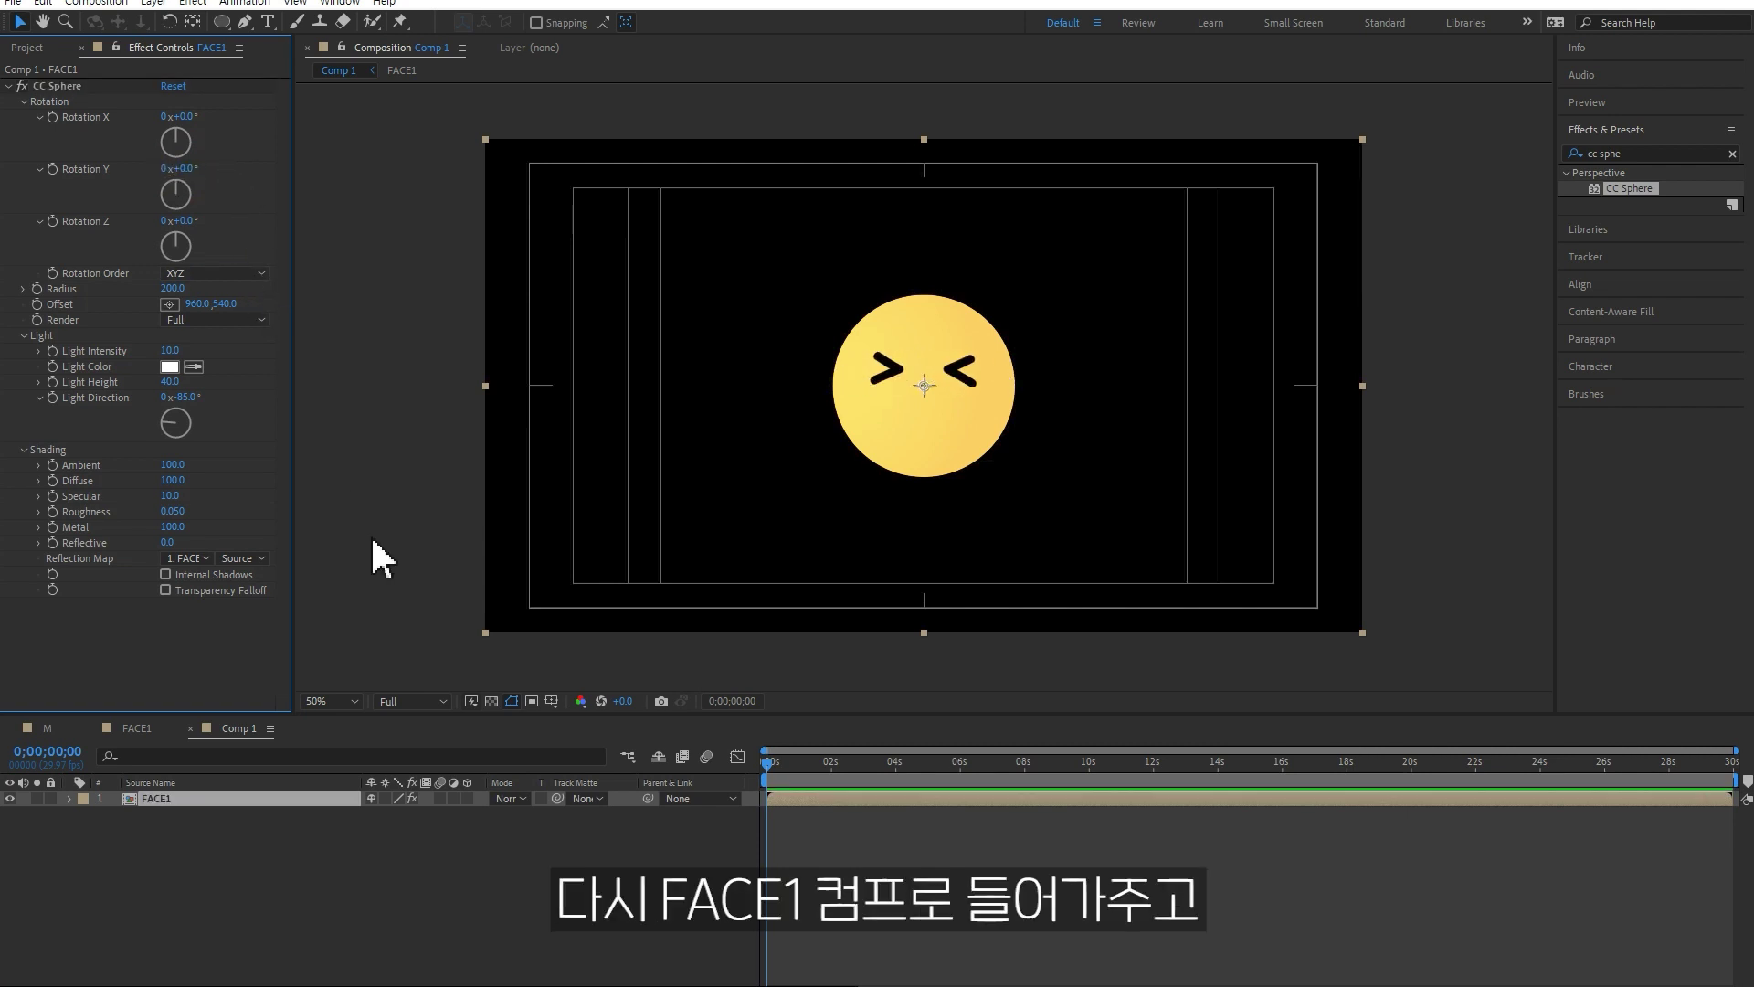
Inside FACE1, draw a circle below the eyes.
left_click(139, 728)
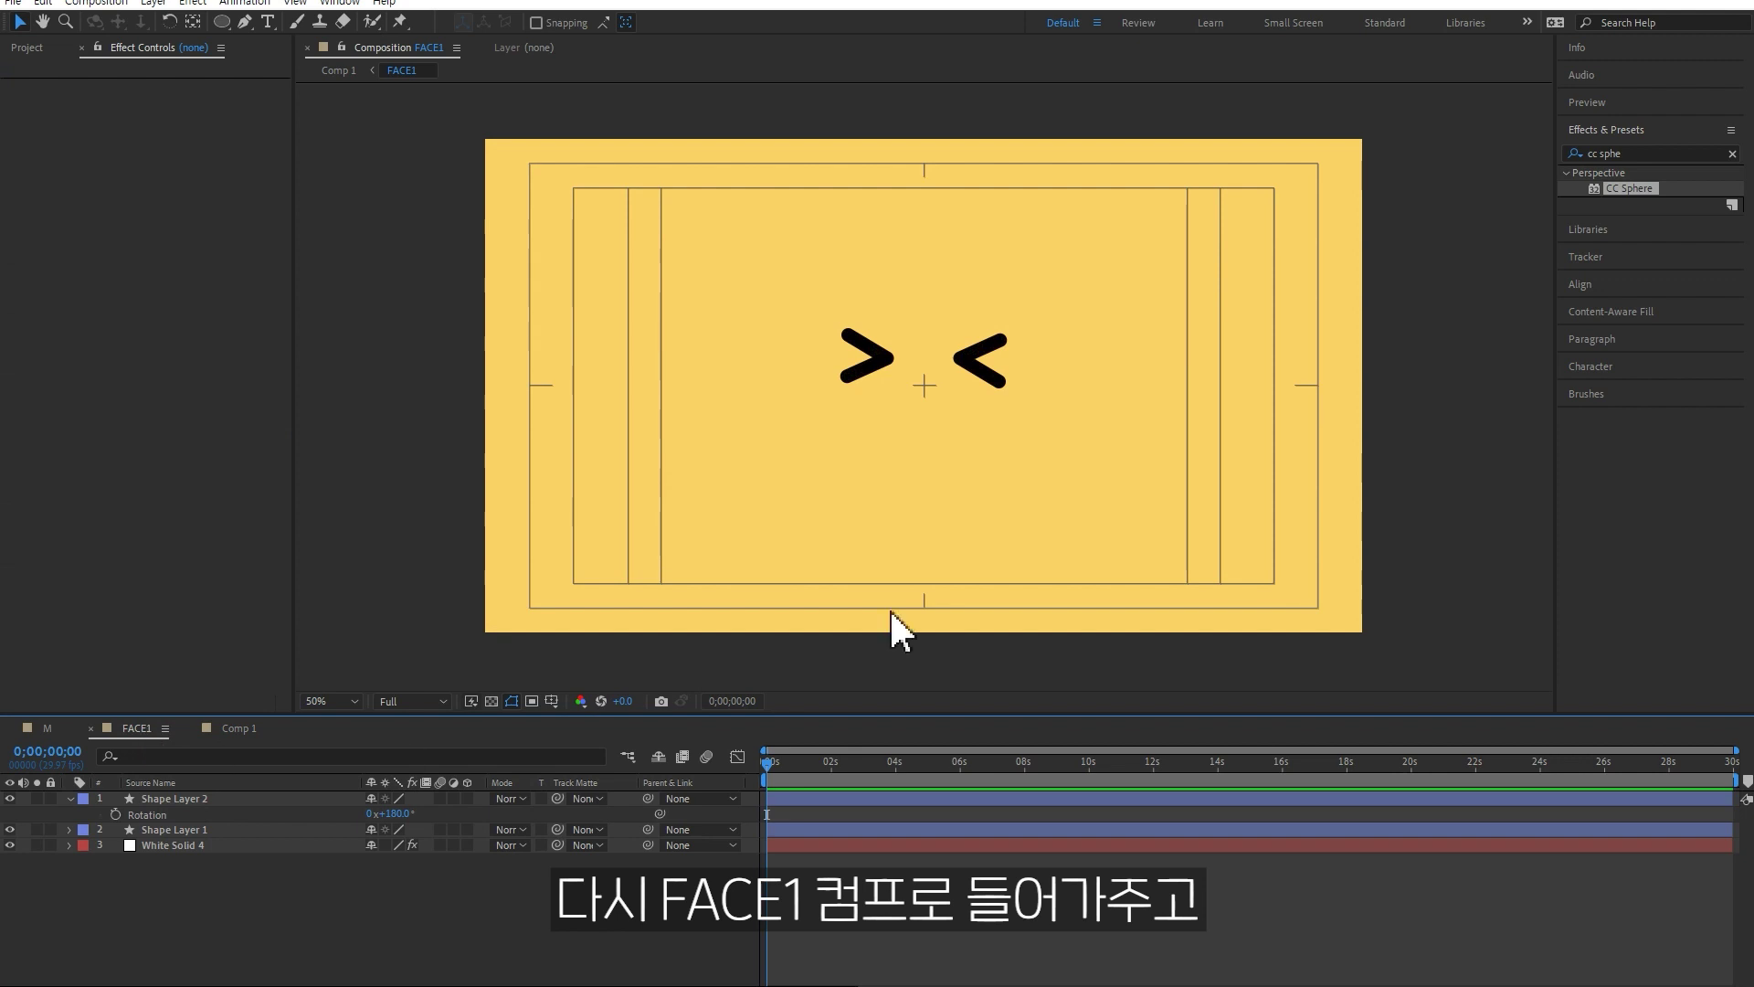
left_click(222, 22)
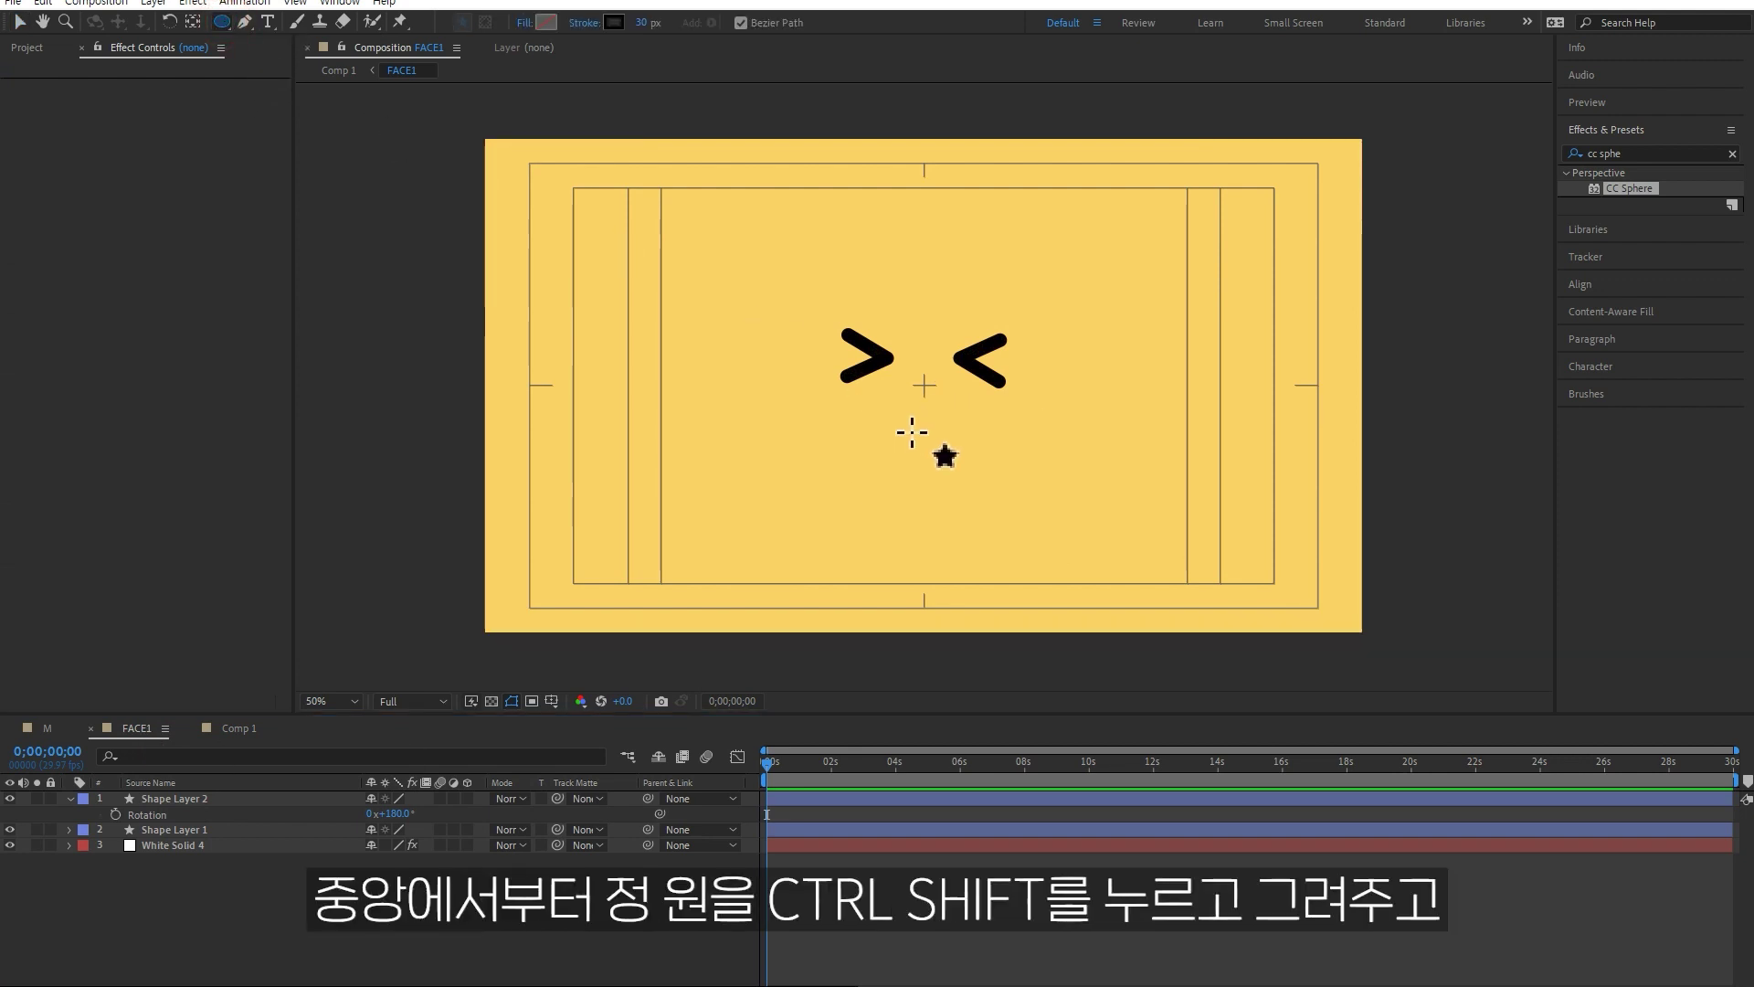
left_click_drag(925, 383, 1009, 438, "ctrl+shift")
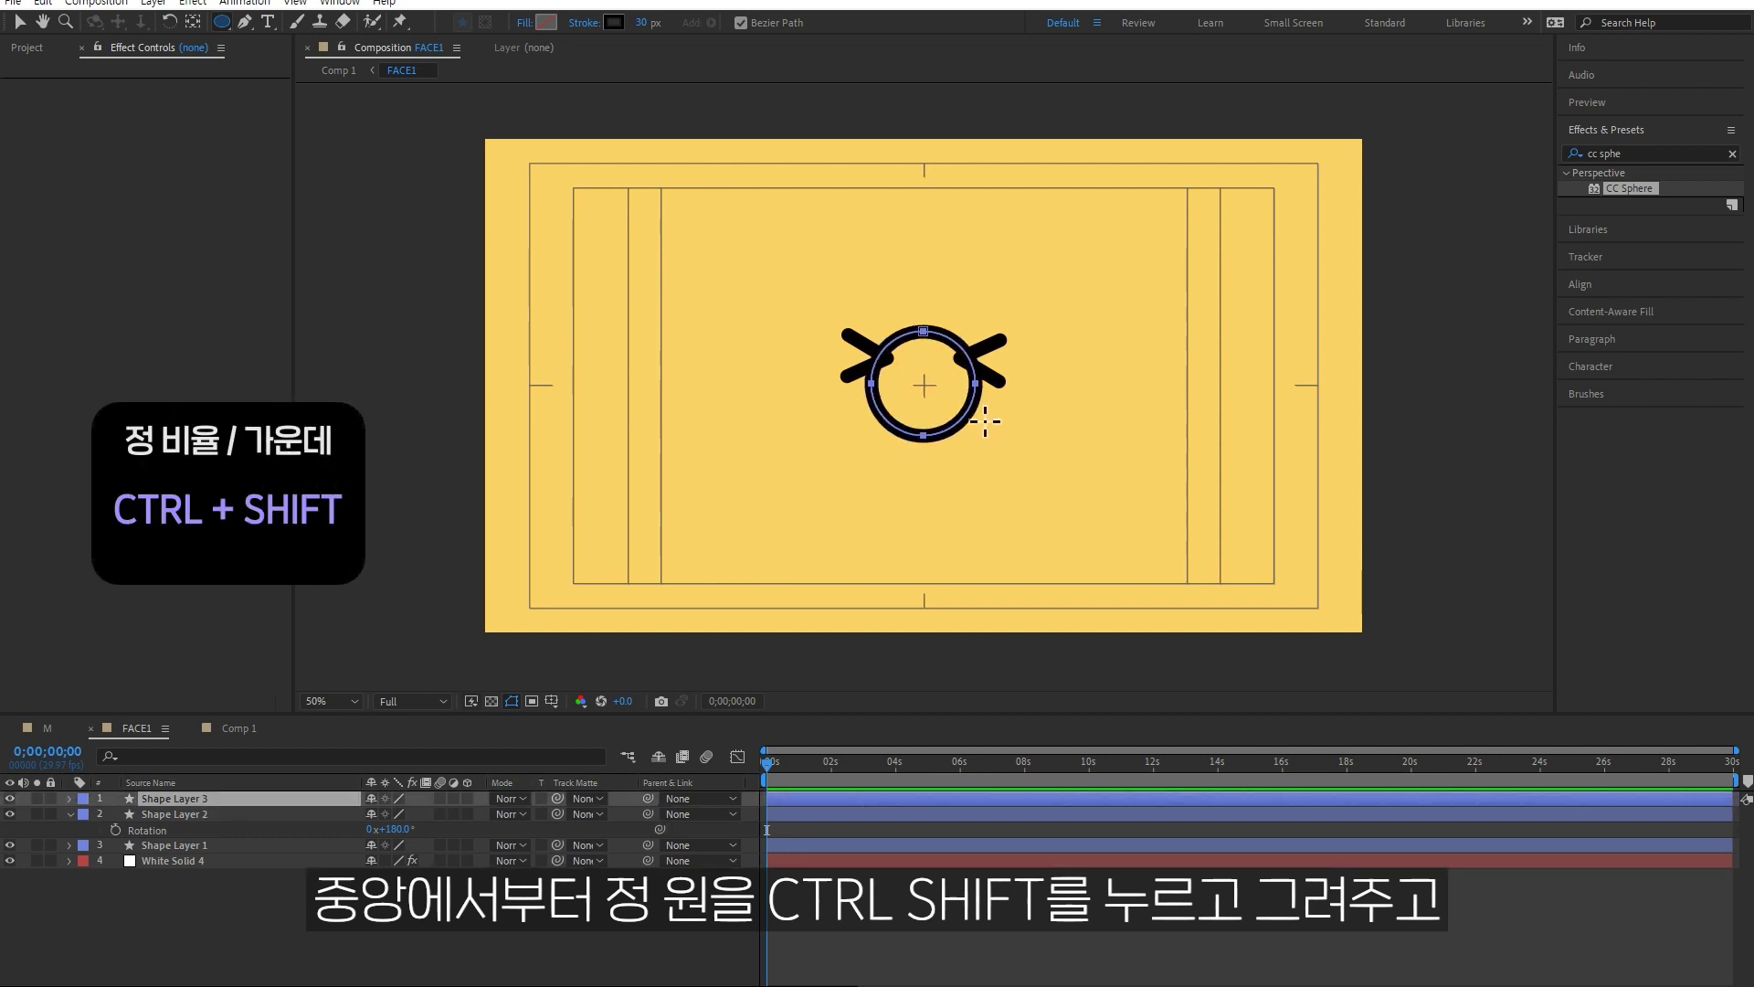
left_click_drag(1009, 438, 1000, 434)
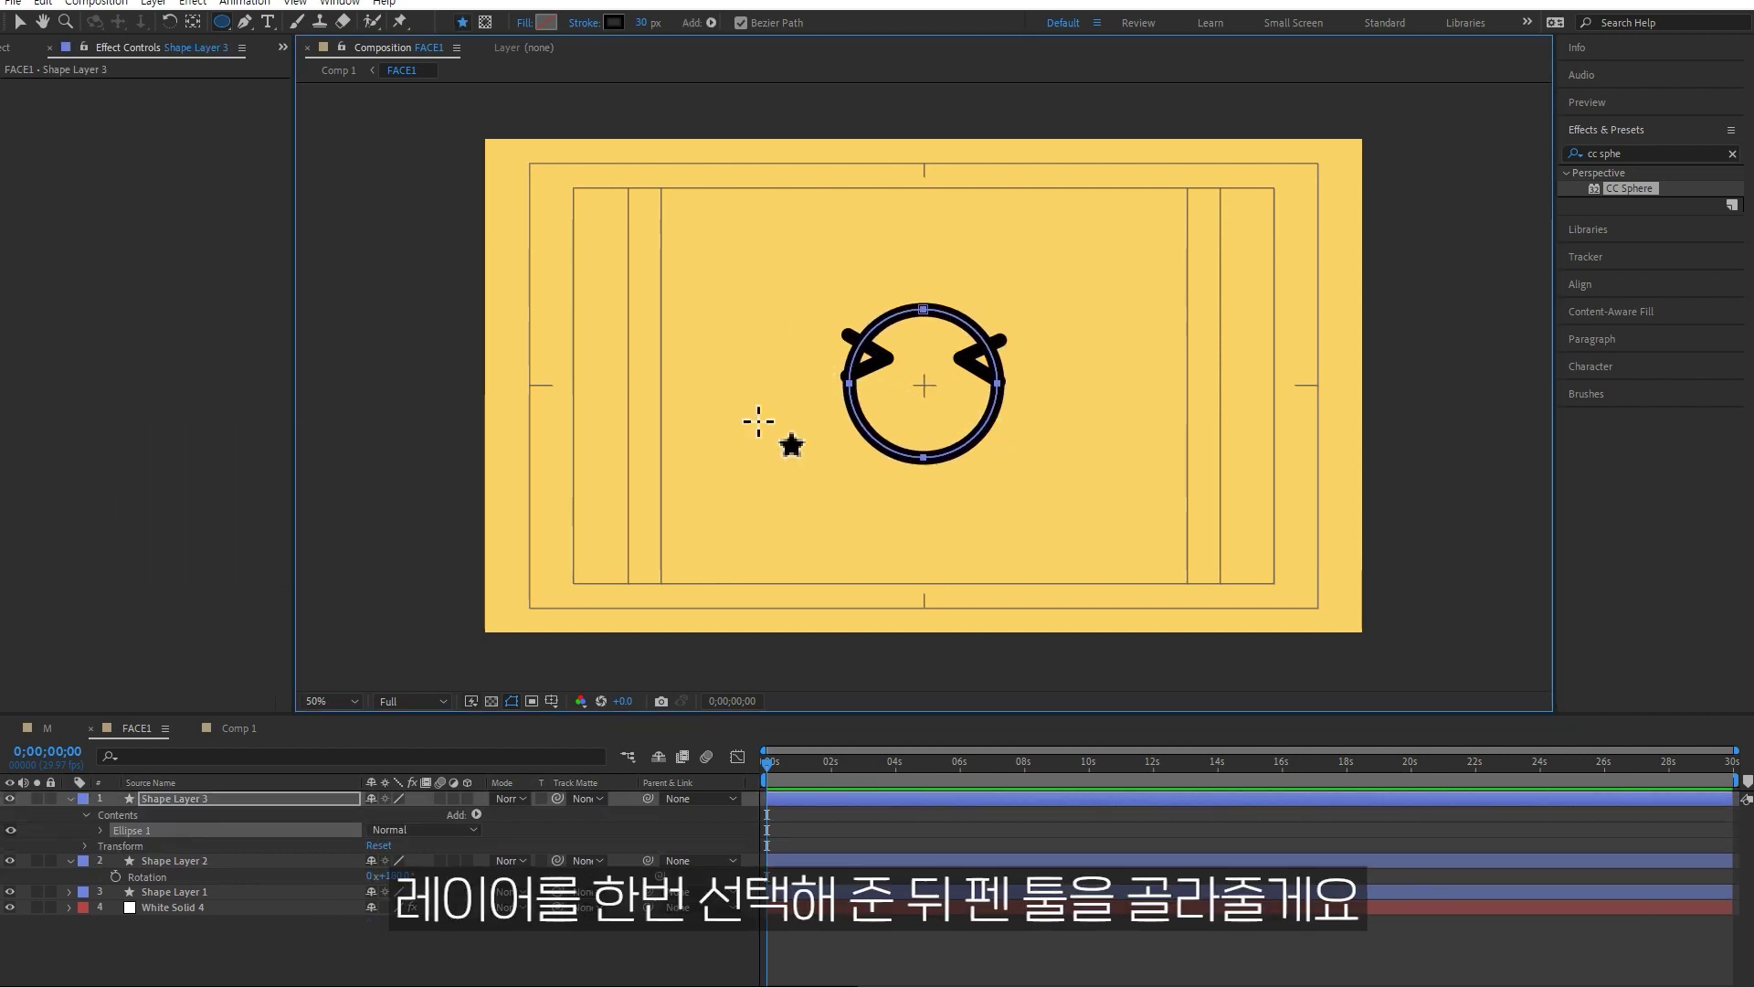
Delete the circle's top point and flatten its top edge into a half-circle.
left_click(219, 801)
left_click(245, 21)
left_click(924, 311)
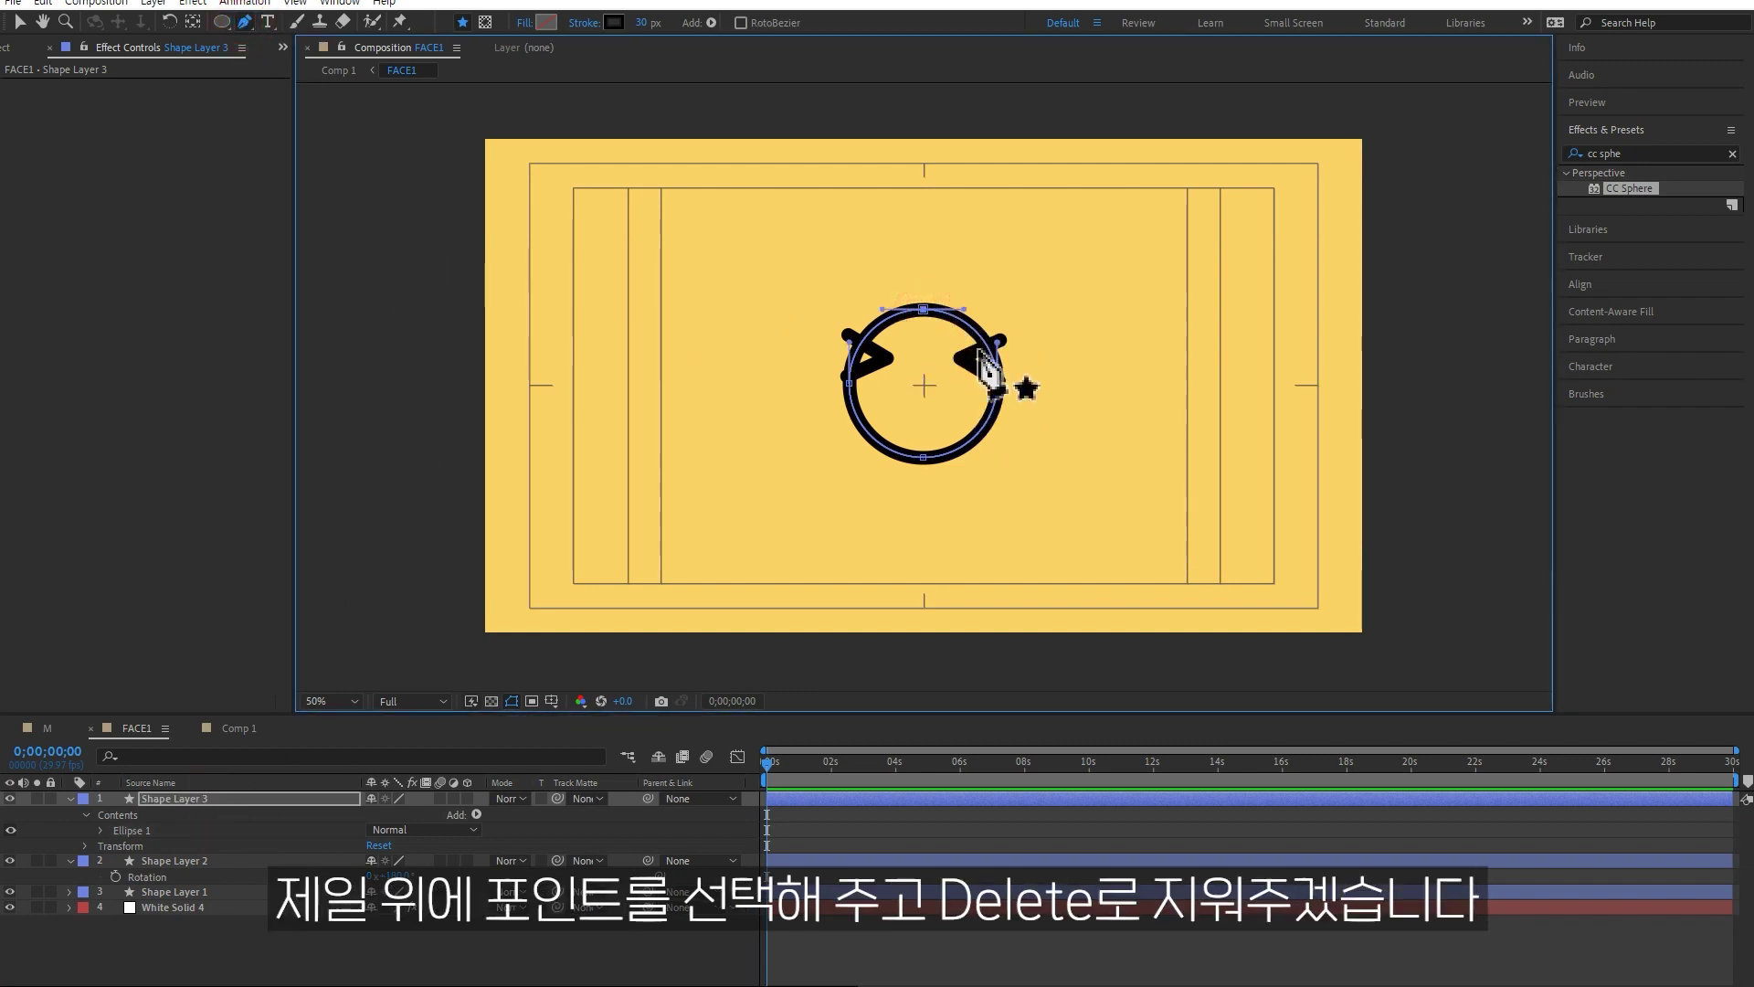
key("Delete")
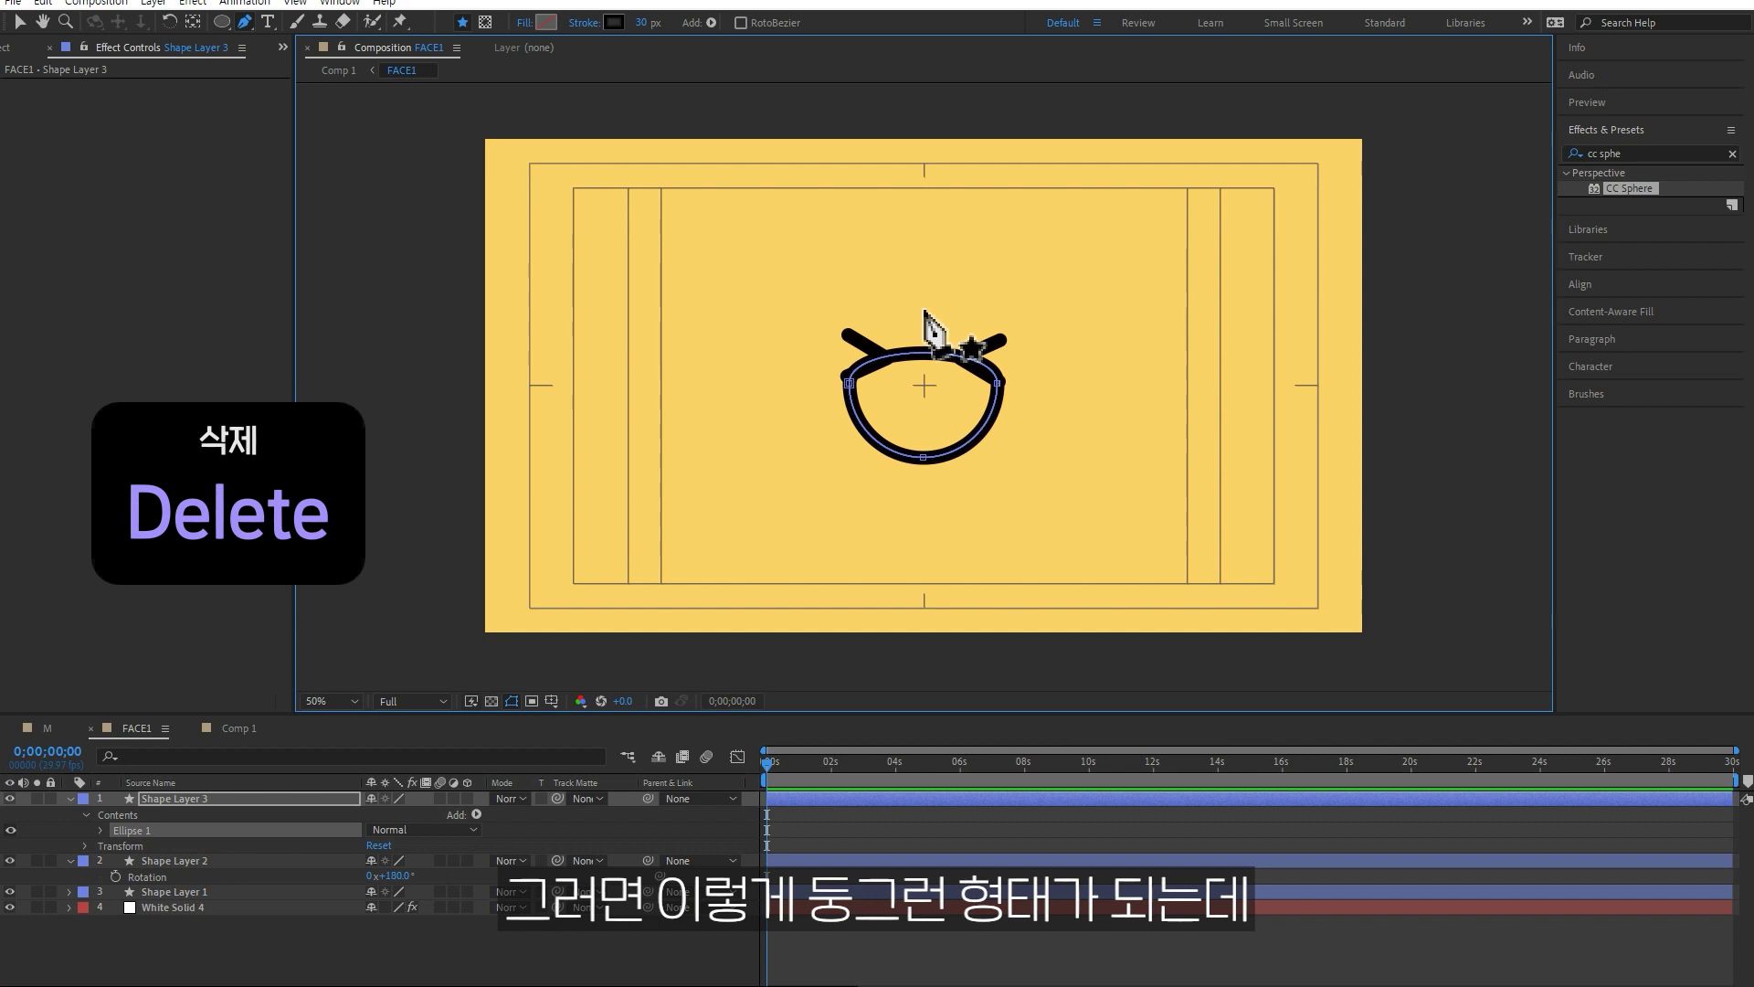
left_click(998, 384)
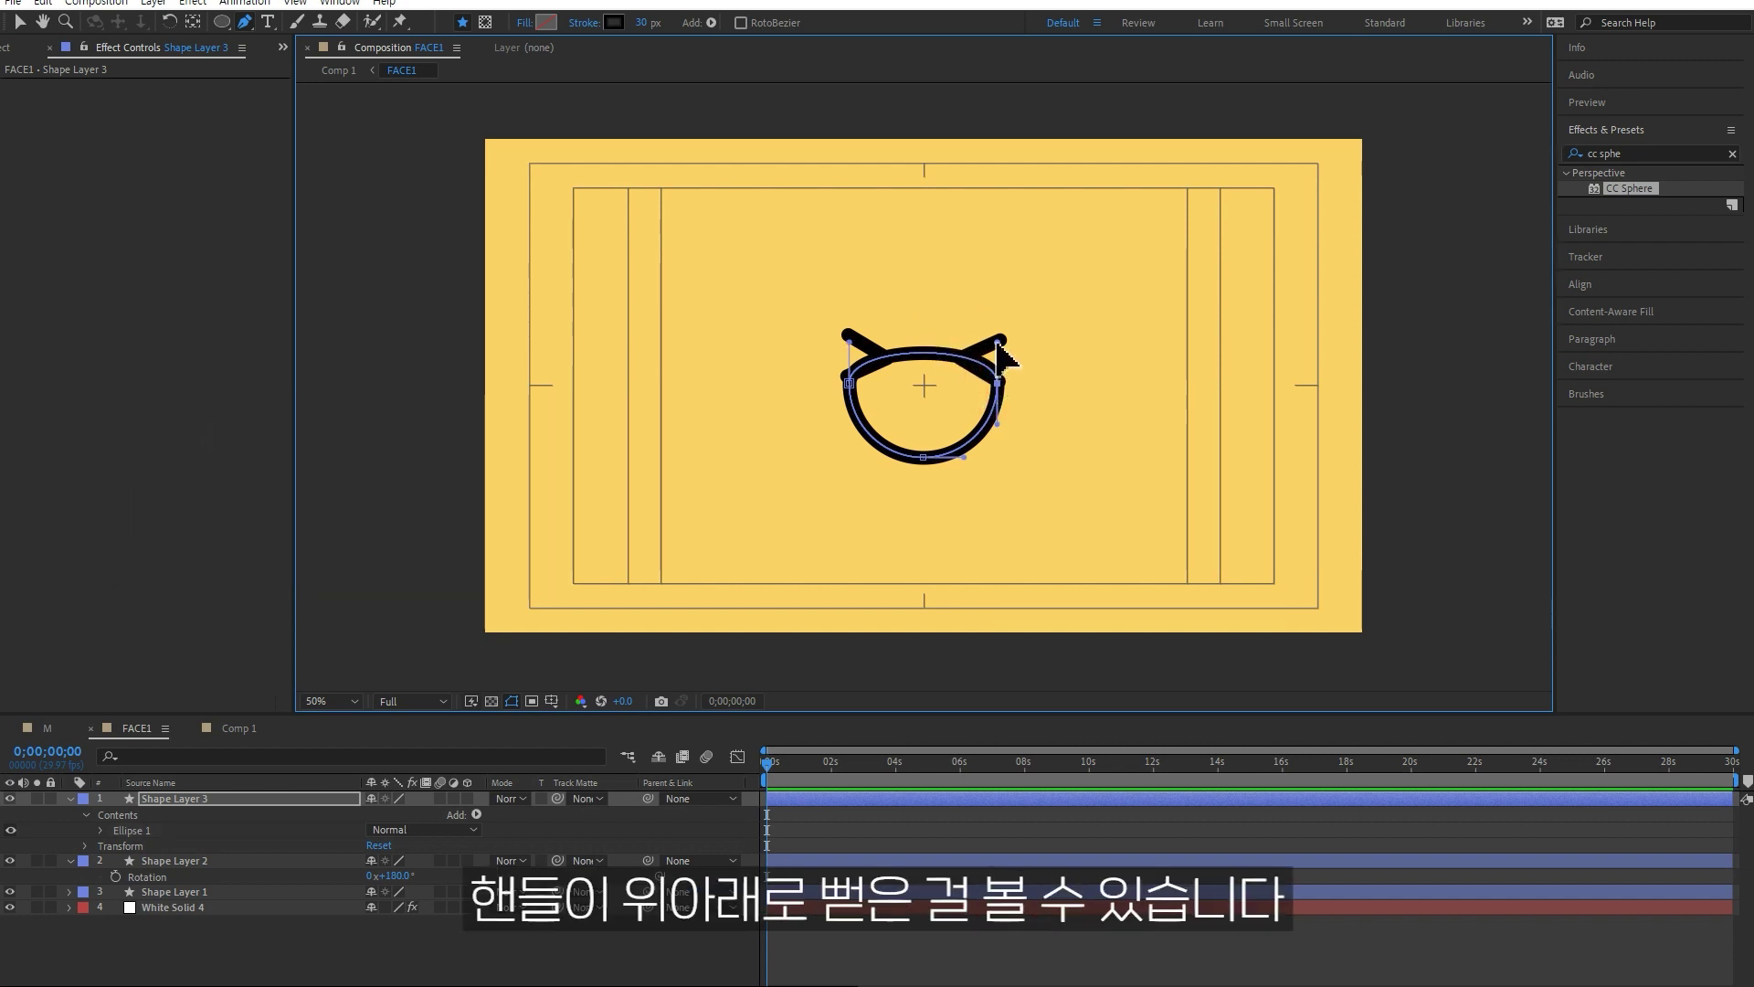
key("alt")
left_click_drag(997, 343, 976, 381)
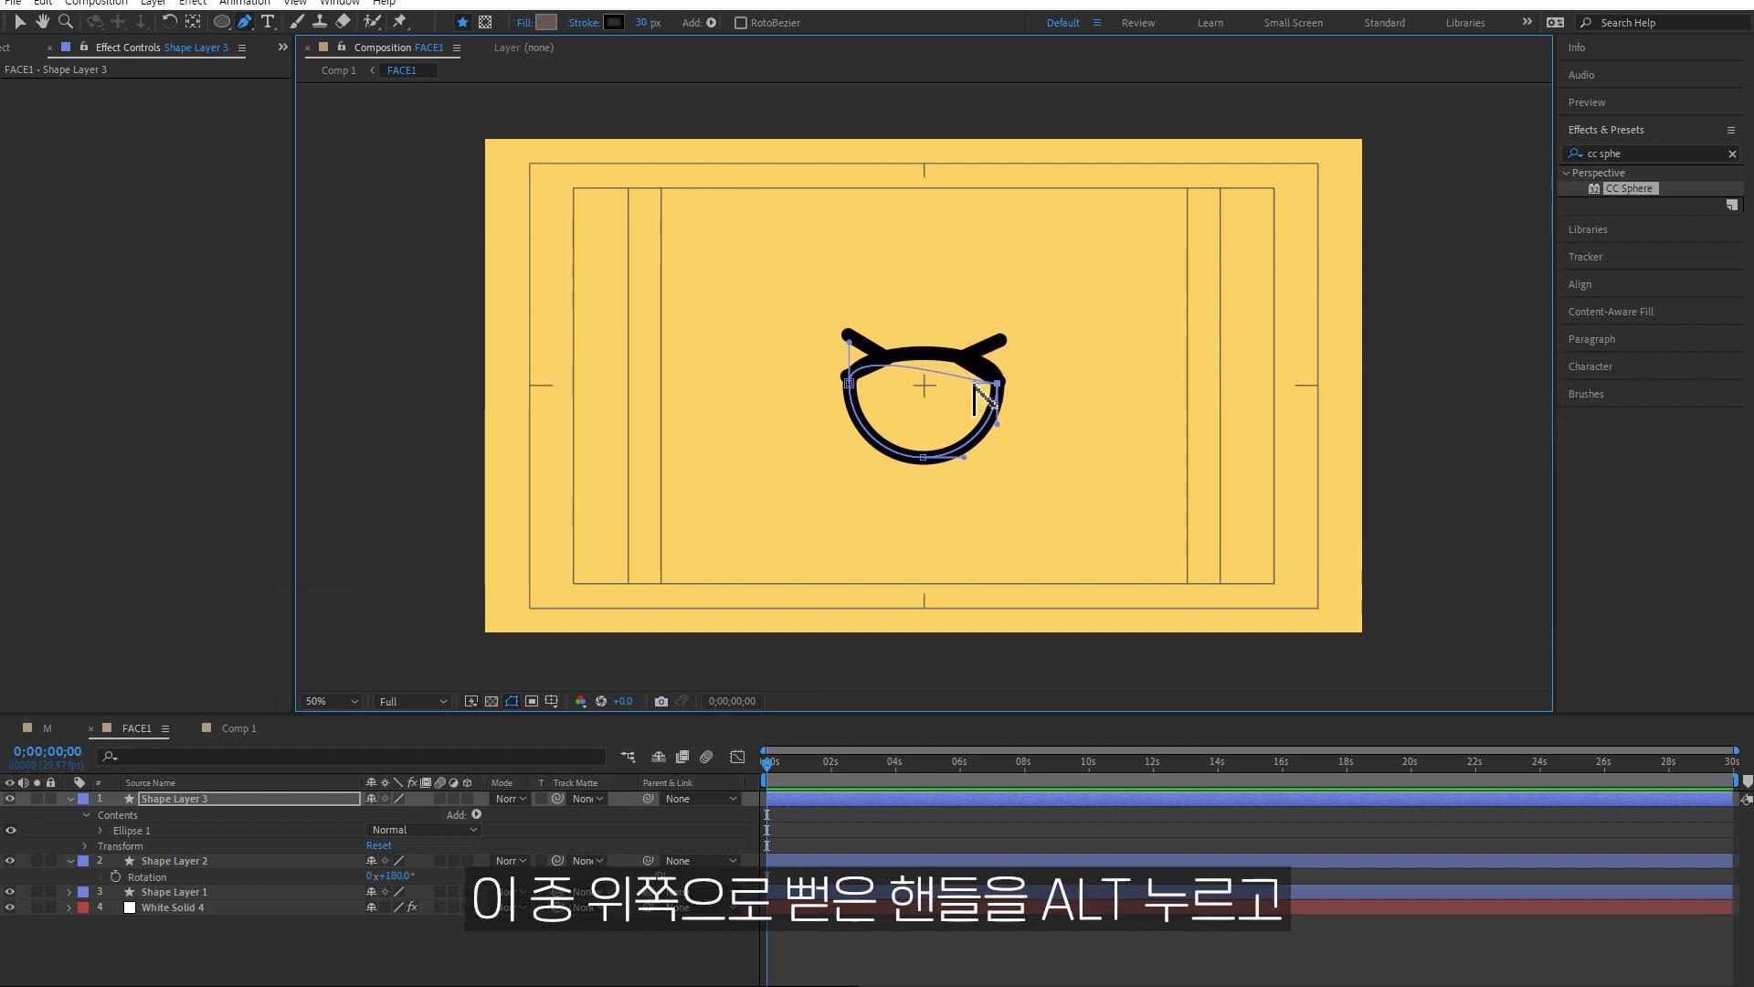
left_click_drag(850, 342, 866, 379)
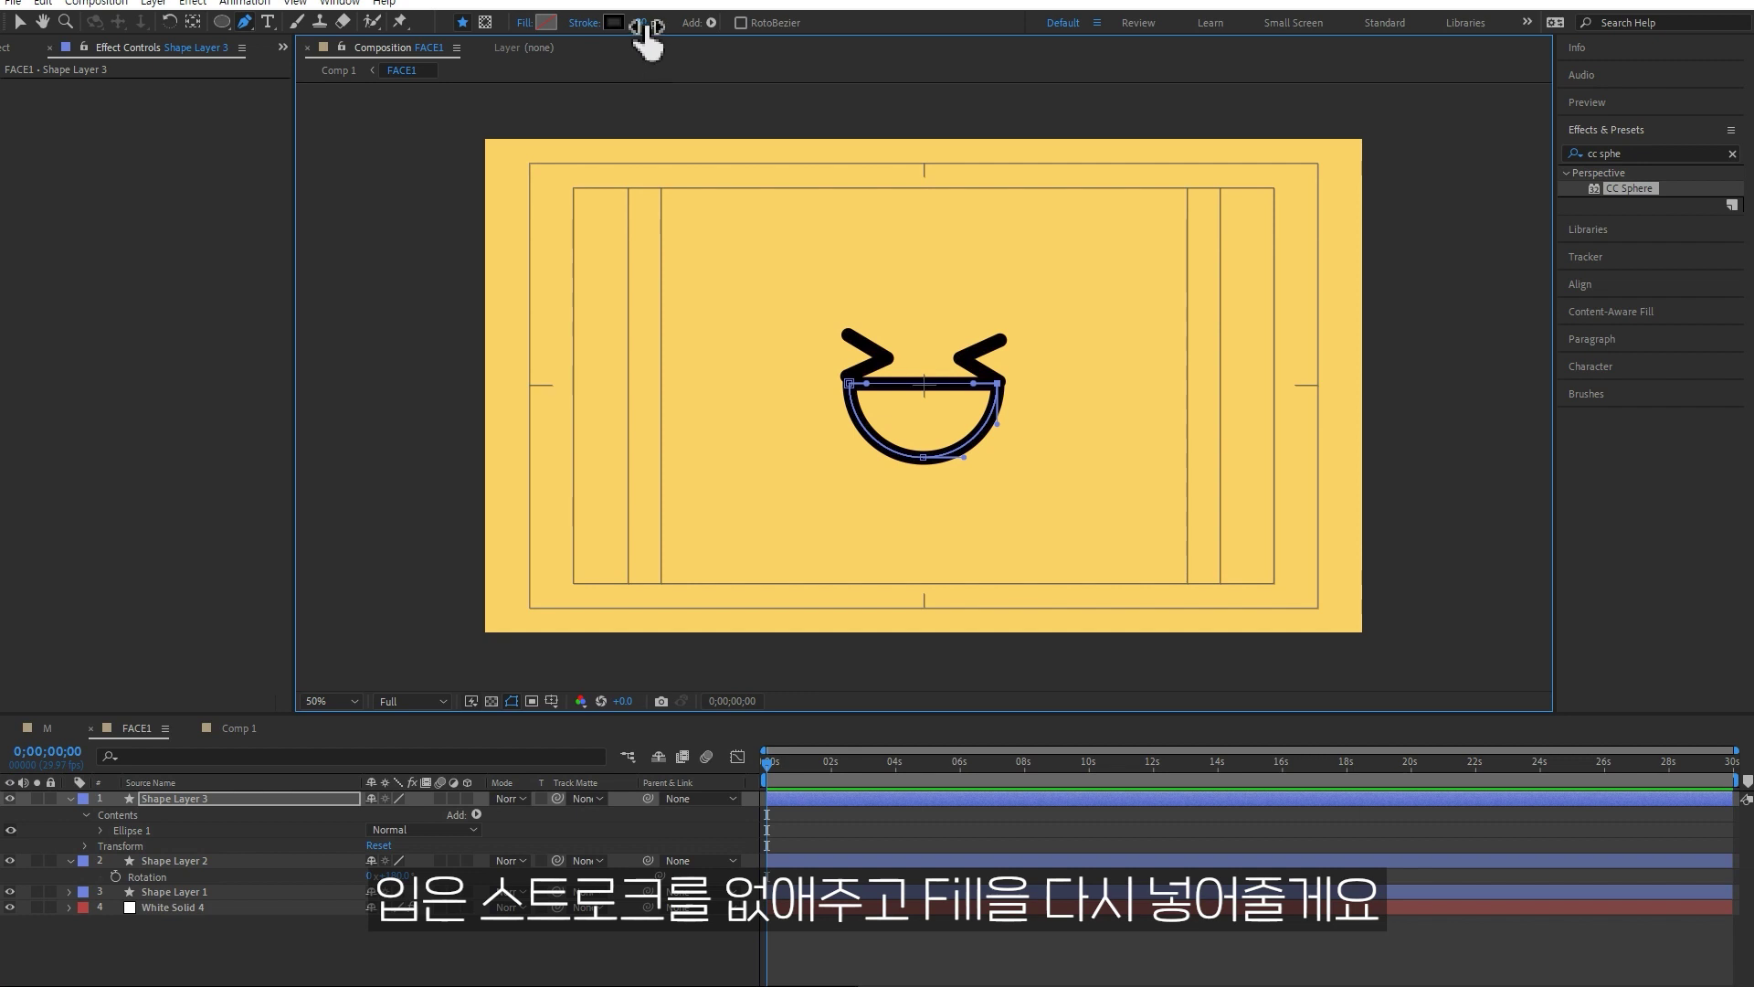
Set the mouth's stroke to 0 px and its fill to solid black.
left_click_drag(647, 29, 581, 28)
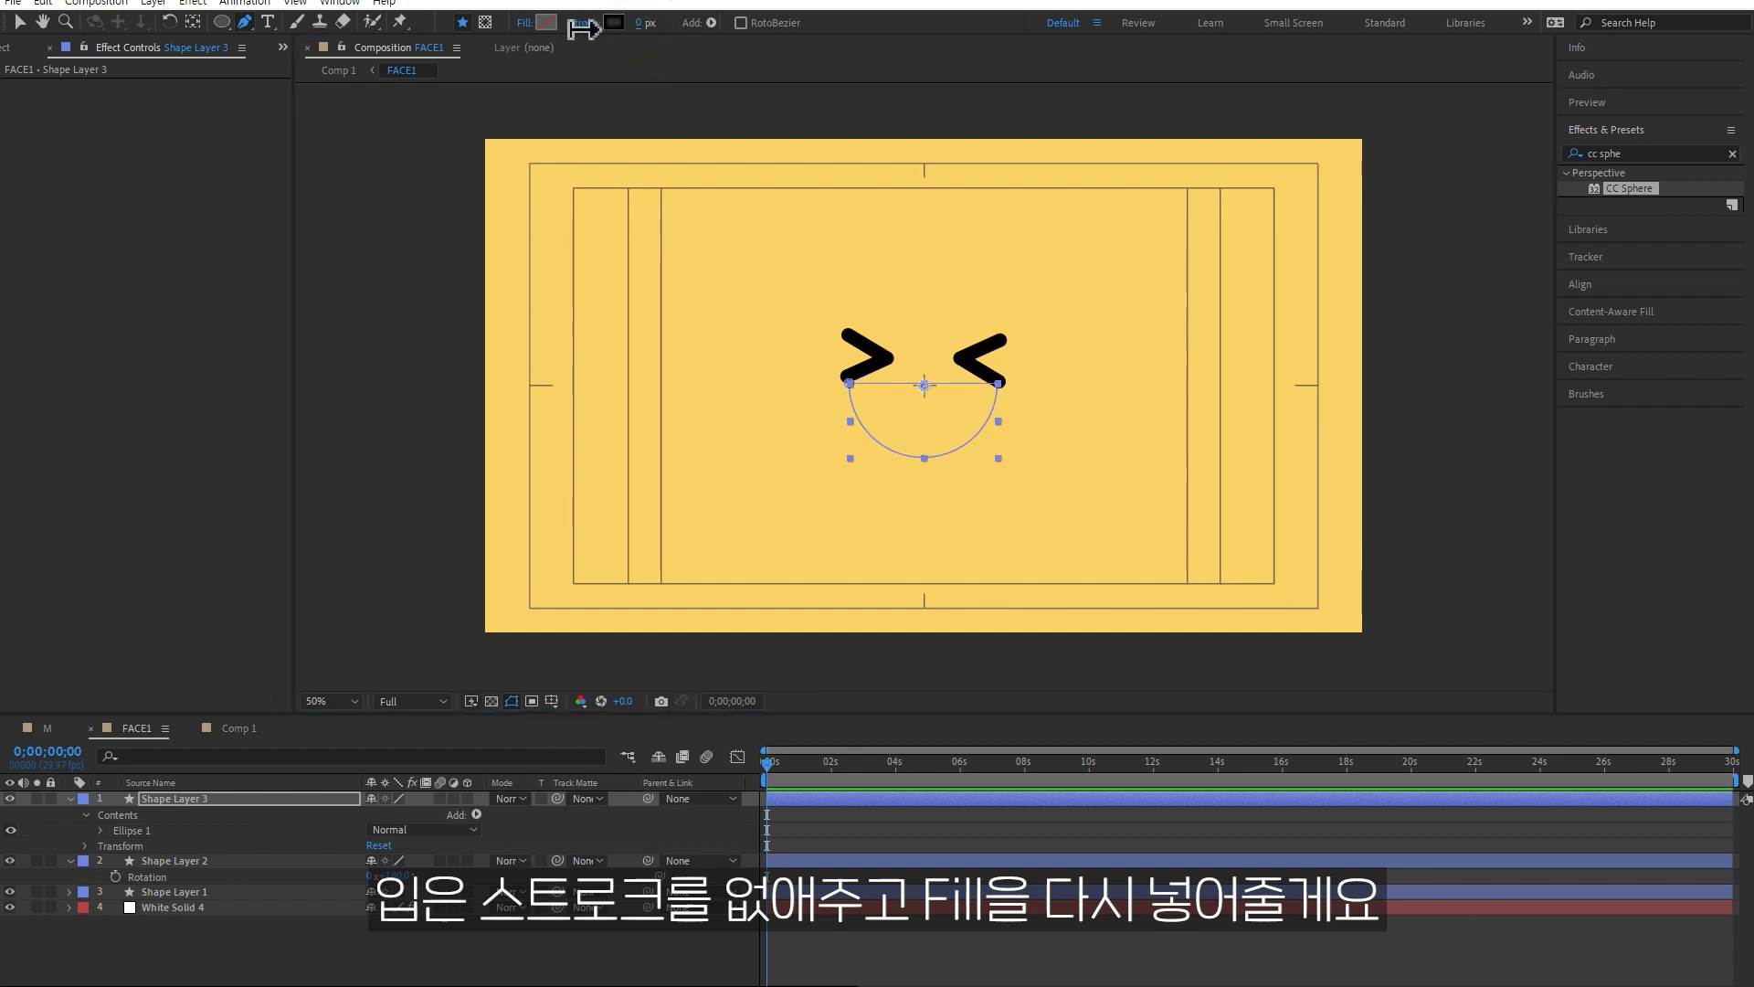
left_click(545, 22)
left_click(1133, 558)
left_click_drag(1120, 581, 1069, 666)
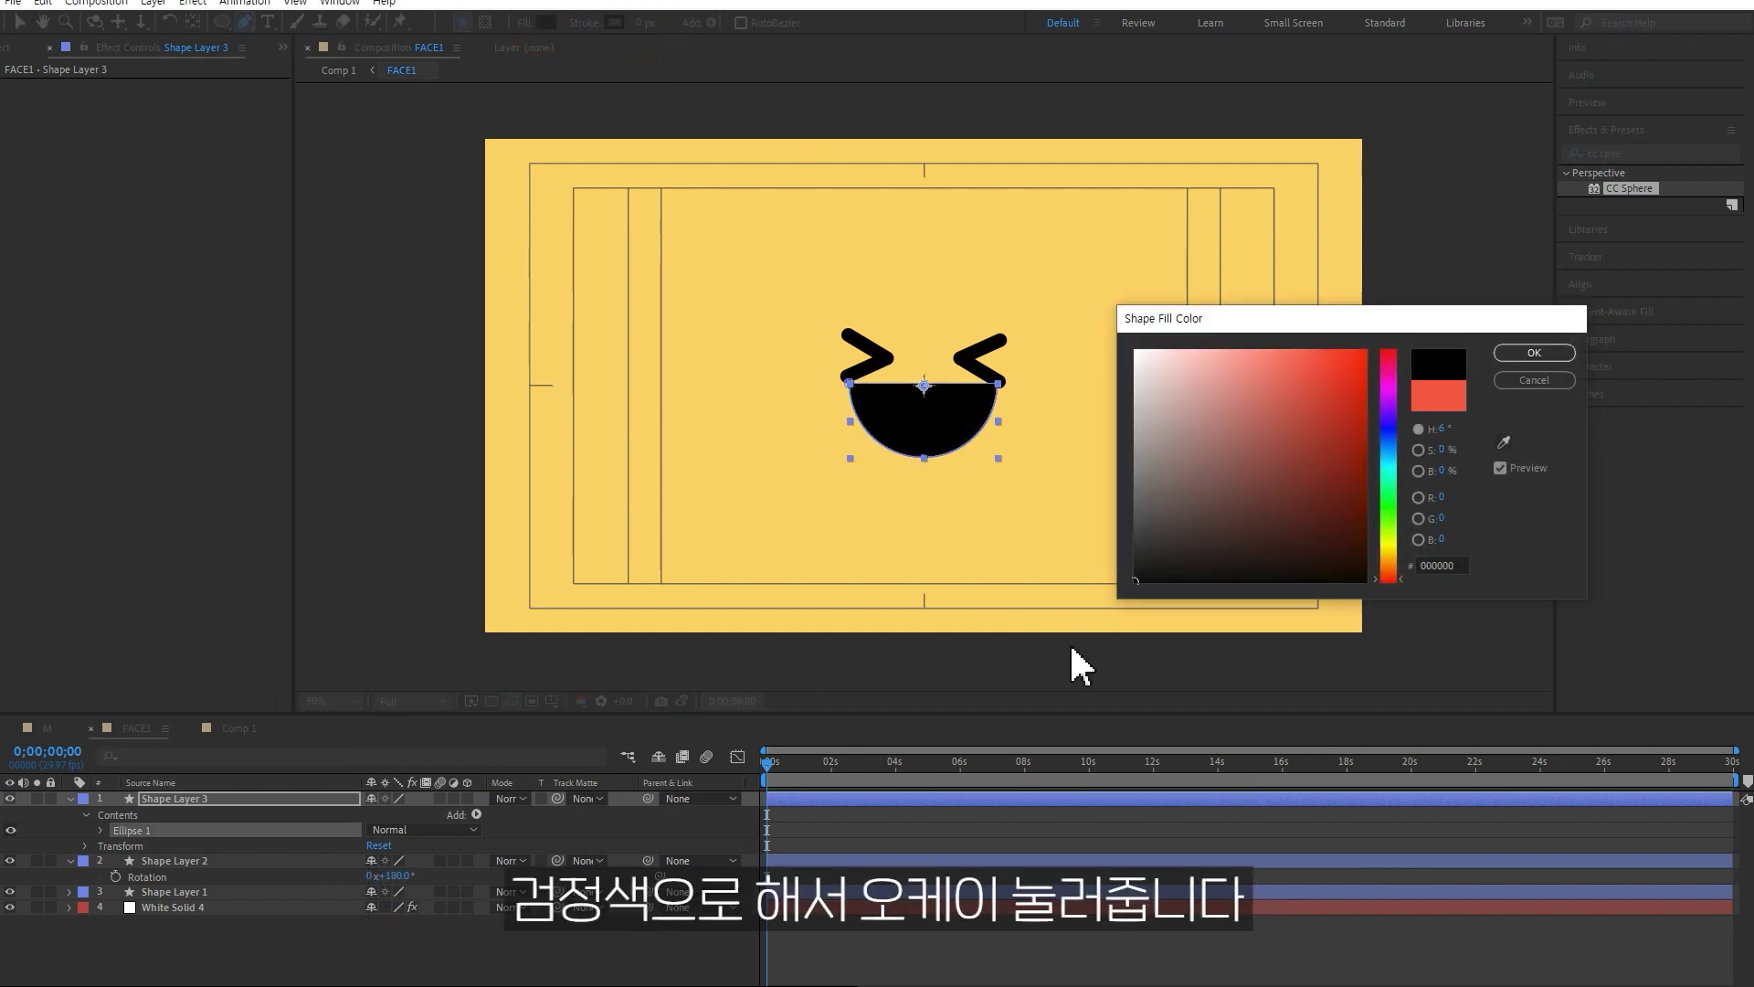
key("Return")
left_click(22, 23)
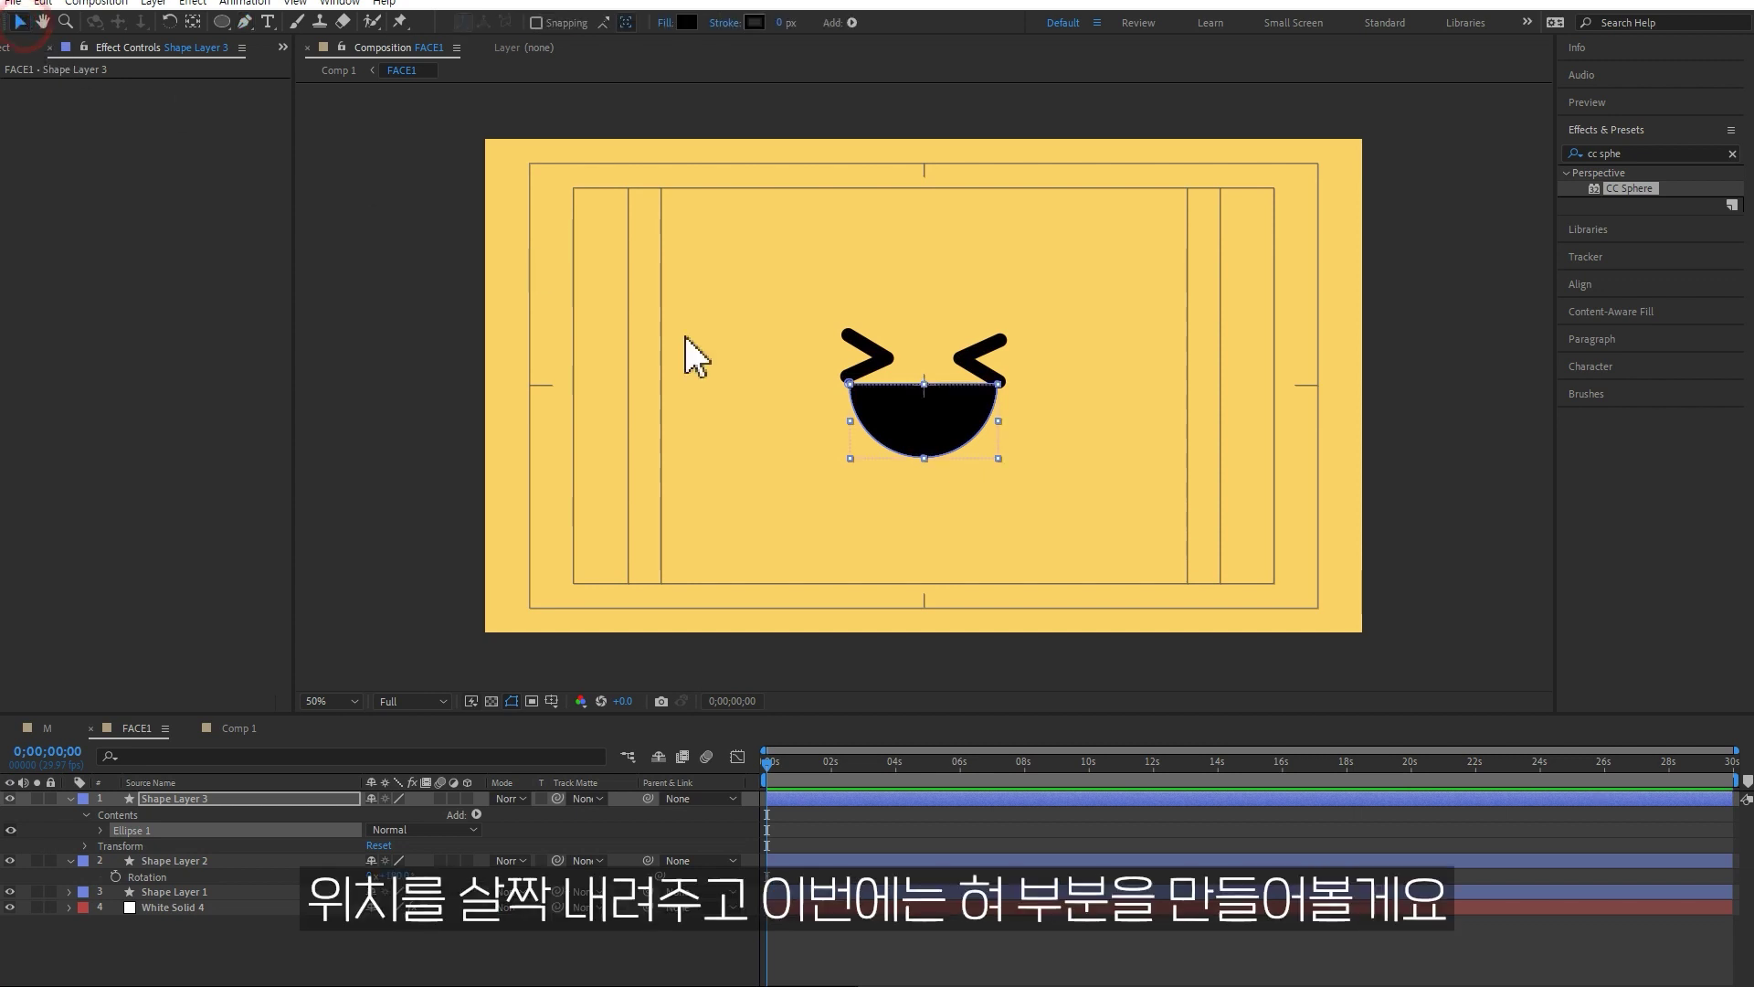
Lower the mouth slightly, duplicate it, and rotate the copy 180°.
left_click_drag(959, 436, 957, 457)
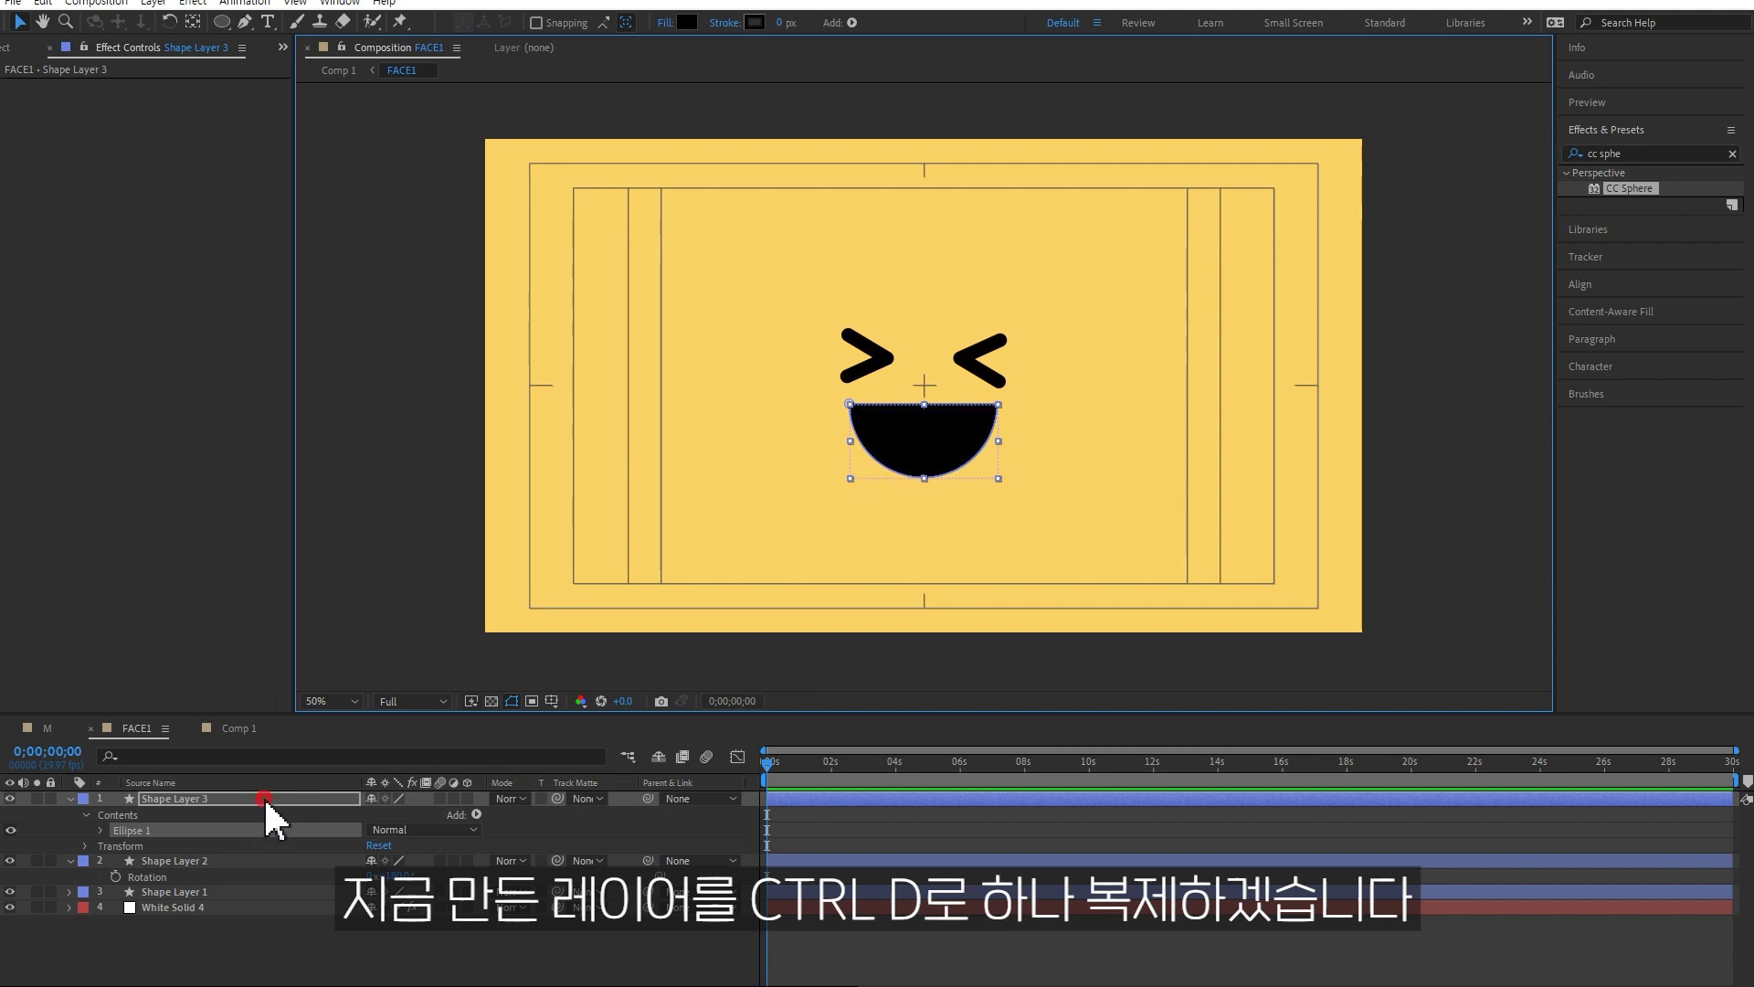
key("ctrl+d")
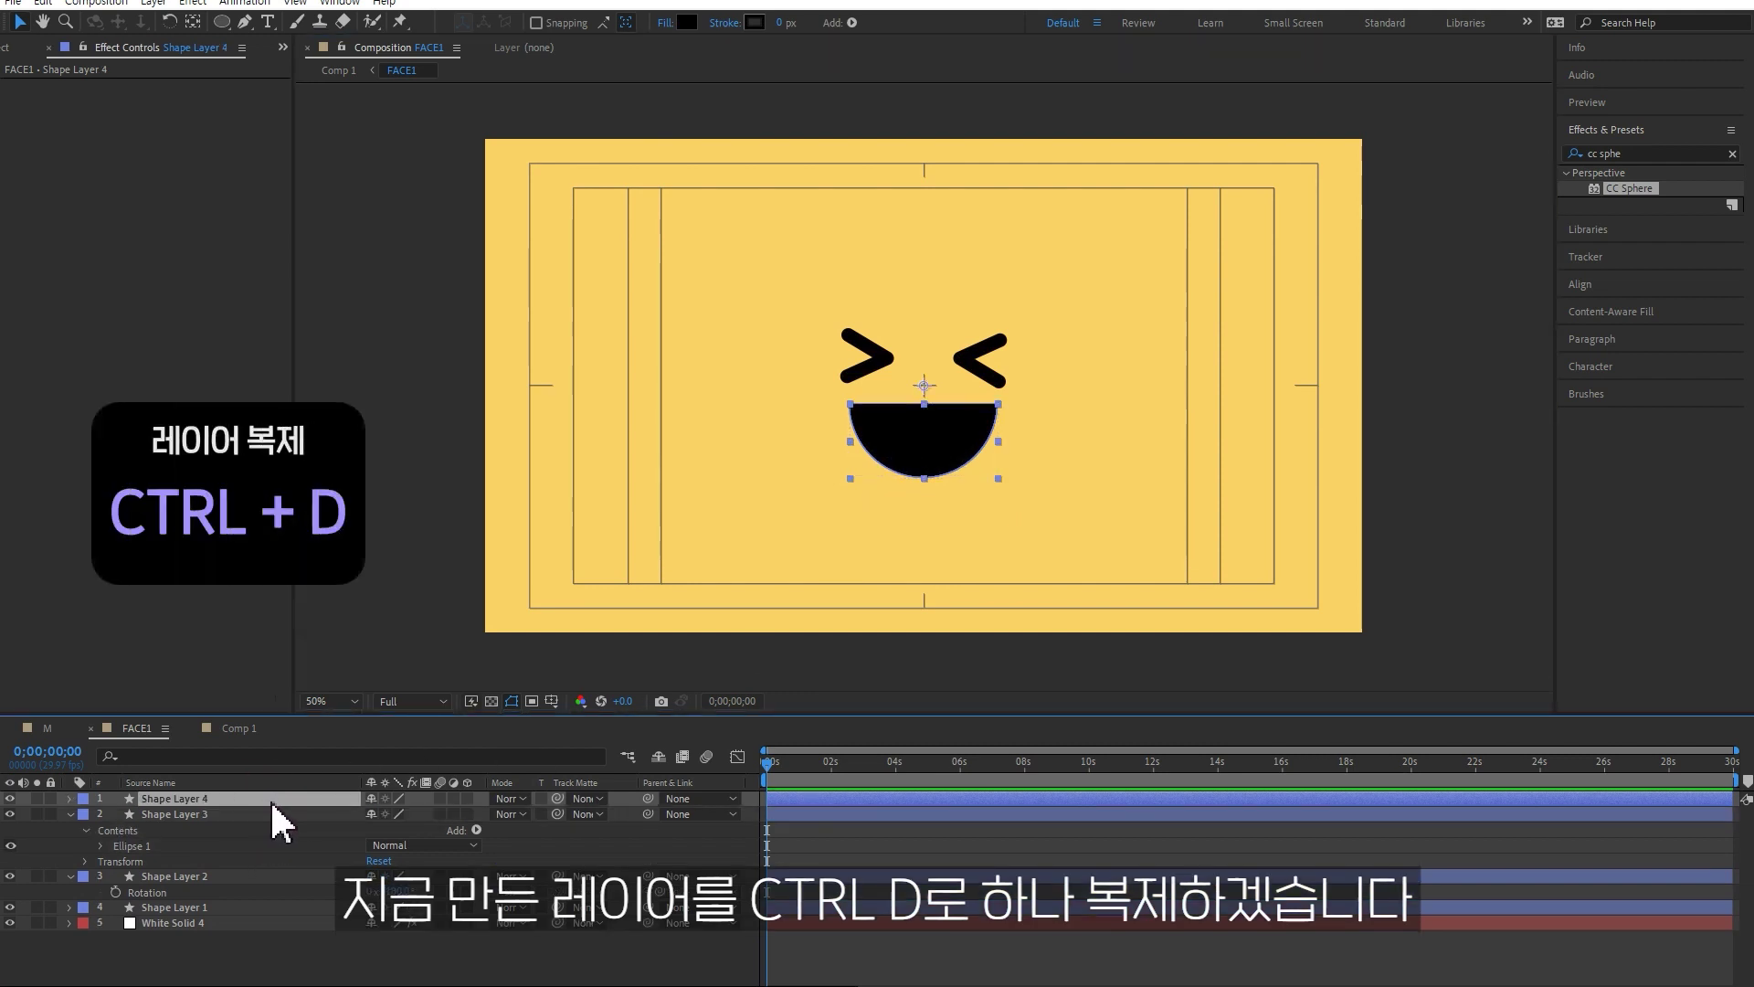
key("r")
left_click(395, 813)
type("180")
key("Return")
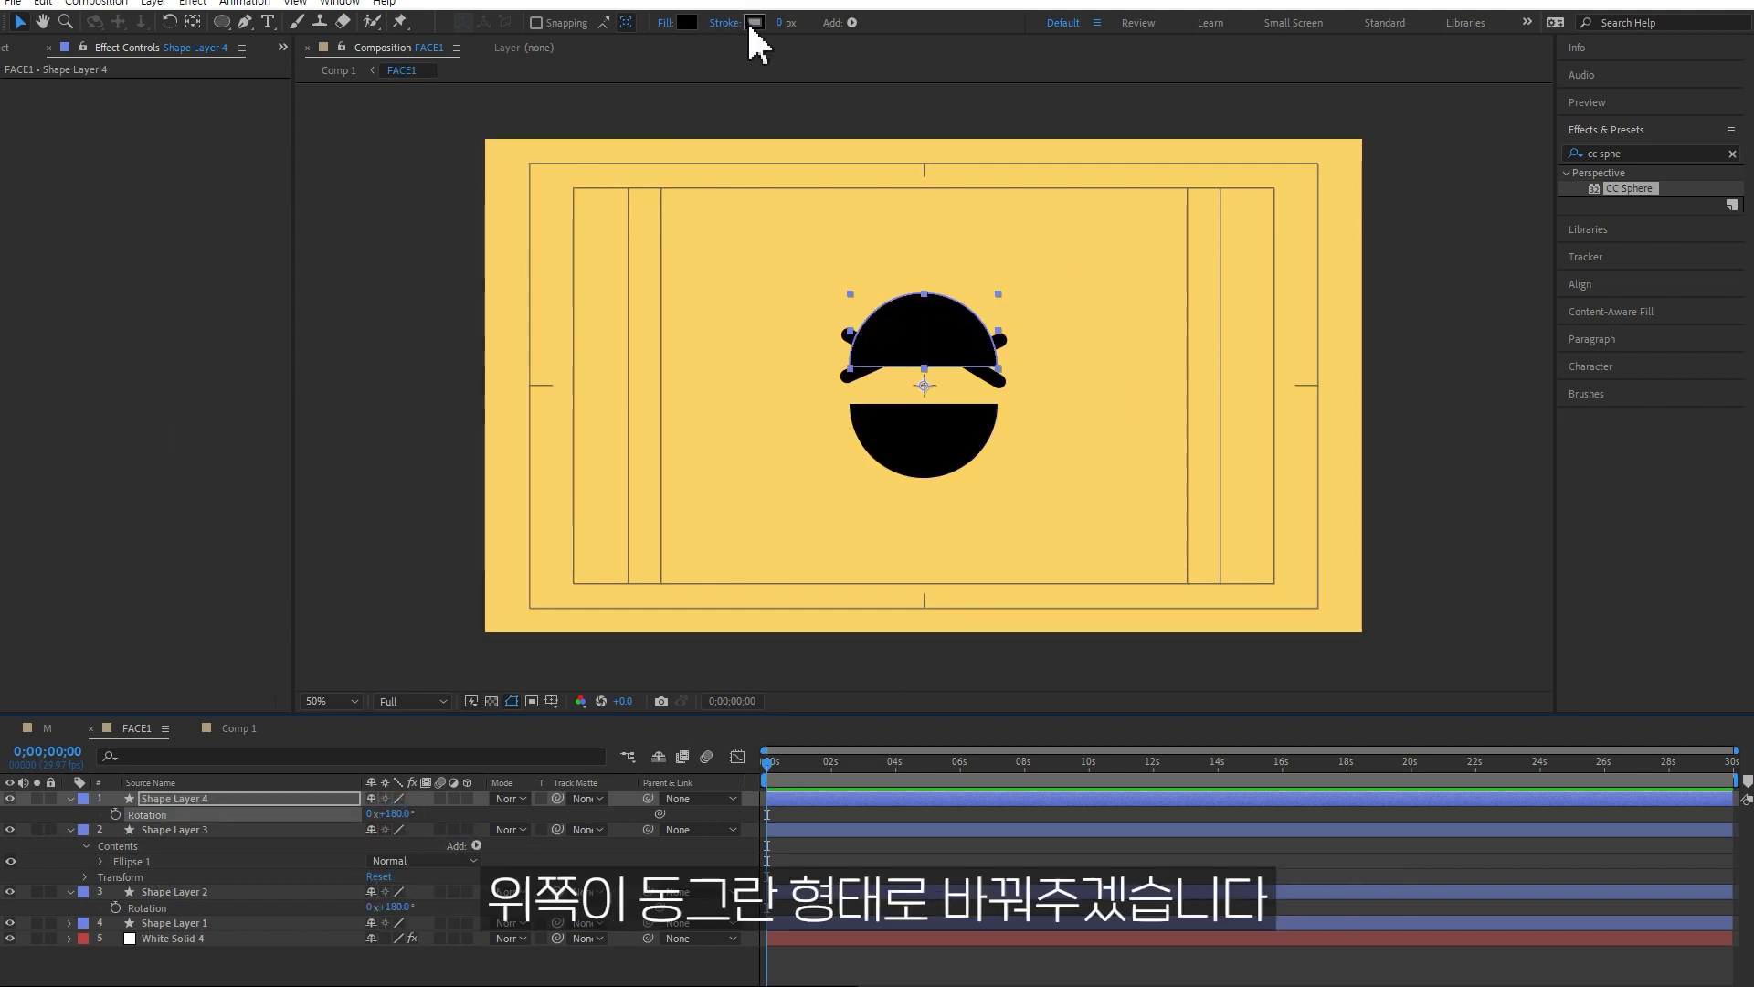
Fill the flipped copy orange-red FF6642 and move it down over the mouth.
left_click(686, 22)
left_click(1313, 362)
left_click_drag(1313, 363, 1306, 349)
left_click(1387, 577)
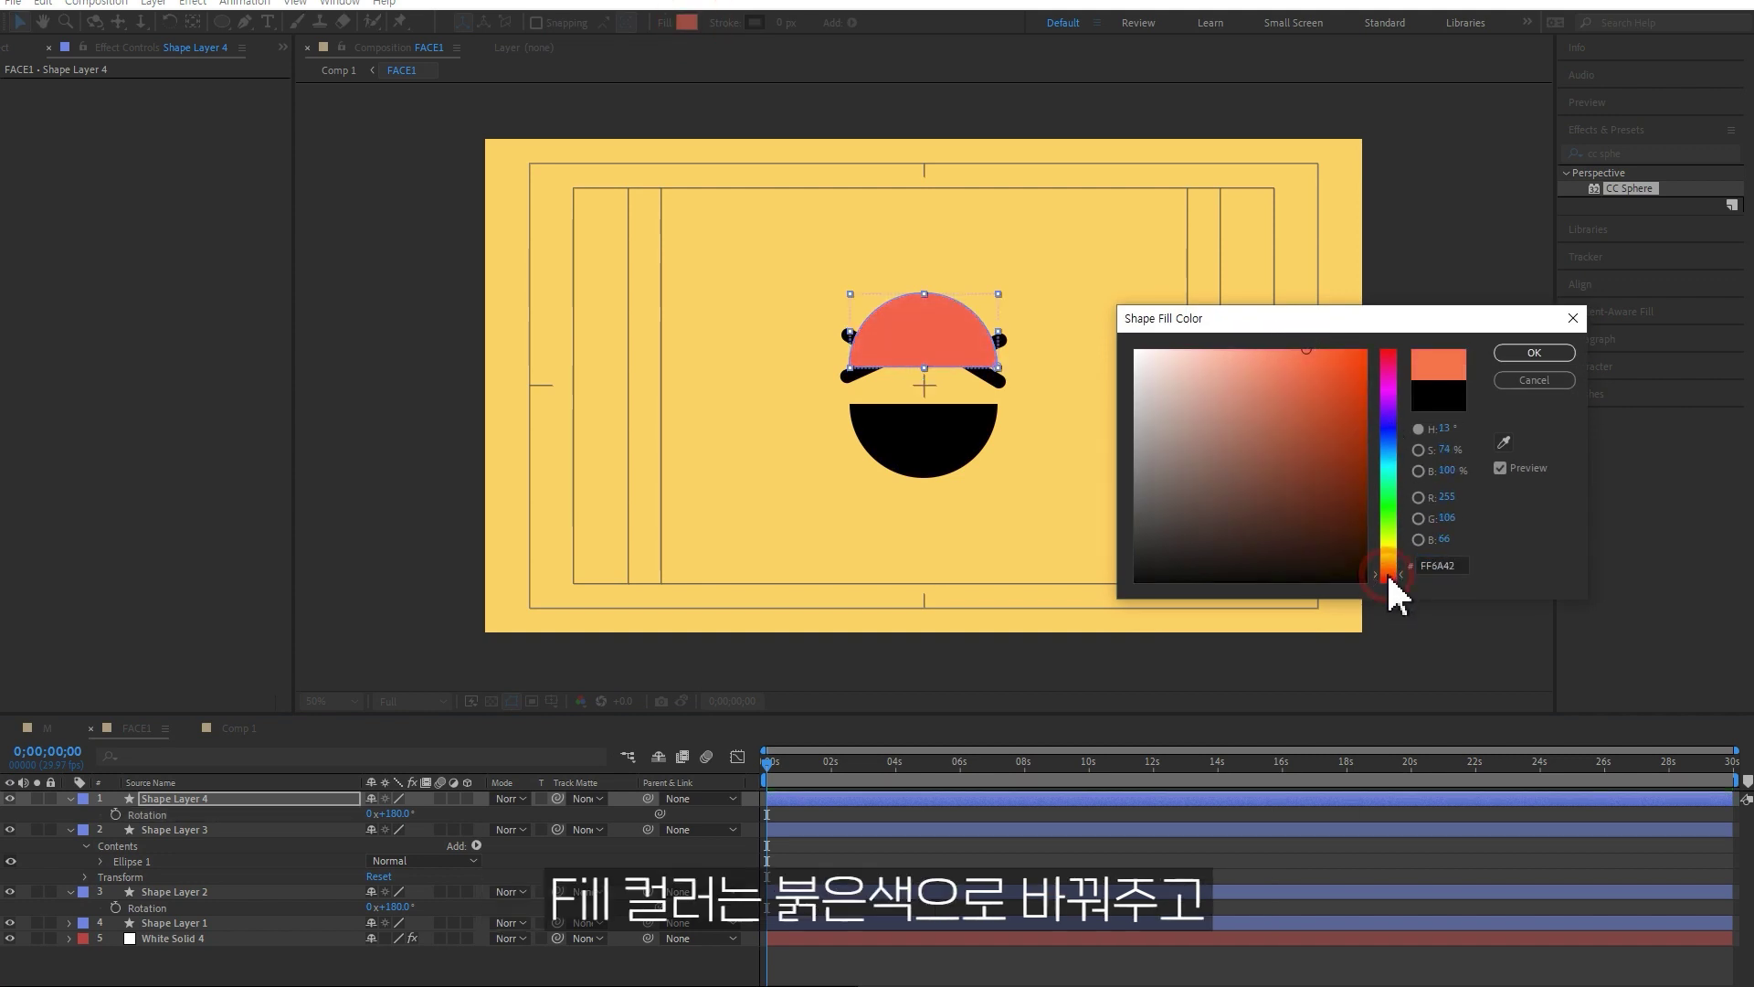
left_click(1544, 352)
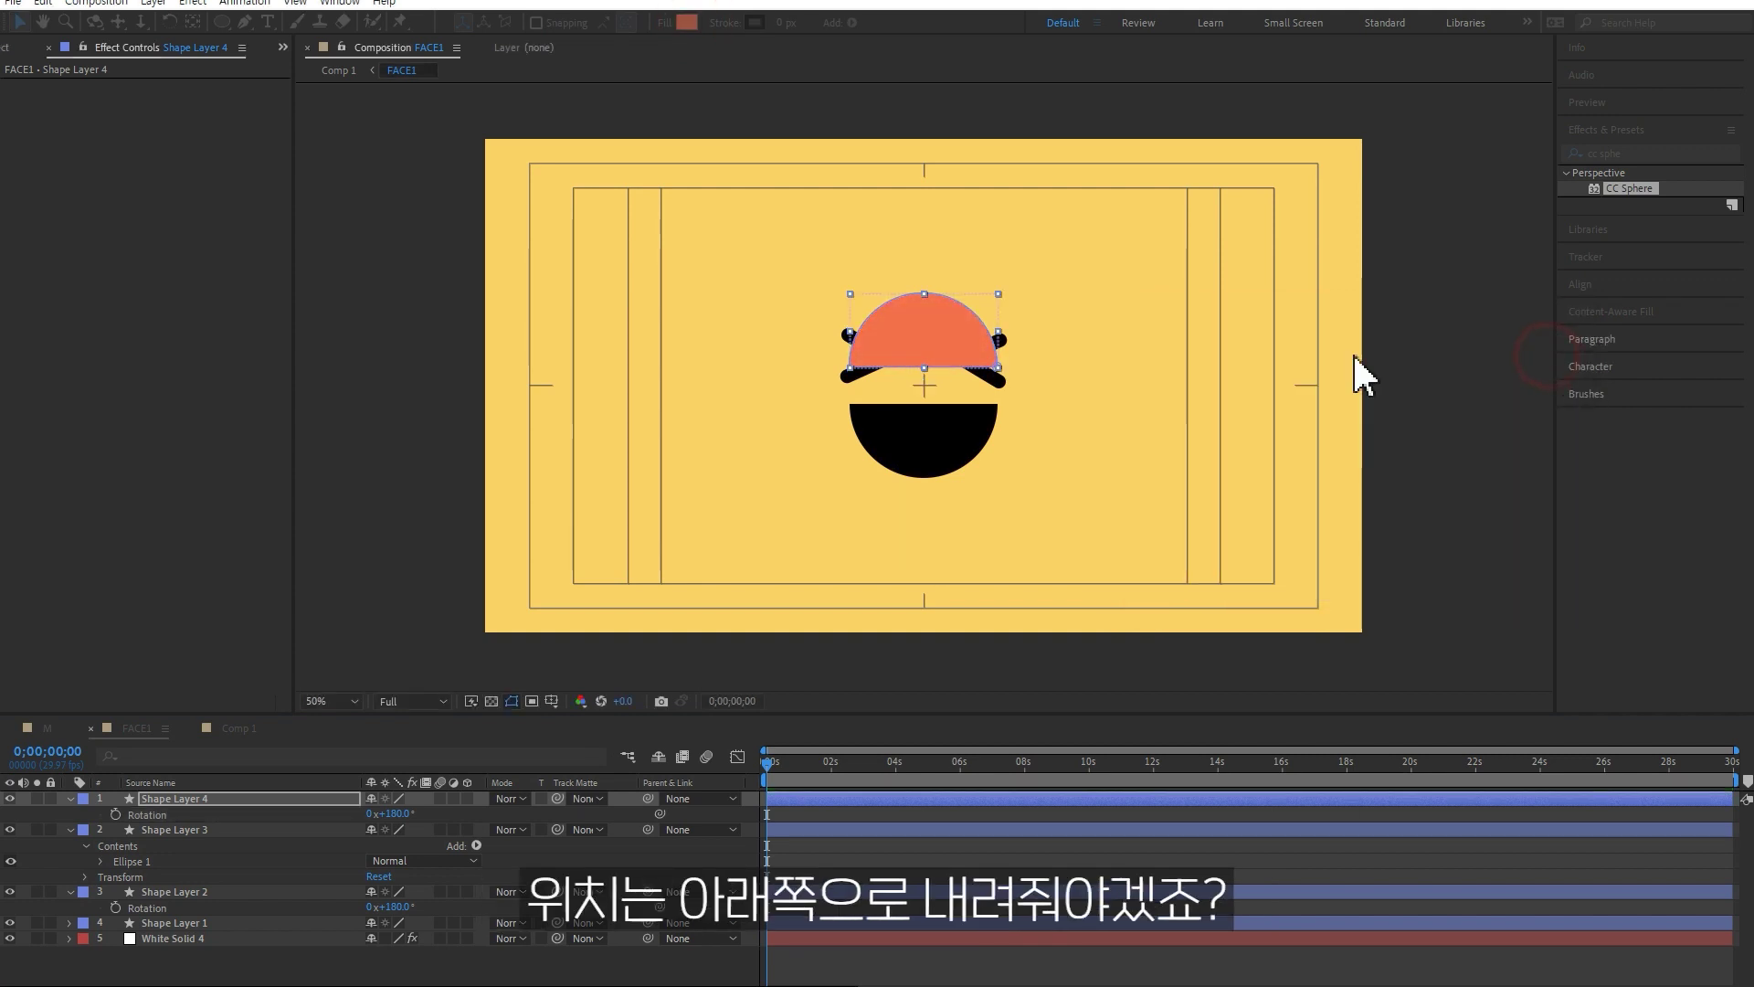
left_click_drag(944, 343, 954, 454)
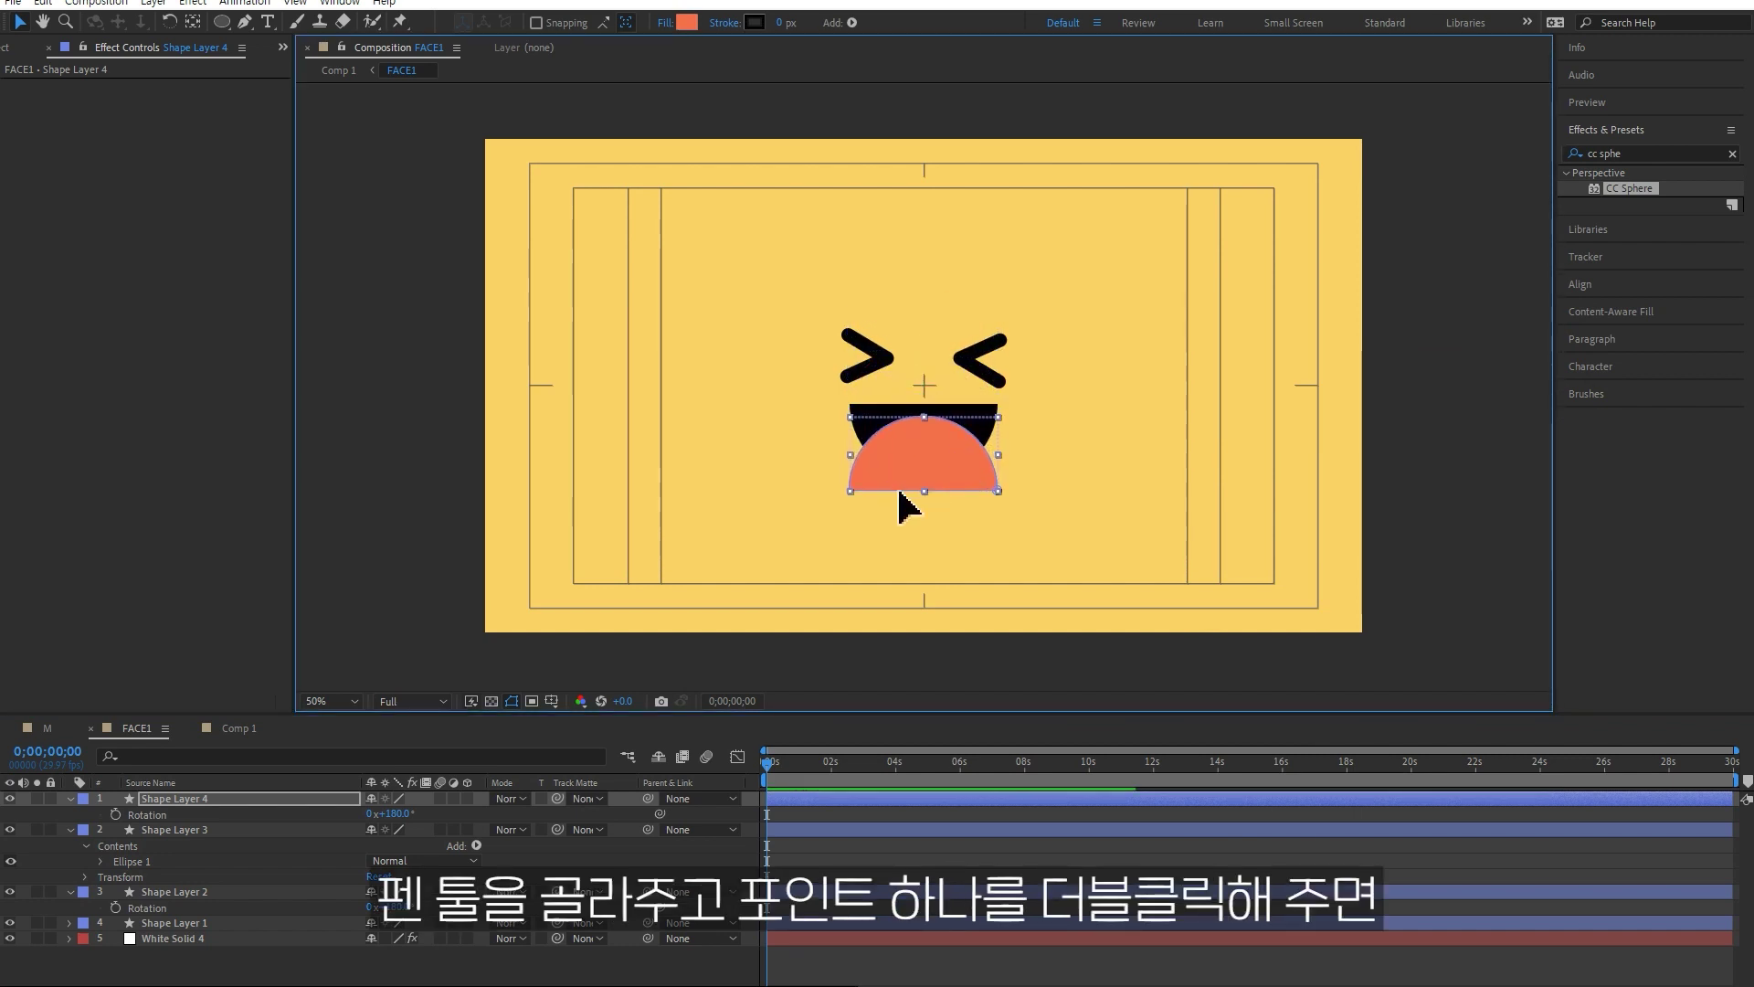
left_click(245, 21)
Widen FACE1's orange tongue path evenly with free transform.
double_click(998, 491)
left_click_drag(998, 456, 1049, 456)
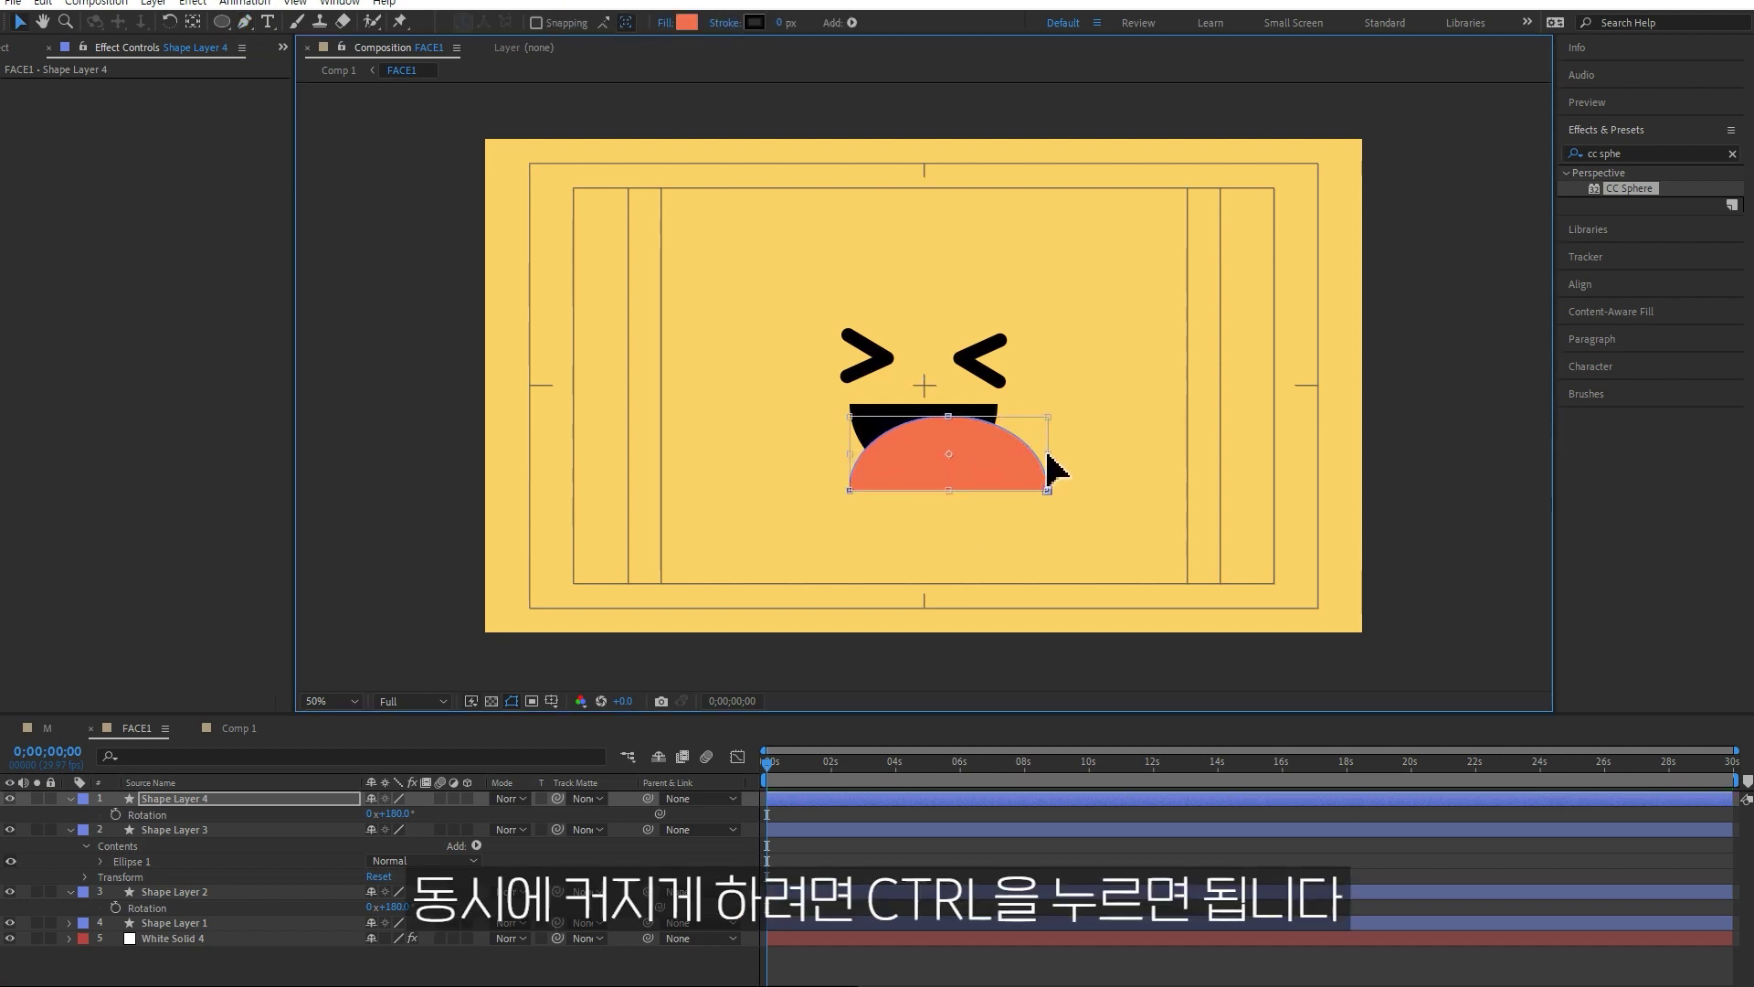
left_click_drag(1049, 454, 1039, 454, "ctrl")
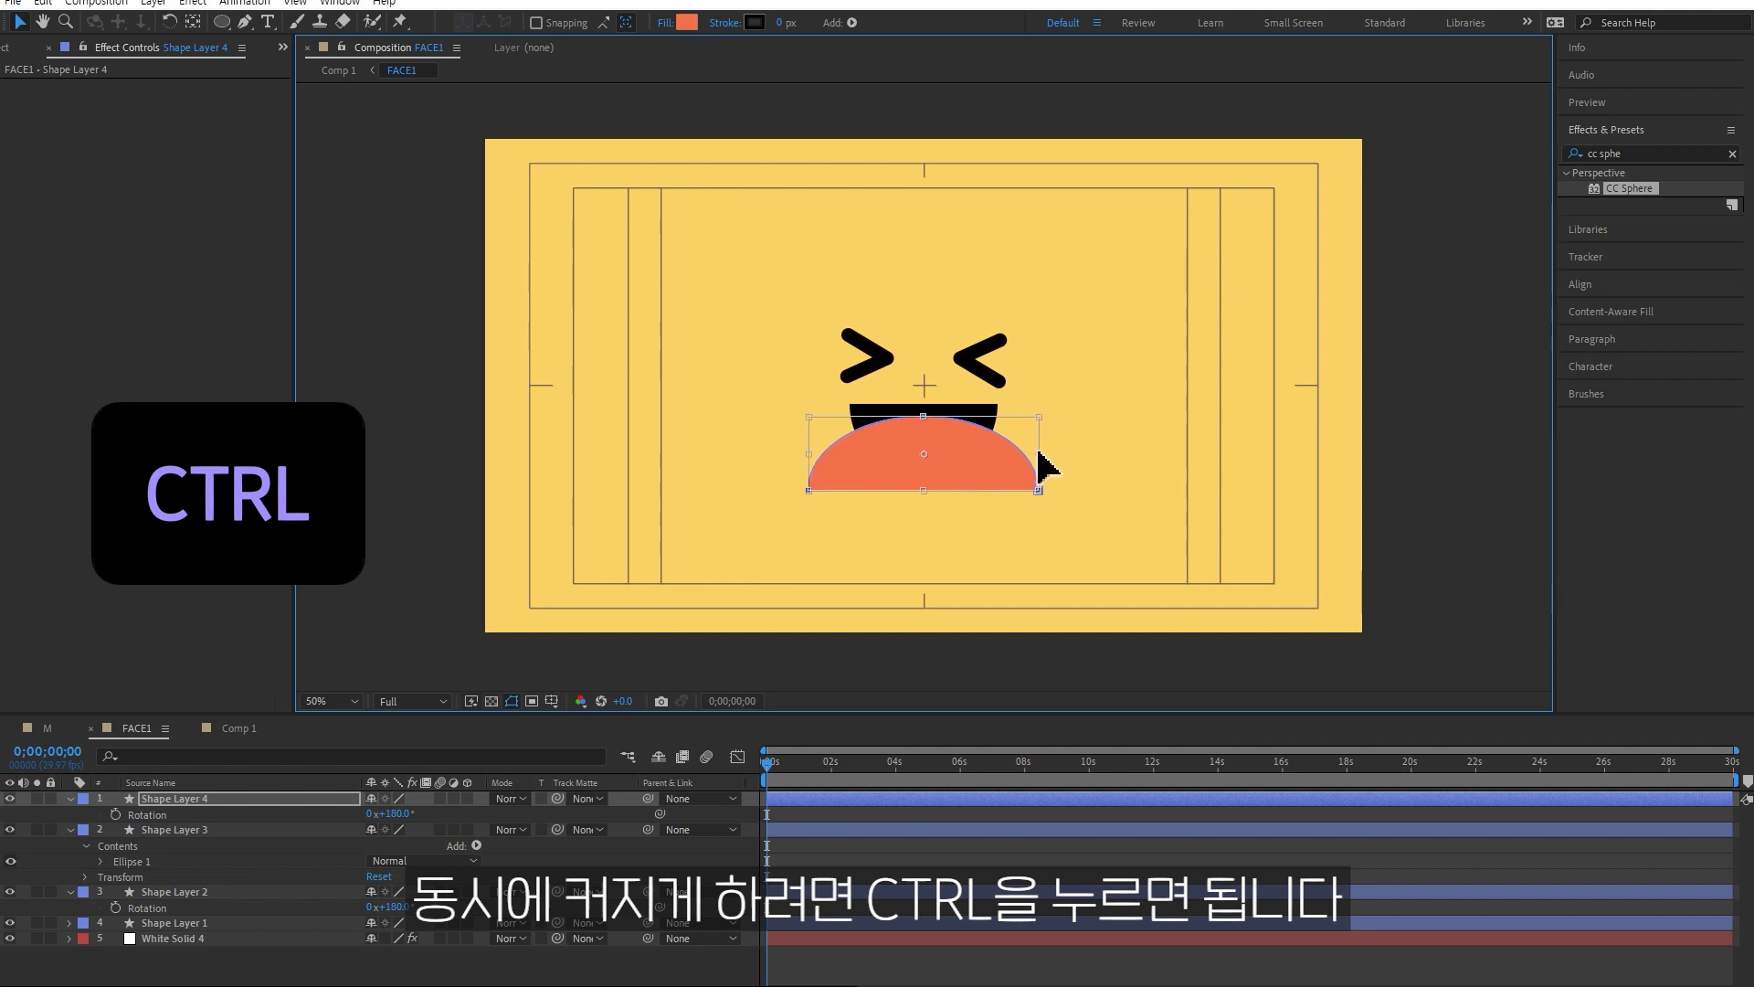
left_click_drag(1038, 454, 1032, 475)
Set Shape Layer 4's Track Matte to layer 2, the black mouth, and unhide the mouth.
left_click(817, 818)
left_click(235, 798)
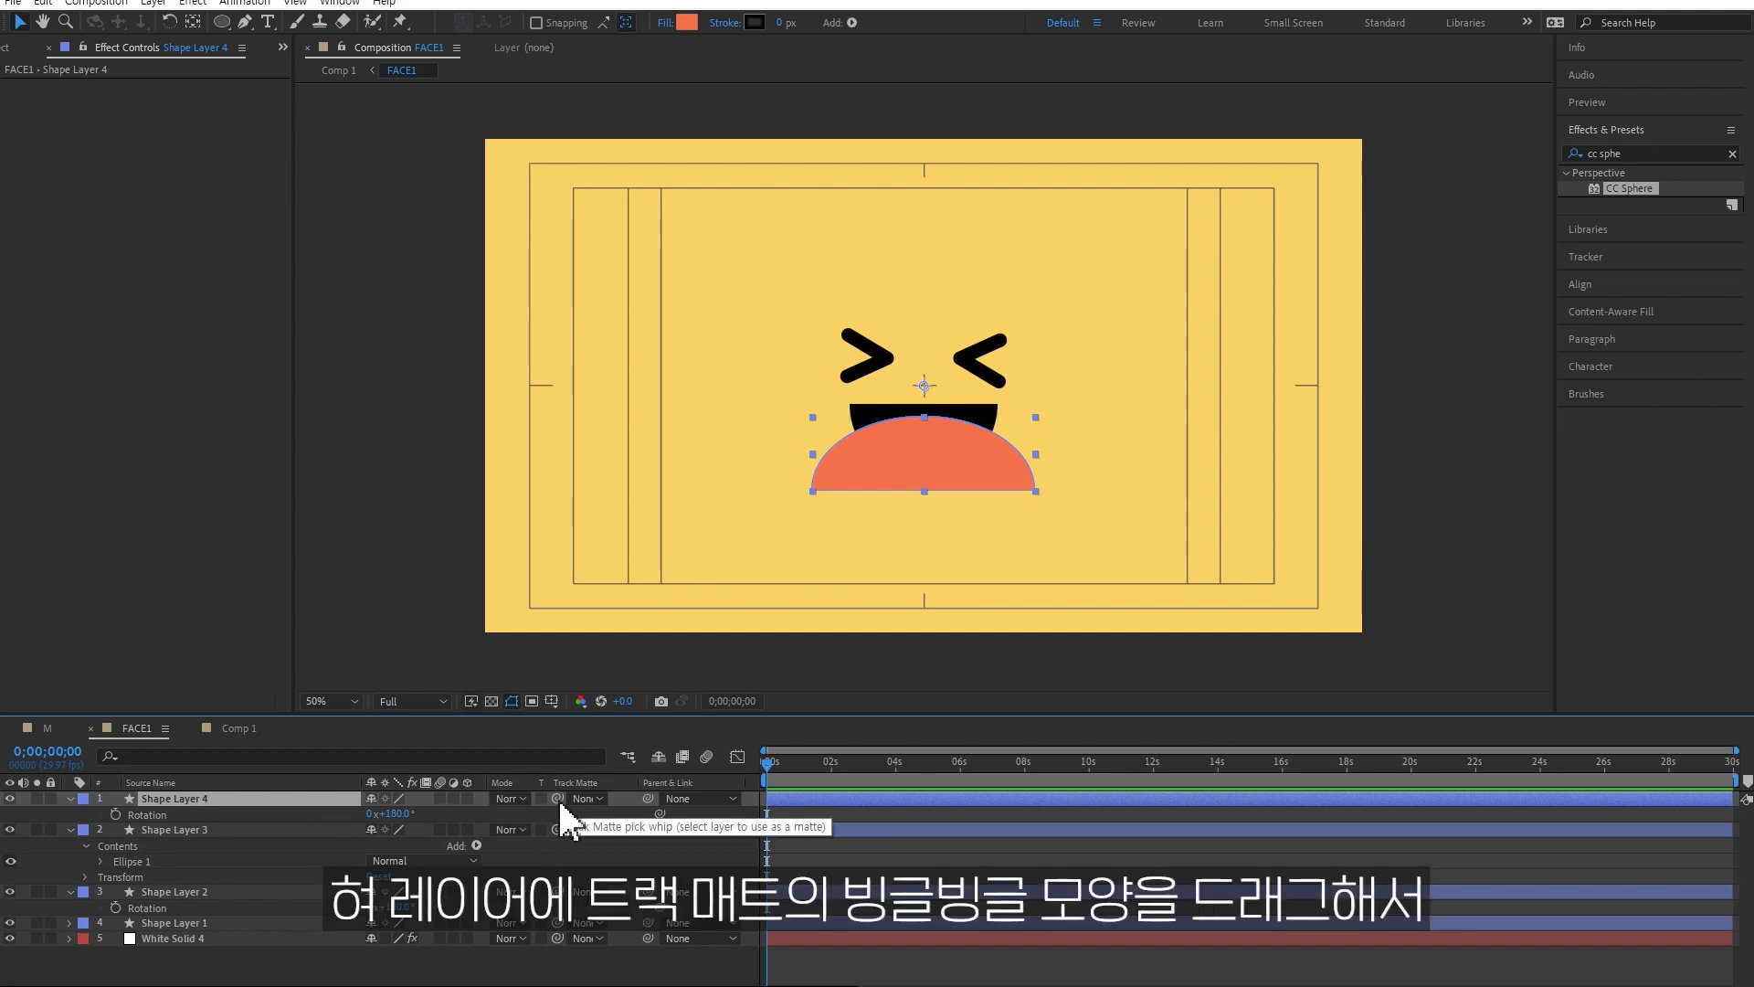
left_click_drag(557, 800, 305, 831)
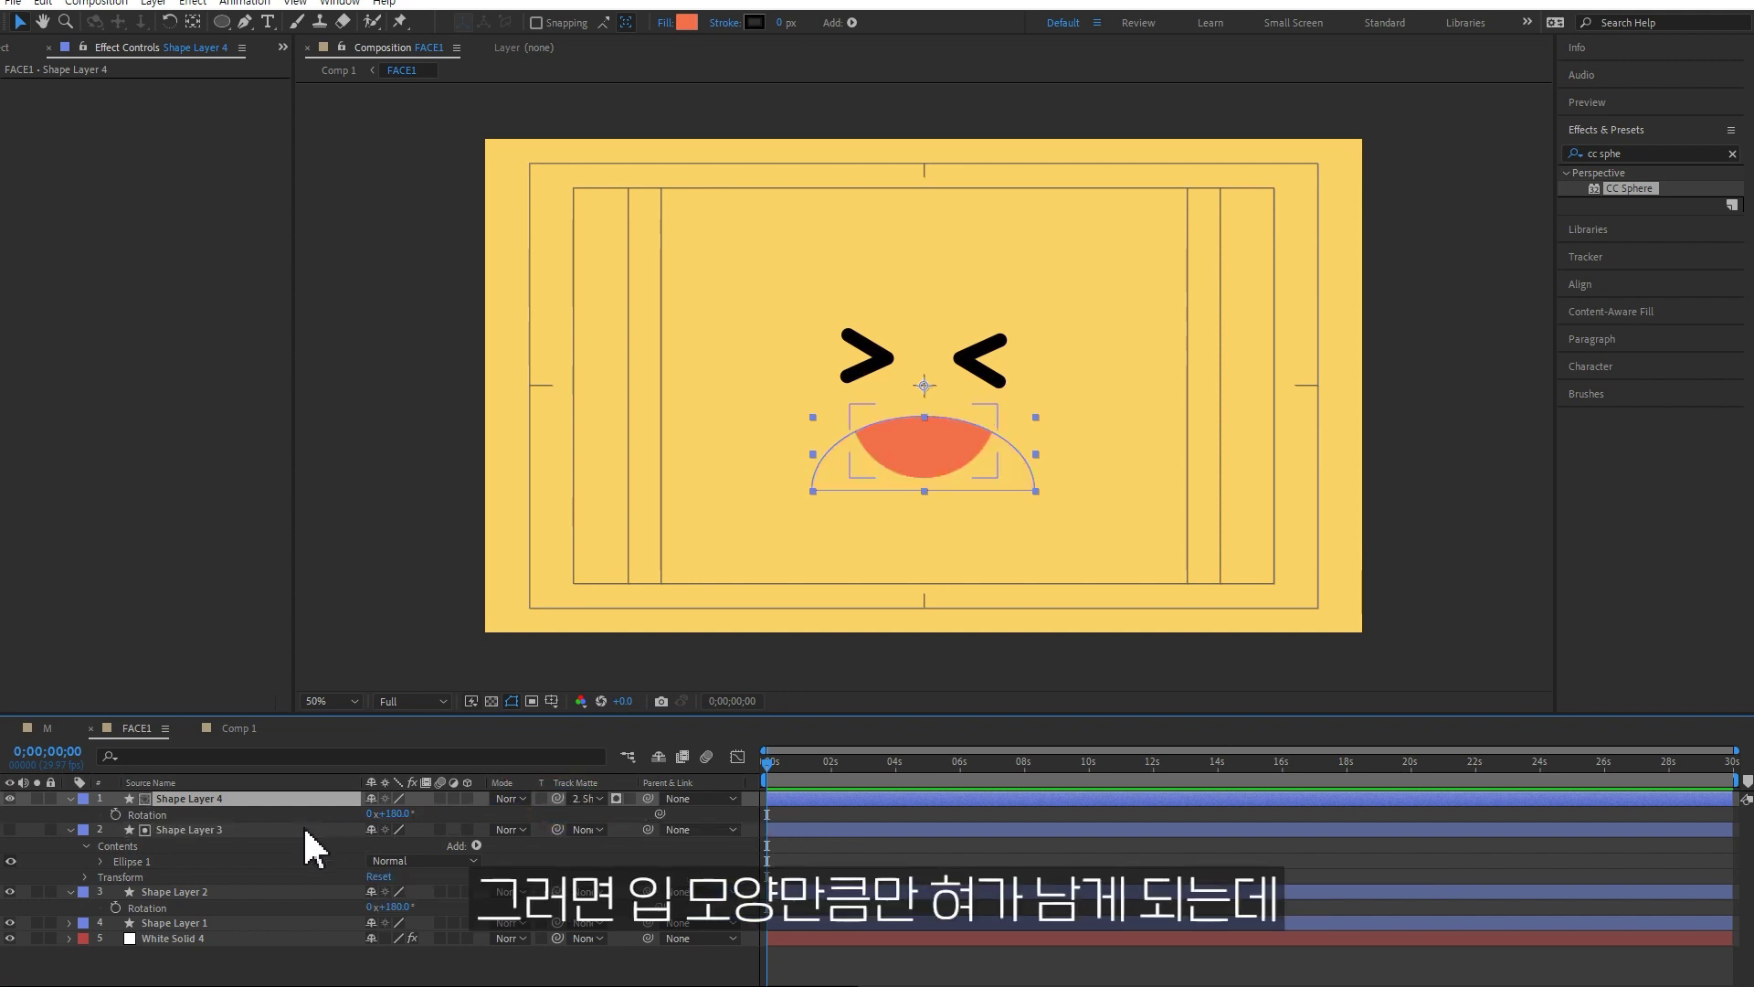
left_click(10, 830)
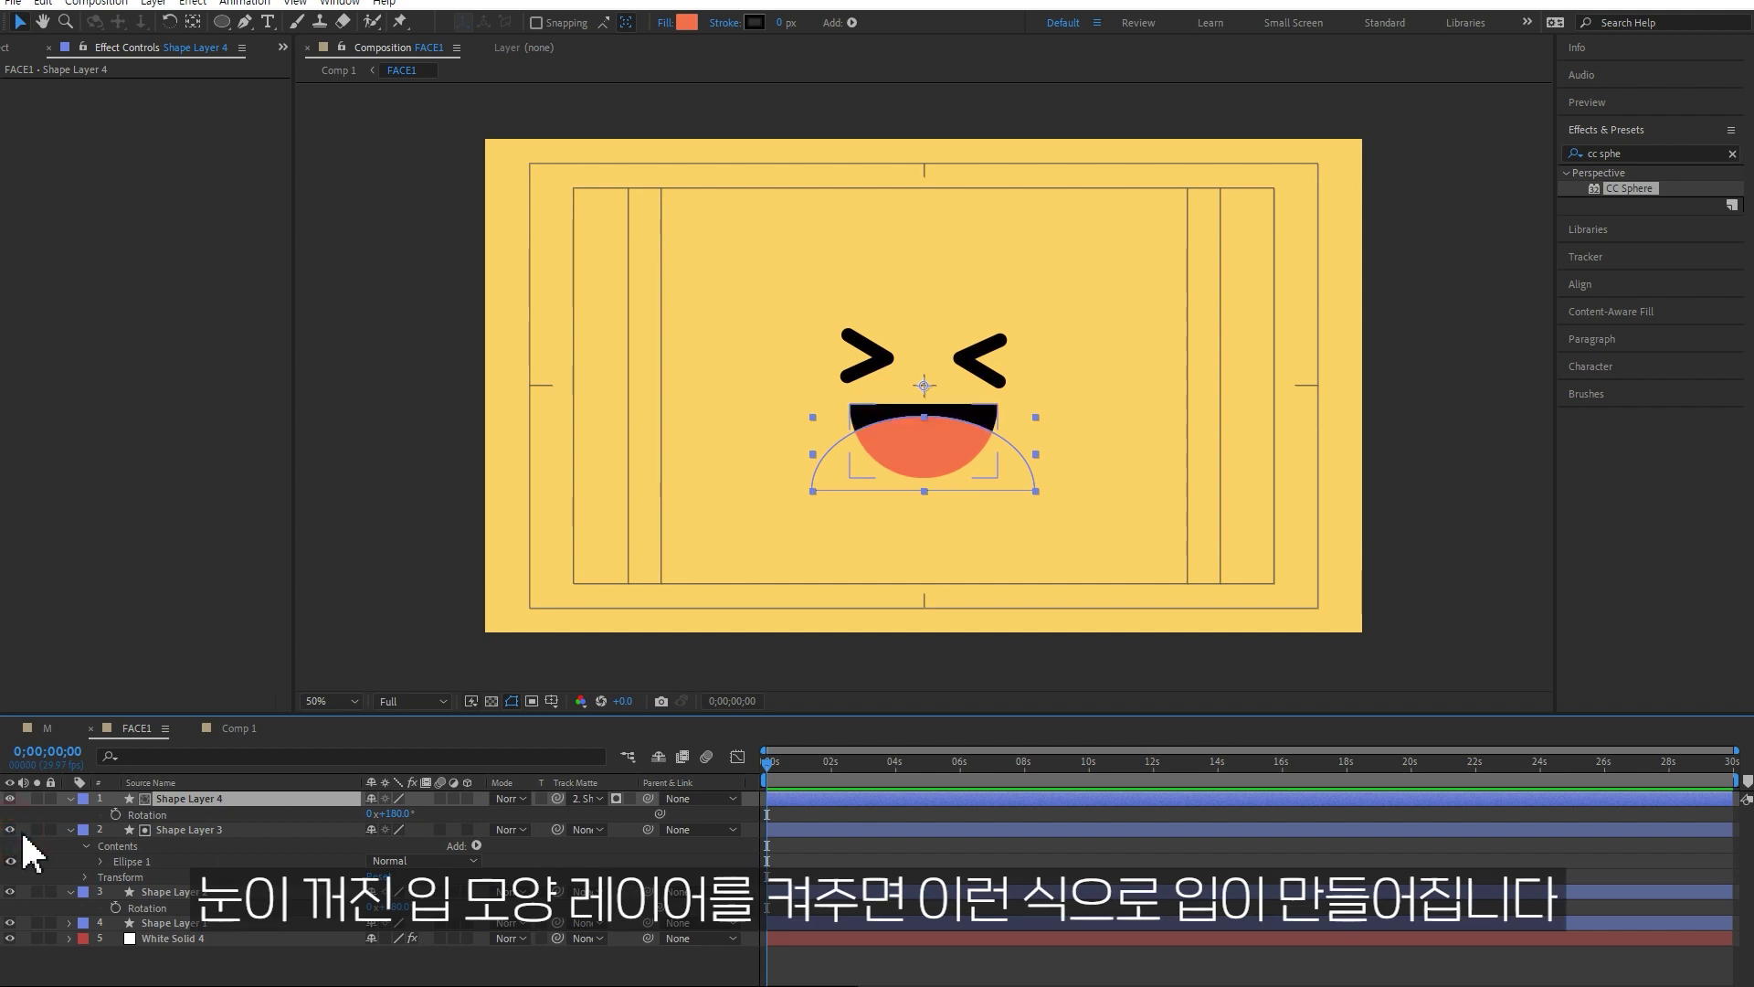
left_click(46, 836)
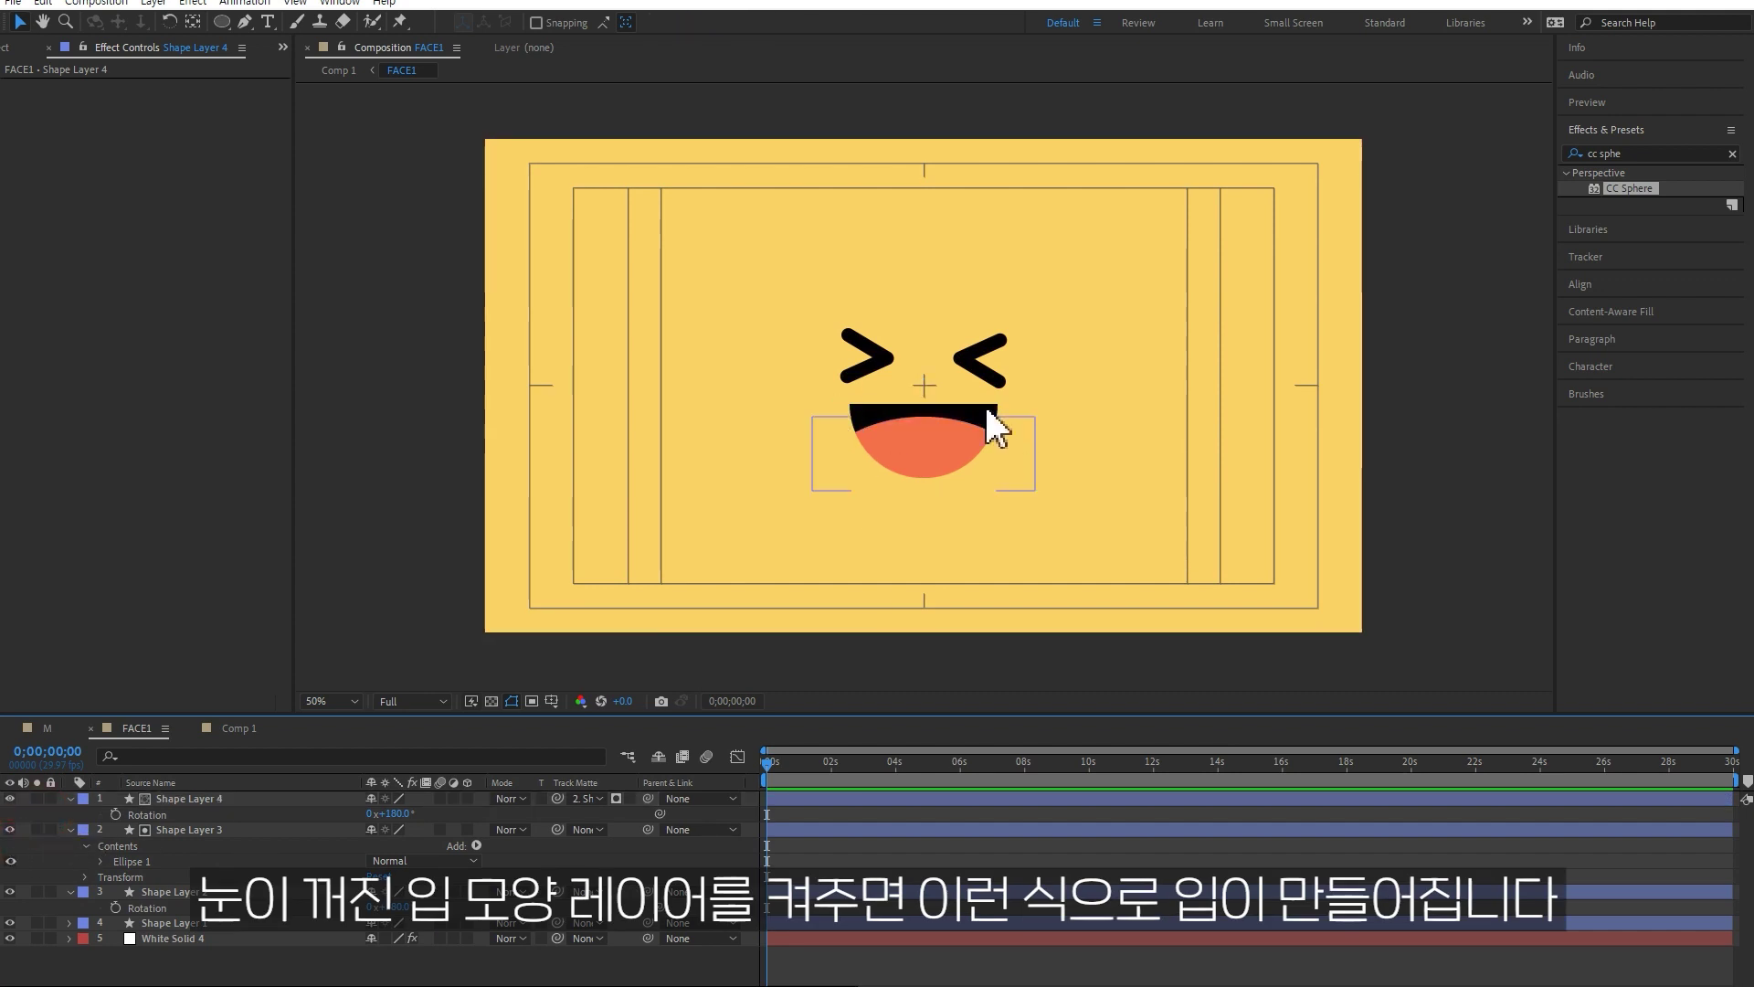
left_click(1007, 462)
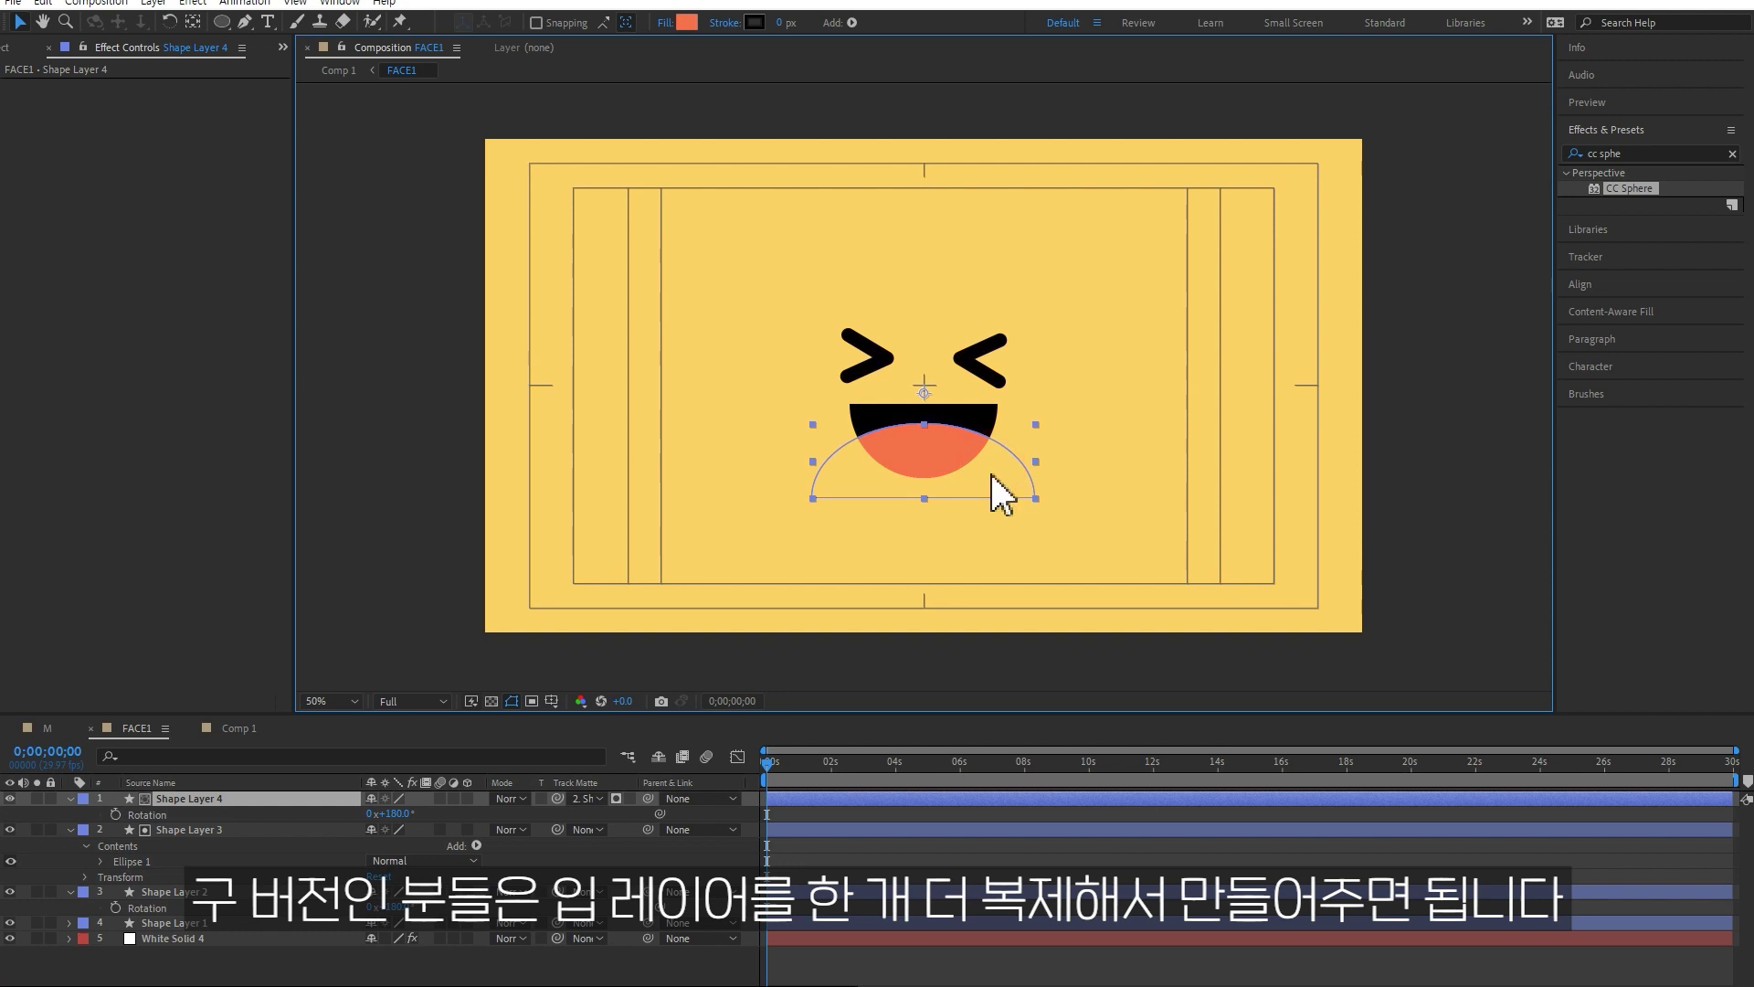
left_click(930, 808)
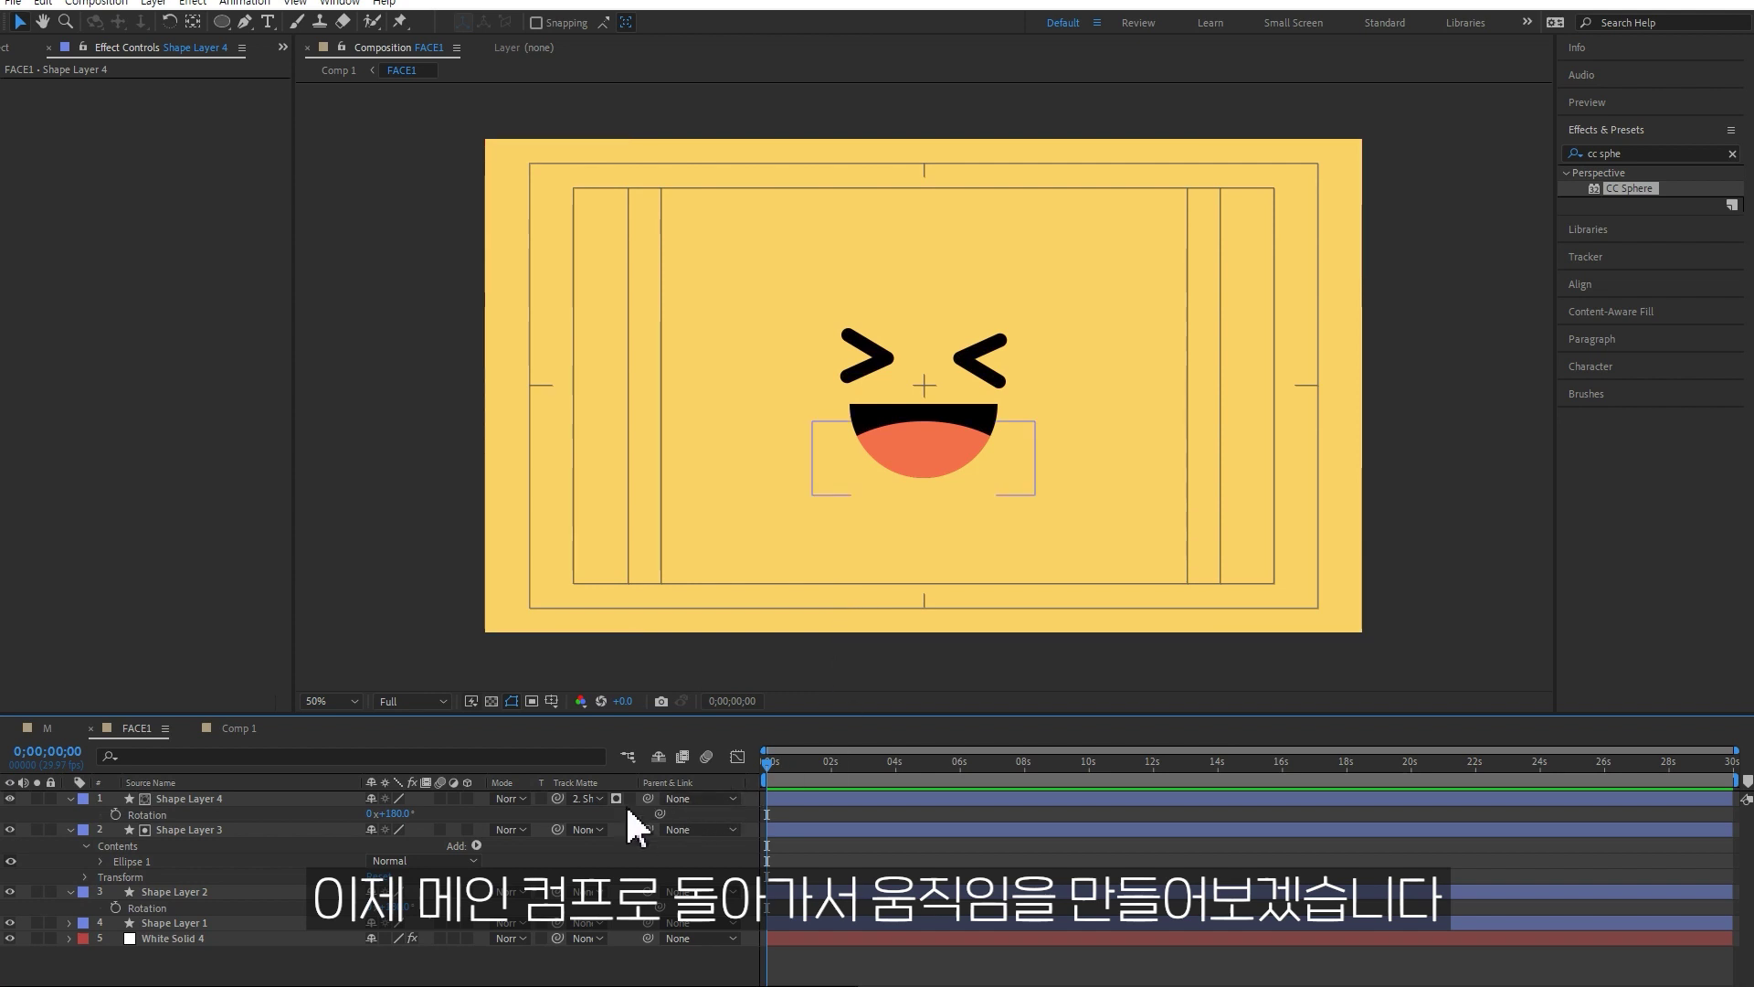
Back in Comp 1, set a CC Sphere Offset keyframe of 960, 540 at frame 0.
left_click(229, 730)
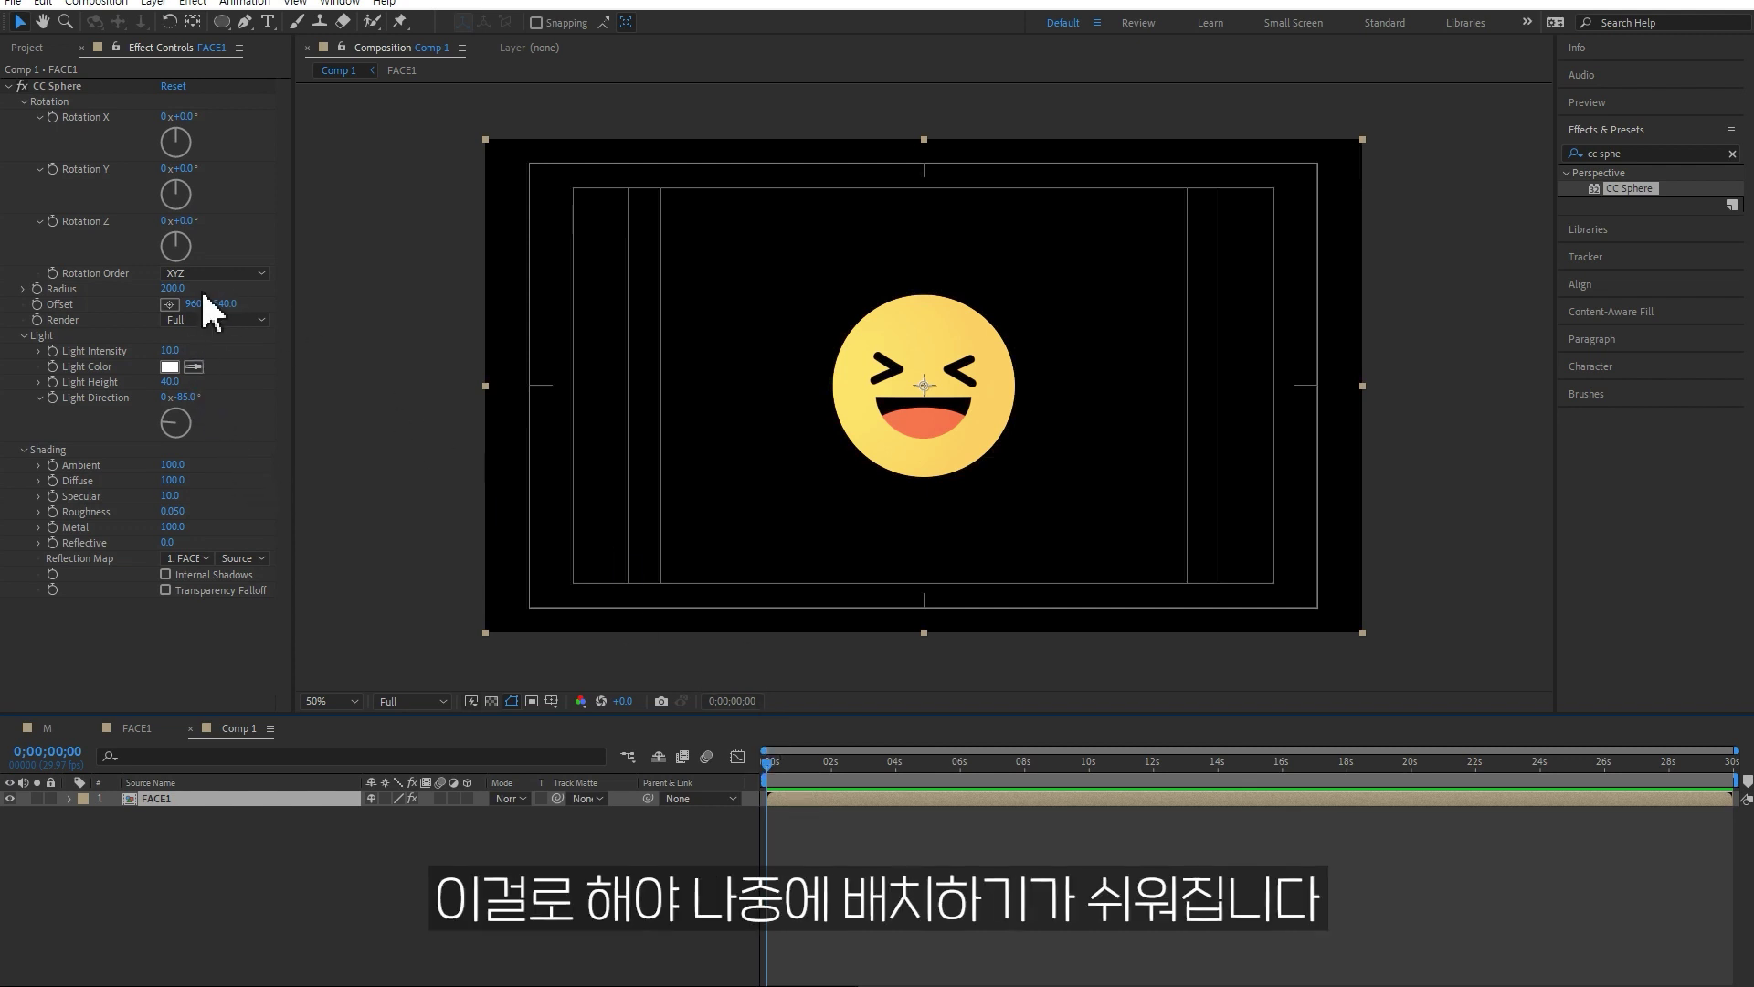
mouse_move(227, 303)
left_mouse_down()
mouse_move(314, 308)
mouse_move(286, 333)
left_mouse_up()
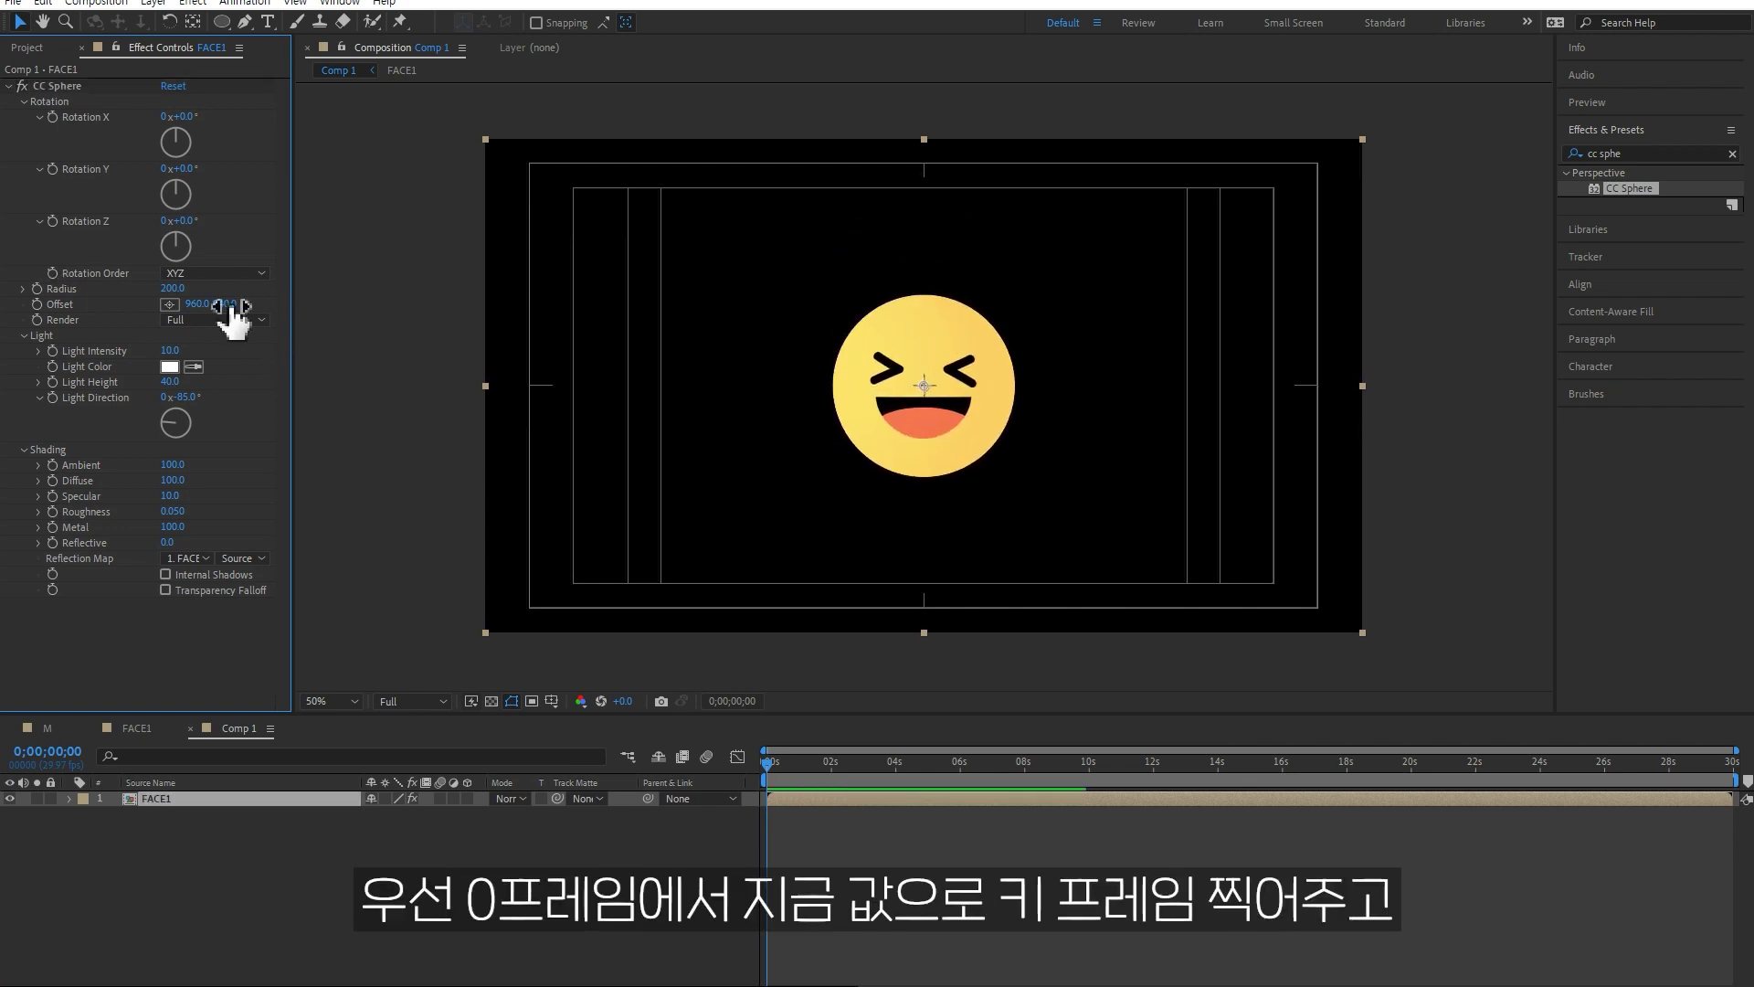
left_click(37, 305)
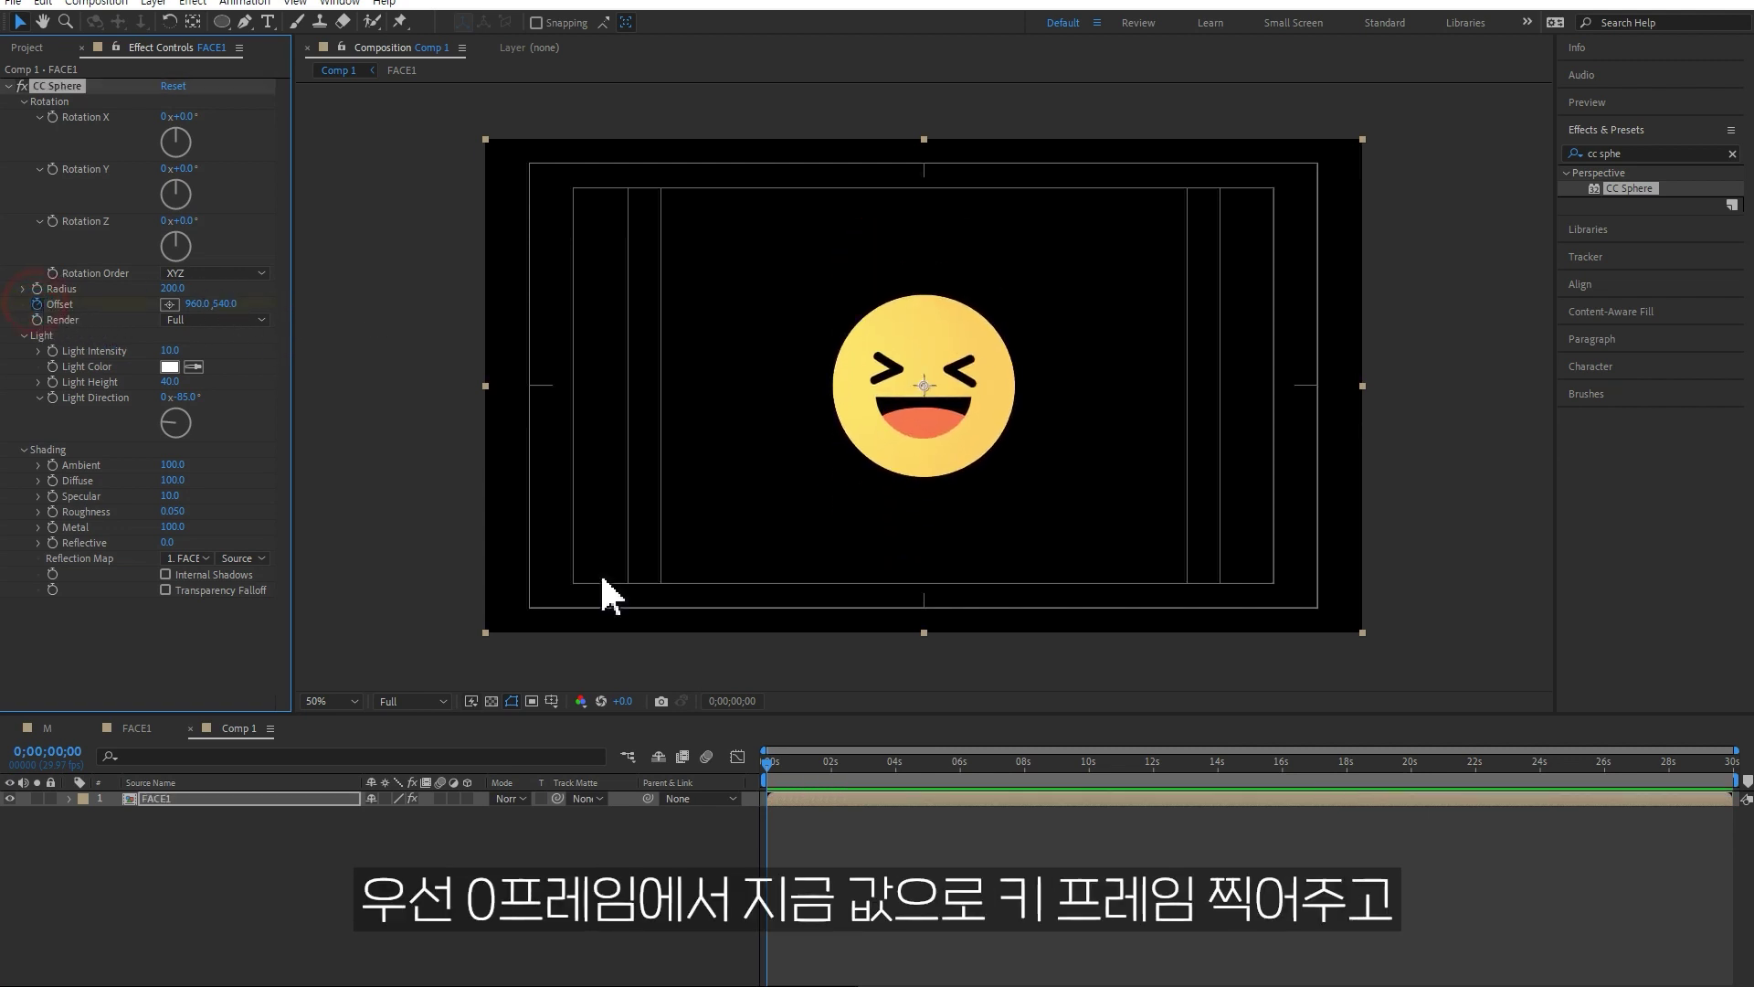
Keyframe the sphere's Offset Y at 315 at 10f and 540 at 20f, then preview.
key("u")
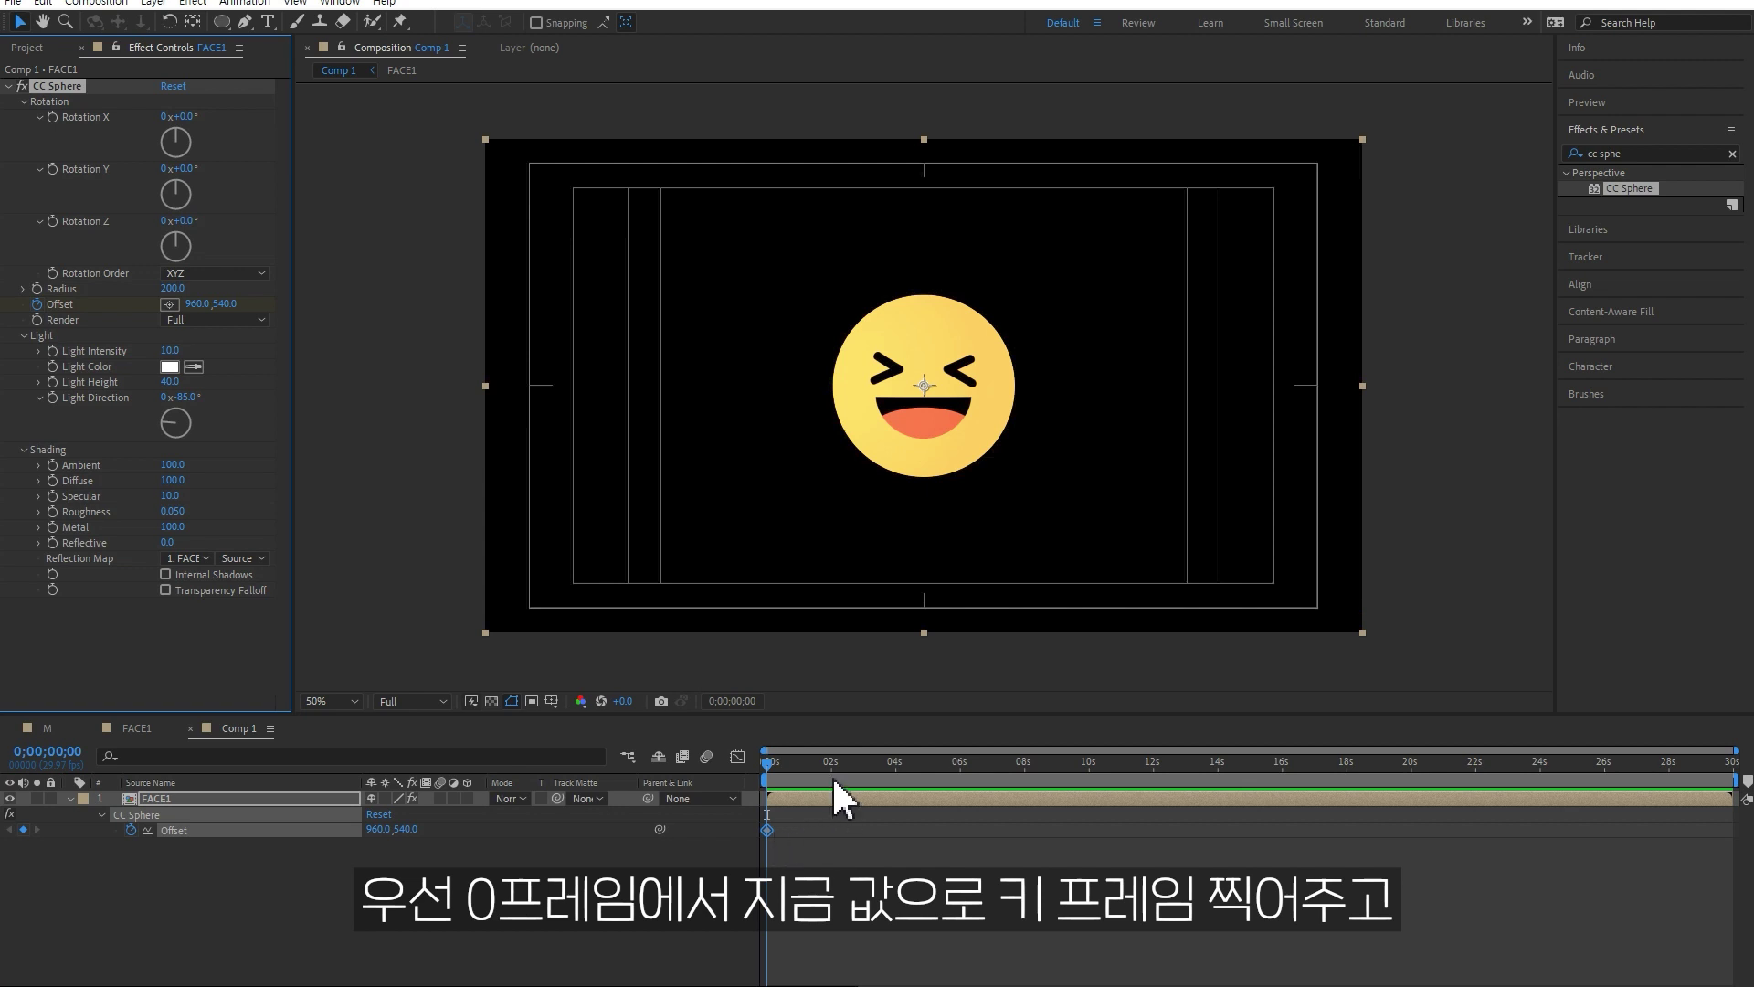
key("equal")
key("equal")
left_click(859, 776)
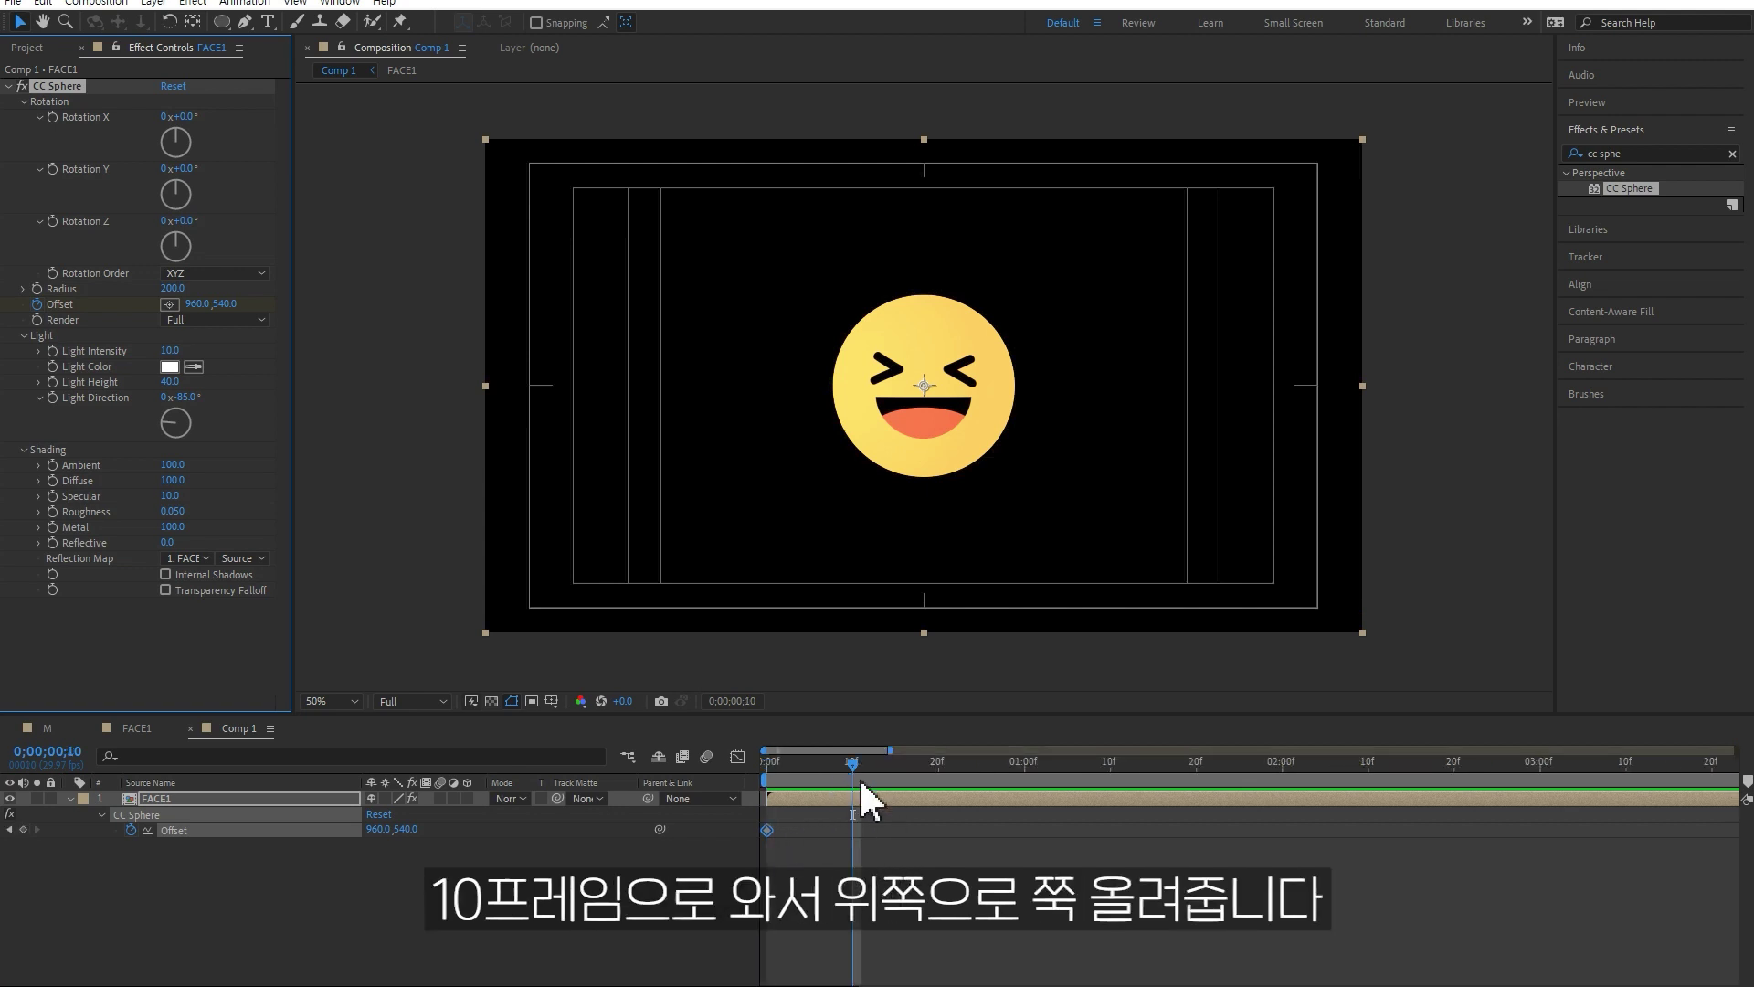
left_click_drag(229, 305, 41, 303)
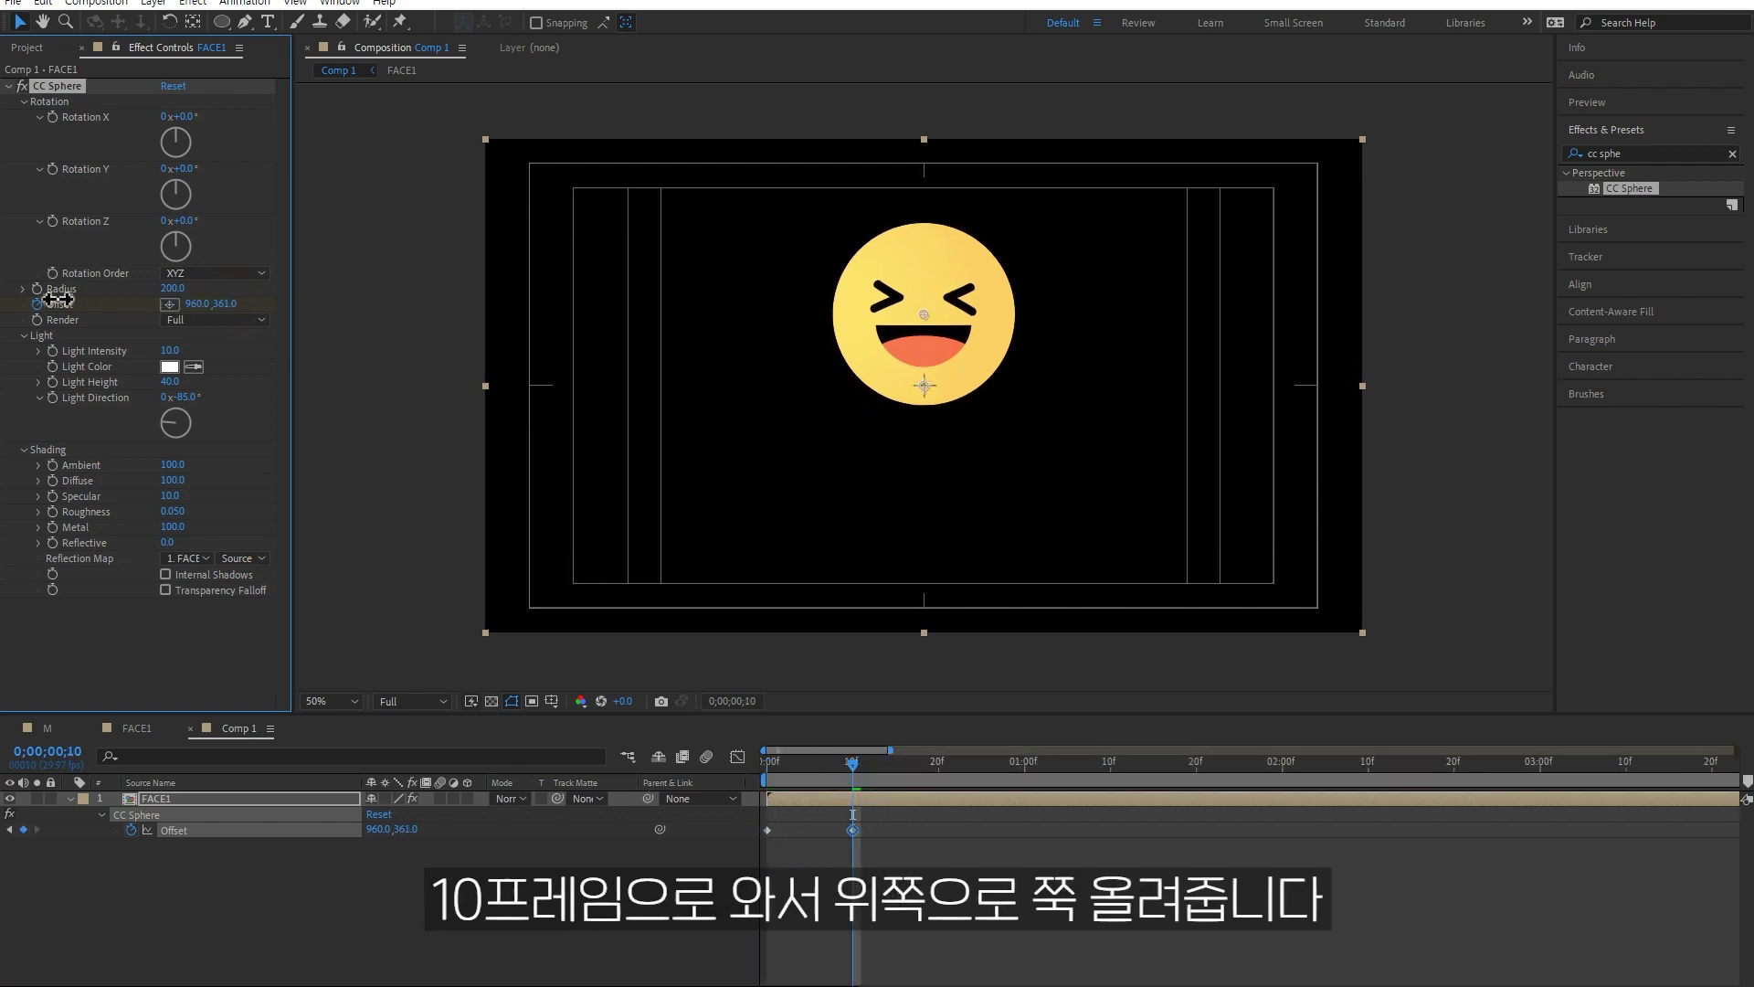
left_click(938, 772)
left_click(224, 305)
type("54")
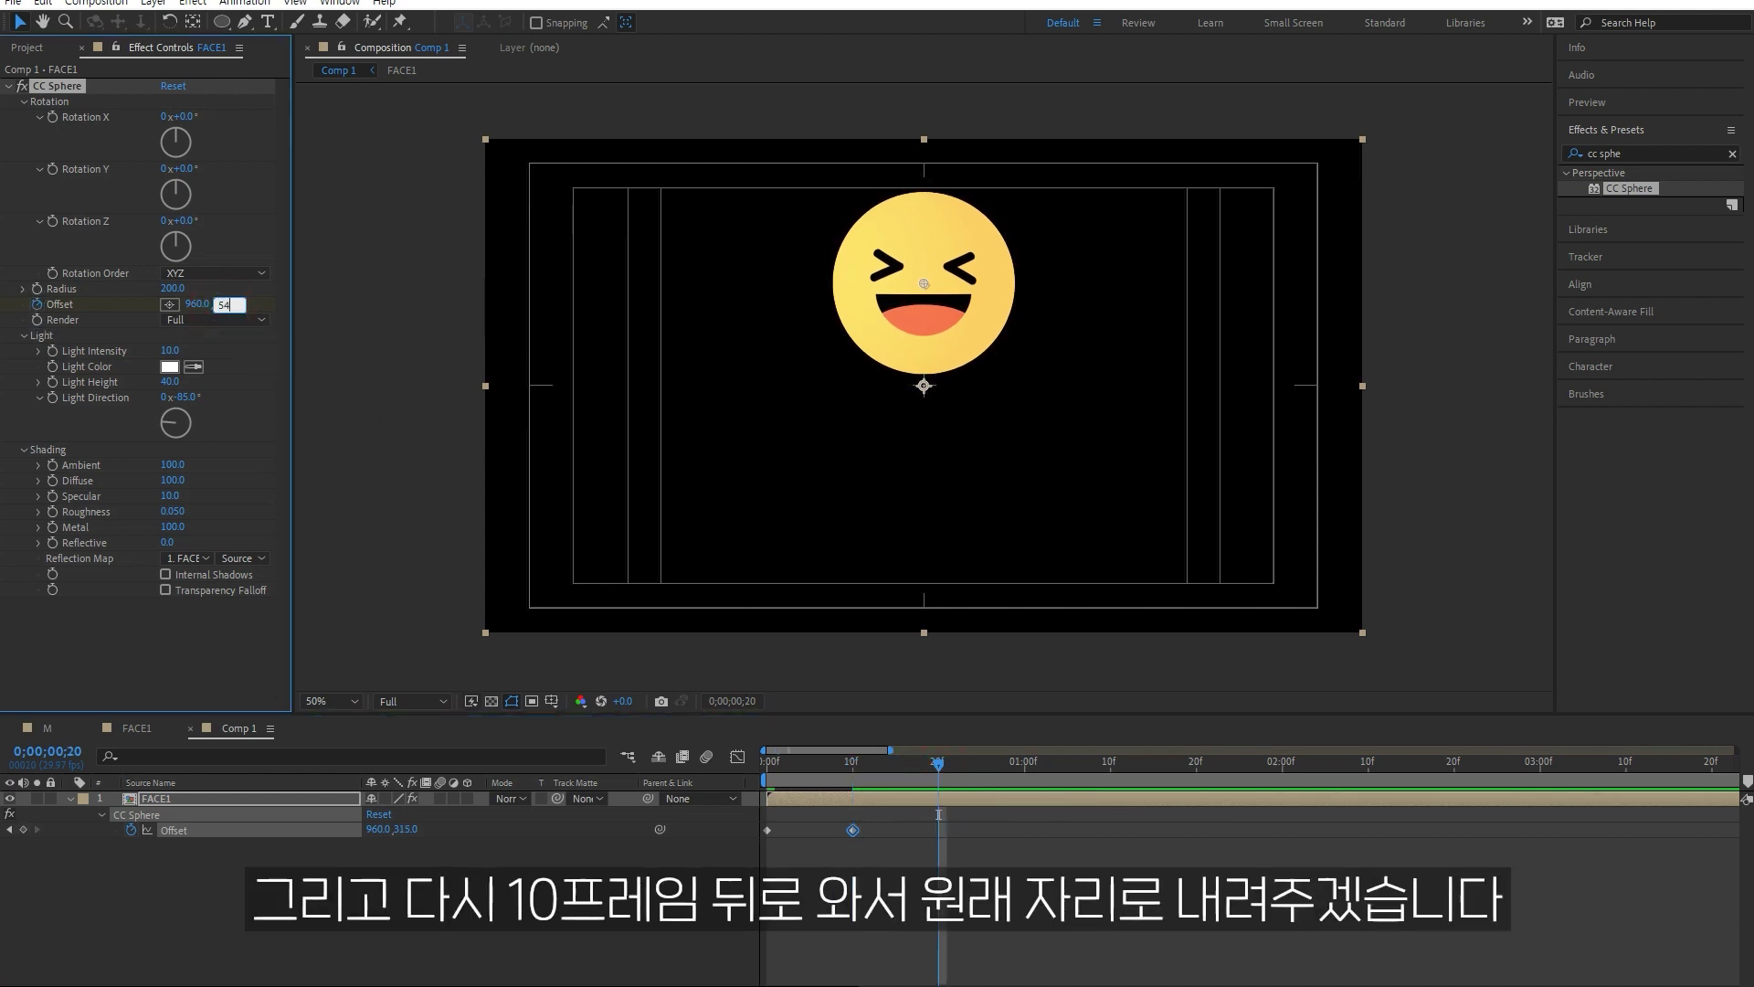
key("Return")
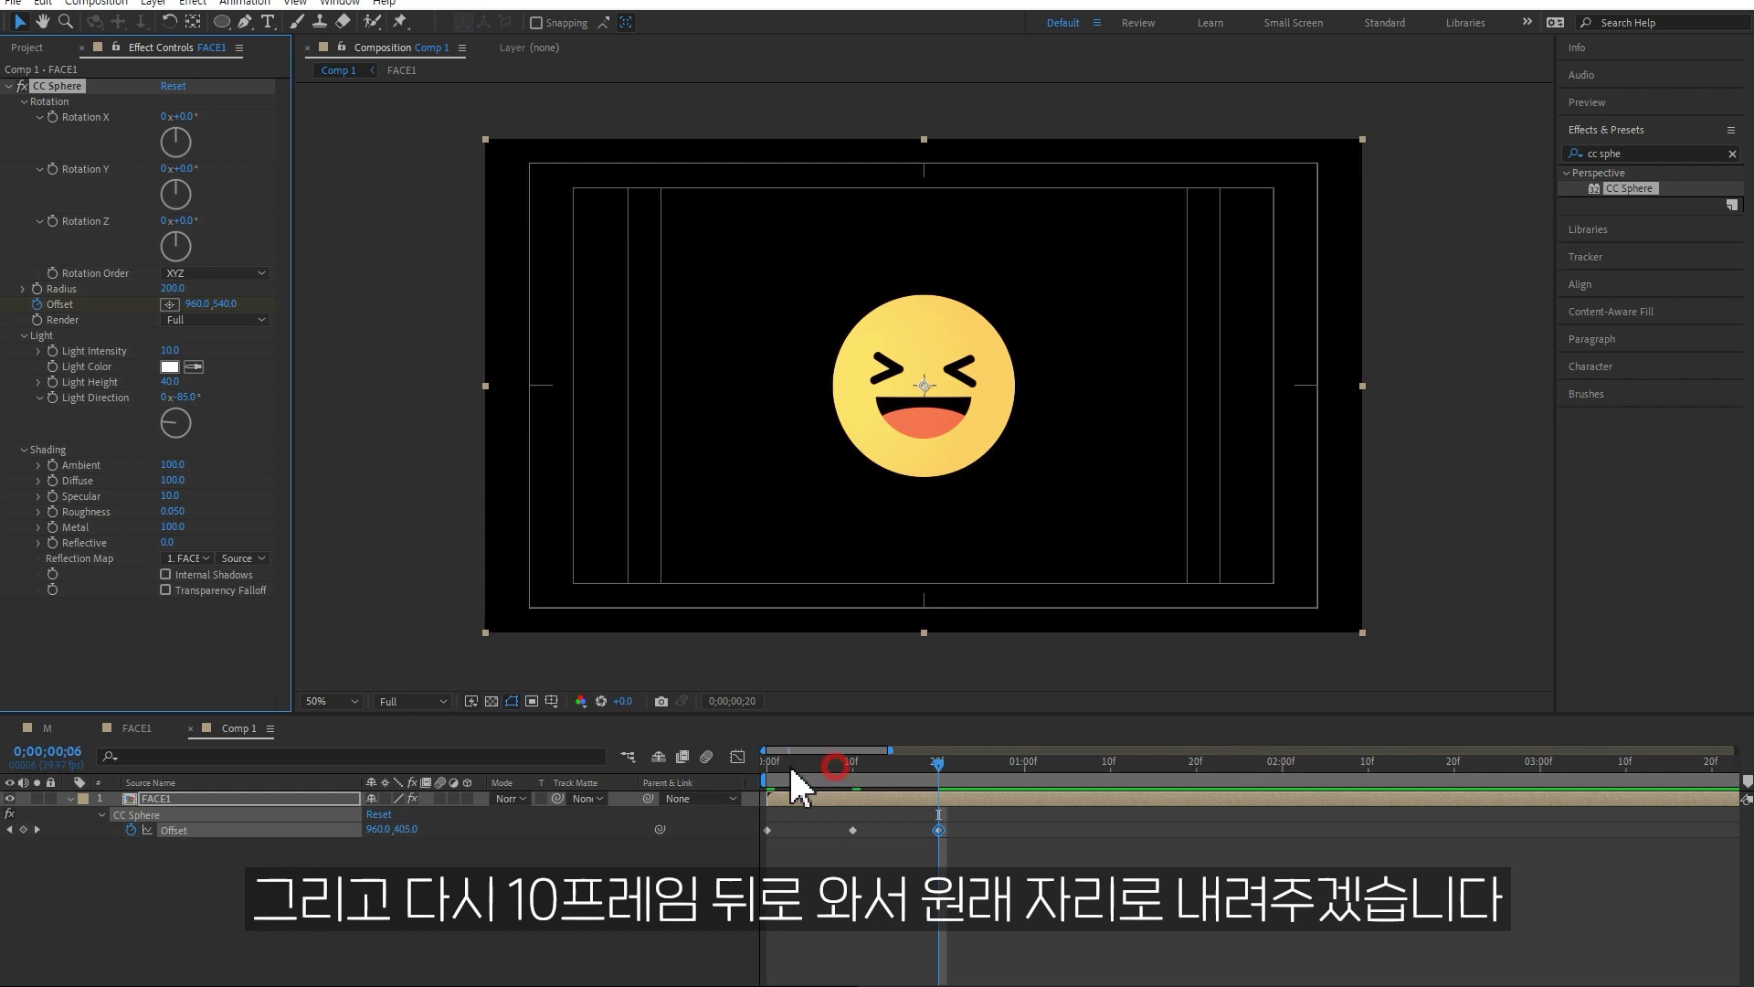
left_click_drag(801, 768, 755, 779)
key("space")
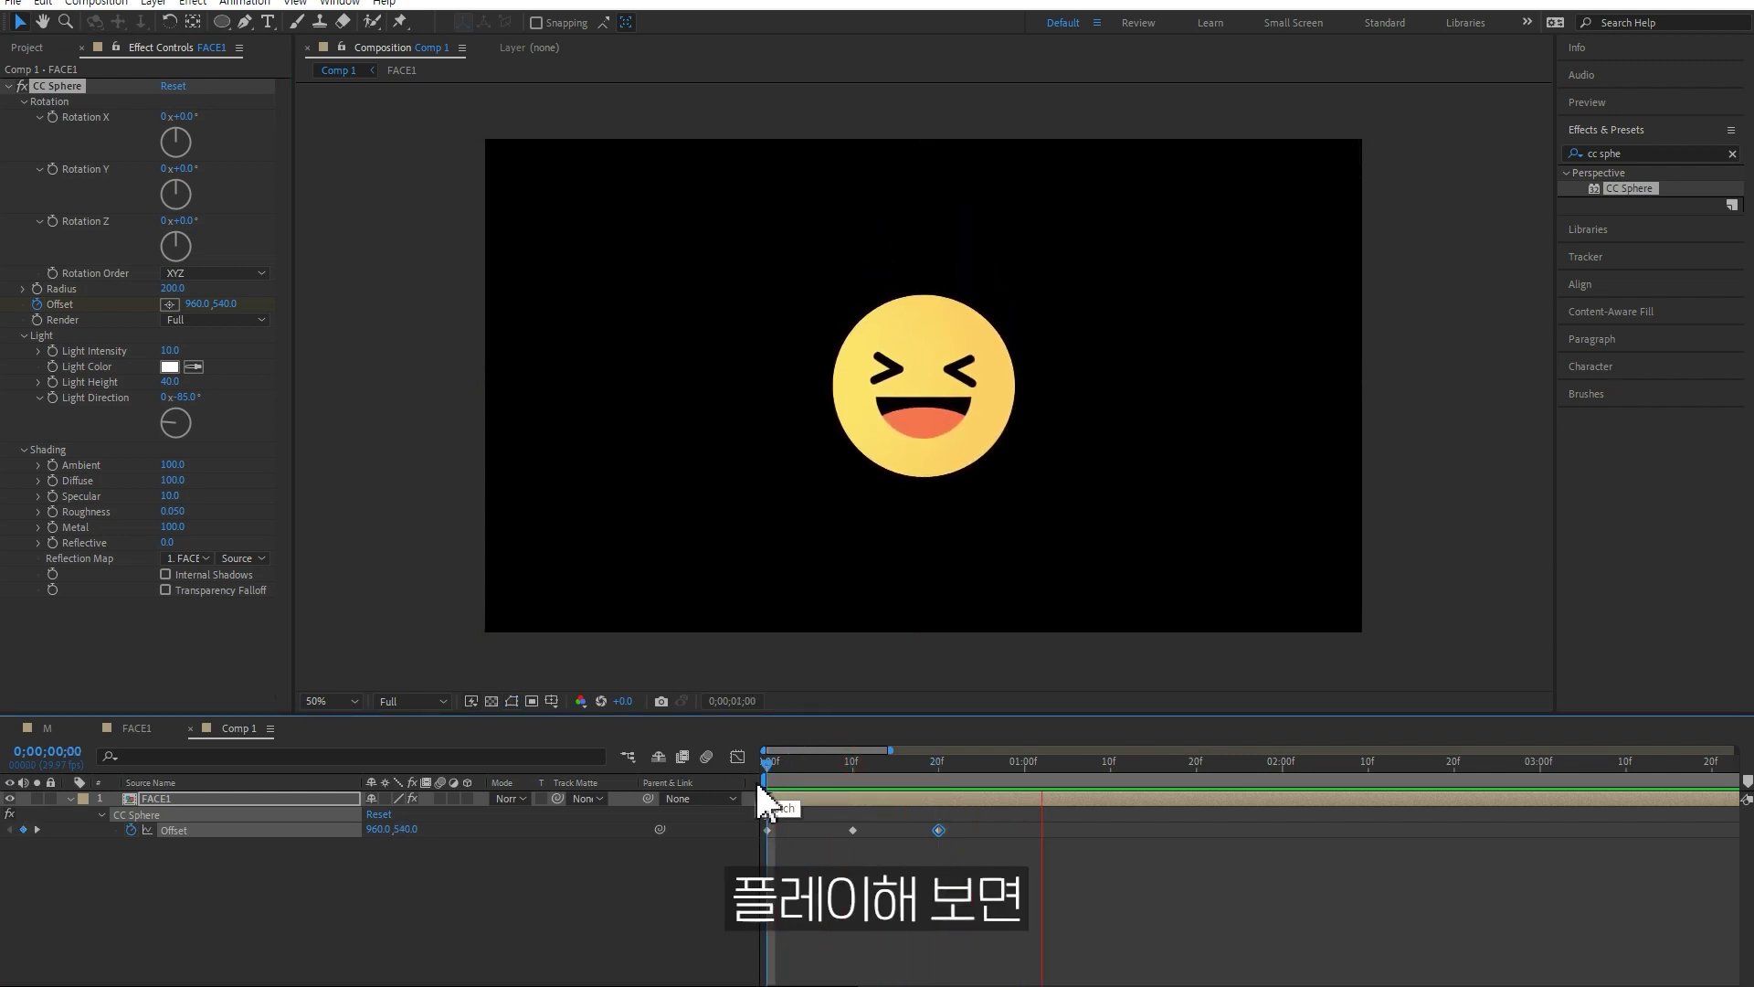
key("space")
Add Offset Y keyframes of 517 at 25f and 540 at 1:00 for the first small hop.
left_click(937, 764)
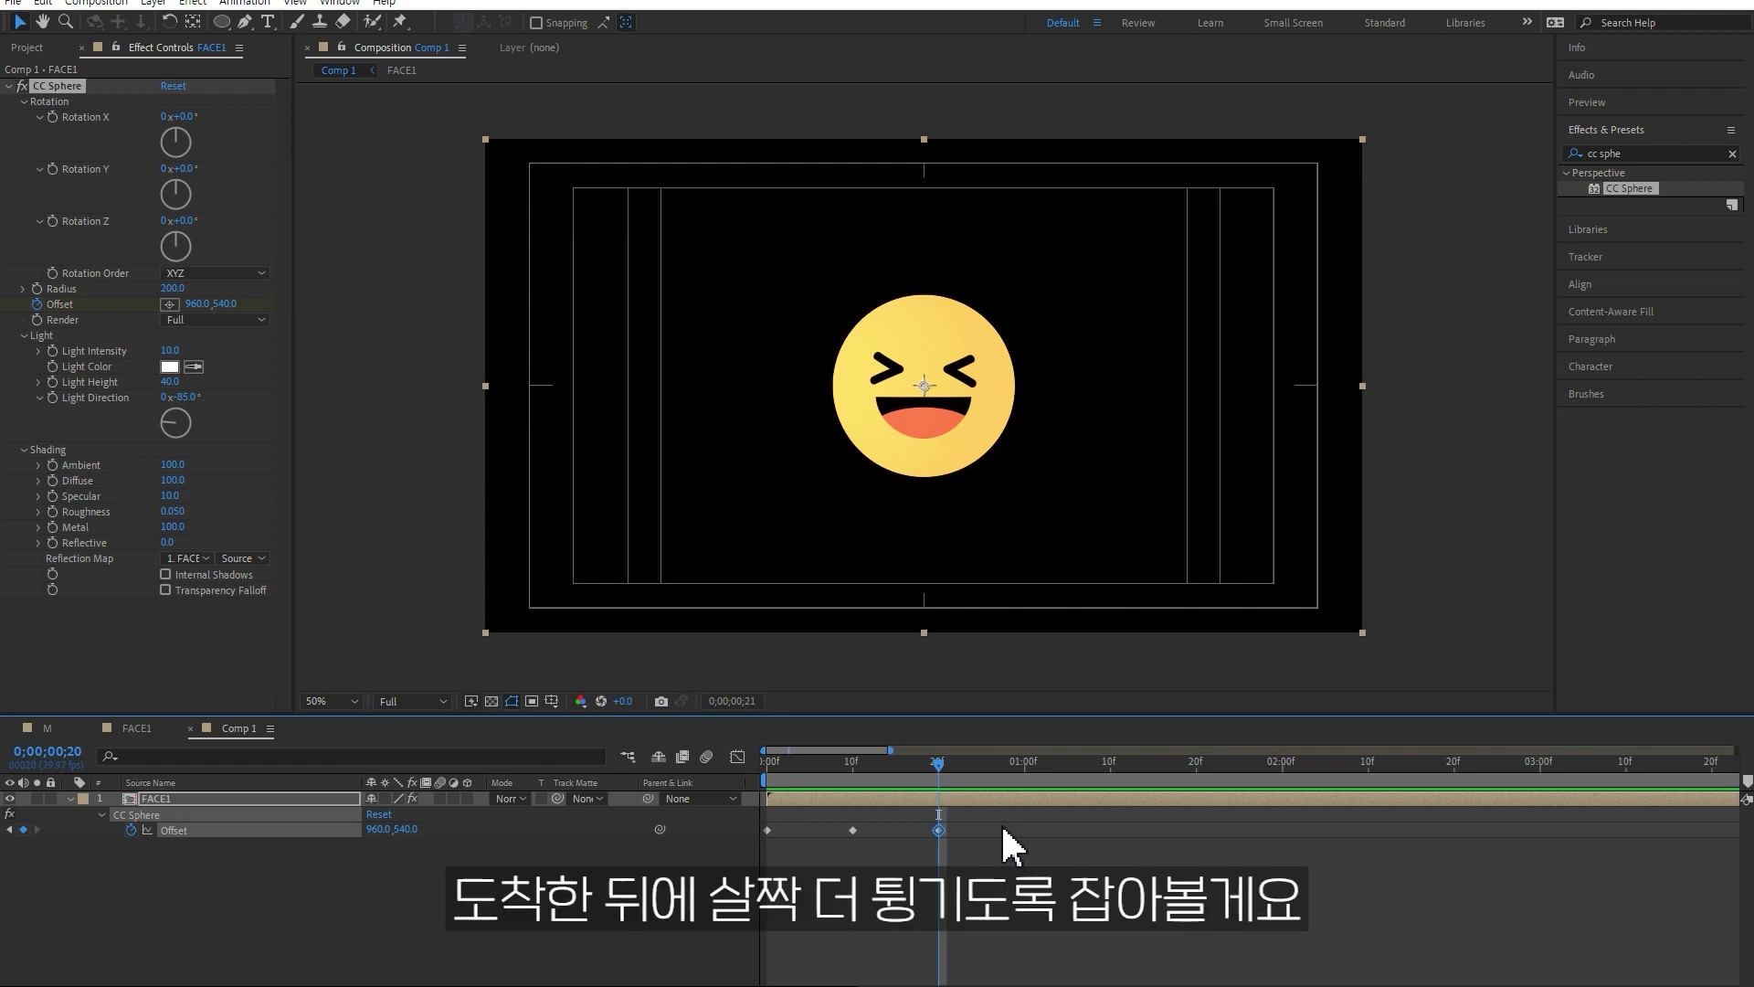
key("Page_Down")
key("Page_Down")
key("Page_Down")
key("Page_Down")
key("Page_Down")
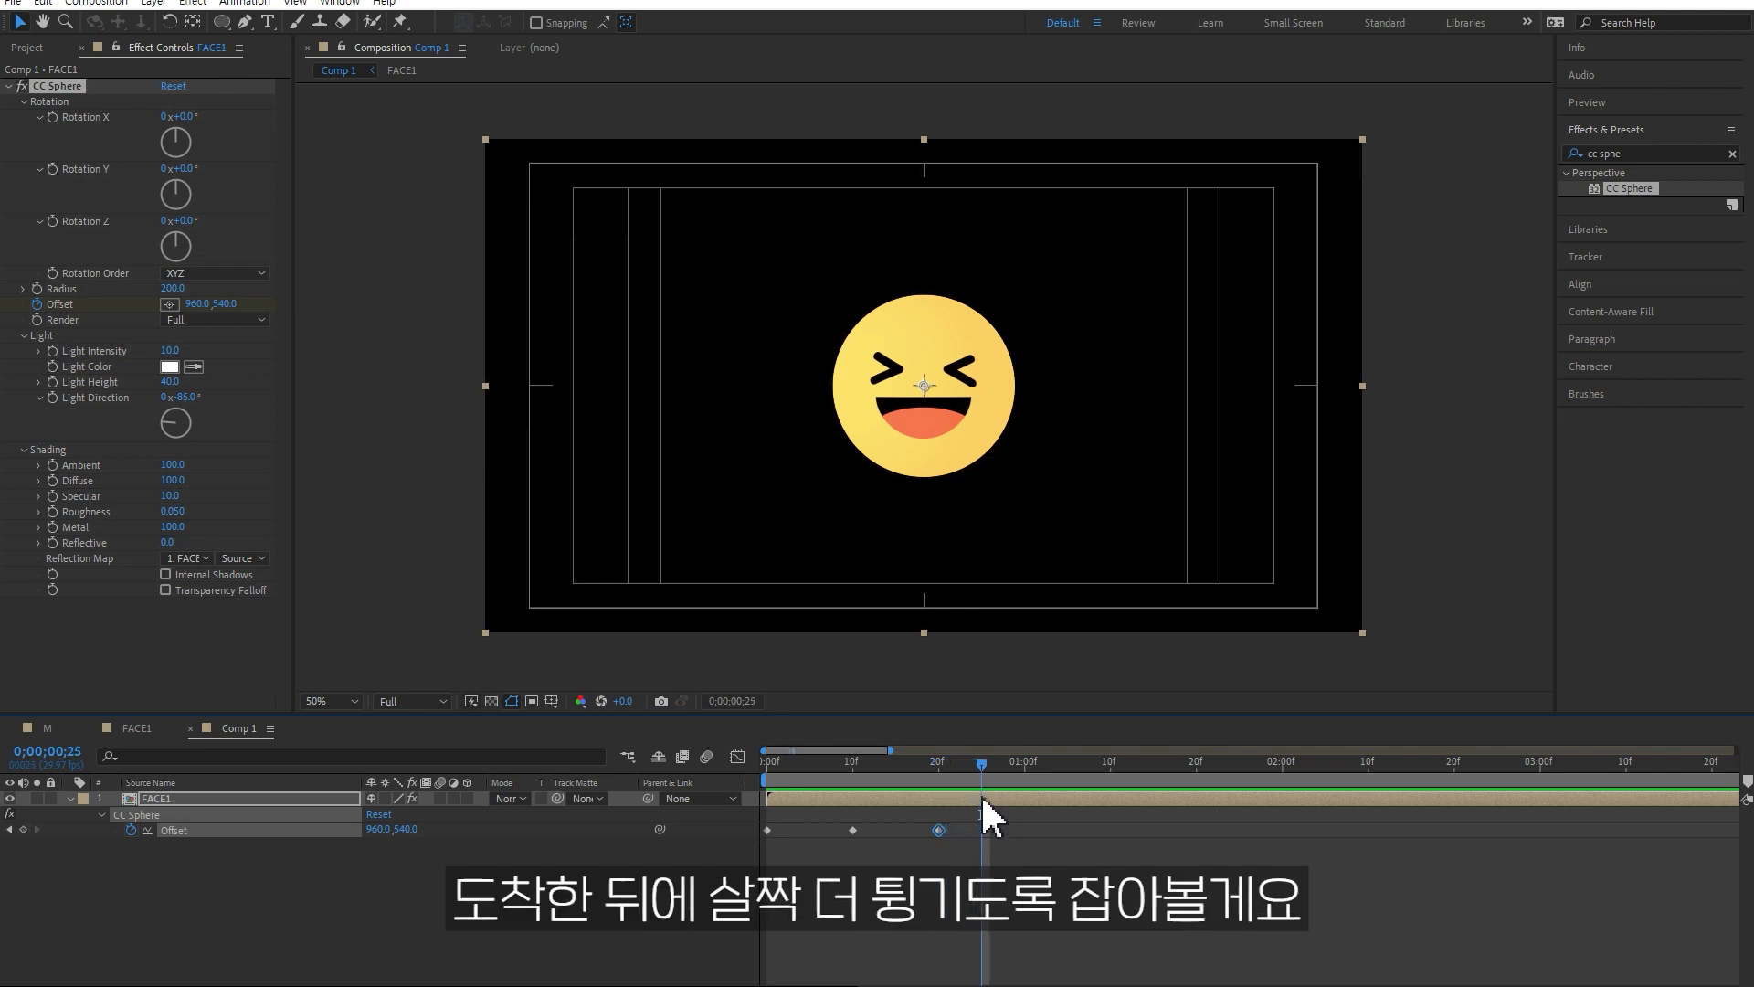
left_click(219, 304)
left_click_drag(219, 305, 198, 304)
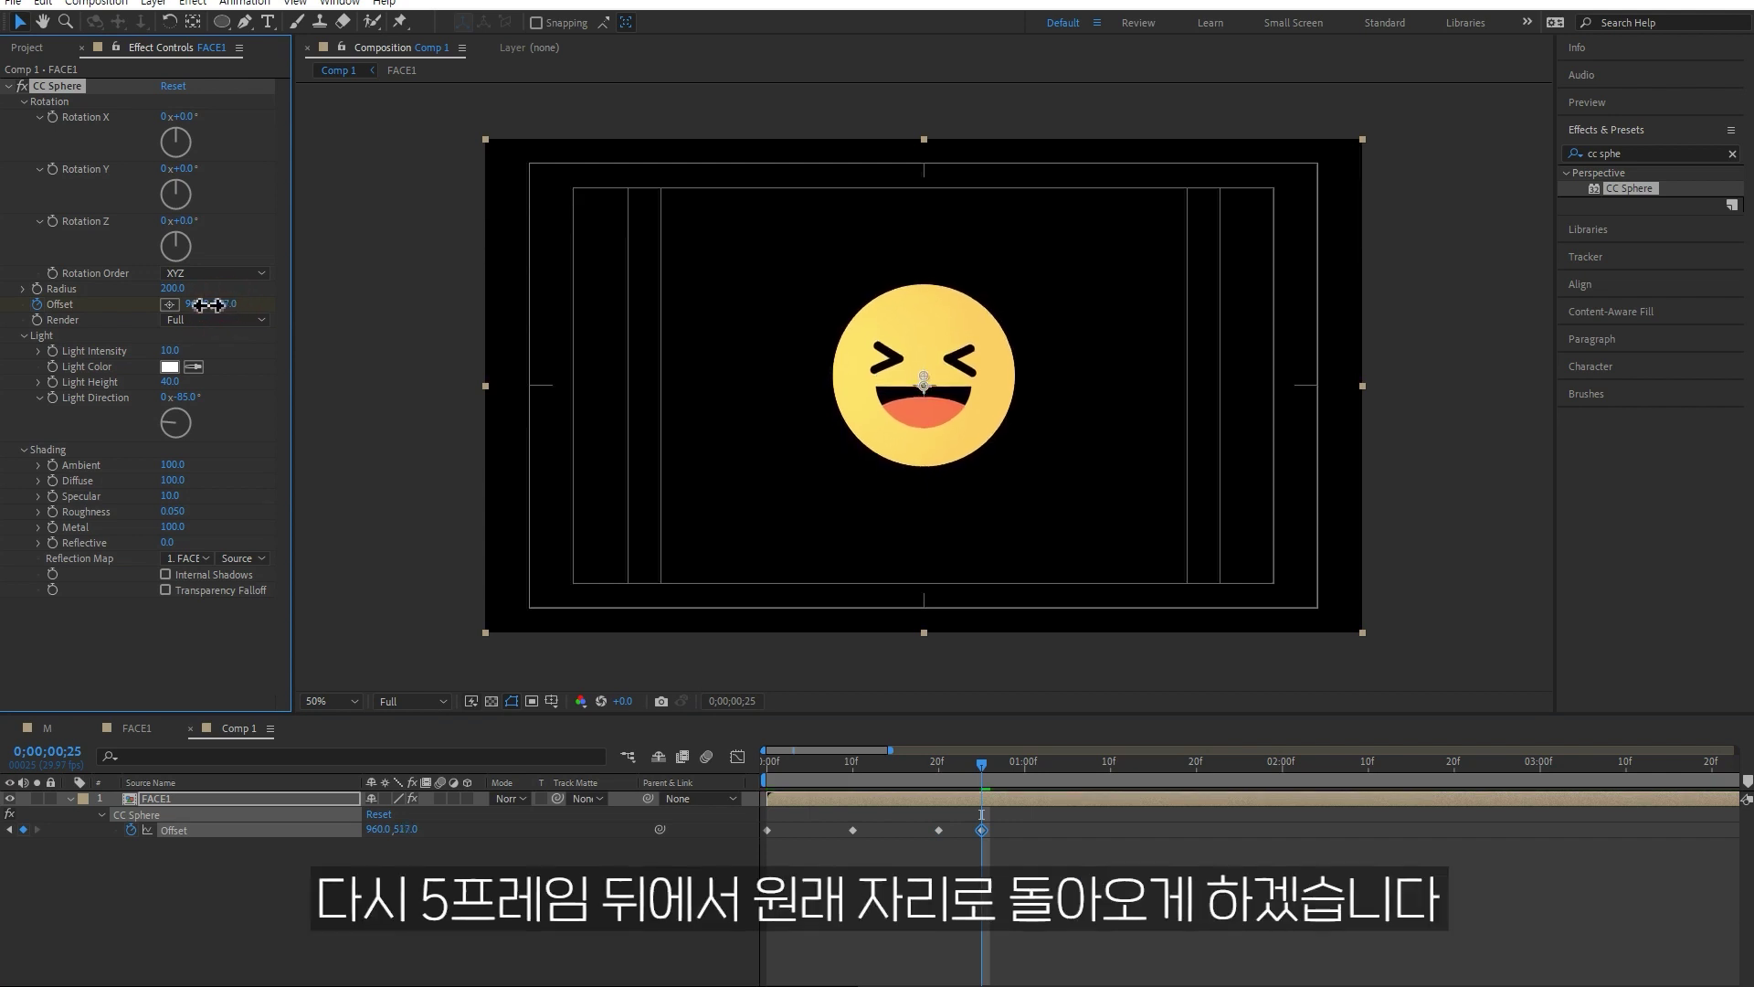
left_click(1025, 763)
left_click(224, 304)
type("540")
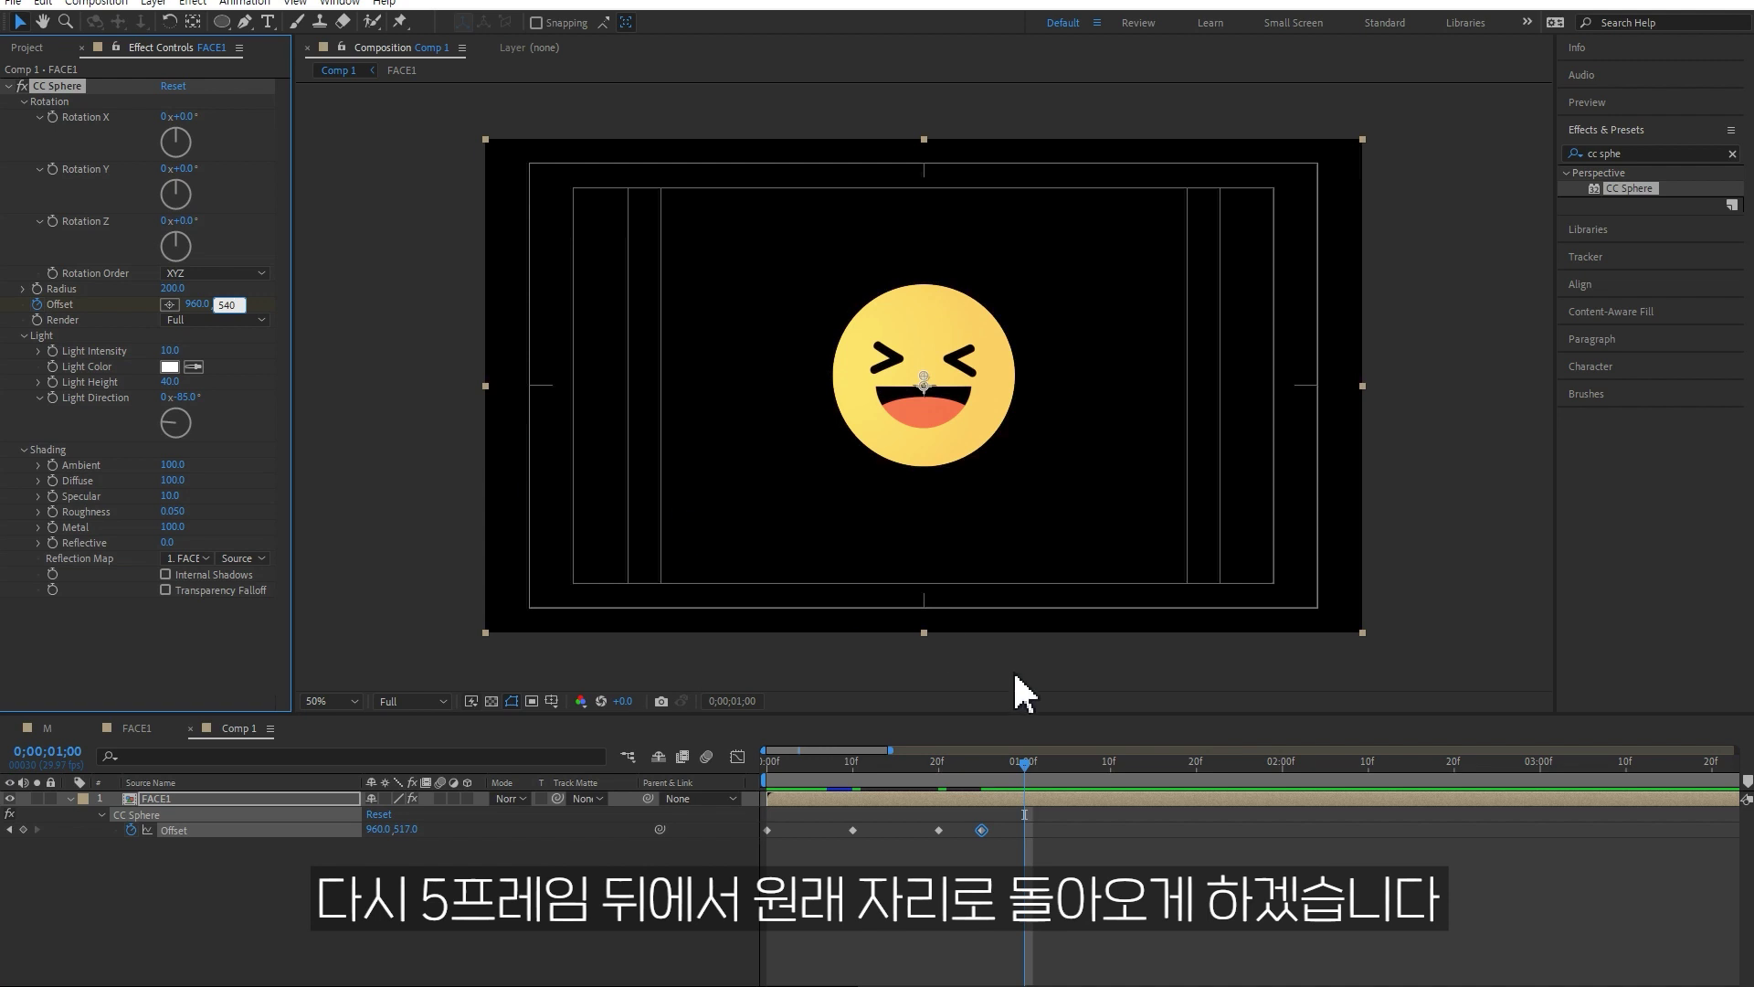
key("Return")
Add Offset Y keyframes of 528 at 1:05 and 540 at 1:10, then preview the bounce.
left_click(1065, 762)
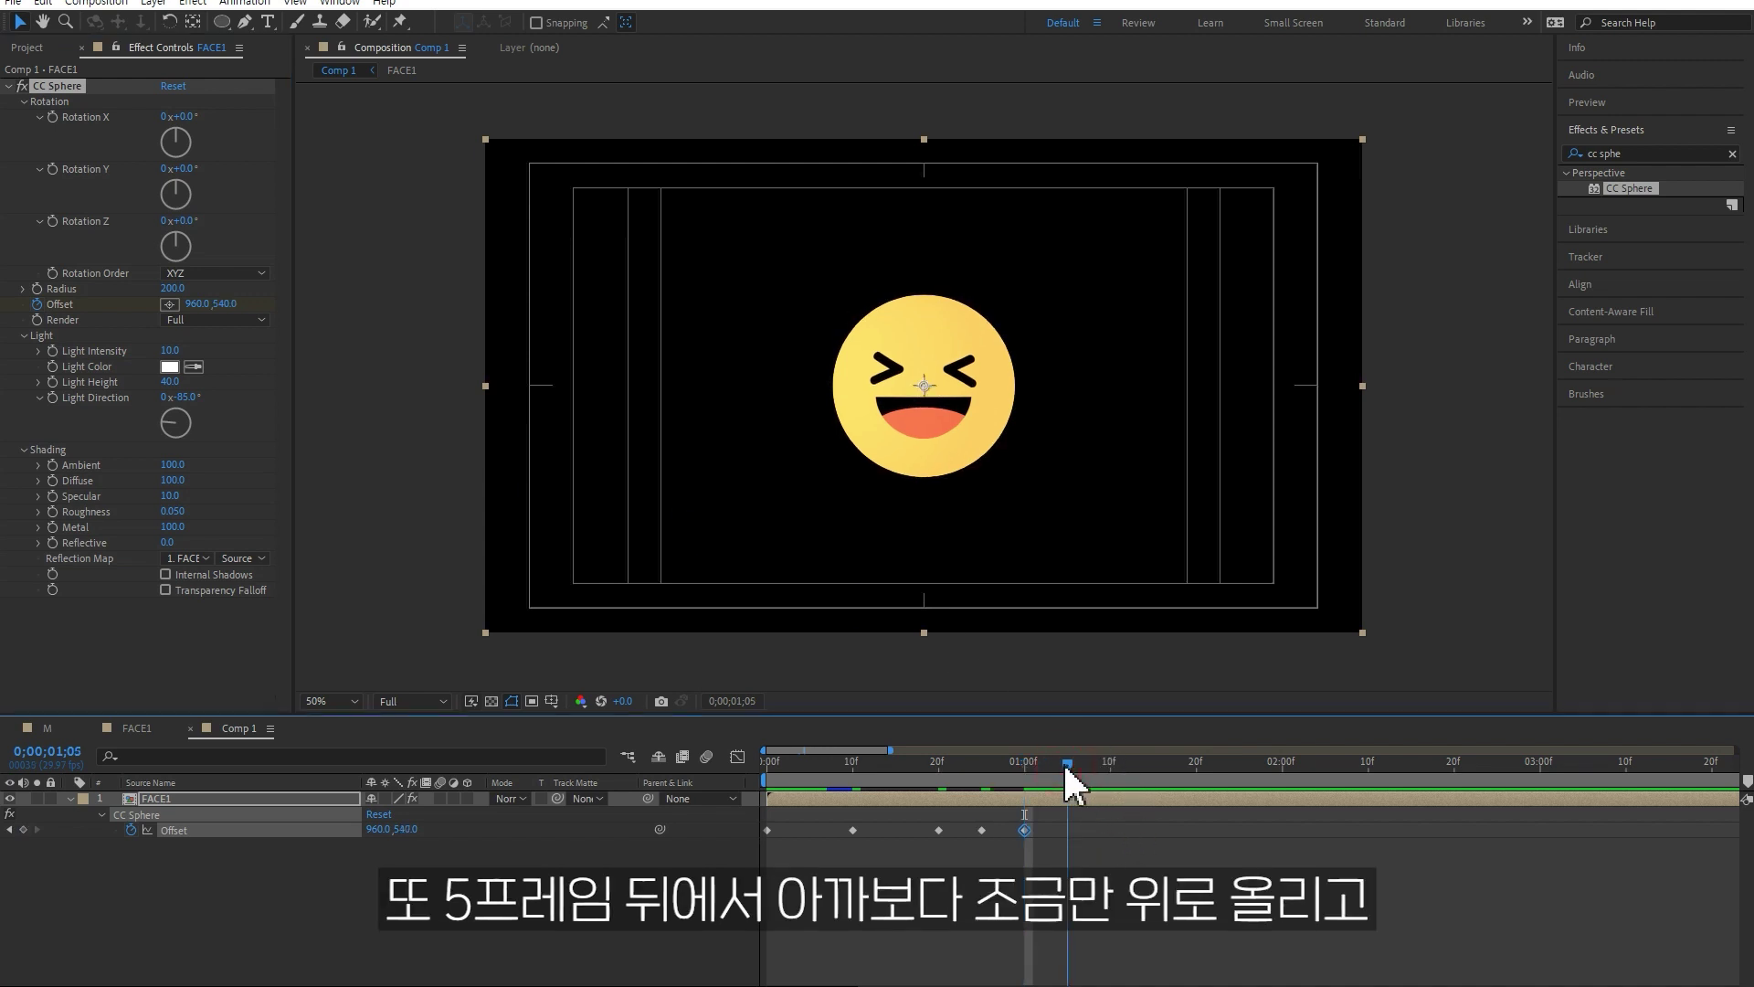
left_click_drag(232, 304, 219, 303)
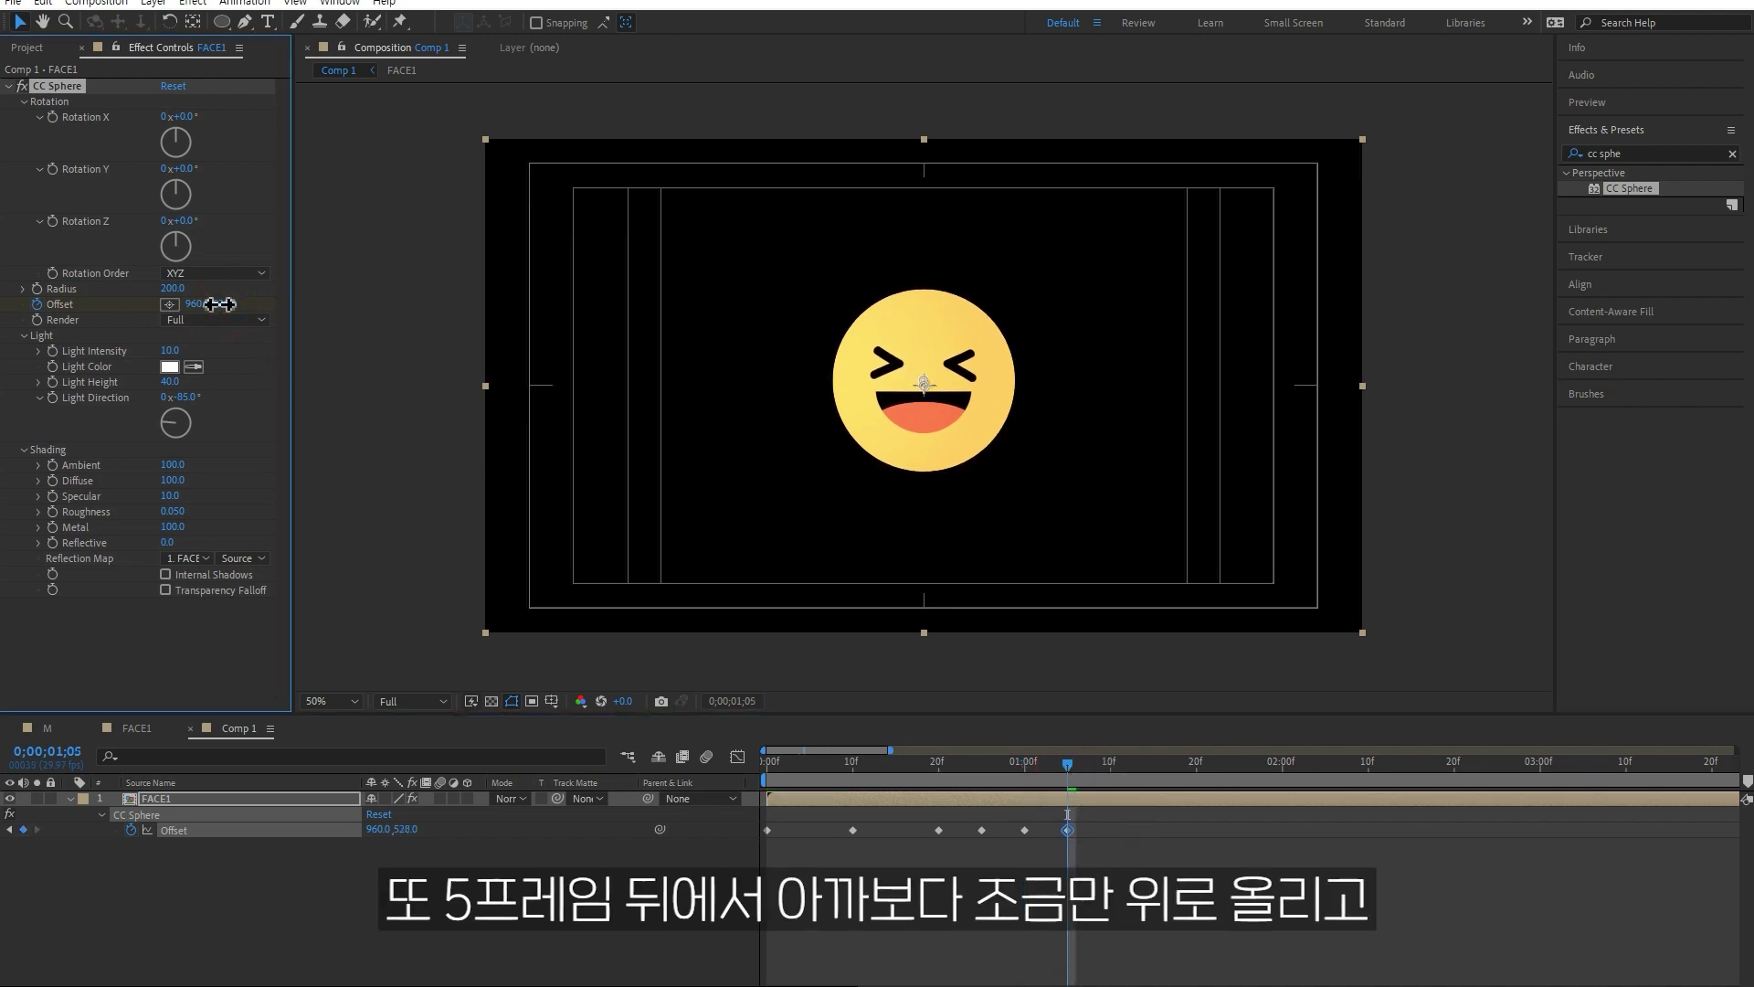
left_click(1109, 762)
left_click(226, 303)
type("540")
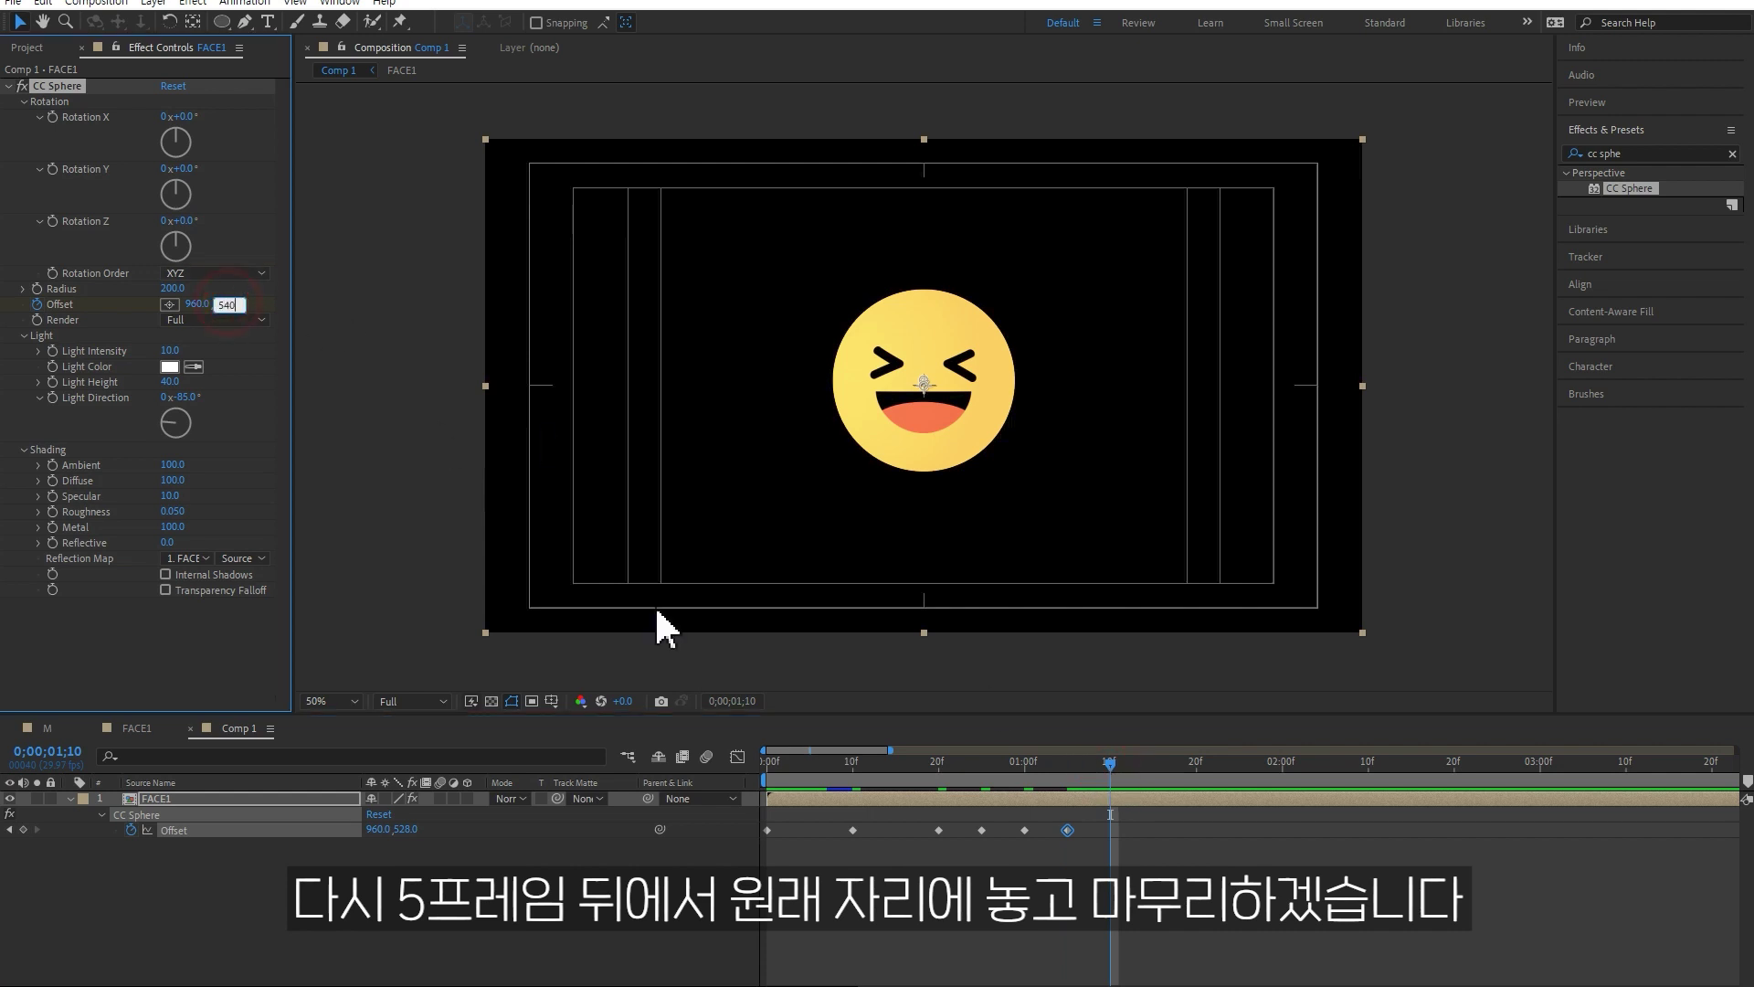
key("Return")
left_click(1178, 900)
key("space")
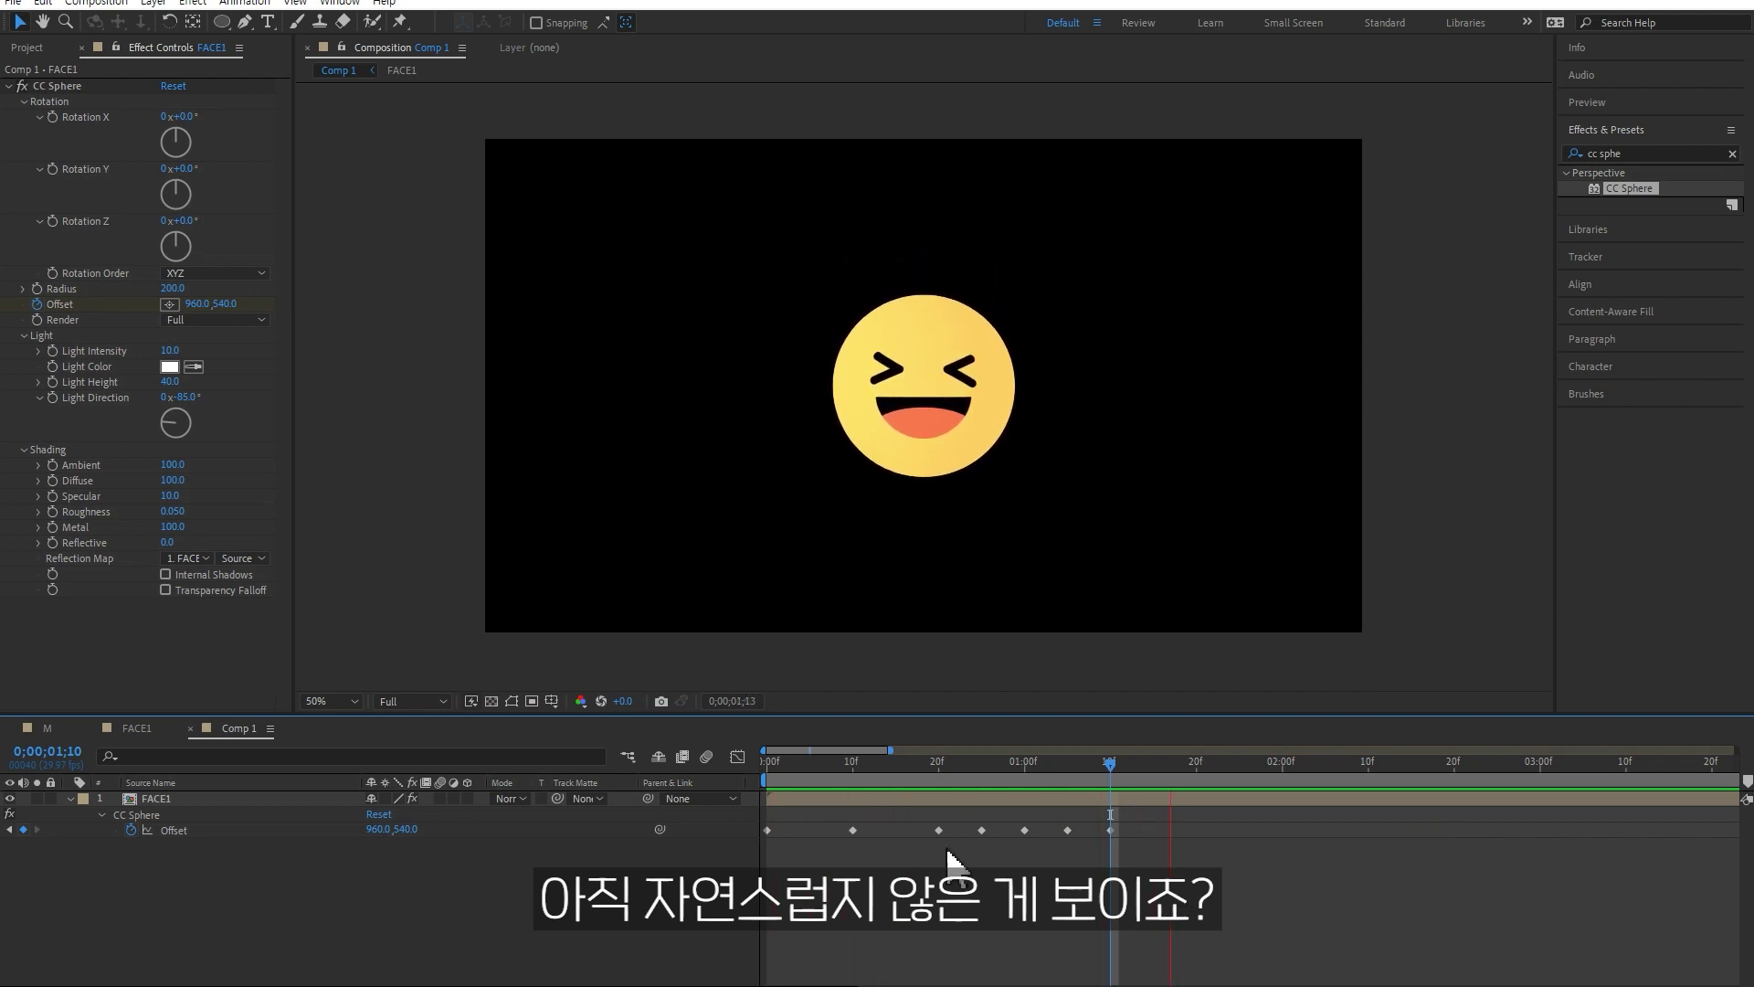
Easy Ease the first two Offset keyframes and widen their Graph Editor influence to about 83%.
key("space")
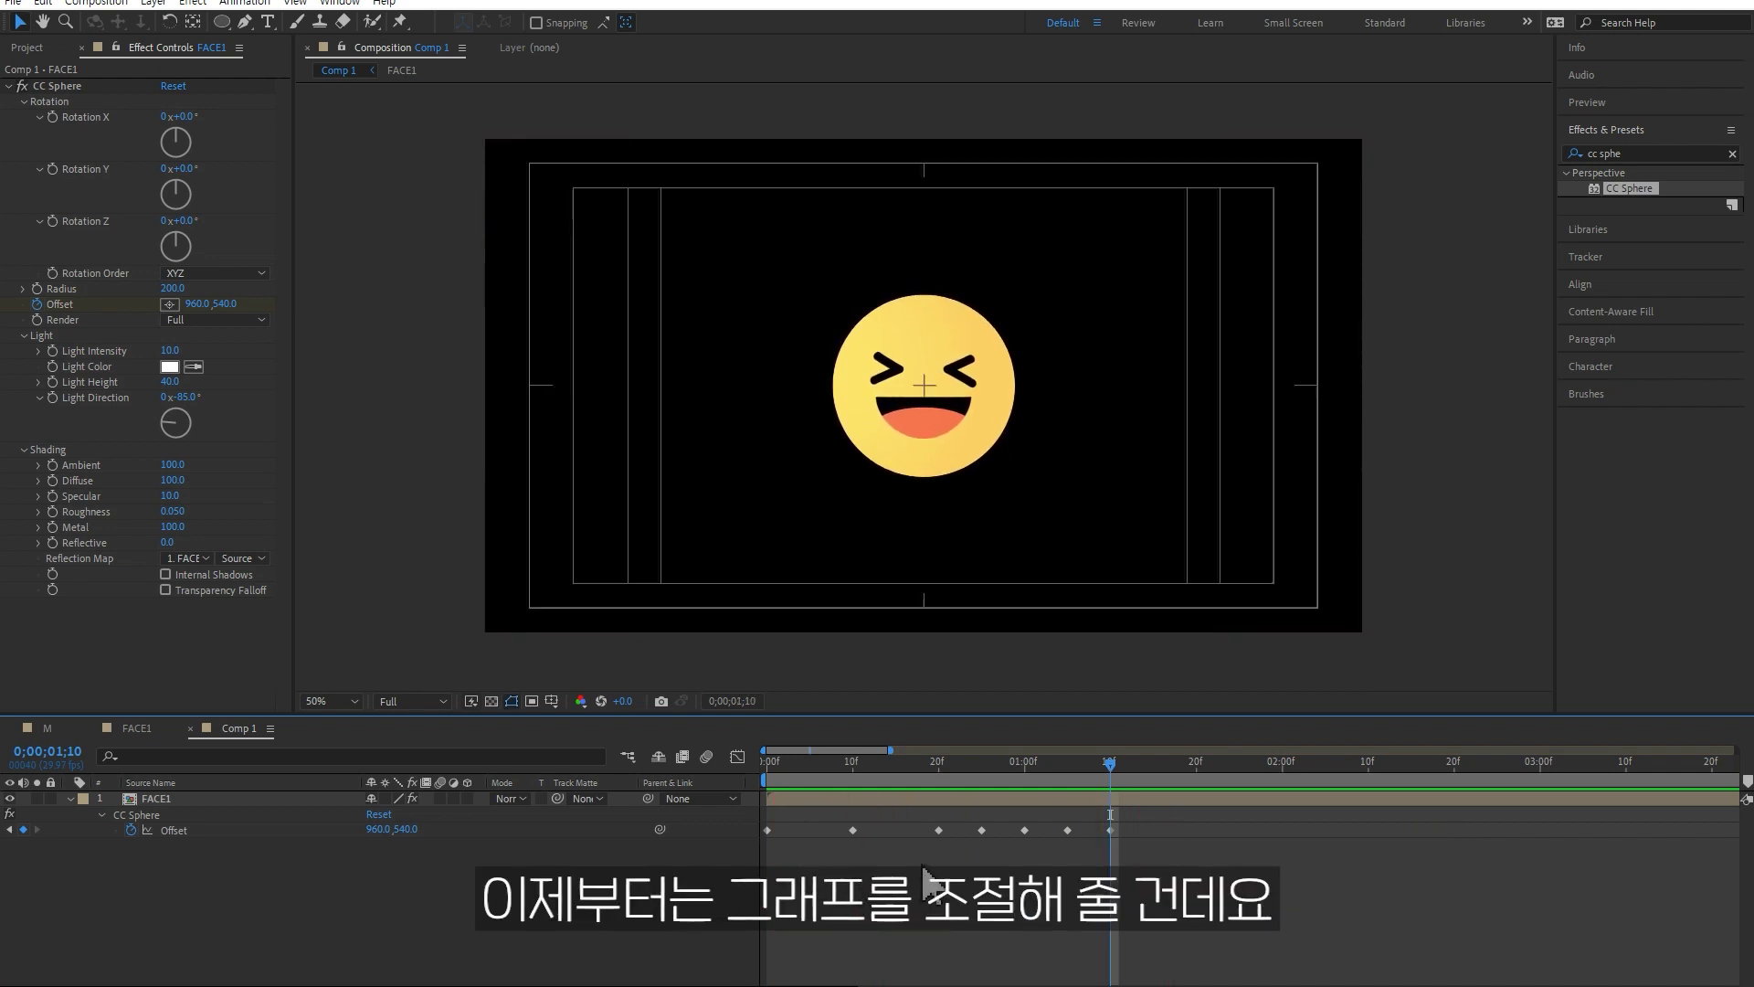
left_click_drag(904, 860, 729, 823)
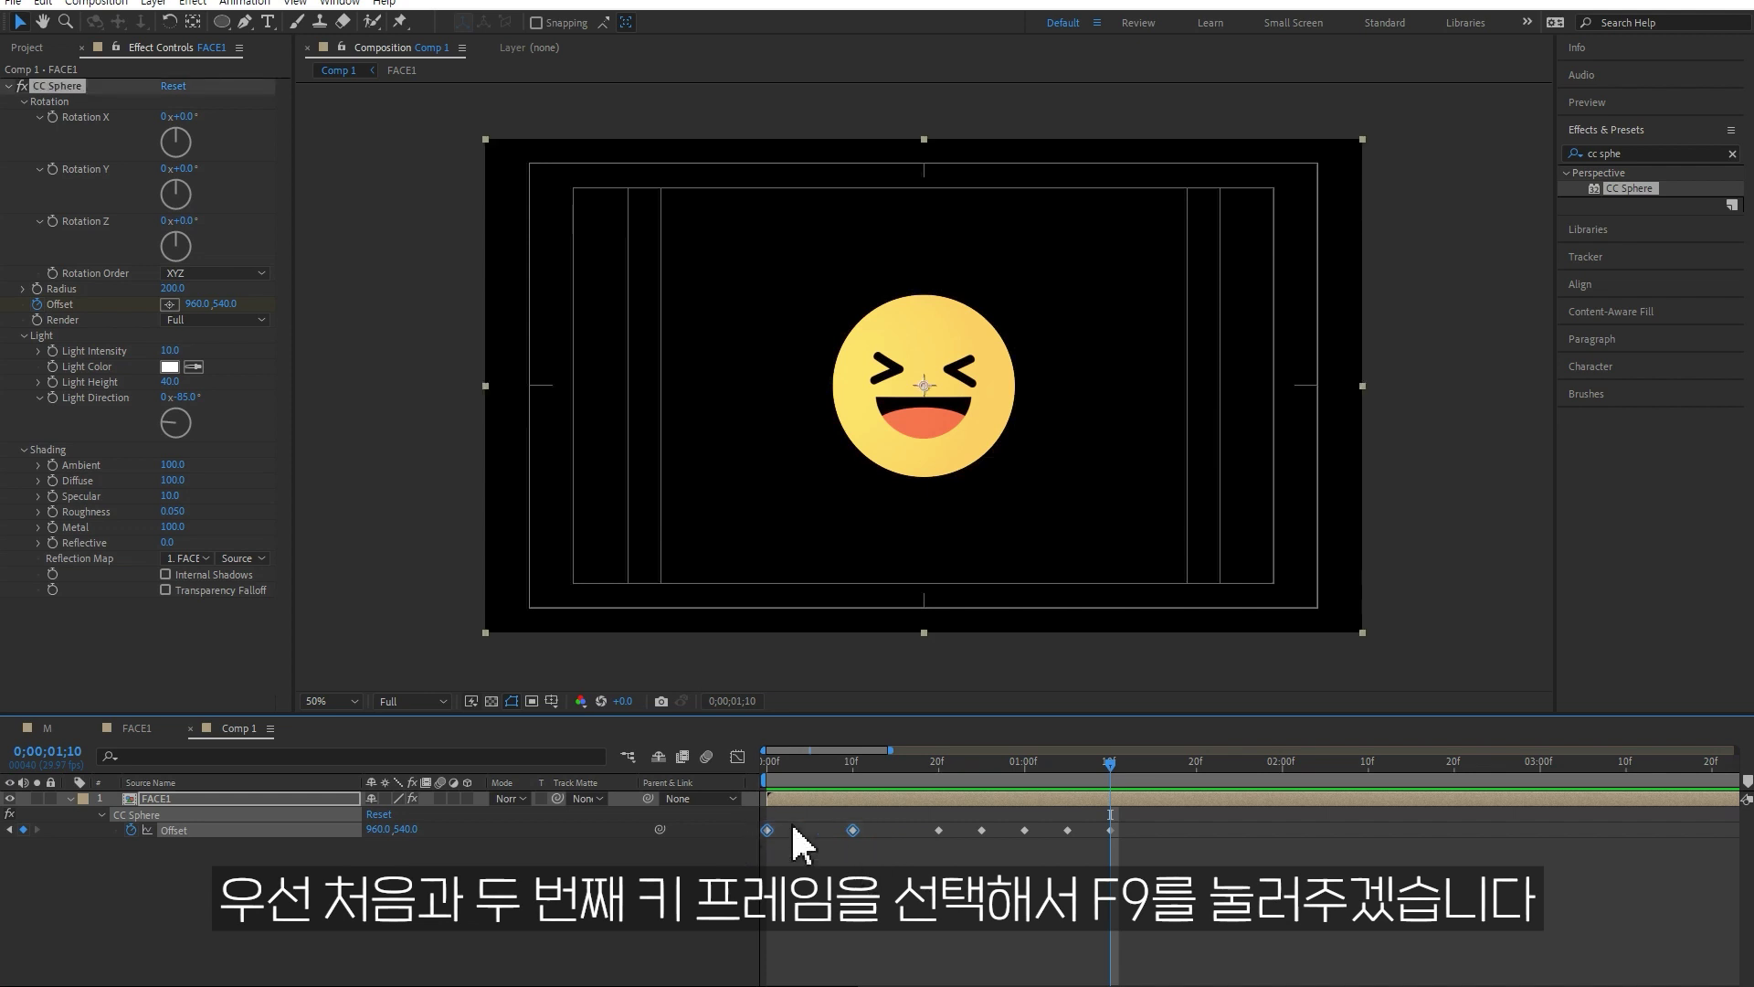
key("F9")
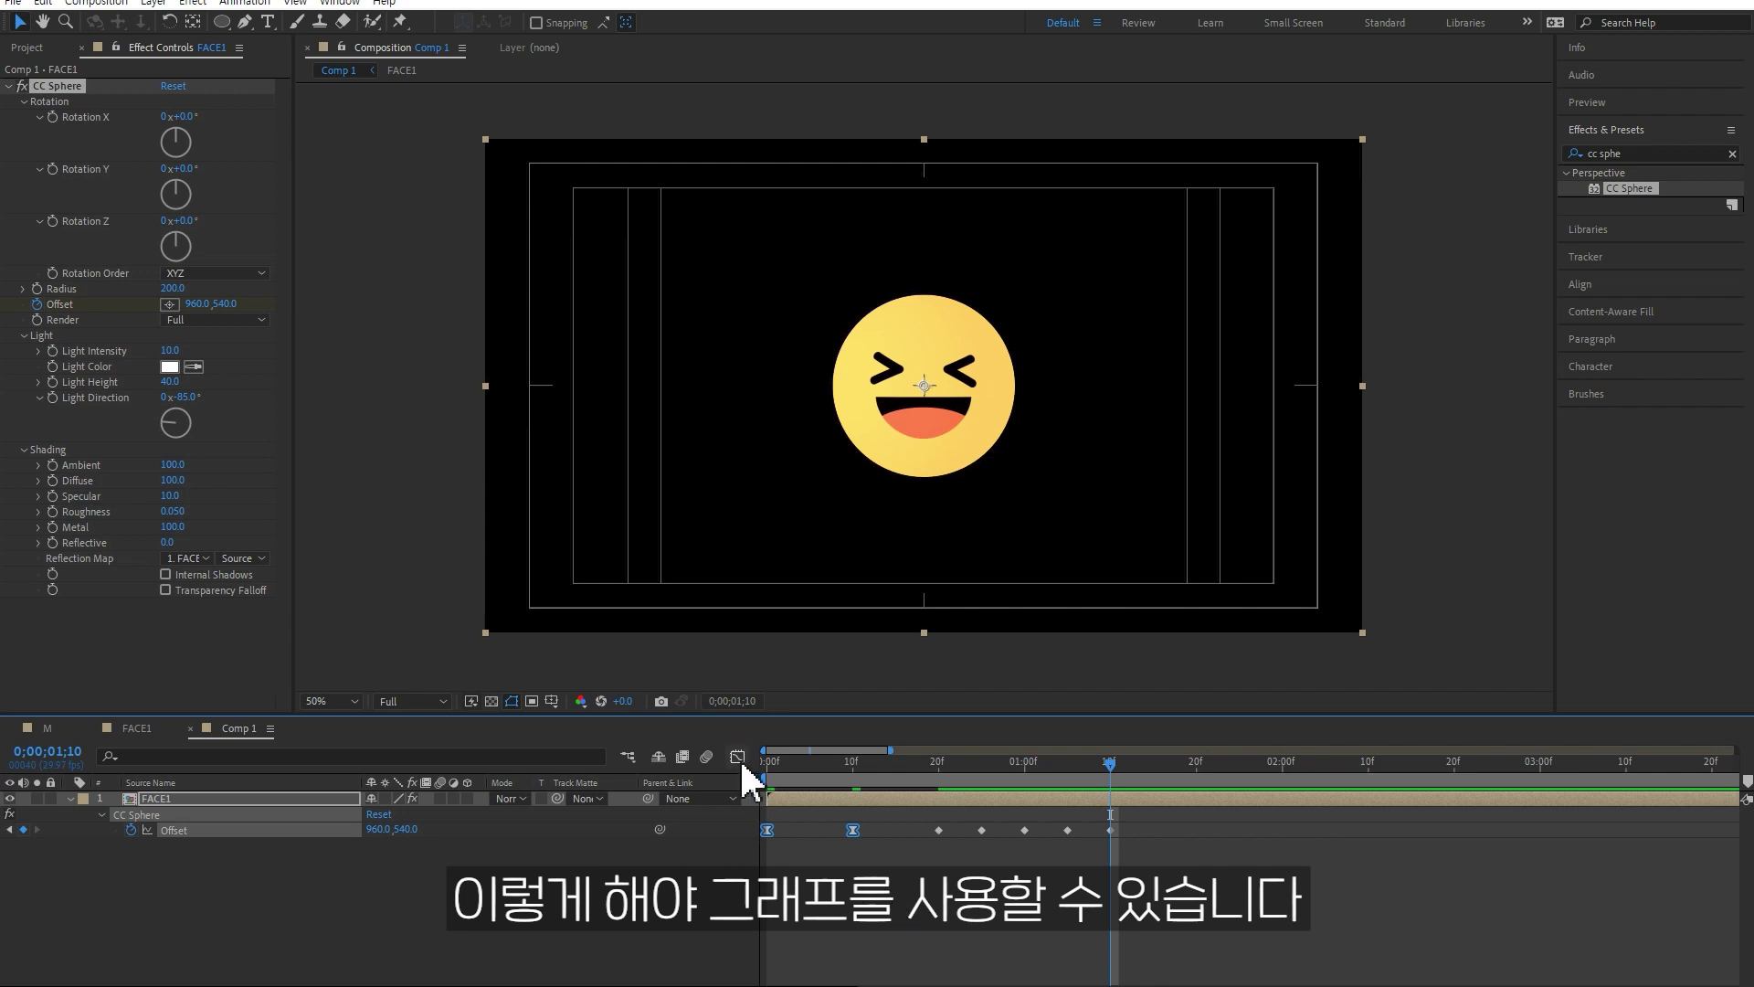
left_click(739, 759)
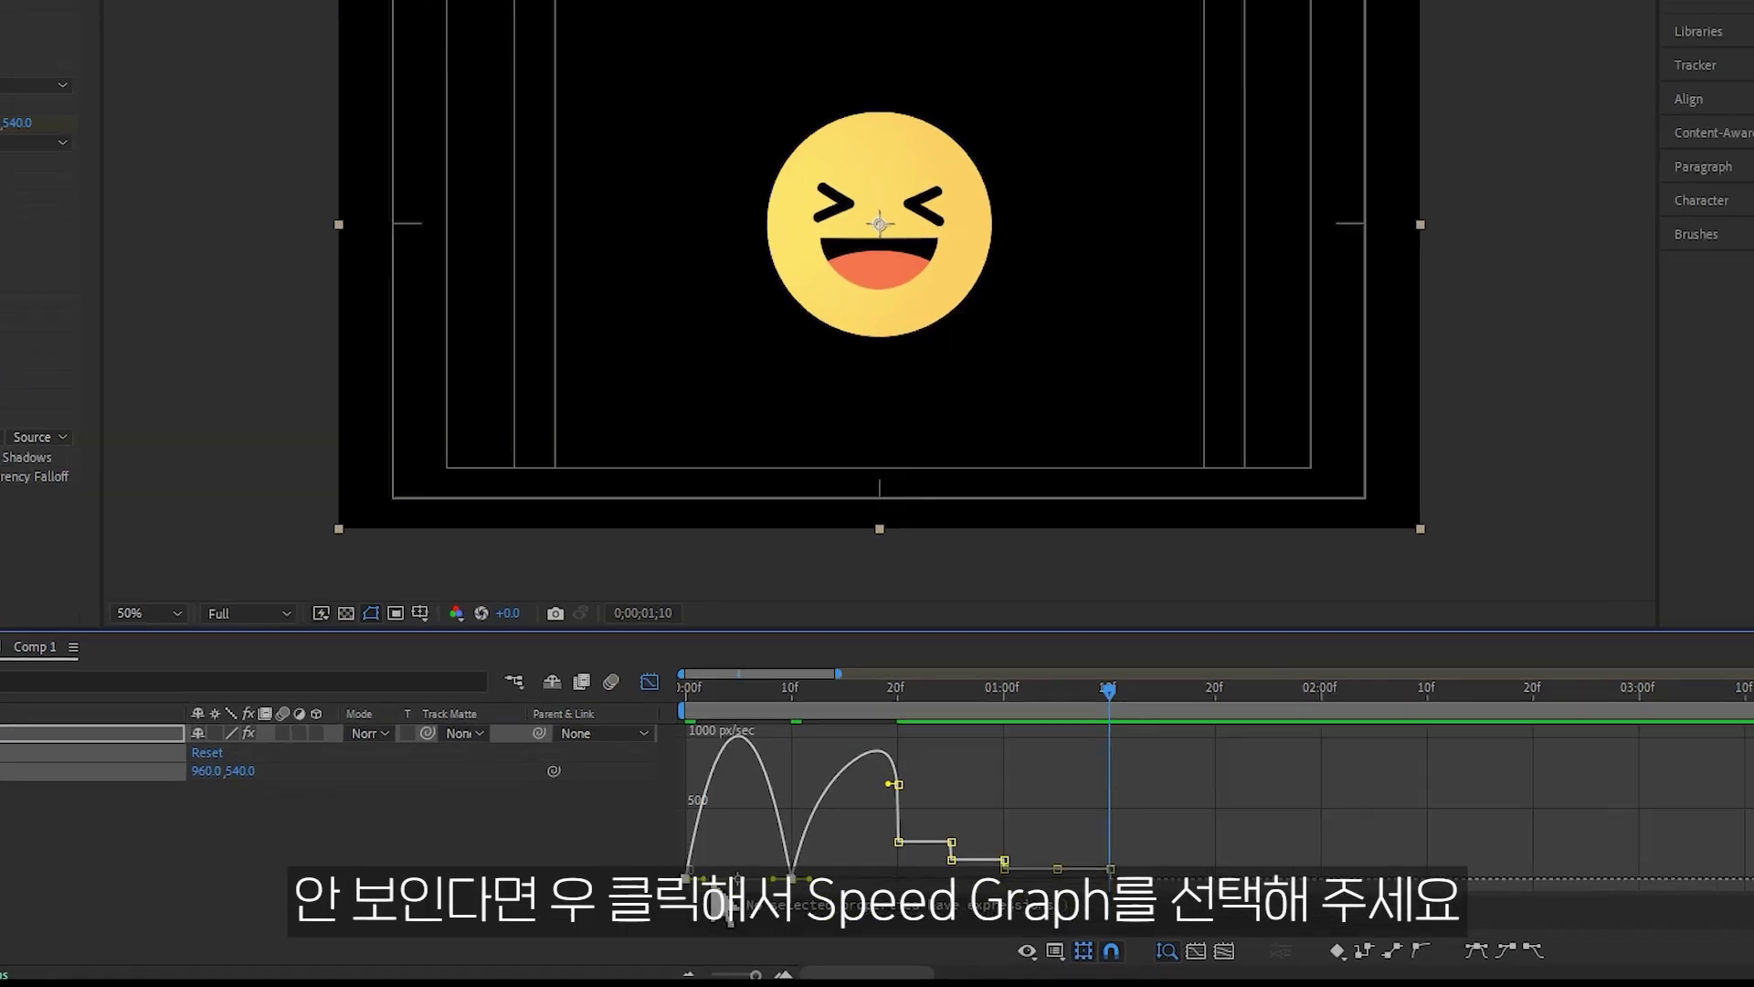
left_click(767, 911)
left_click_drag(561, 743, 546, 742)
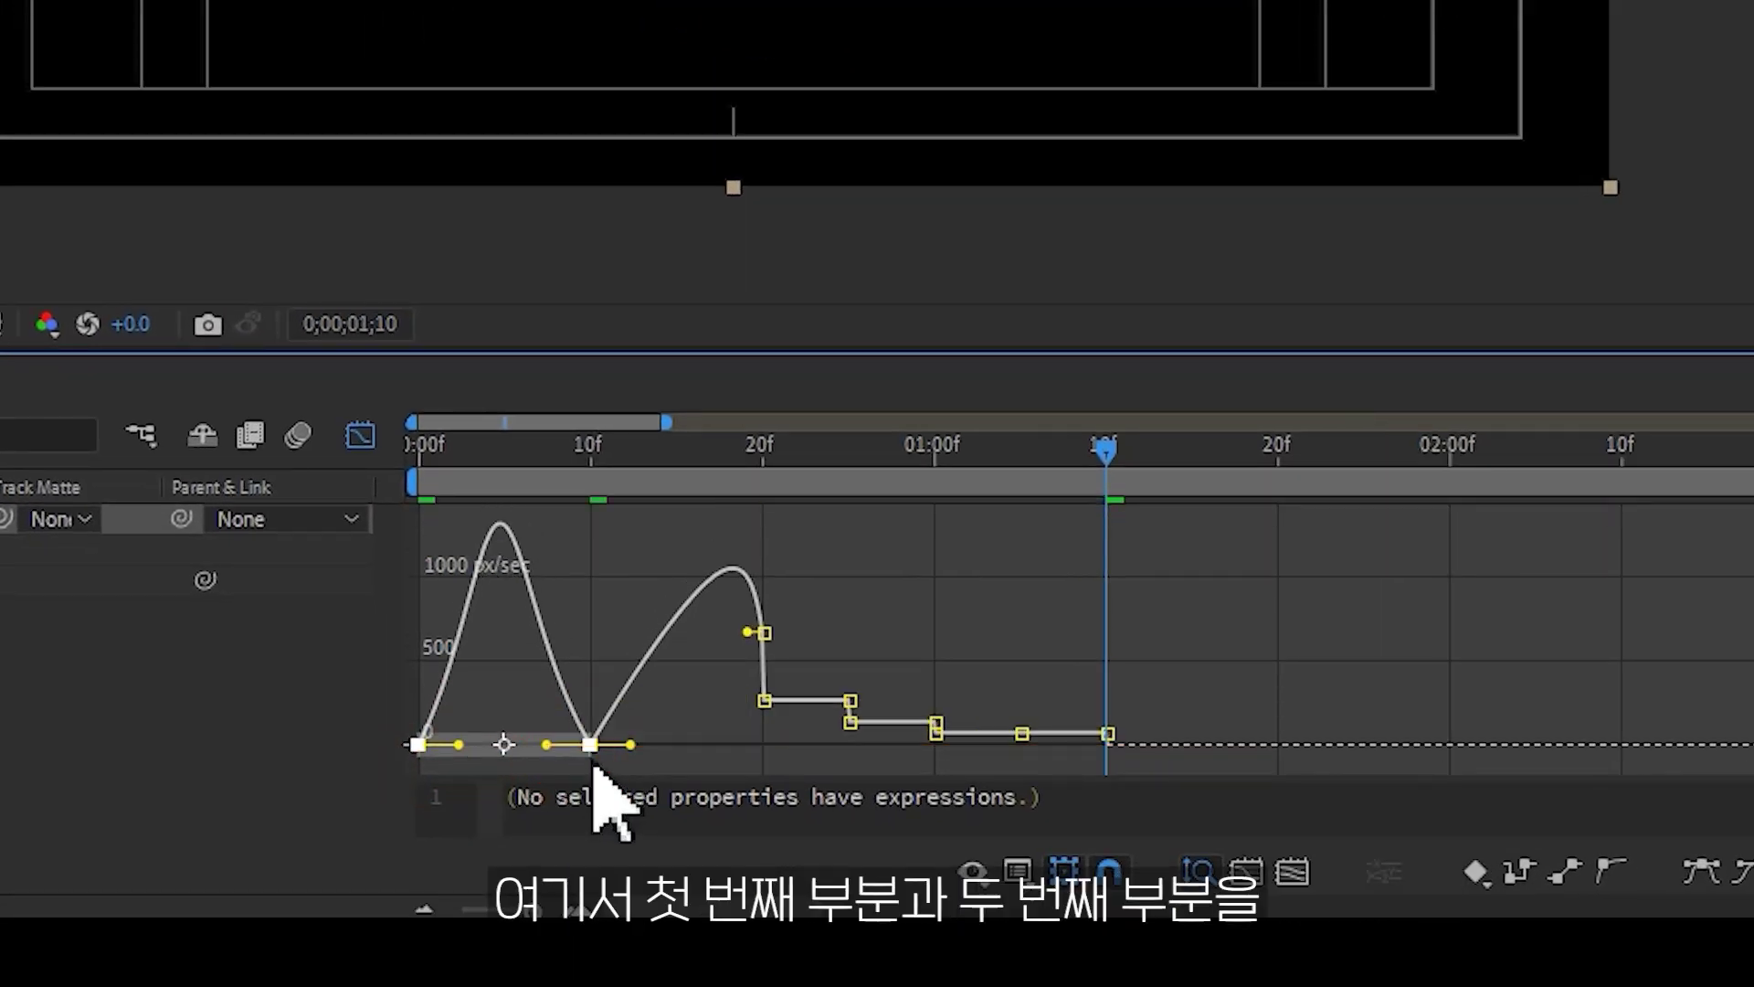
left_click_drag(630, 743, 684, 762)
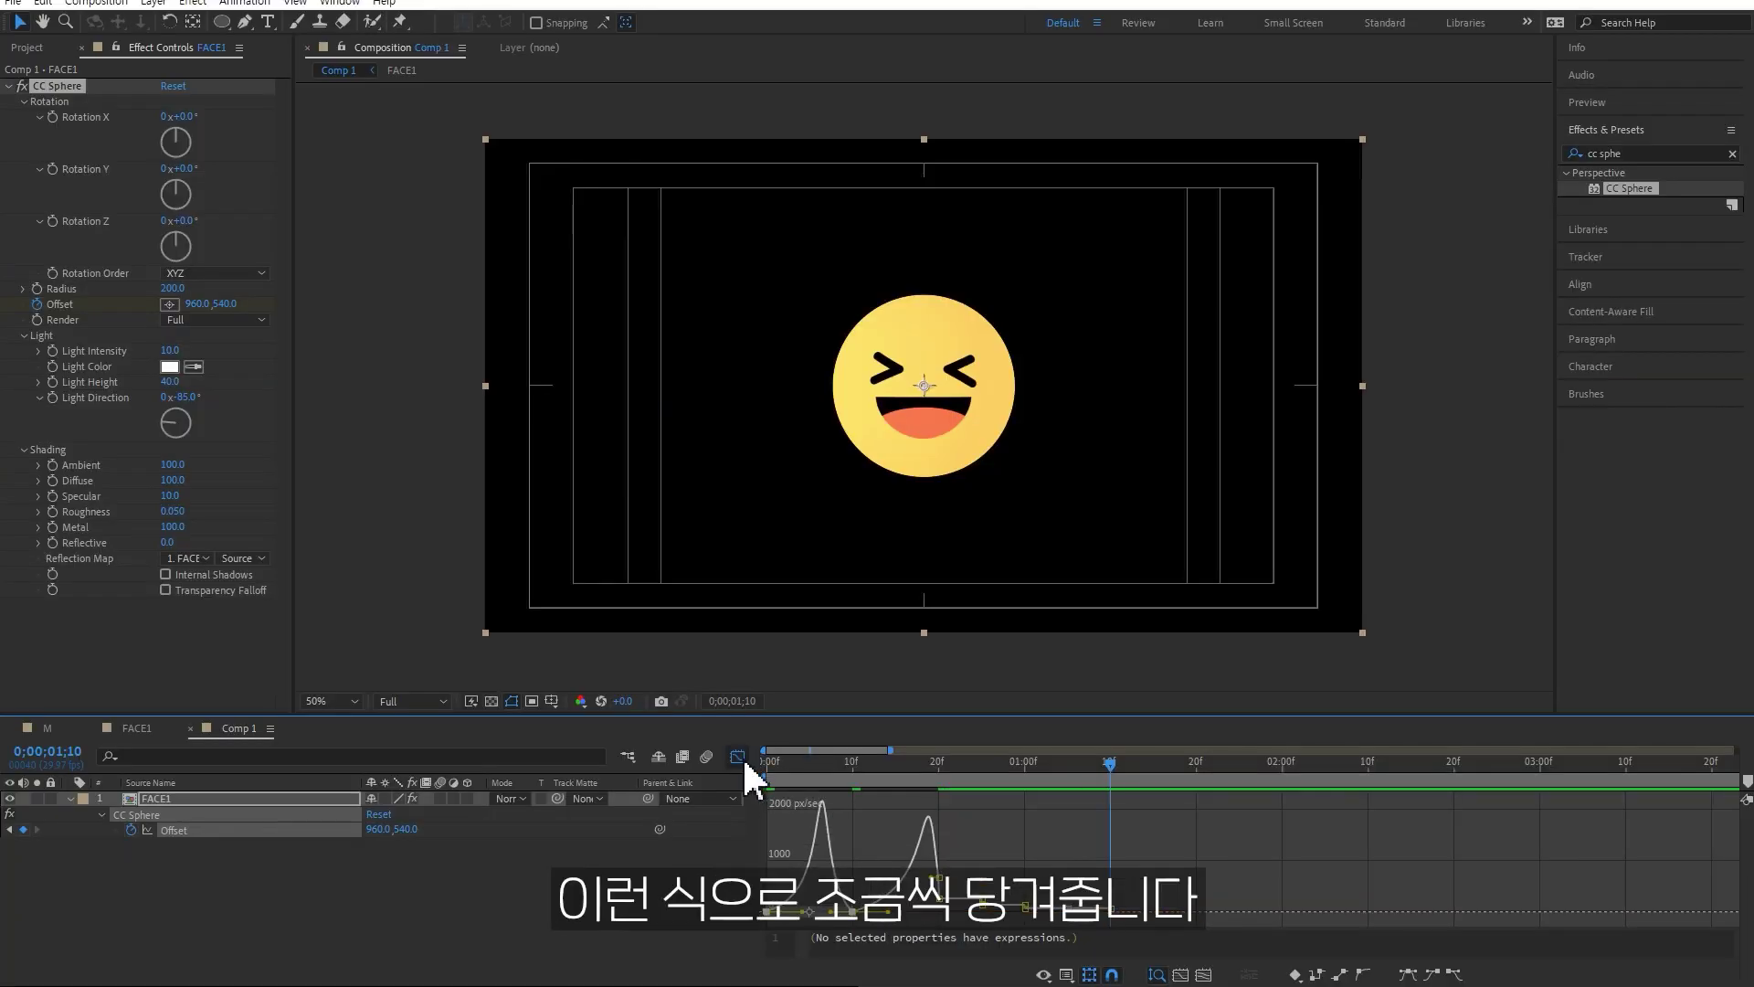
left_click(738, 757)
left_click(952, 928)
key("space")
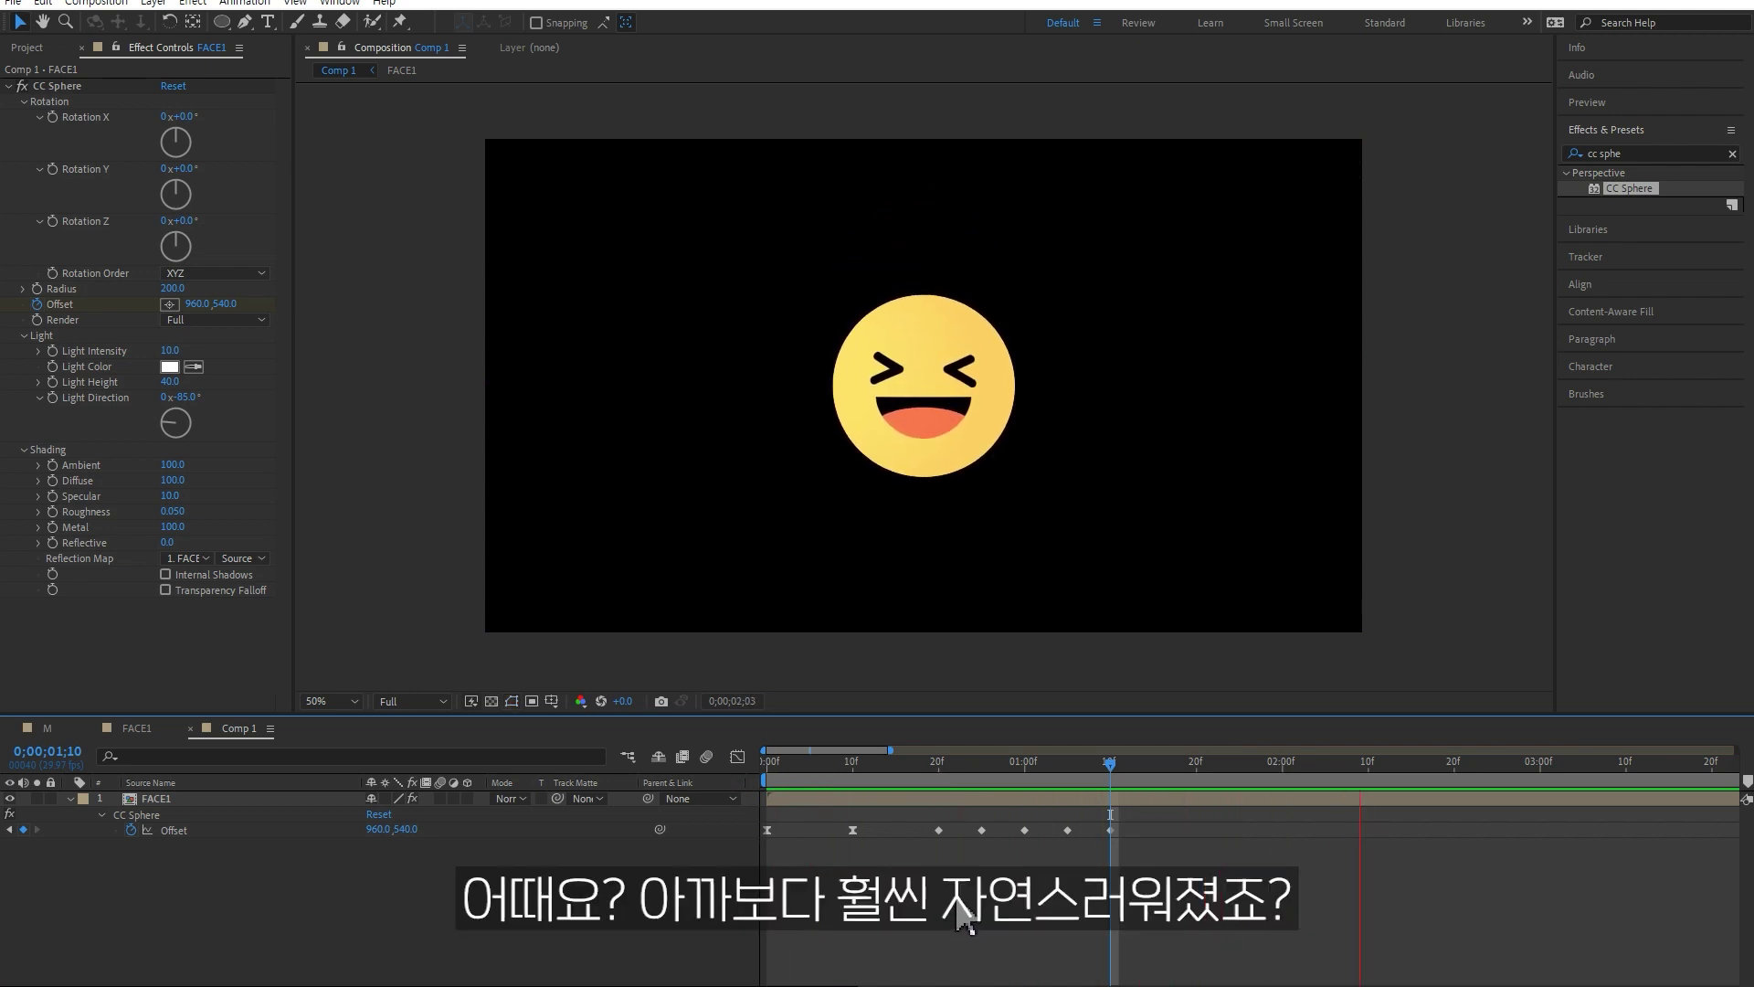
Apply Easy Ease to the 25f Offset keyframe.
key("space")
left_click(938, 762)
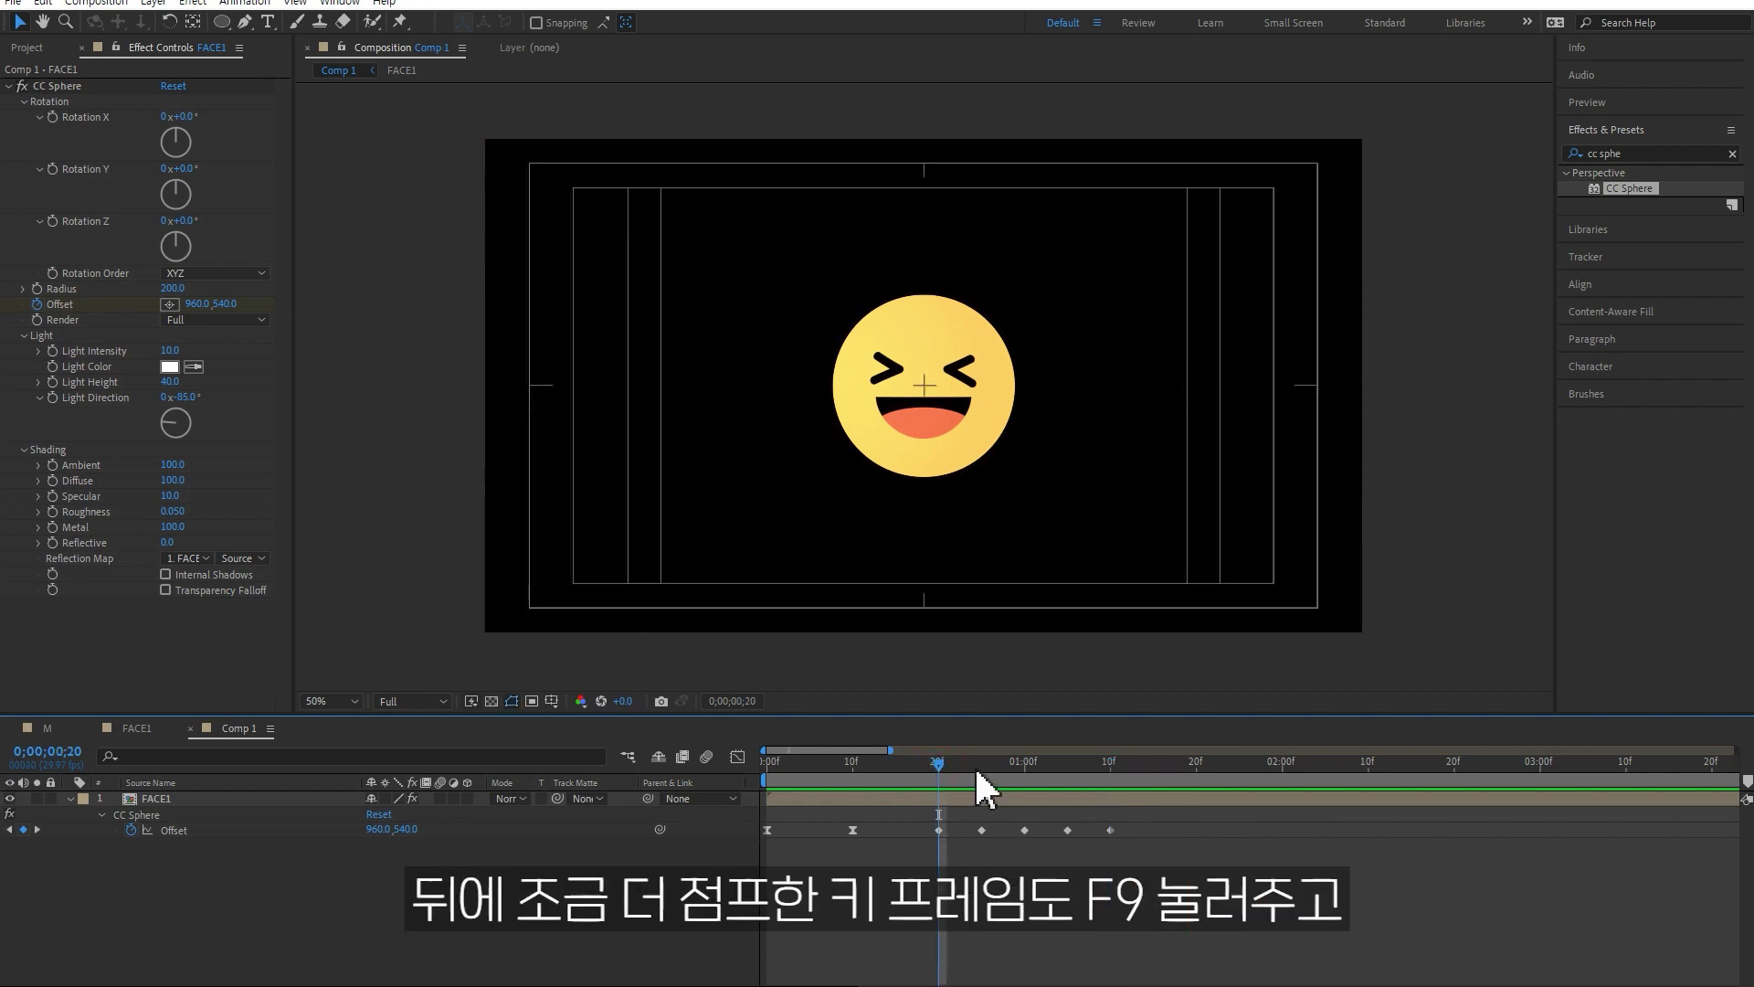
left_click(977, 767)
left_click(982, 830)
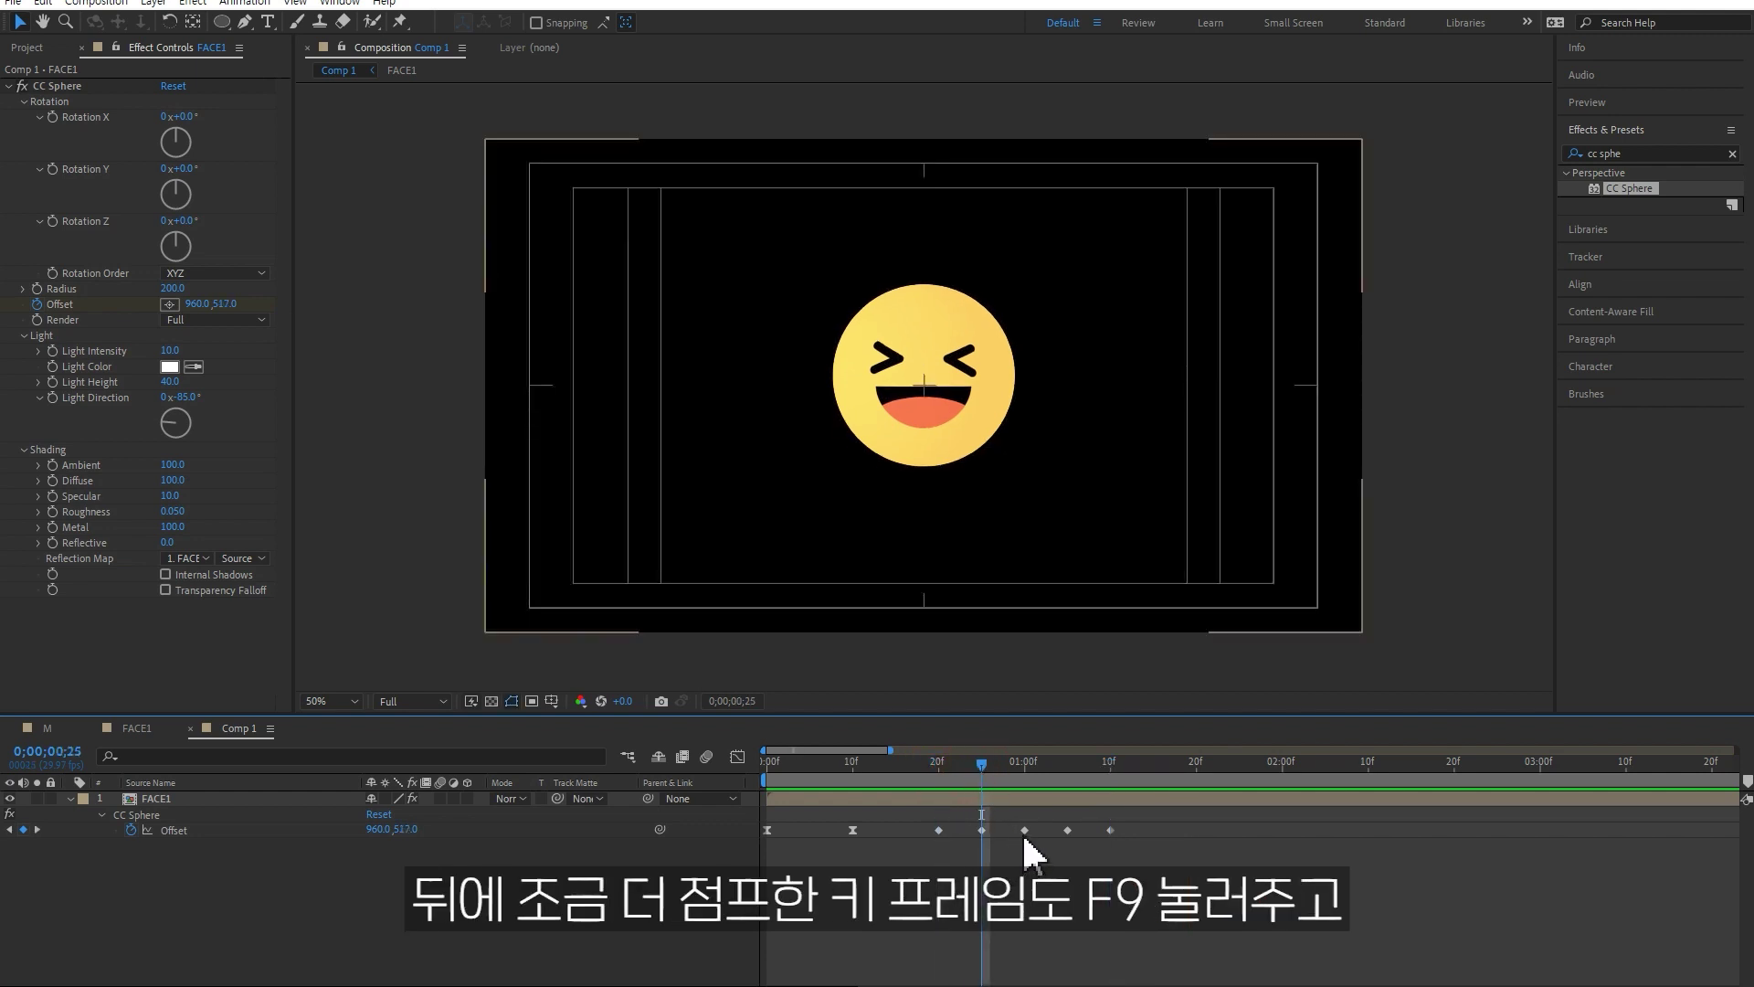
key("F9")
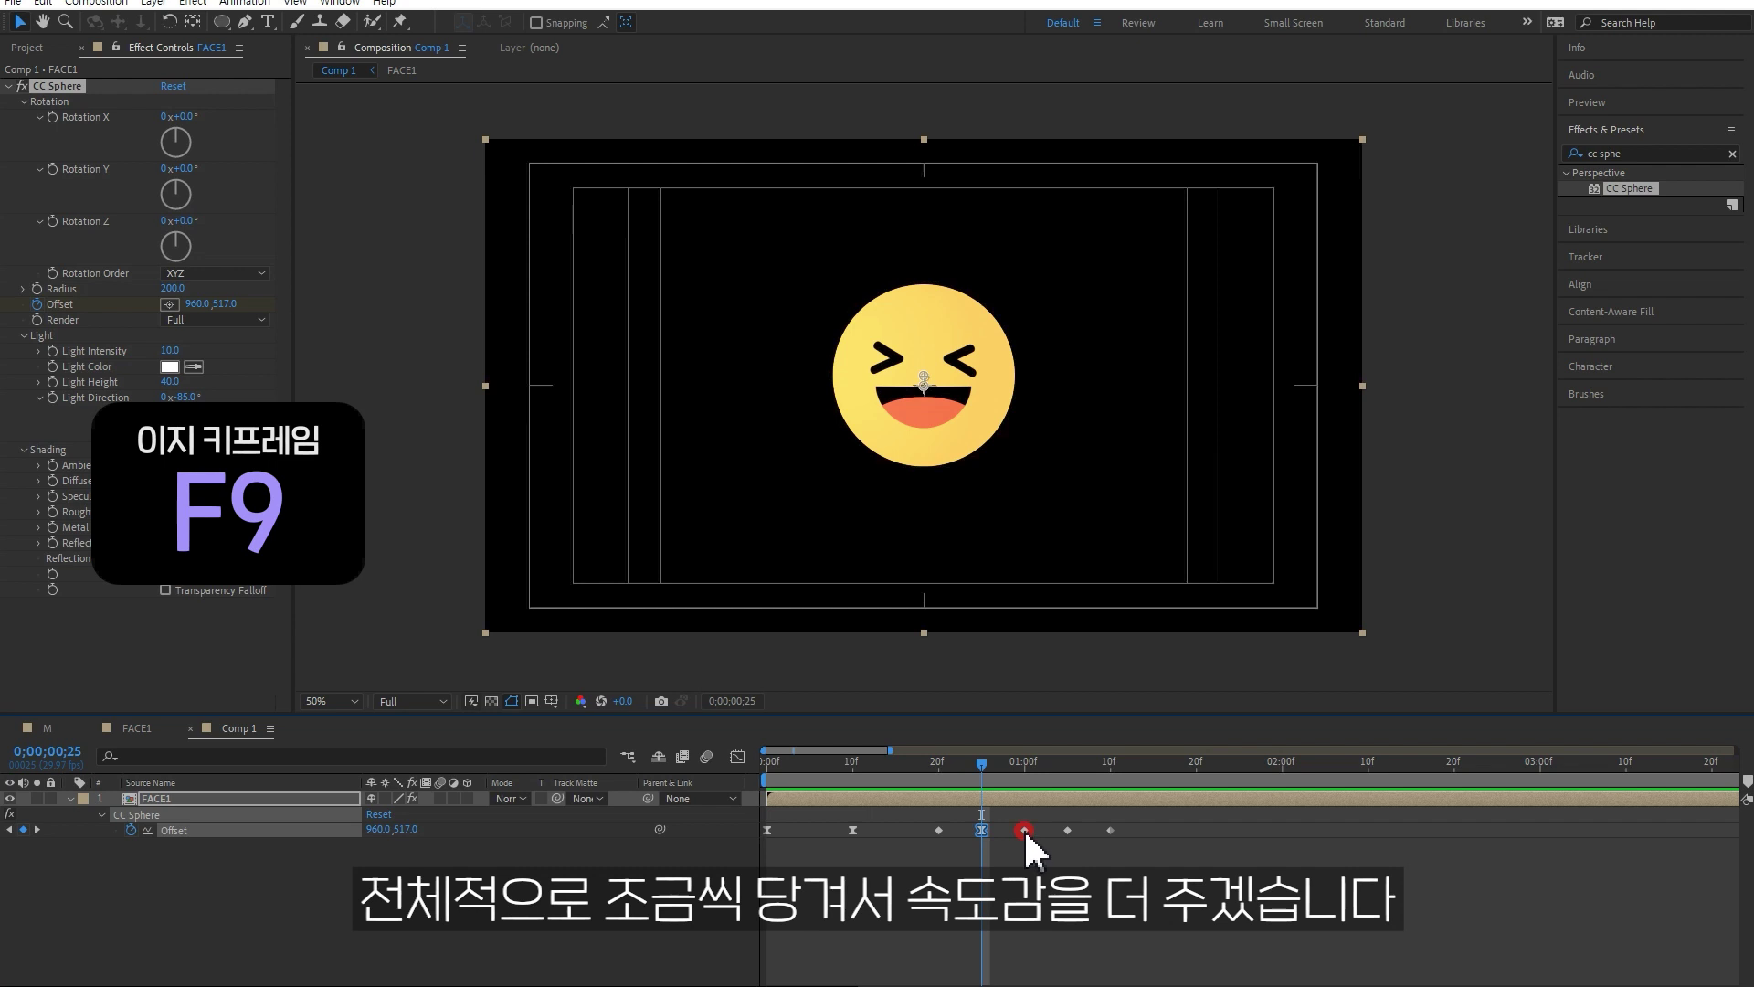
Drag the last two Offset keyframes earlier, preview, and return to the start.
mouse_move(1067, 830)
left_mouse_down()
mouse_move(1050, 829)
mouse_move(1085, 830)
left_mouse_up()
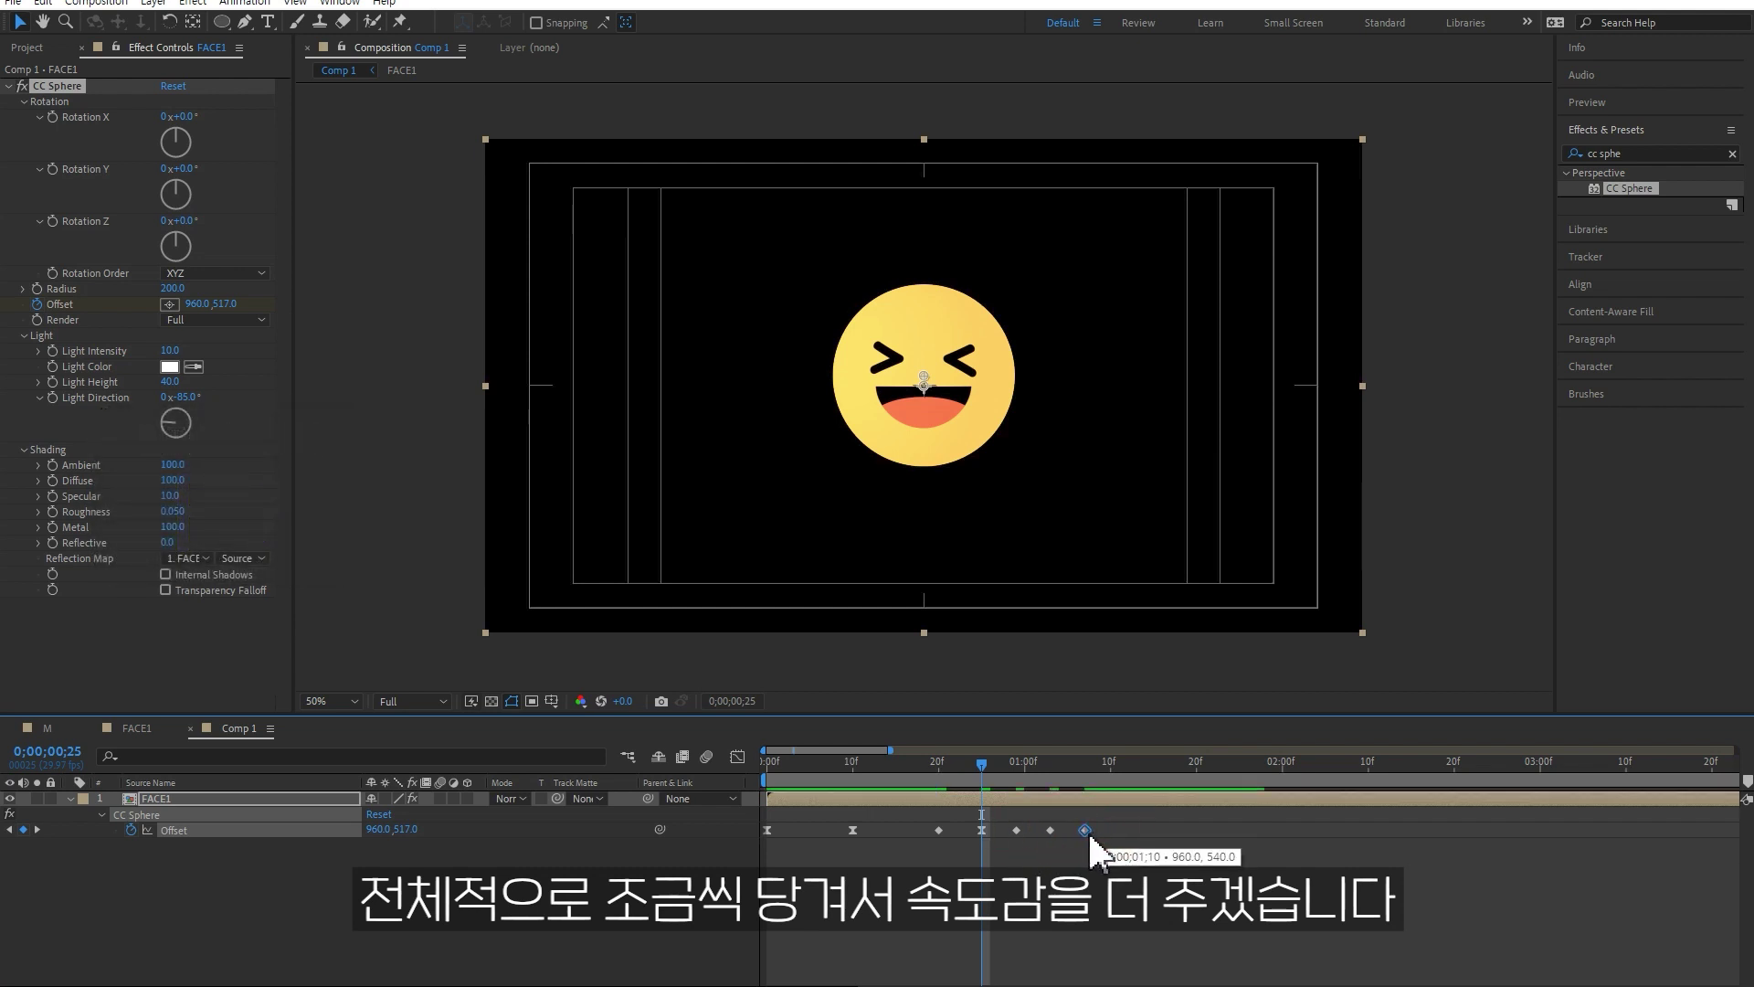
left_click(1087, 858)
key("space")
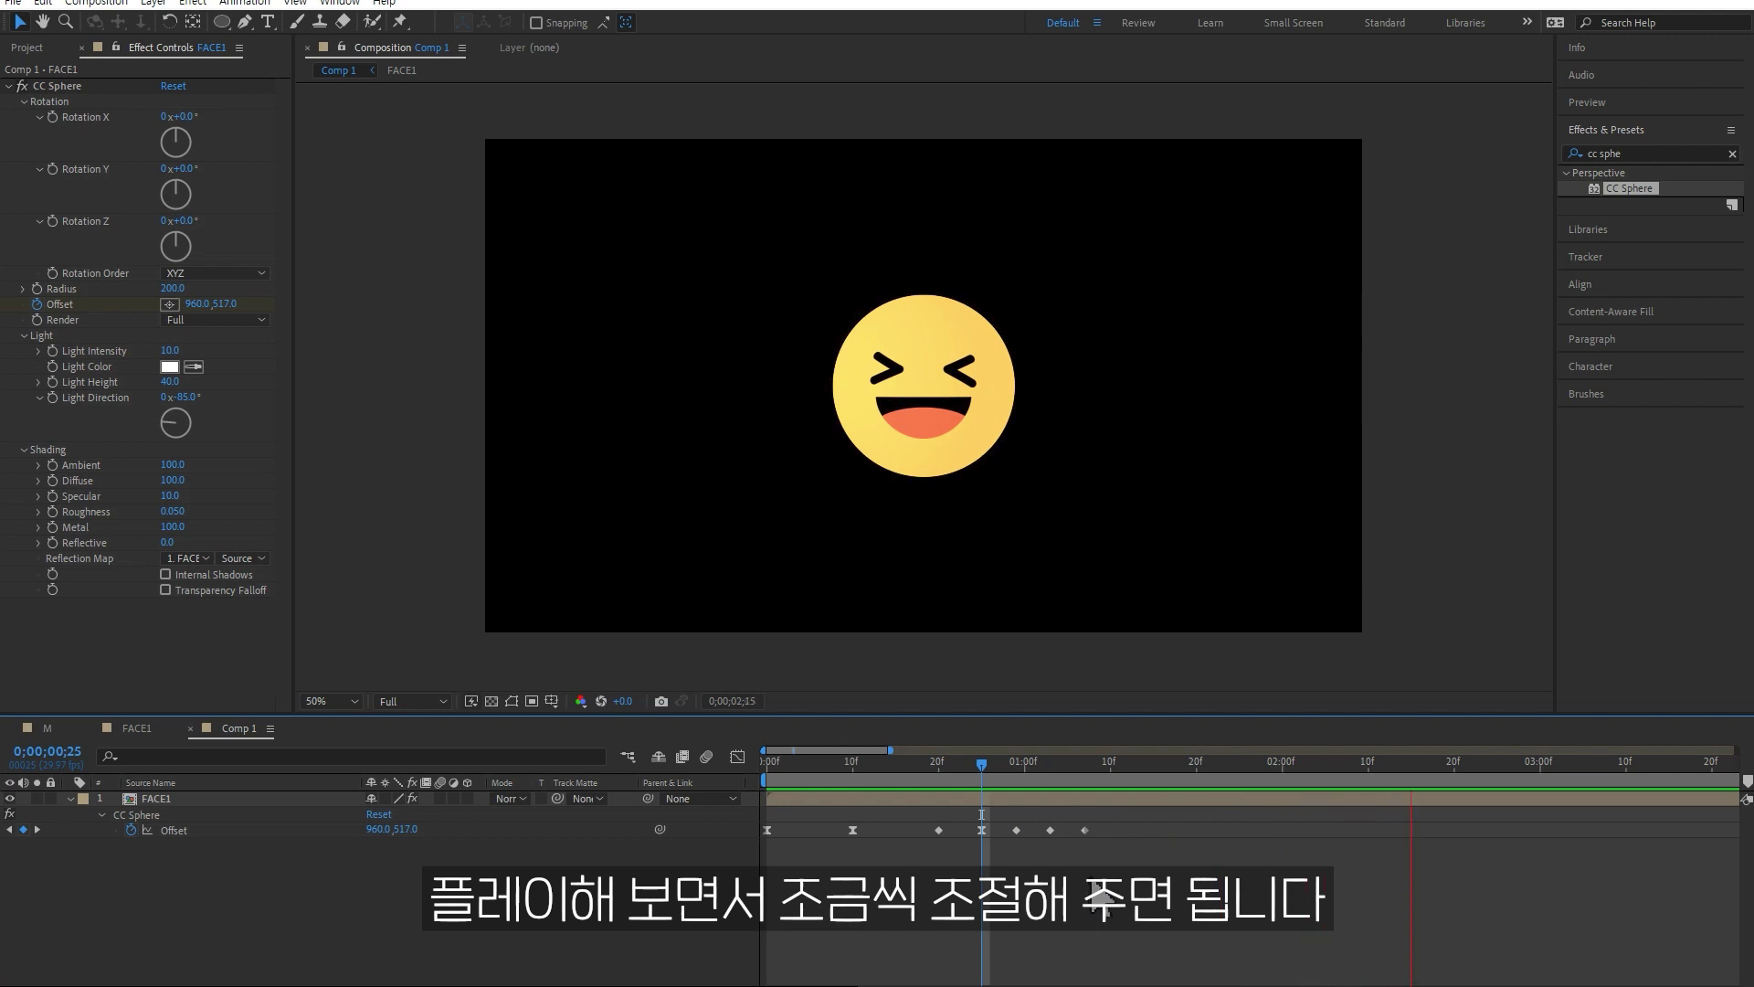
key("space")
left_click_drag(840, 775, 763, 774)
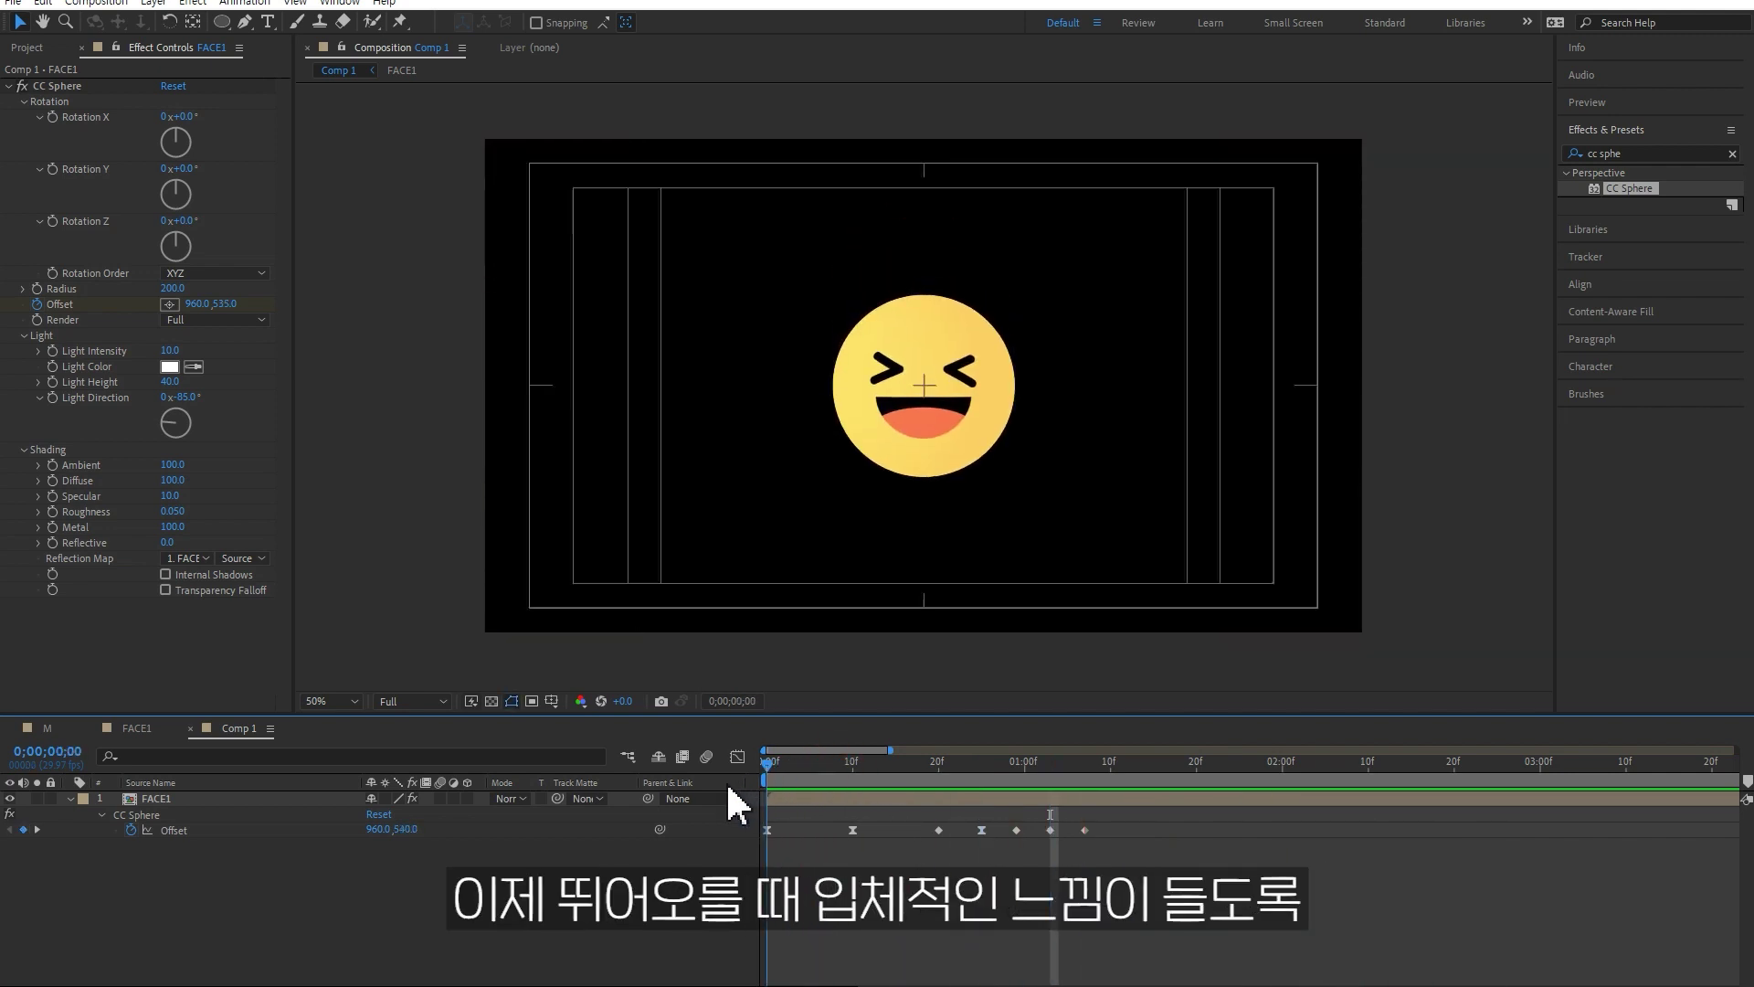
Keyframe CC Sphere Rotation X at 0° on frame 0 and 24° on frame 10.
left_click(205, 182)
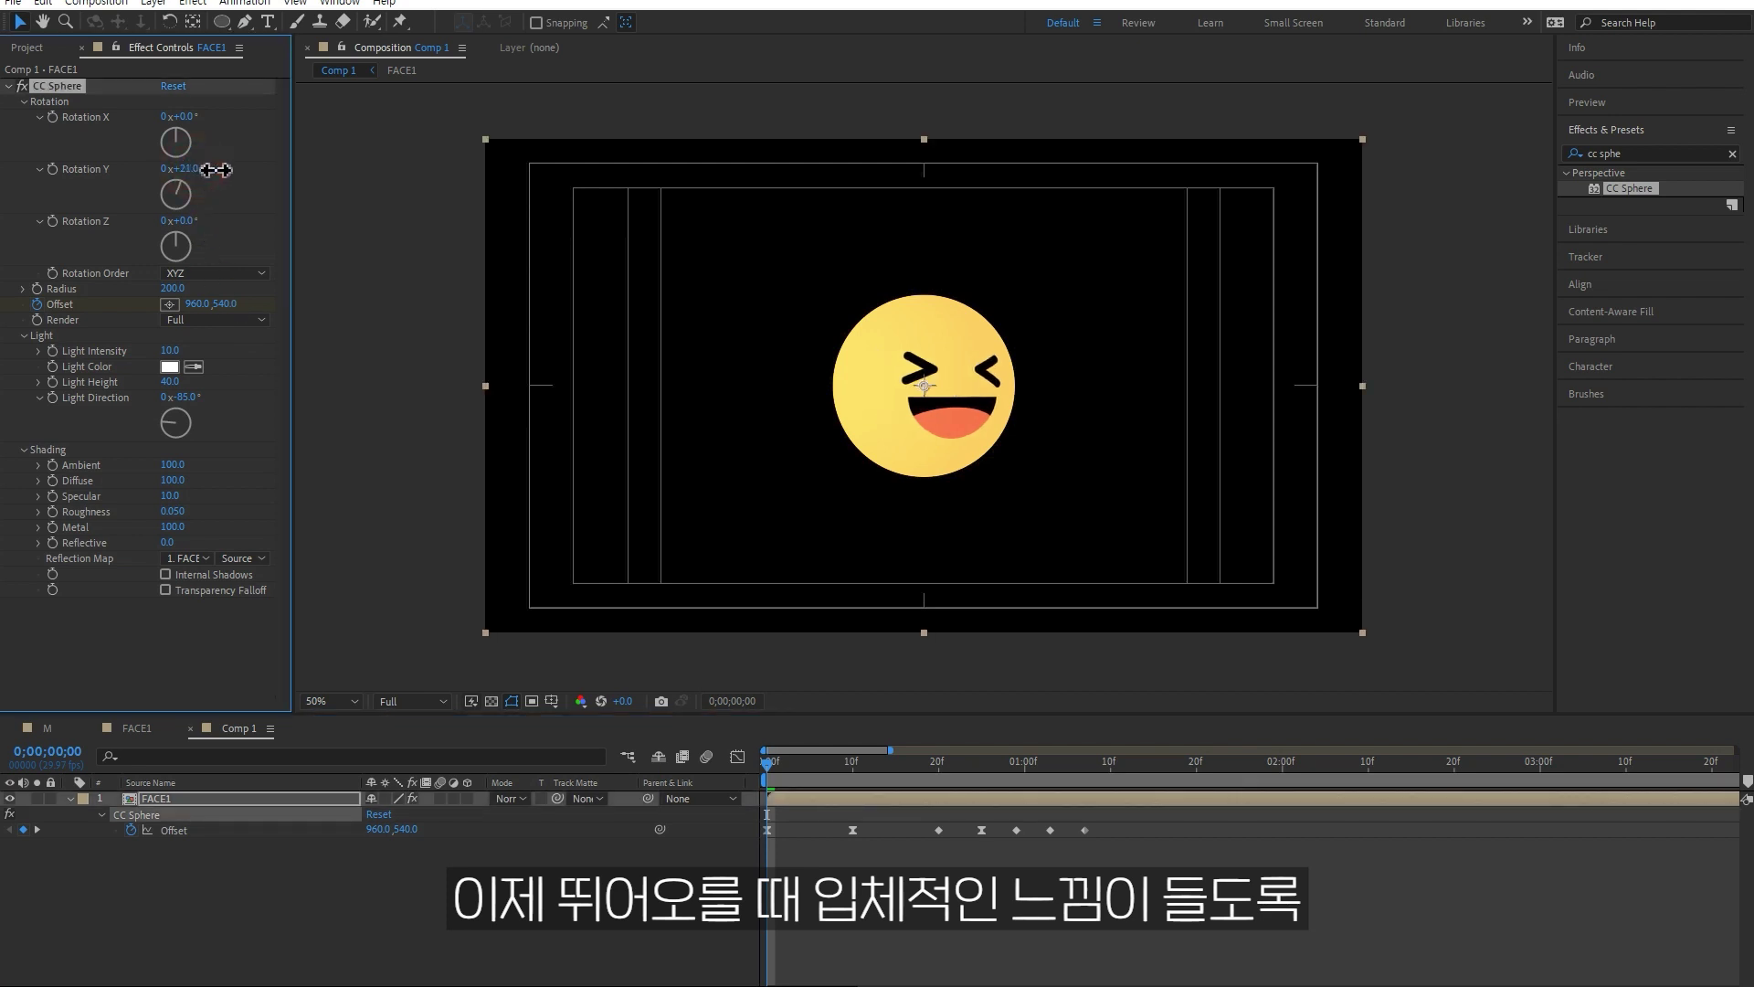
left_click_drag(192, 118, 224, 155)
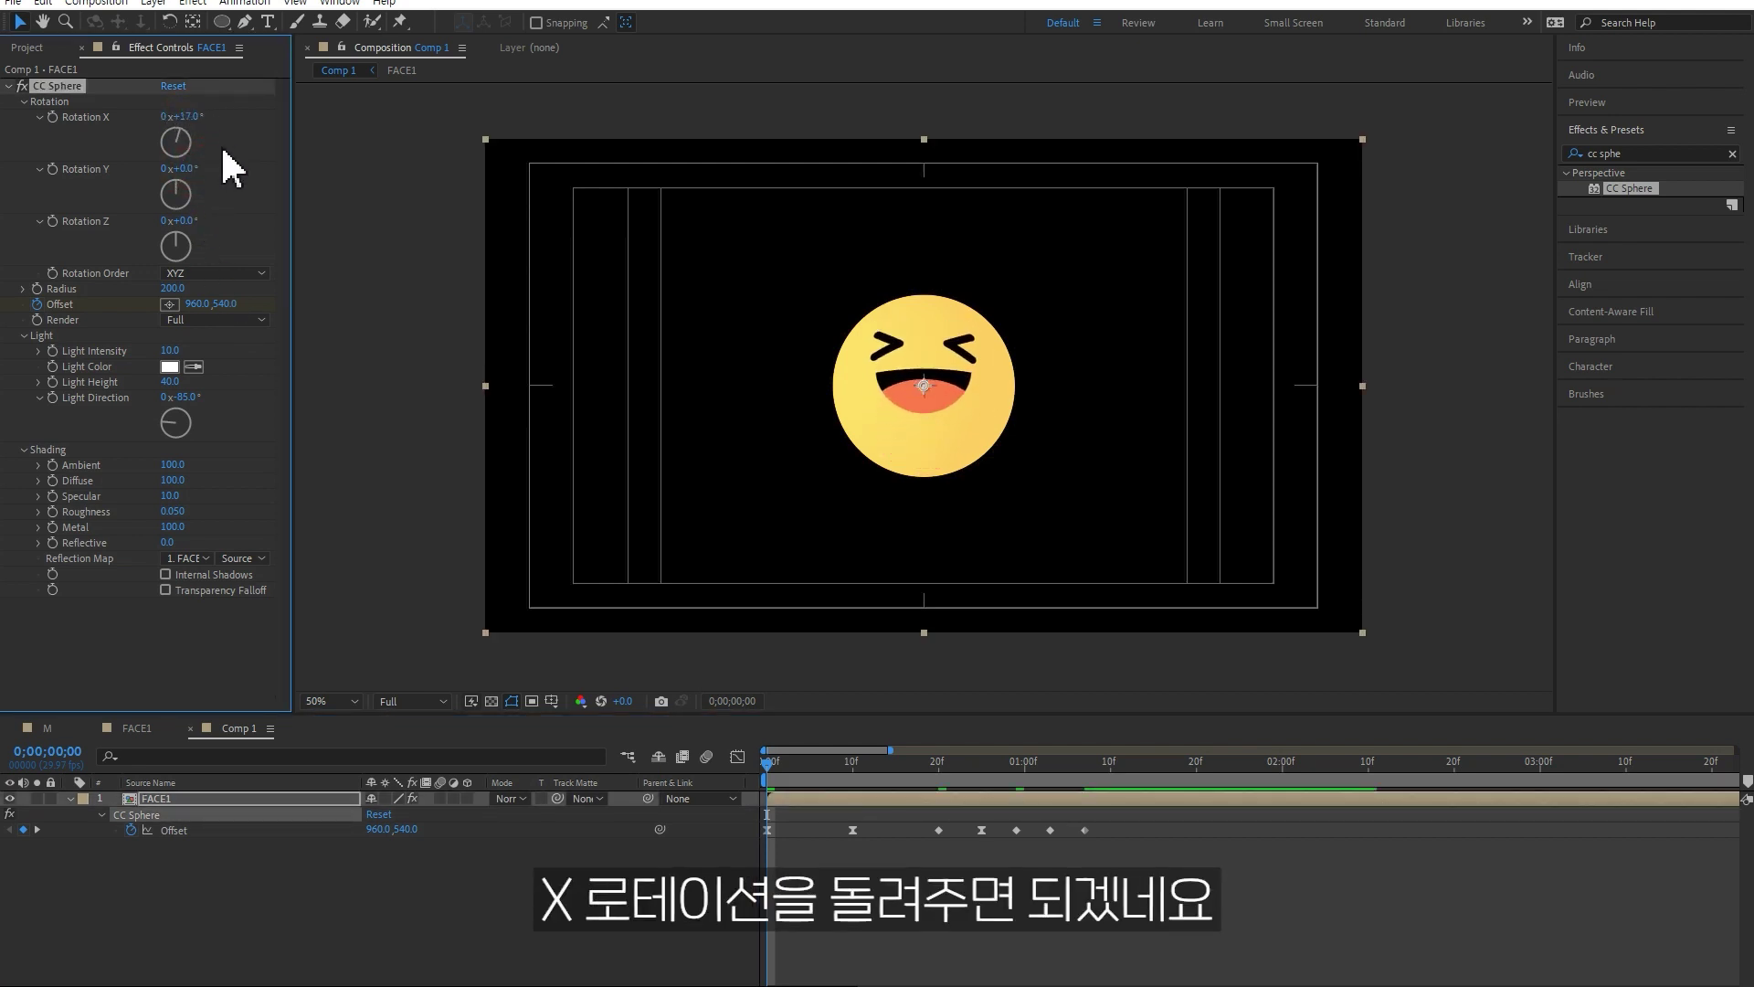
left_click(64, 125)
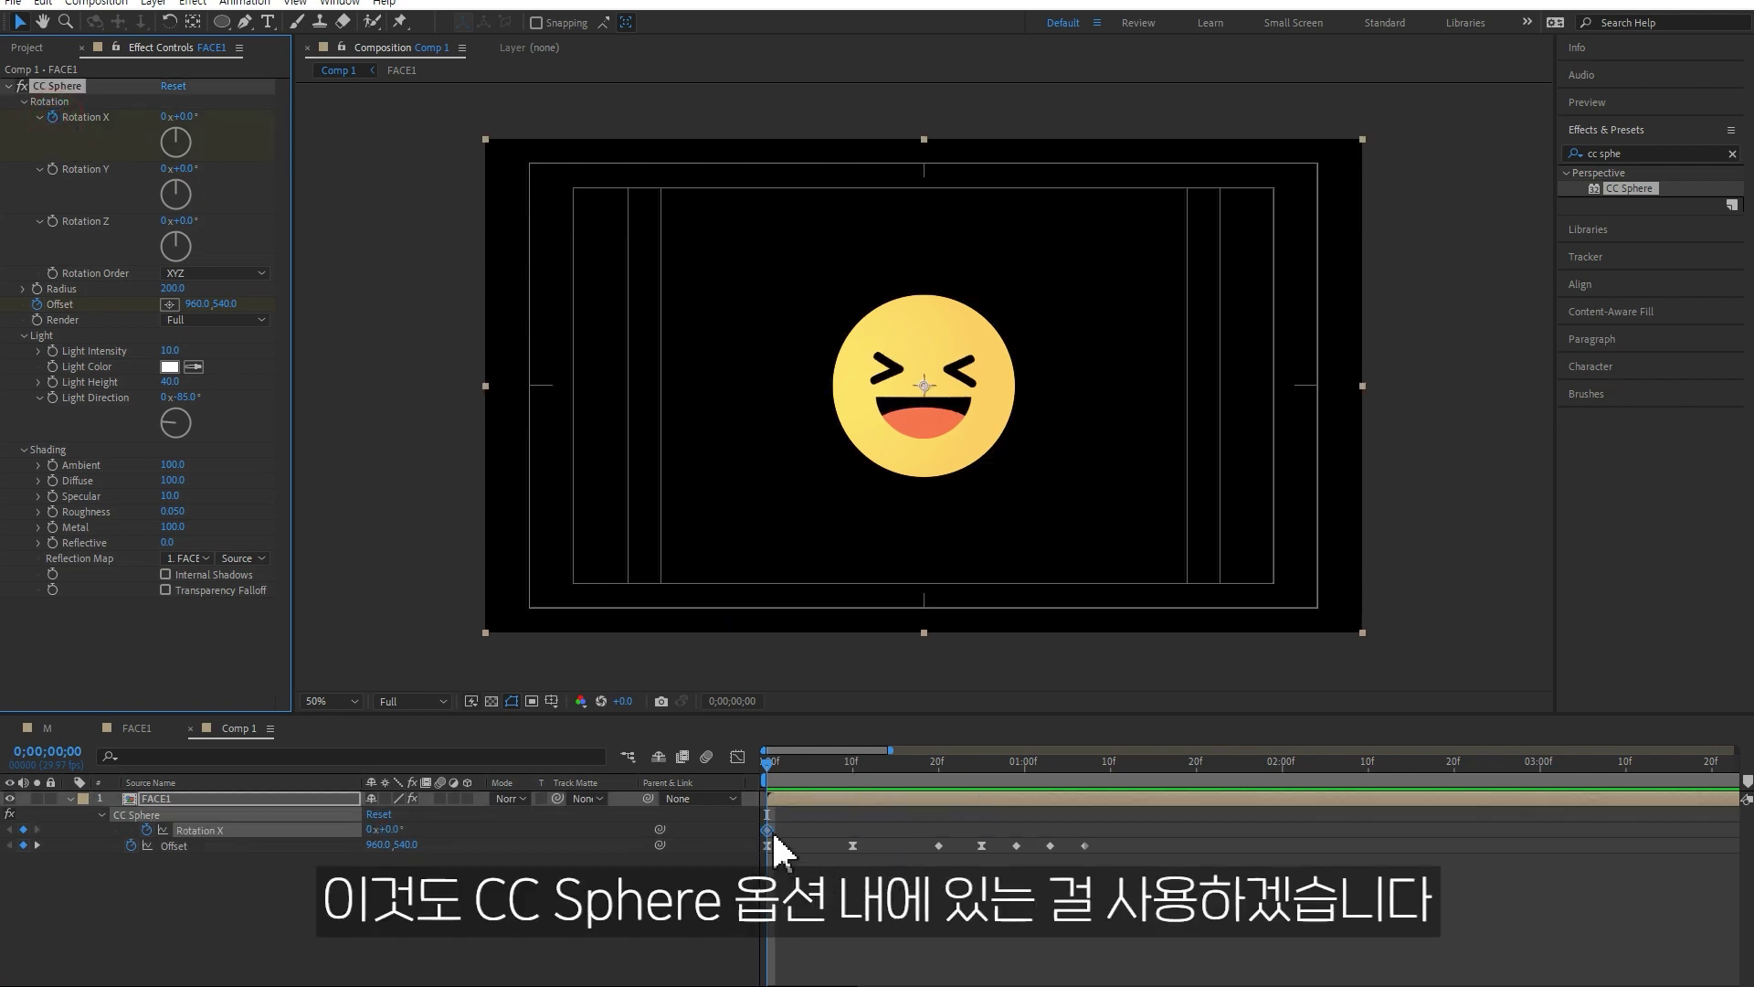
left_click(851, 764)
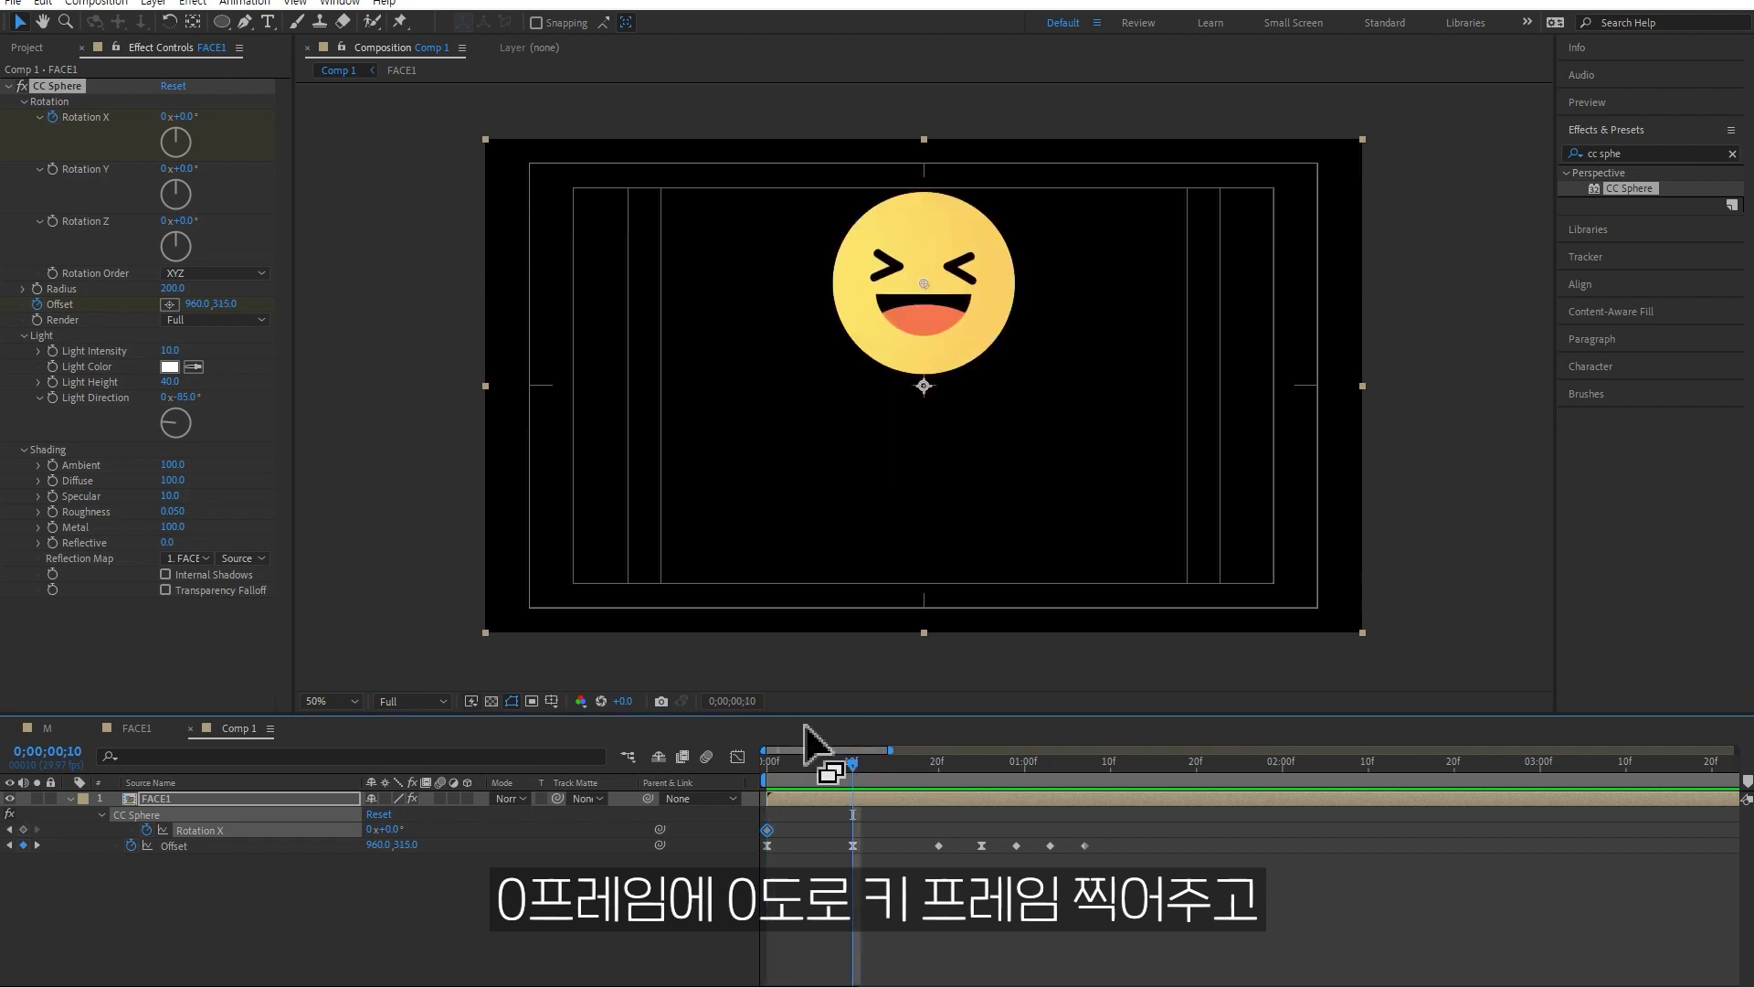
mouse_move(190, 117)
left_mouse_down()
mouse_move(169, 115)
mouse_move(216, 117)
left_mouse_up()
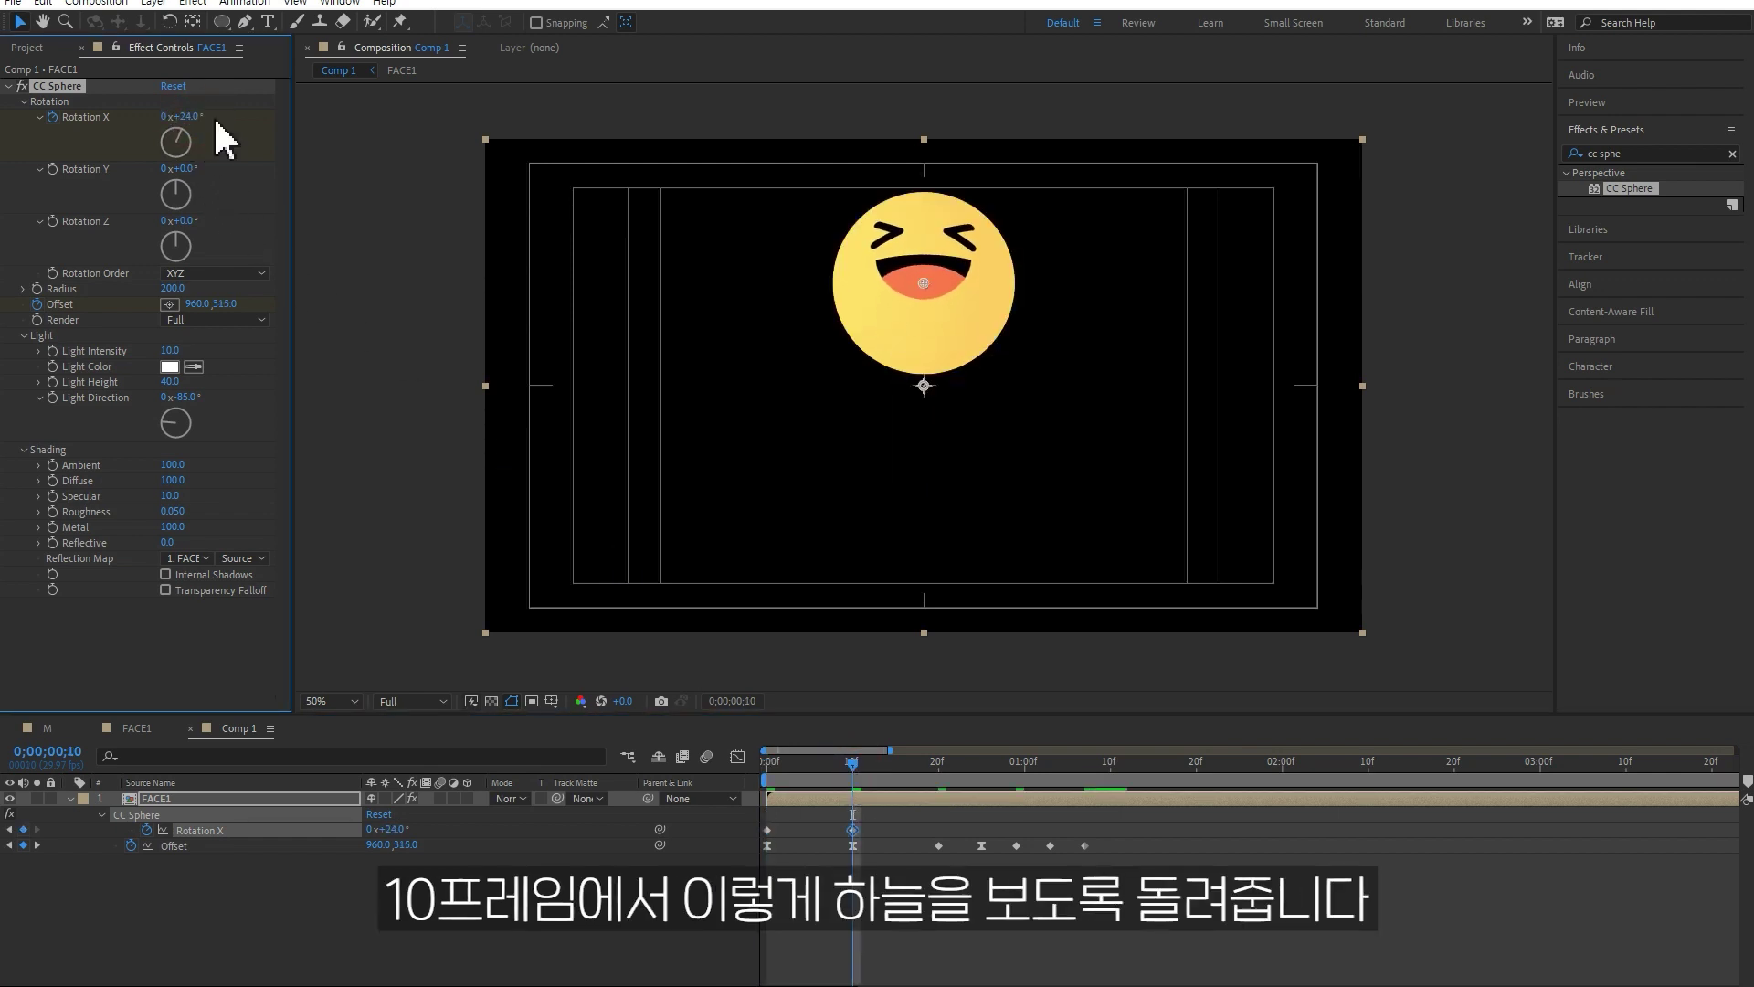
Add Rotation X keyframes of -11° at 20f and 0° at 25f.
left_click_drag(856, 760, 945, 776)
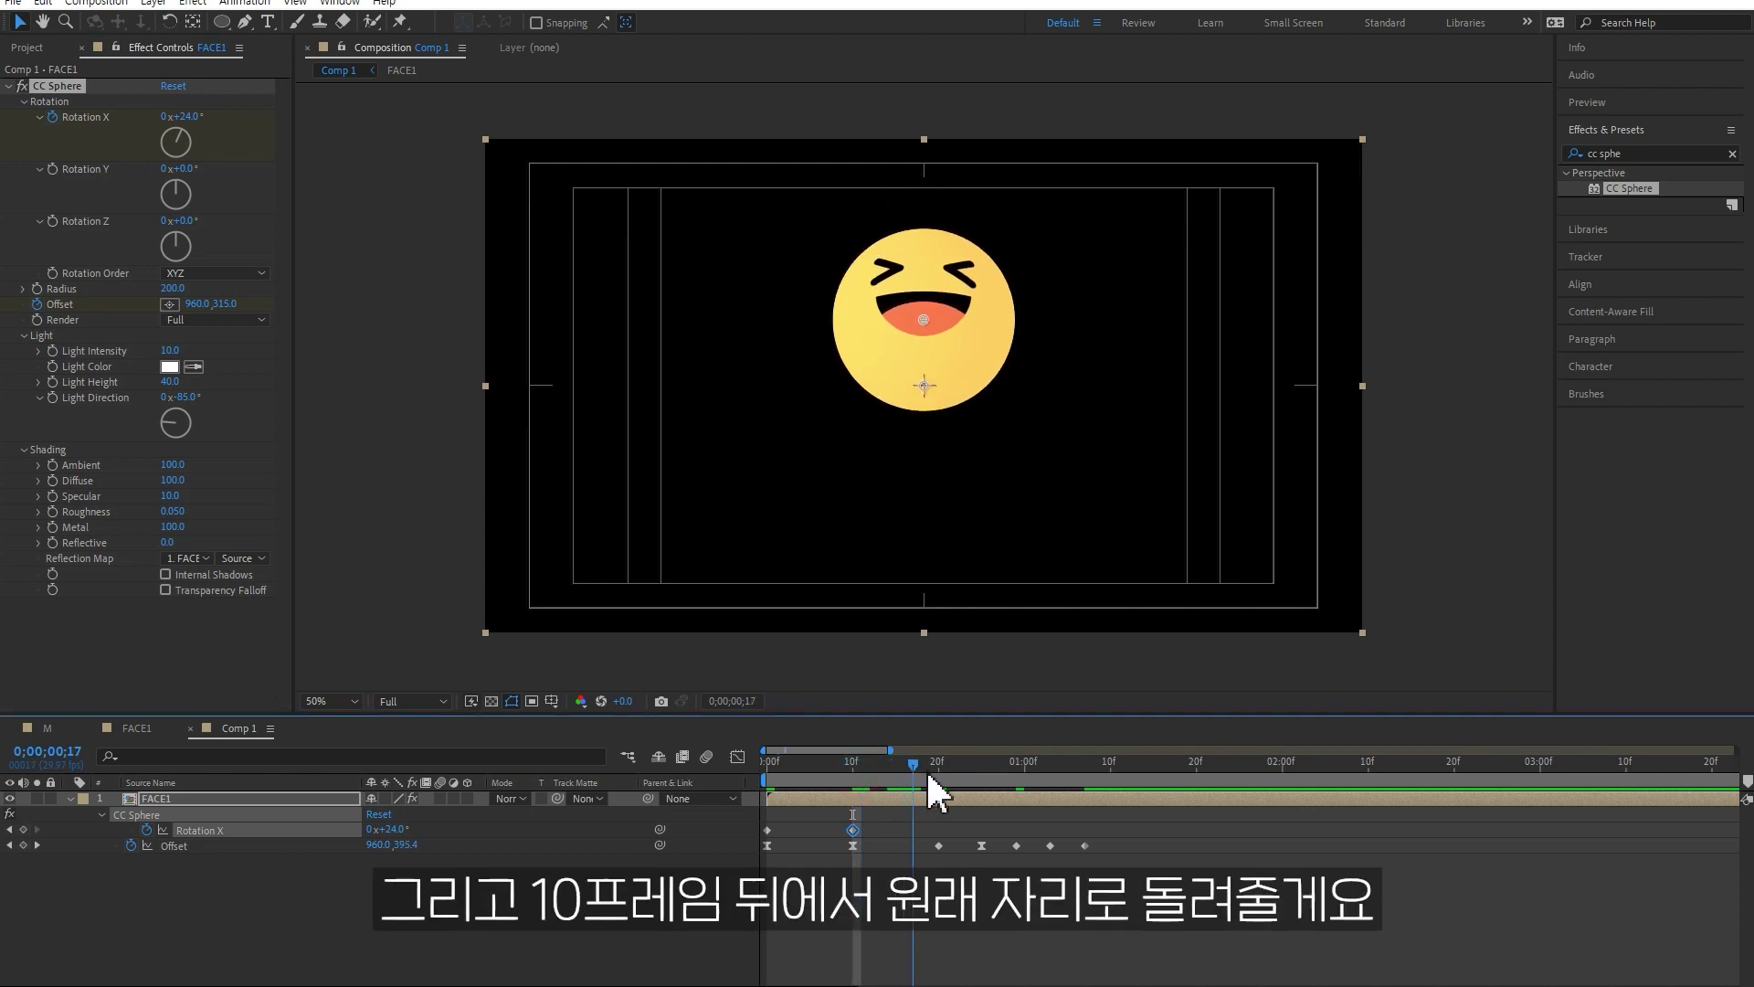
left_click(187, 116)
type("0")
key("Return")
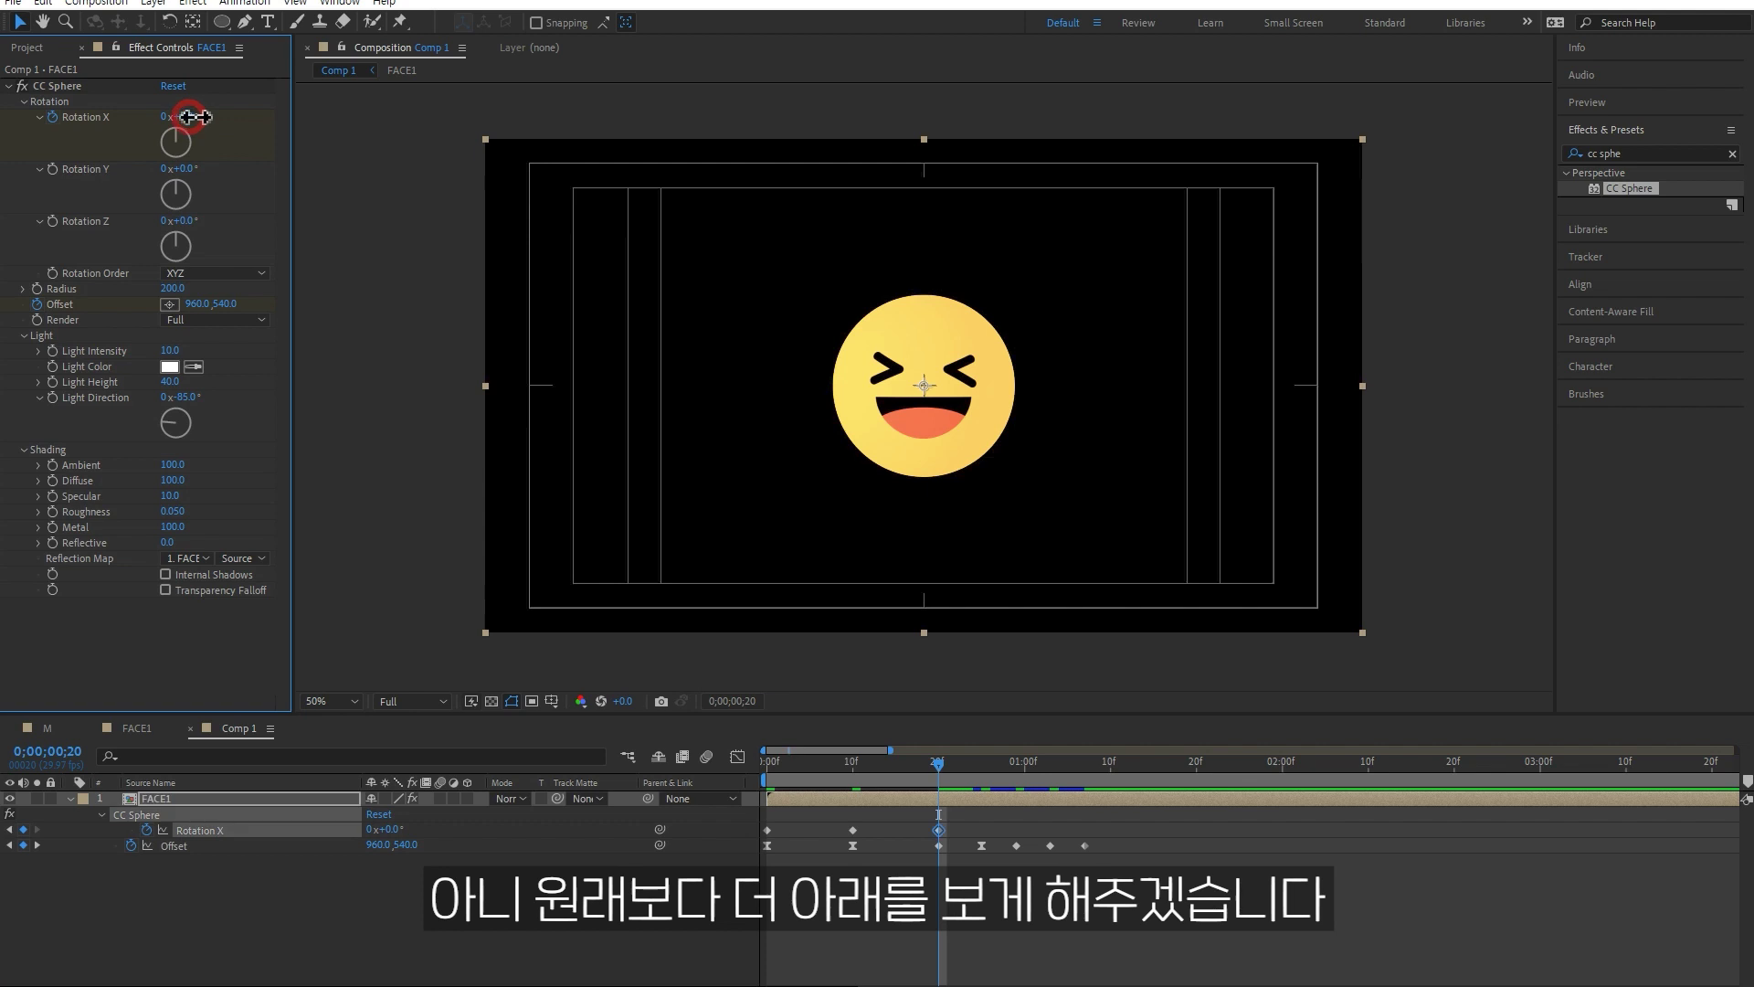
left_click_drag(188, 116, 183, 116)
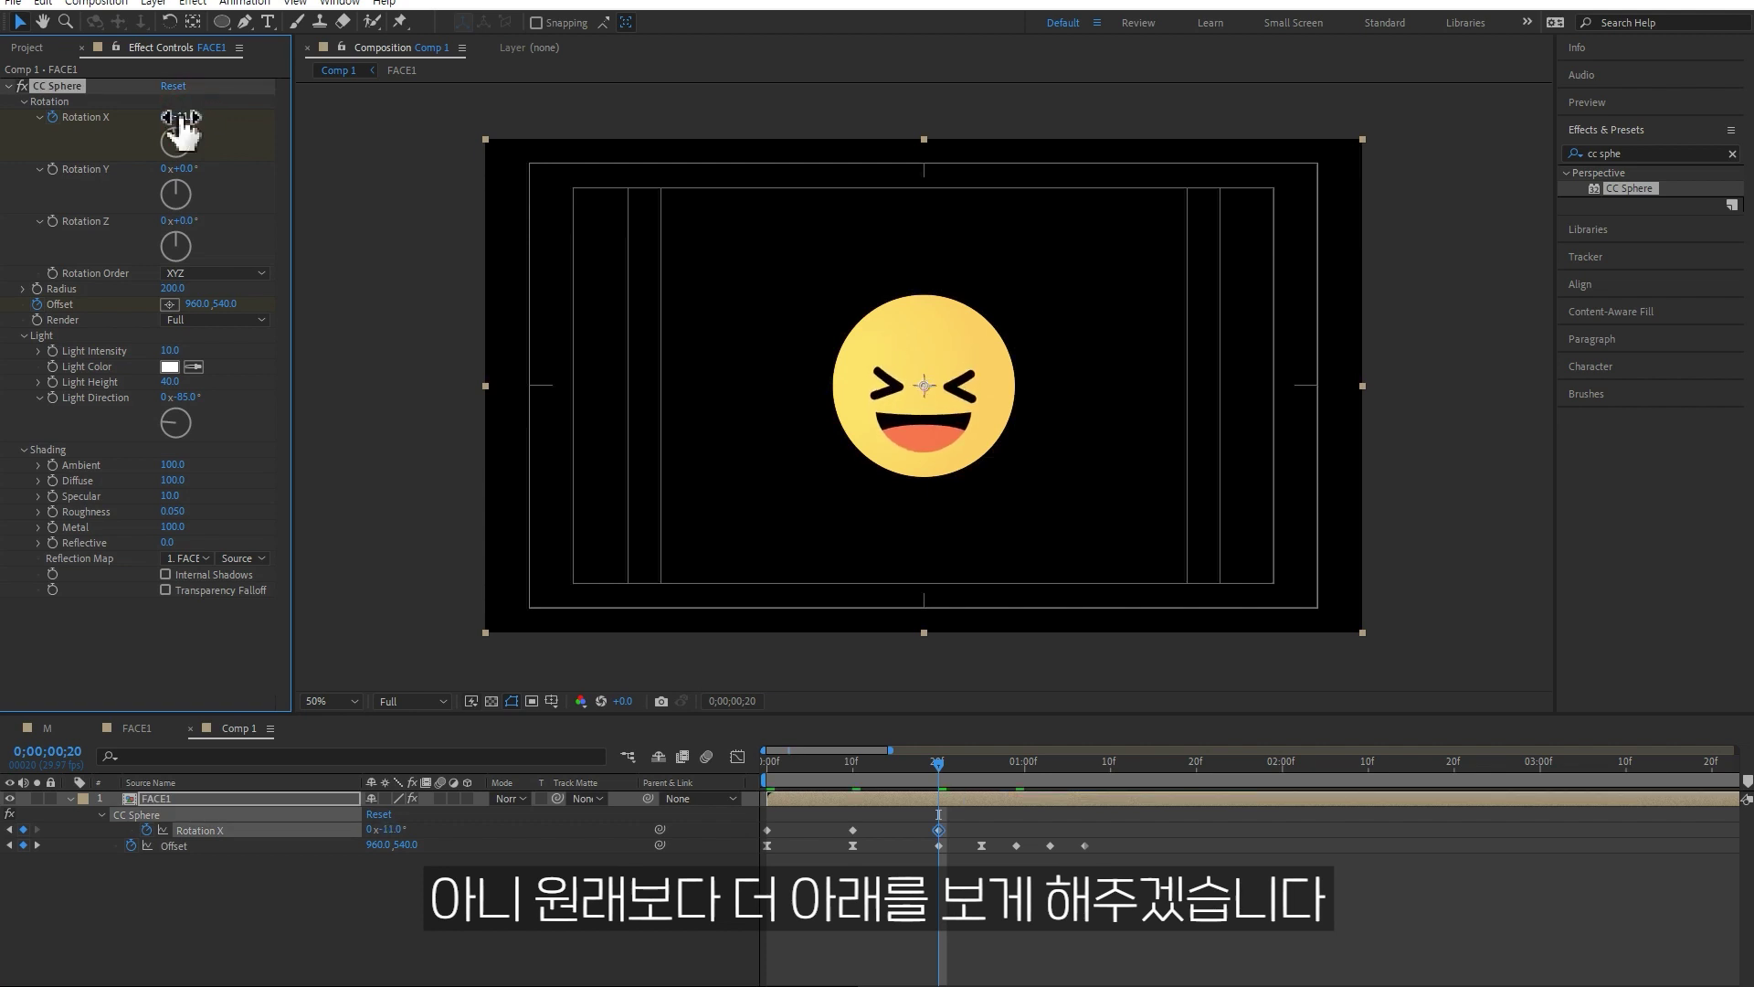
left_click(978, 762)
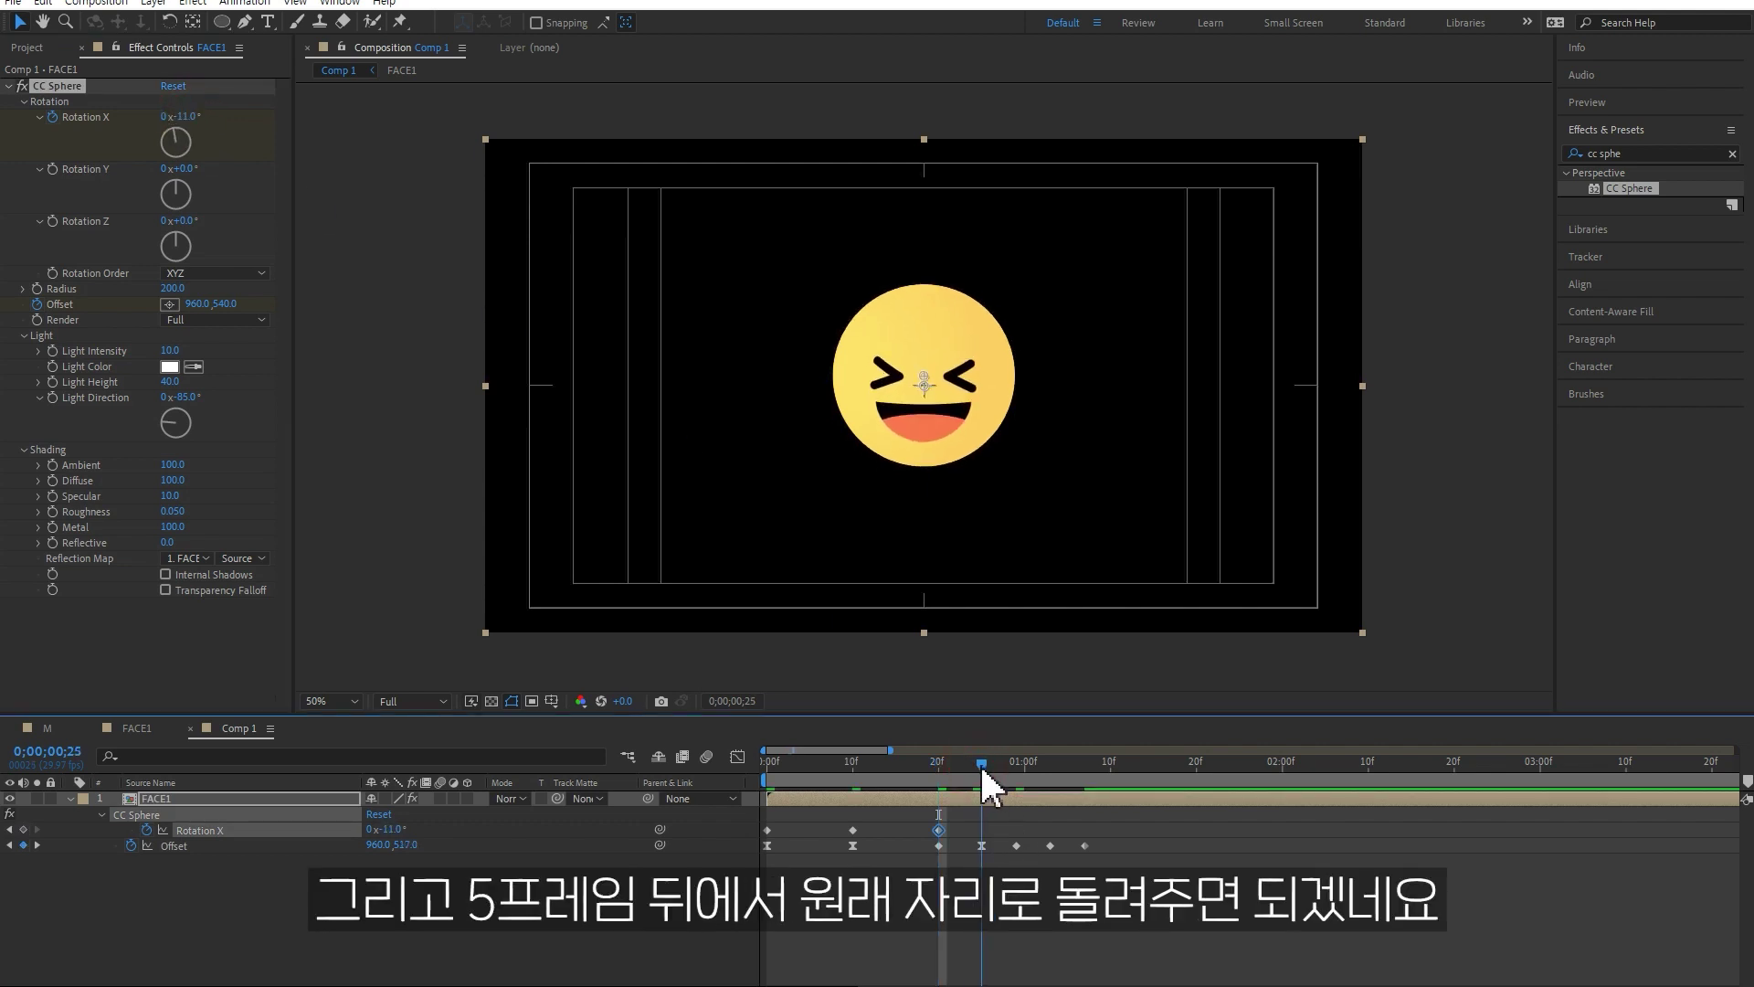
left_click(182, 116)
type("0")
left_click(245, 145)
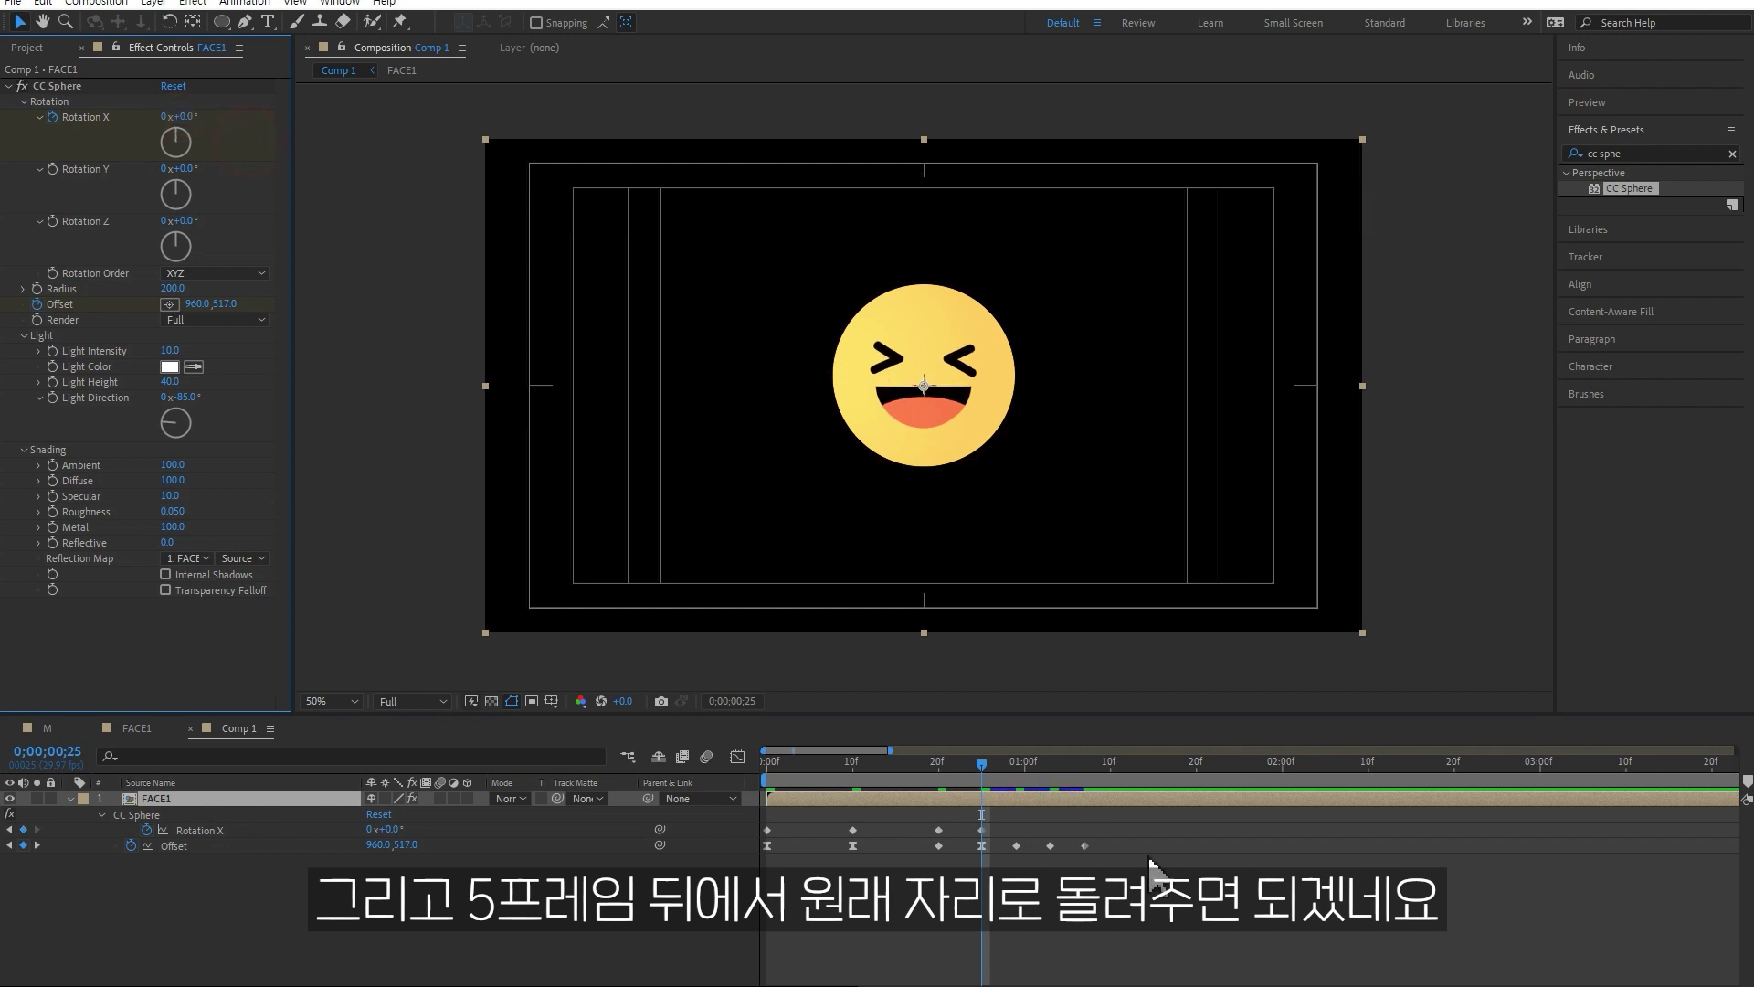
Easy Ease the first two Rotation X keys and move the 10f key to frame 7.
left_click_drag(899, 830, 801, 840)
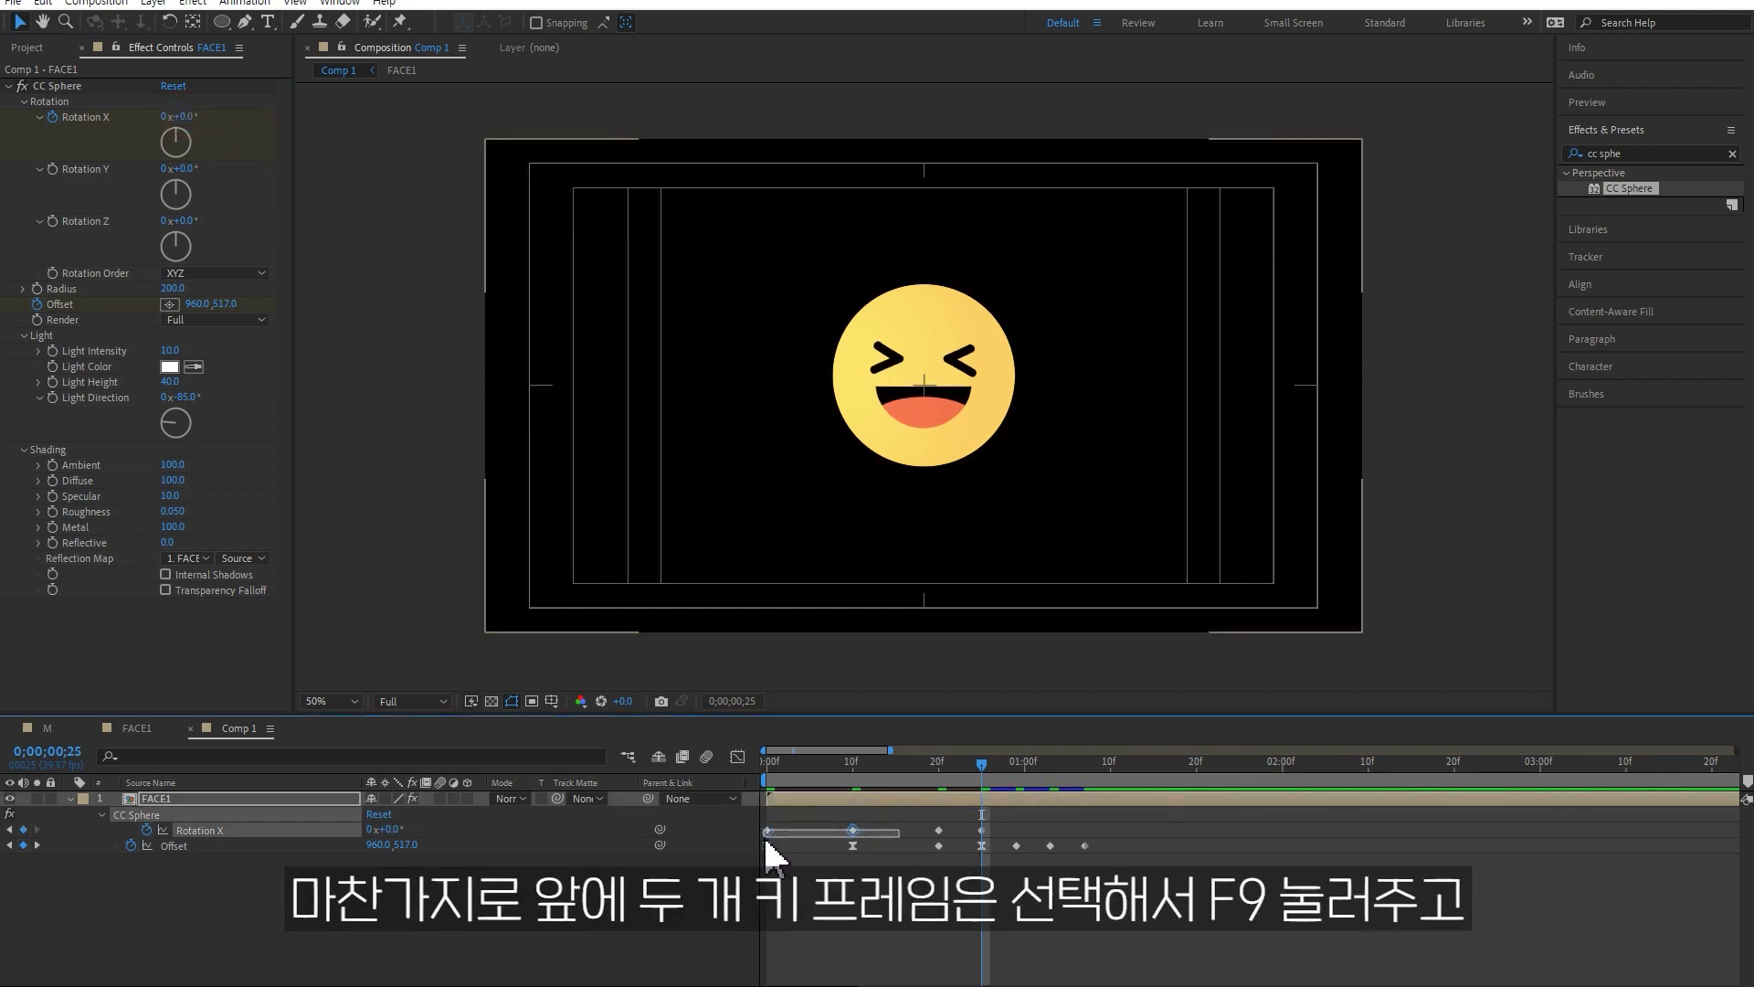
key("F9")
key("space")
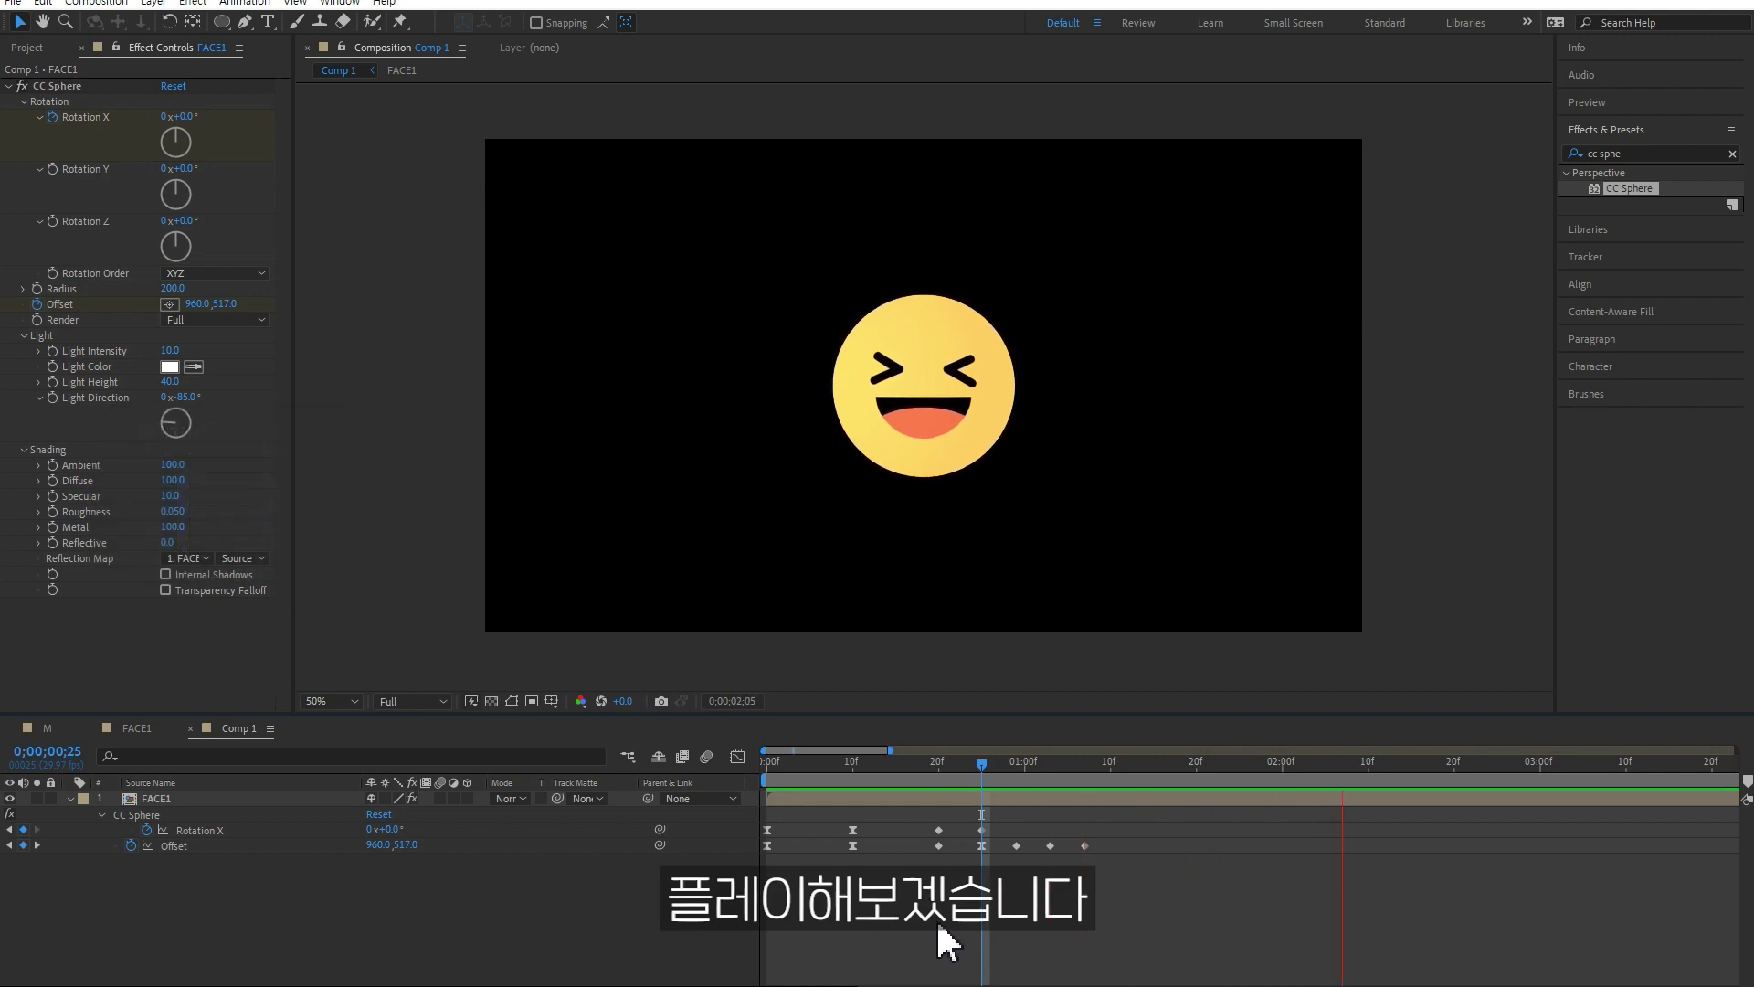
key("space")
left_click(826, 762)
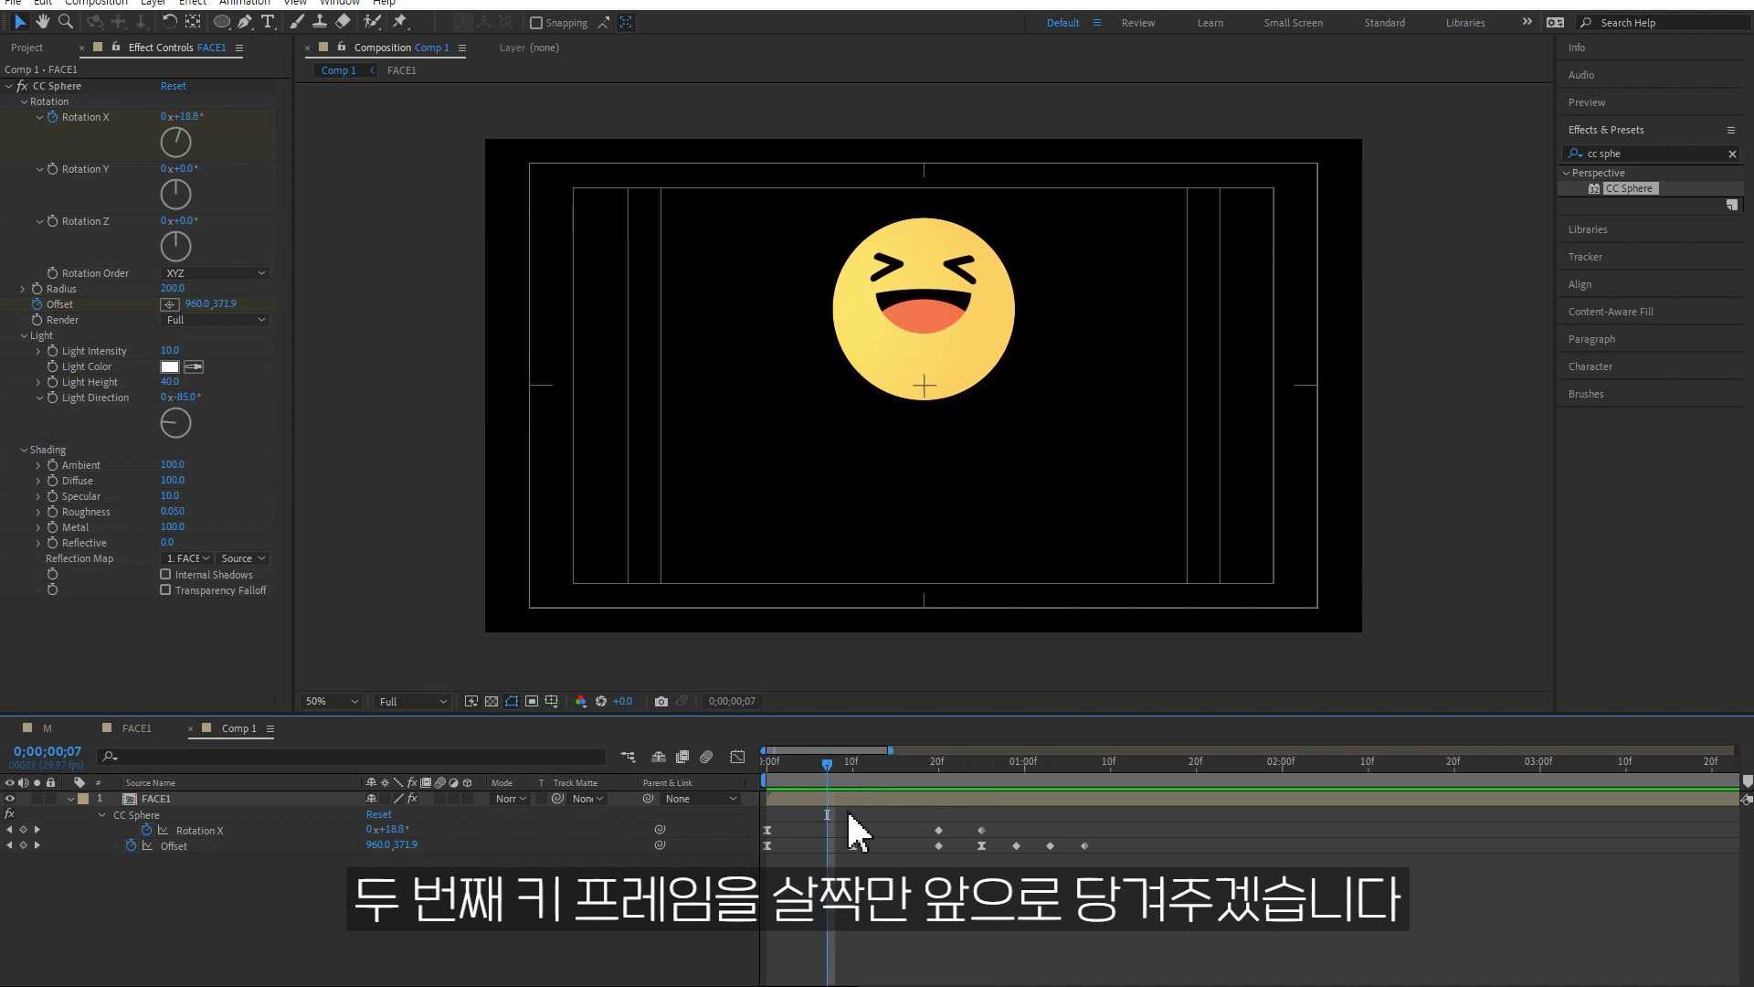
left_click_drag(853, 830, 827, 829)
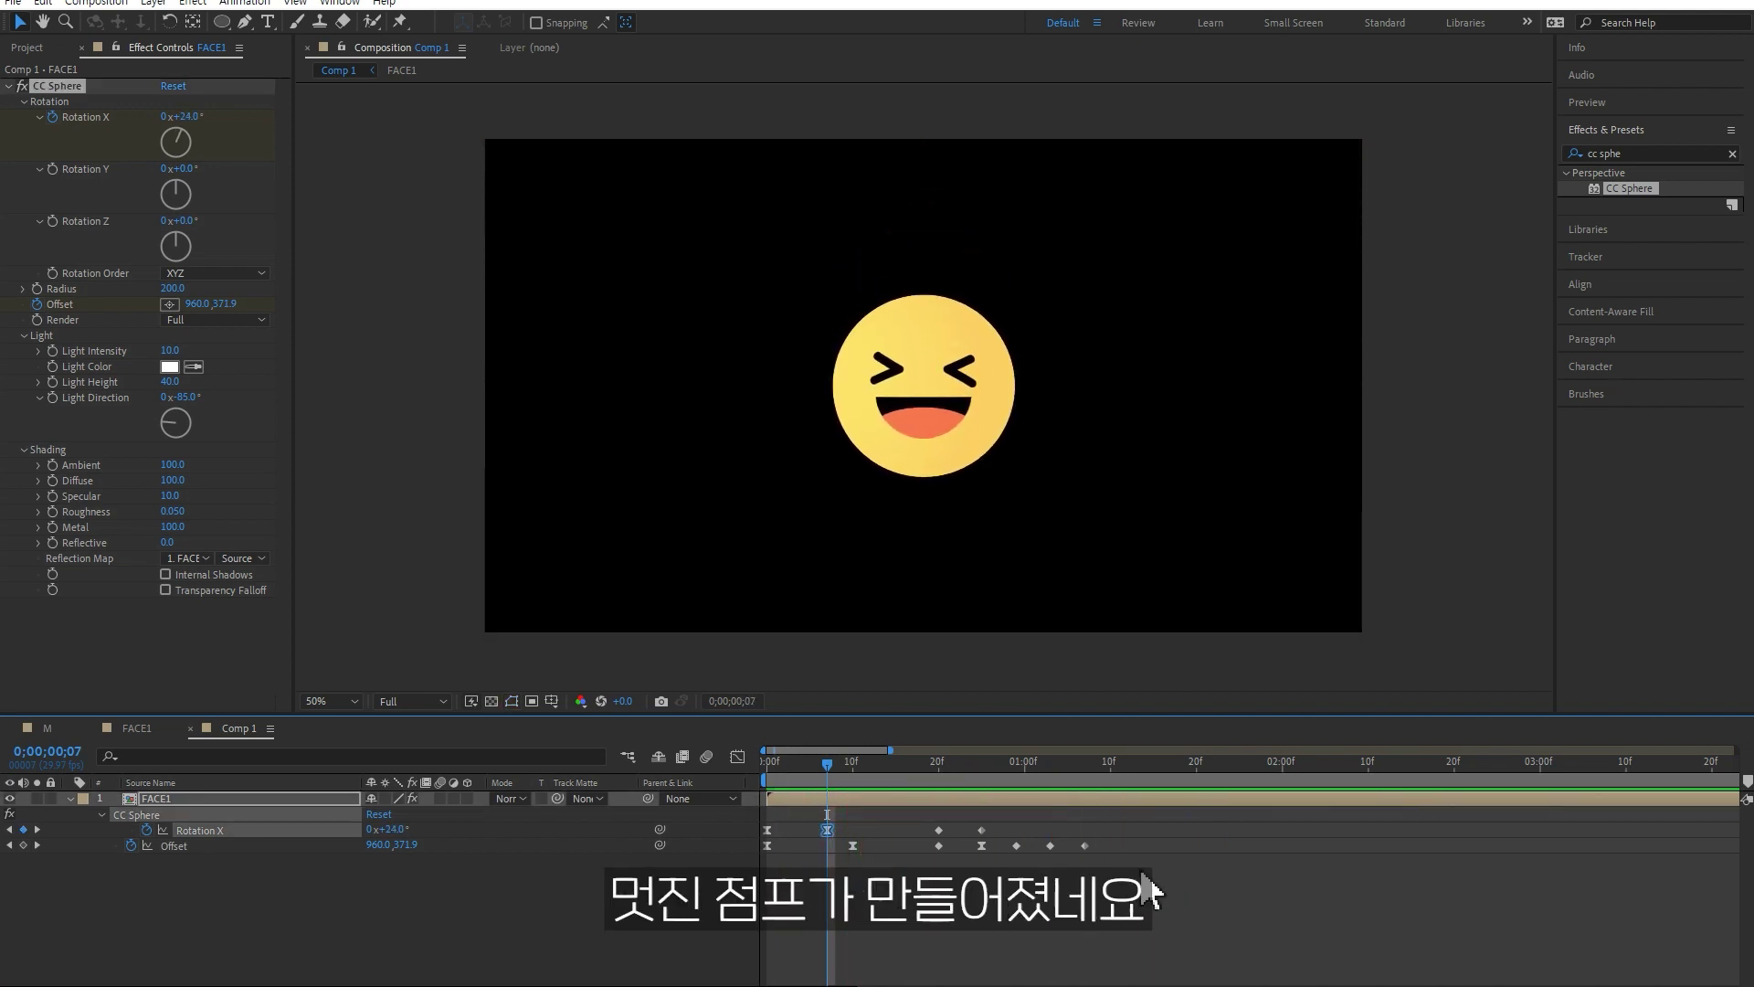
key("space")
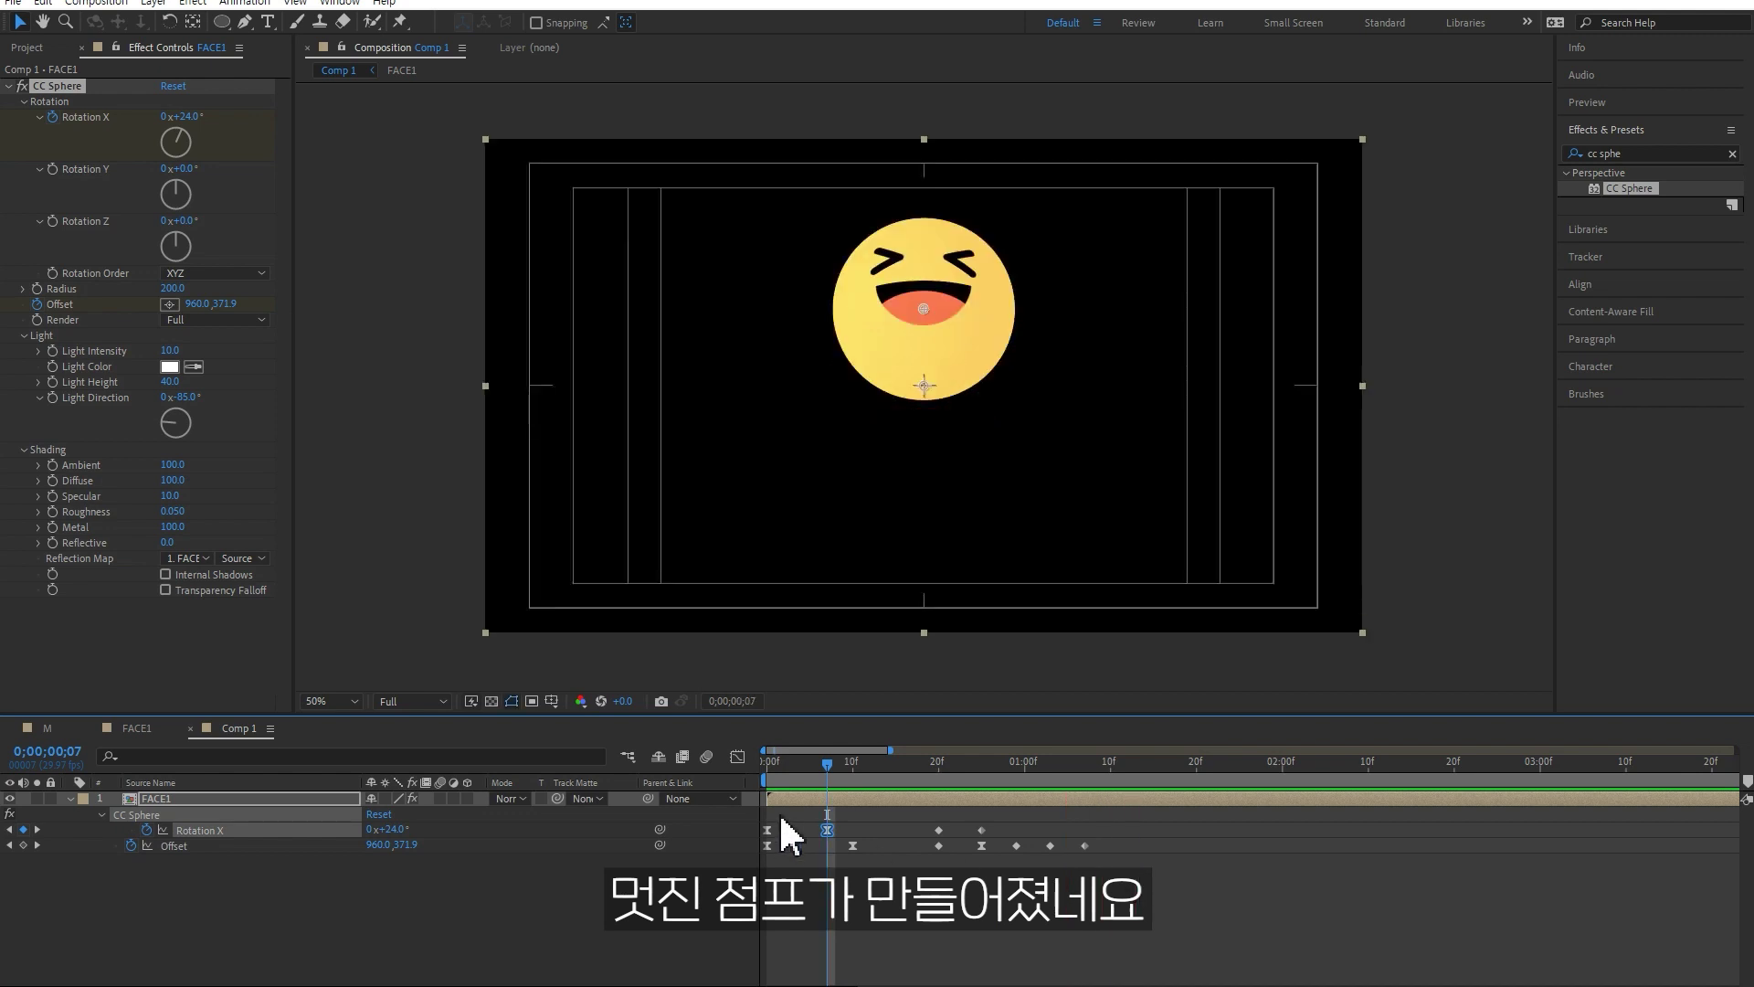
left_click(829, 807)
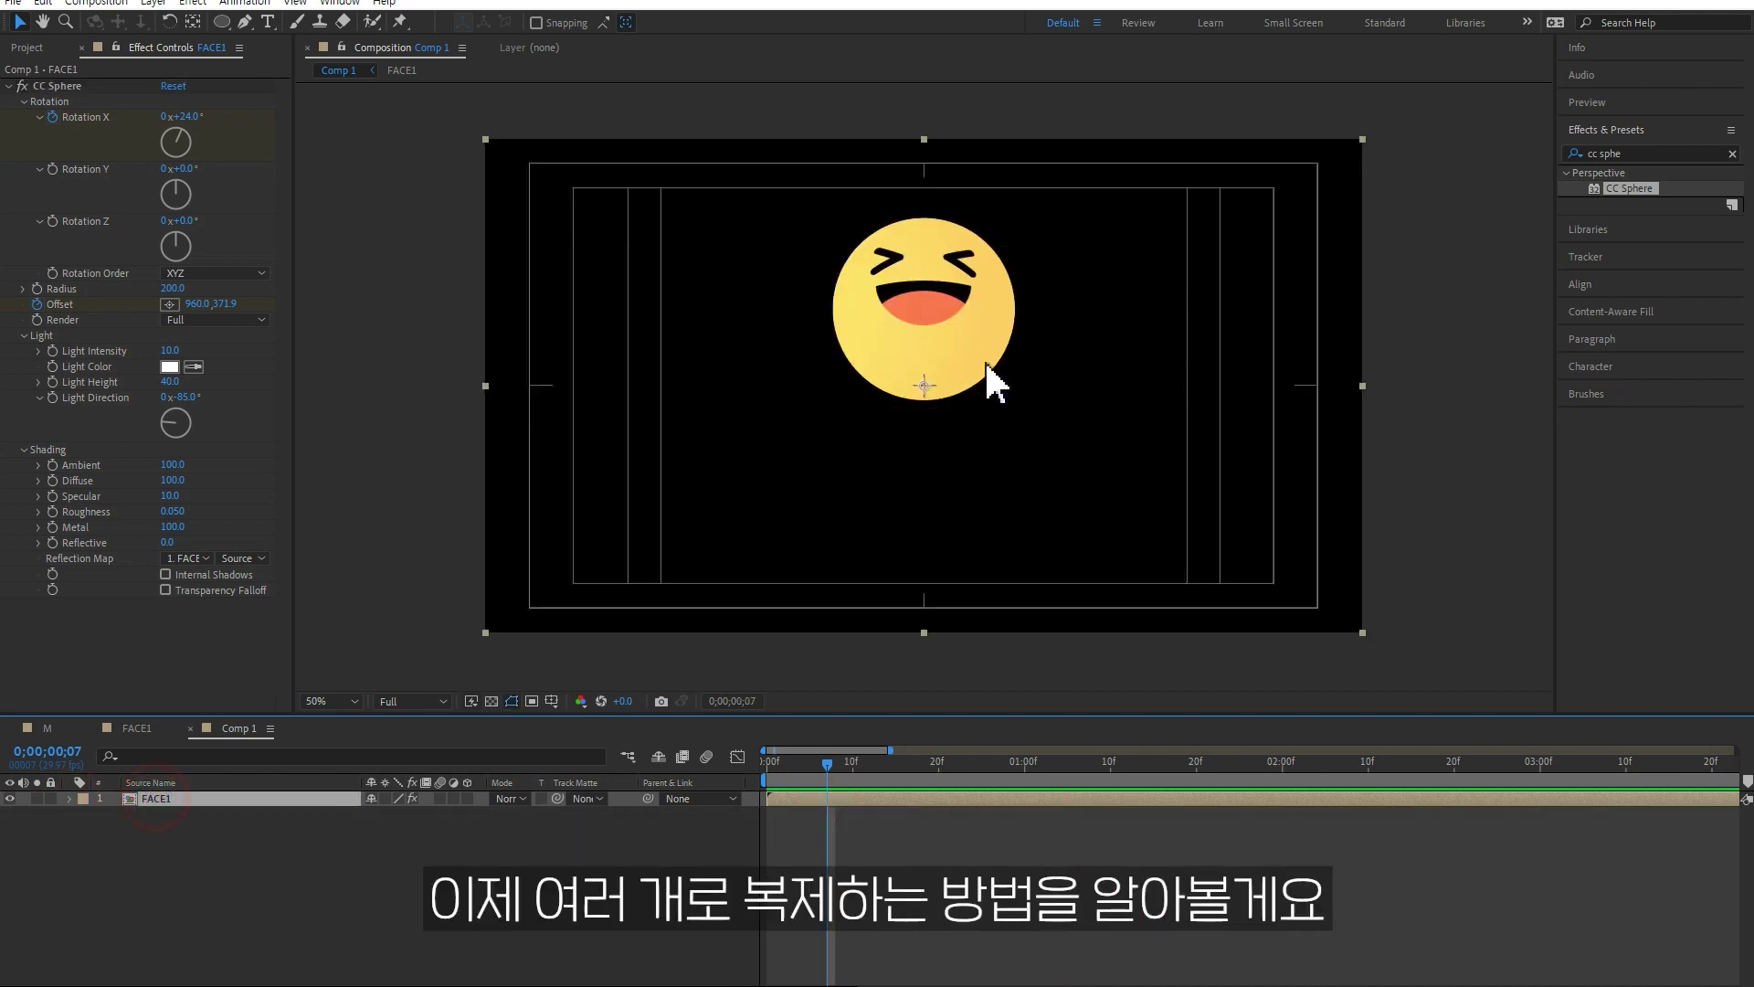
key("Home")
Duplicate FACE1, move the copy up and right, and scale it to 90%.
left_click_drag(941, 466, 959, 501)
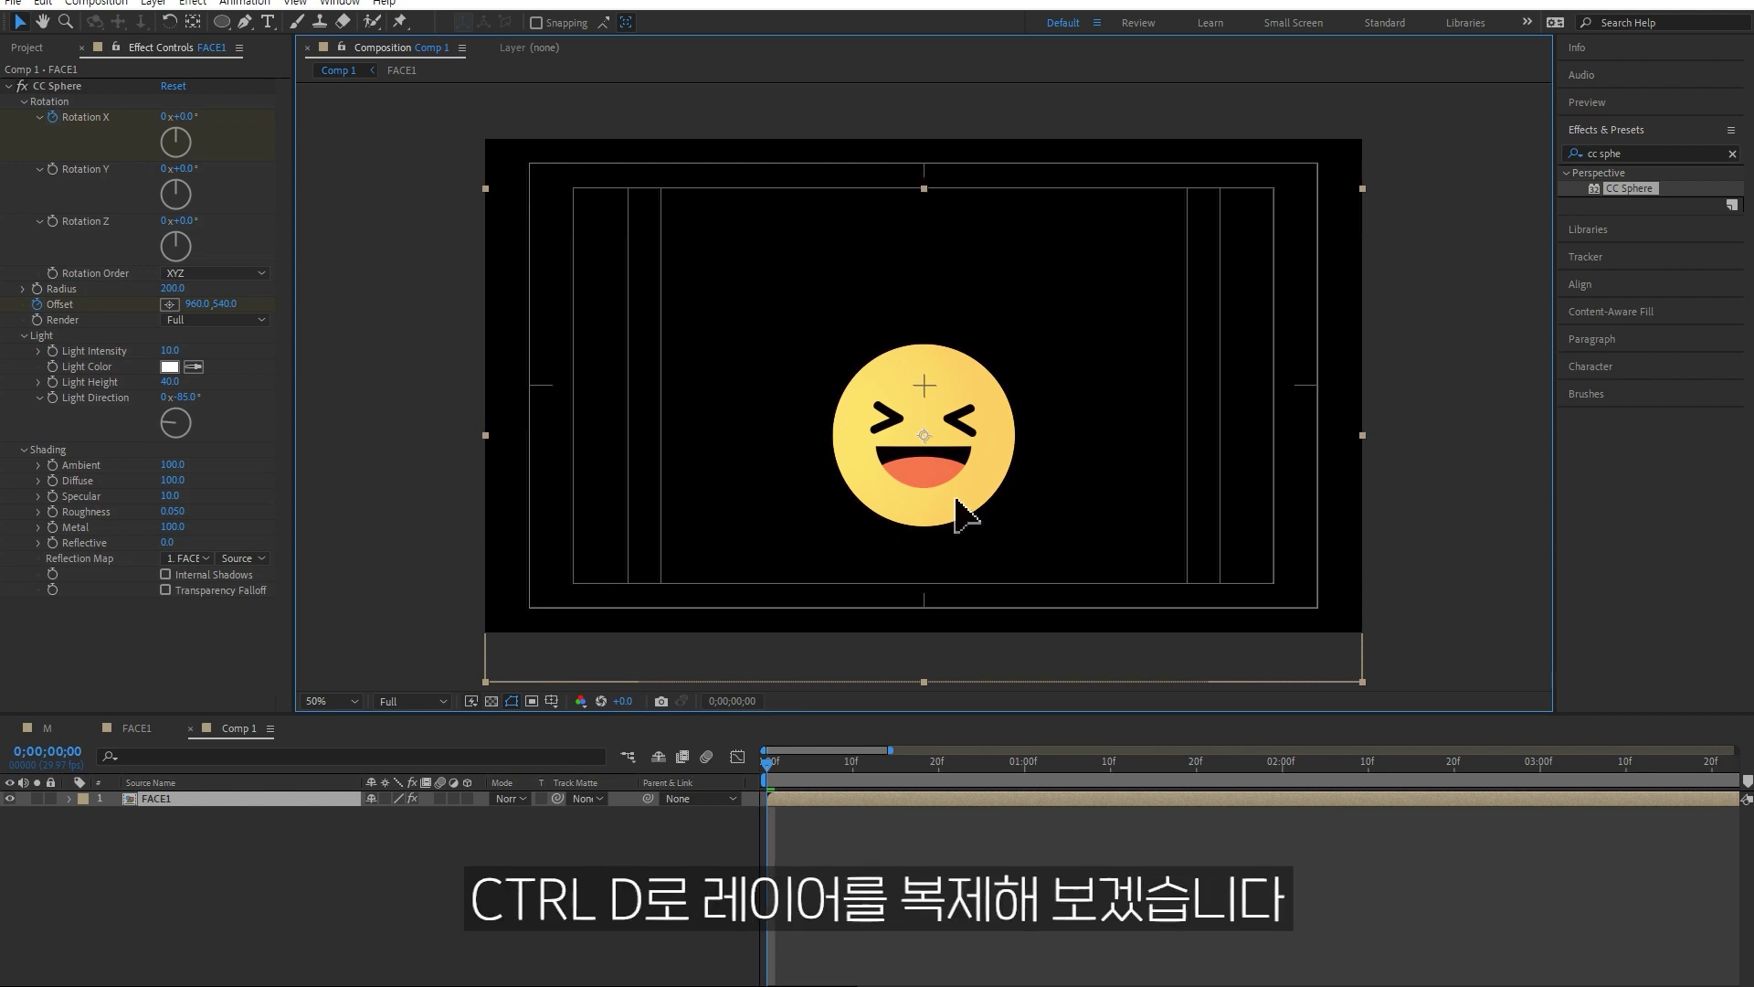
left_click(318, 806)
key("ctrl+d")
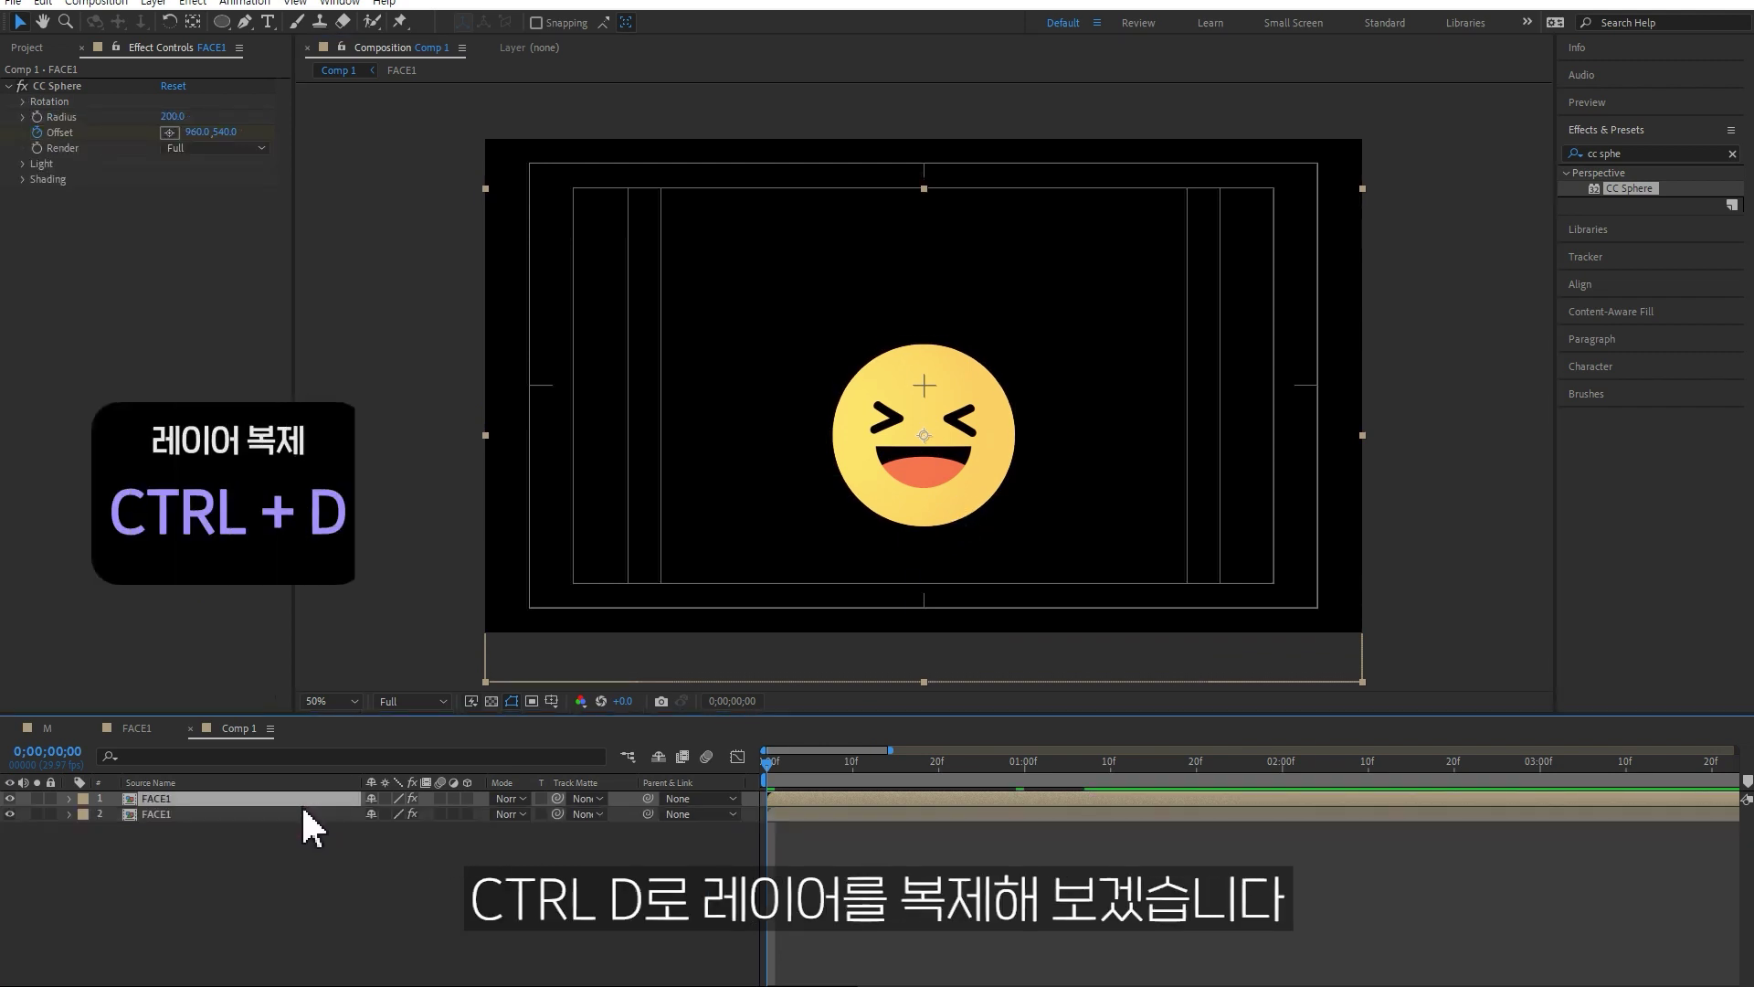
left_click(254, 814)
left_click_drag(962, 476, 1069, 413)
key("s")
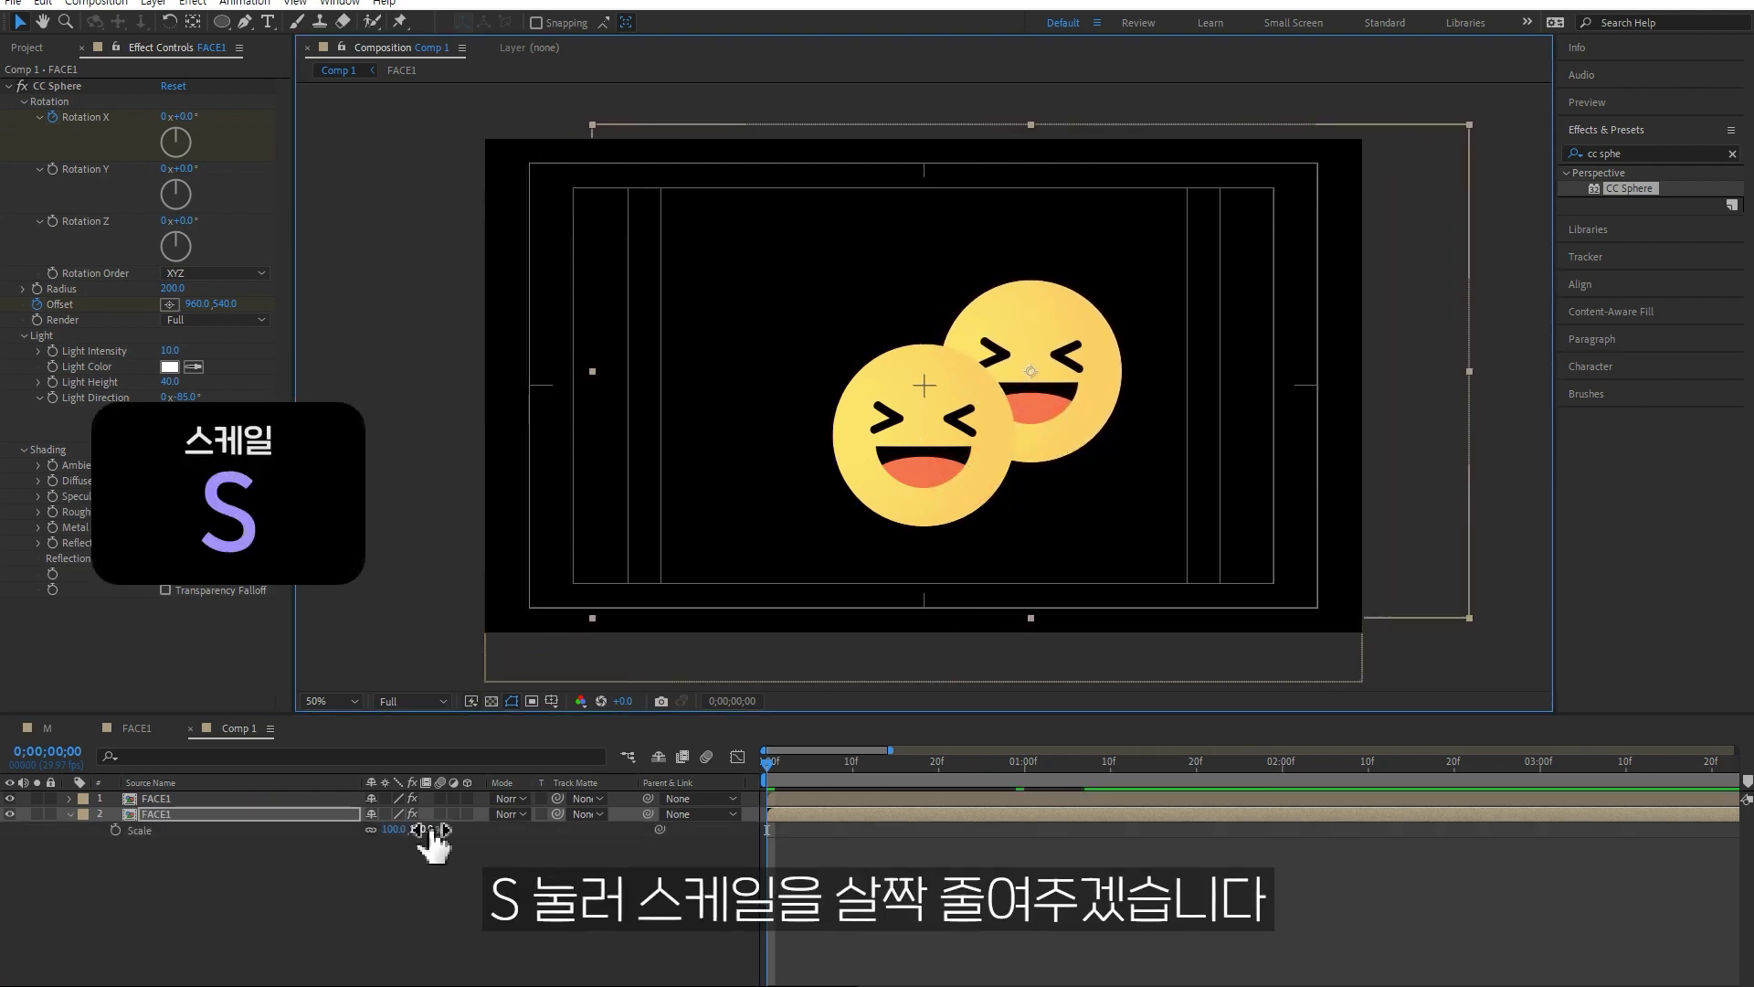
left_click(424, 830)
left_click(445, 882)
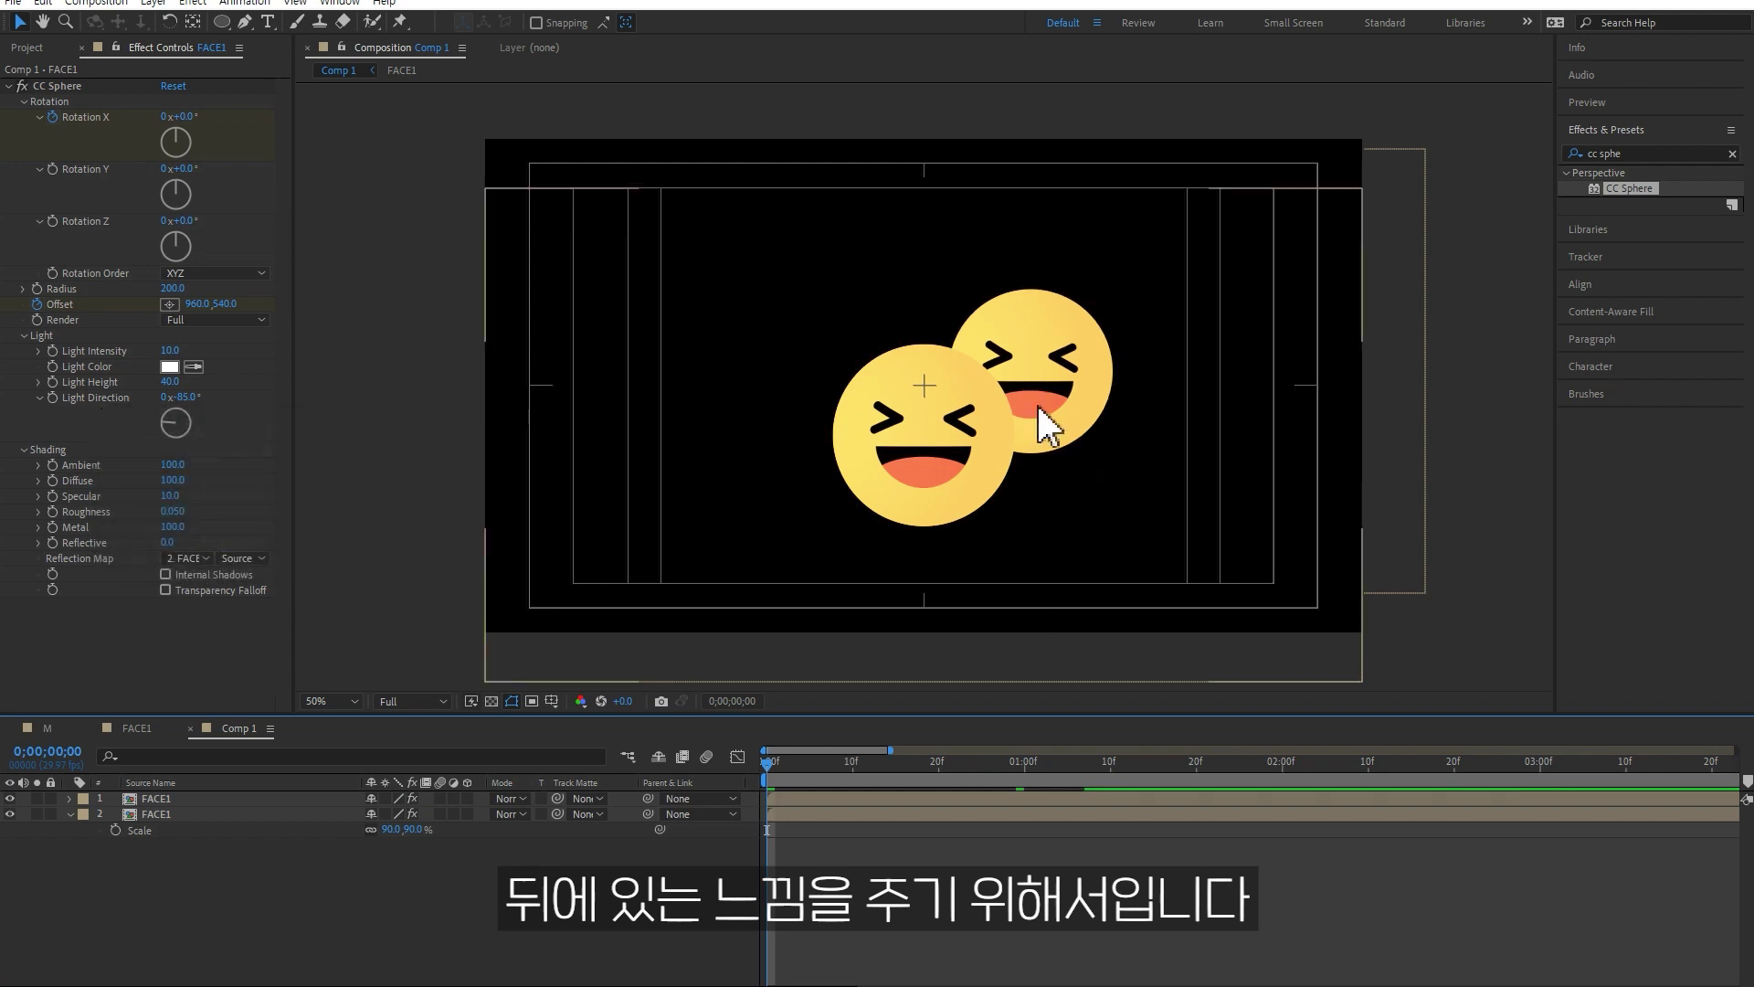
key("space")
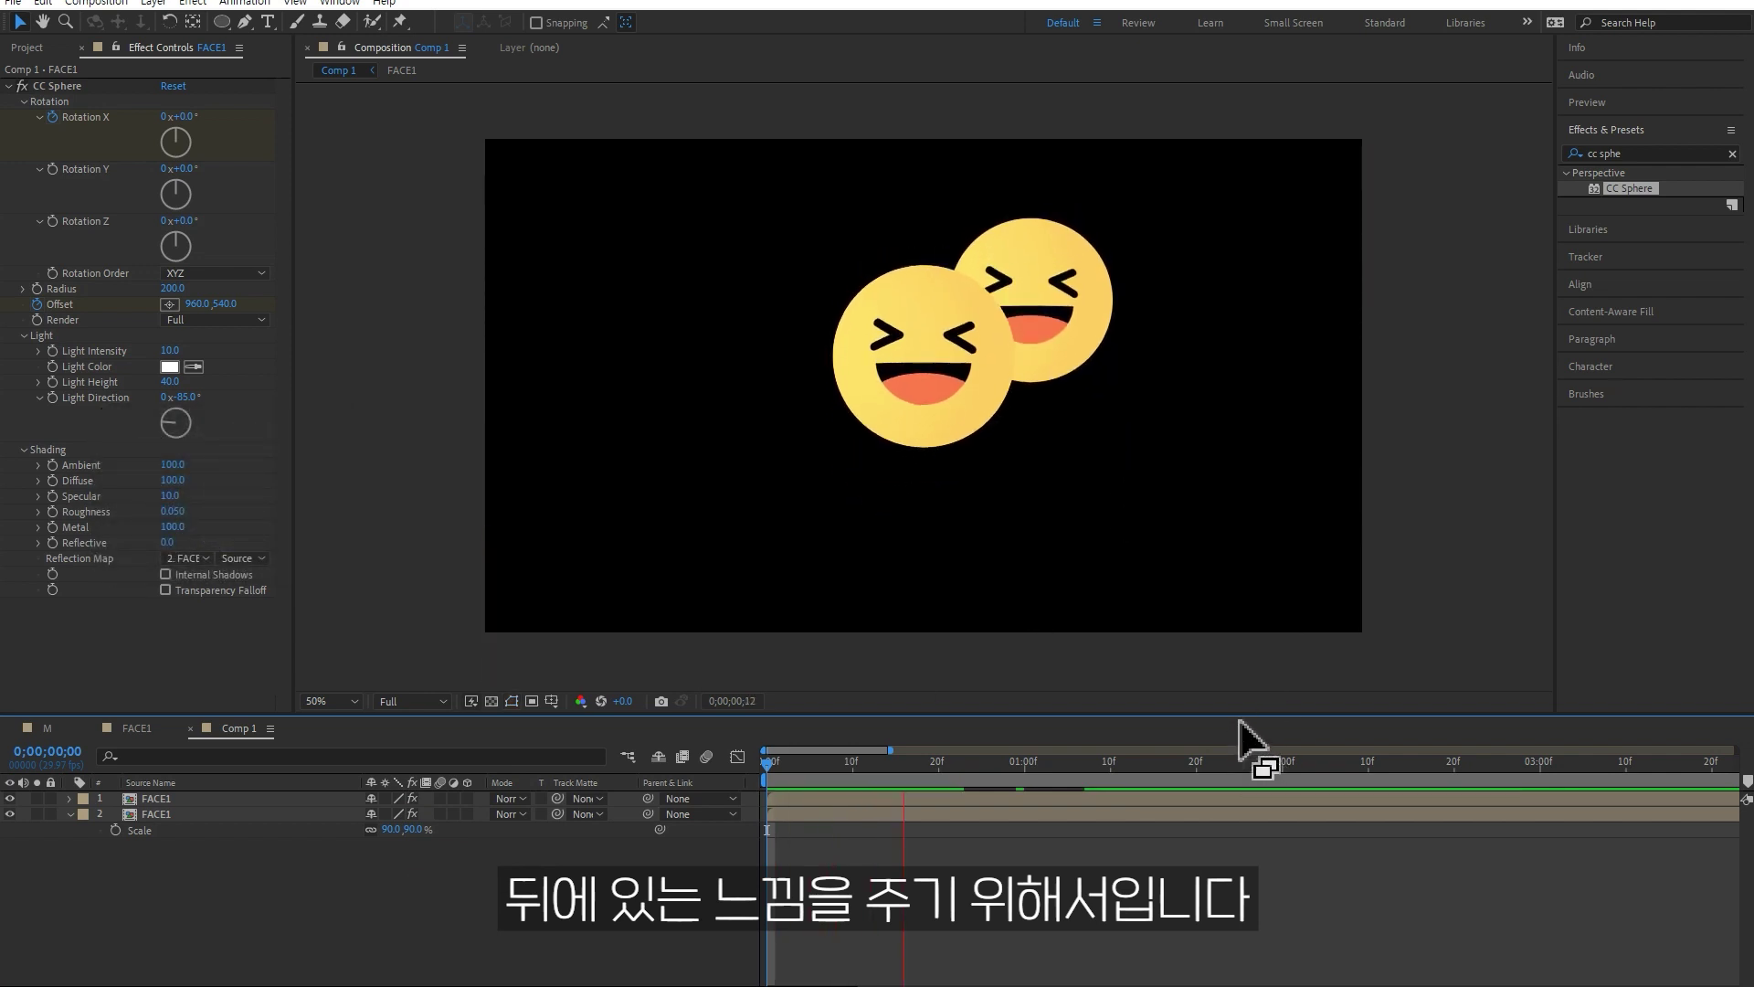
key("space")
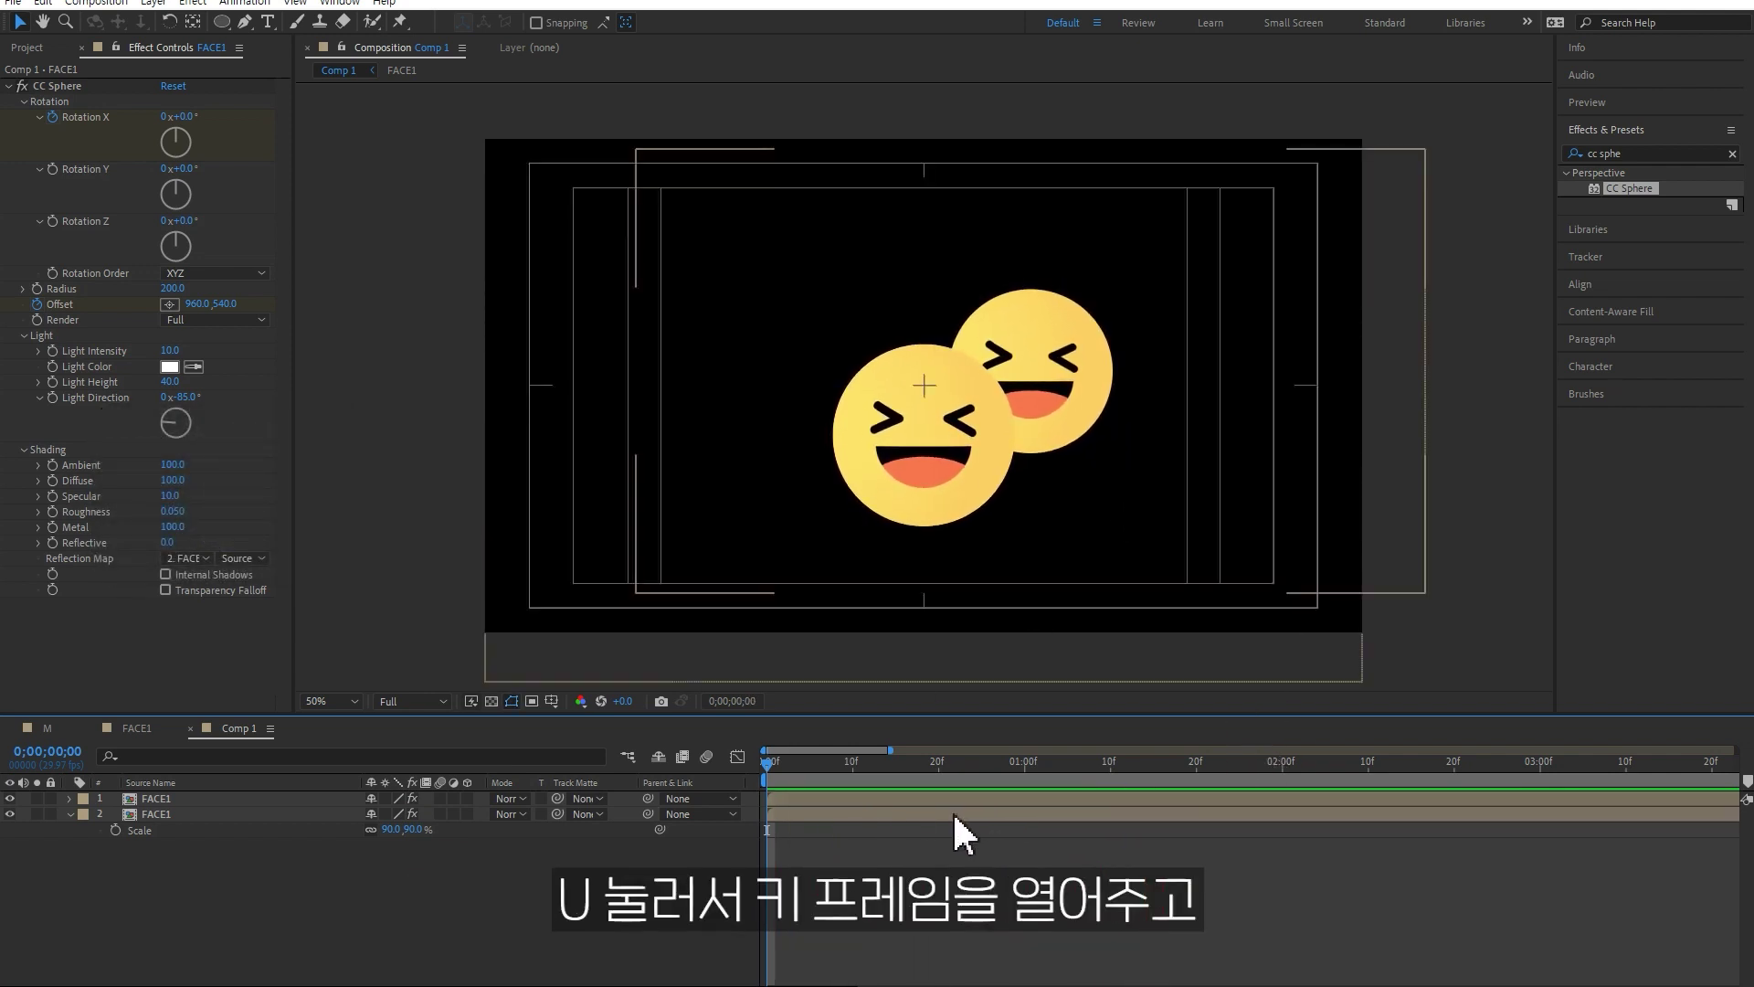
Shift the copy's Rotation X and Offset keyframes a few frames later.
left_click(952, 810)
key("u")
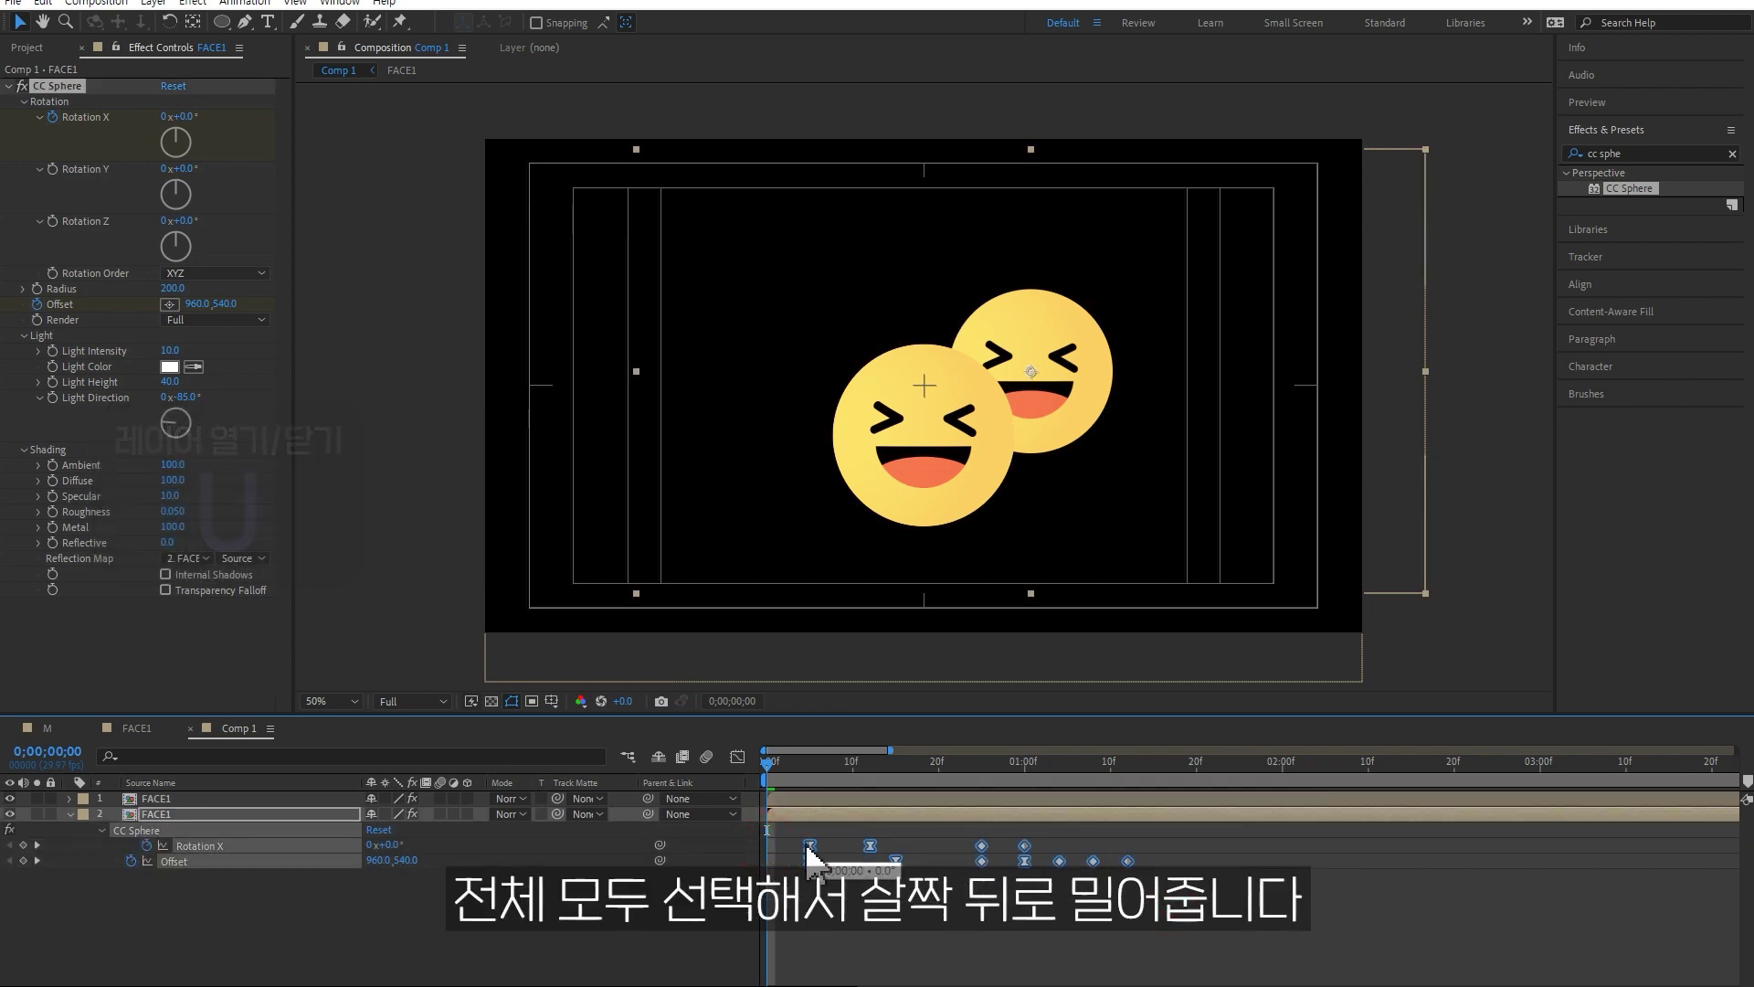
left_click_drag(774, 849, 816, 854)
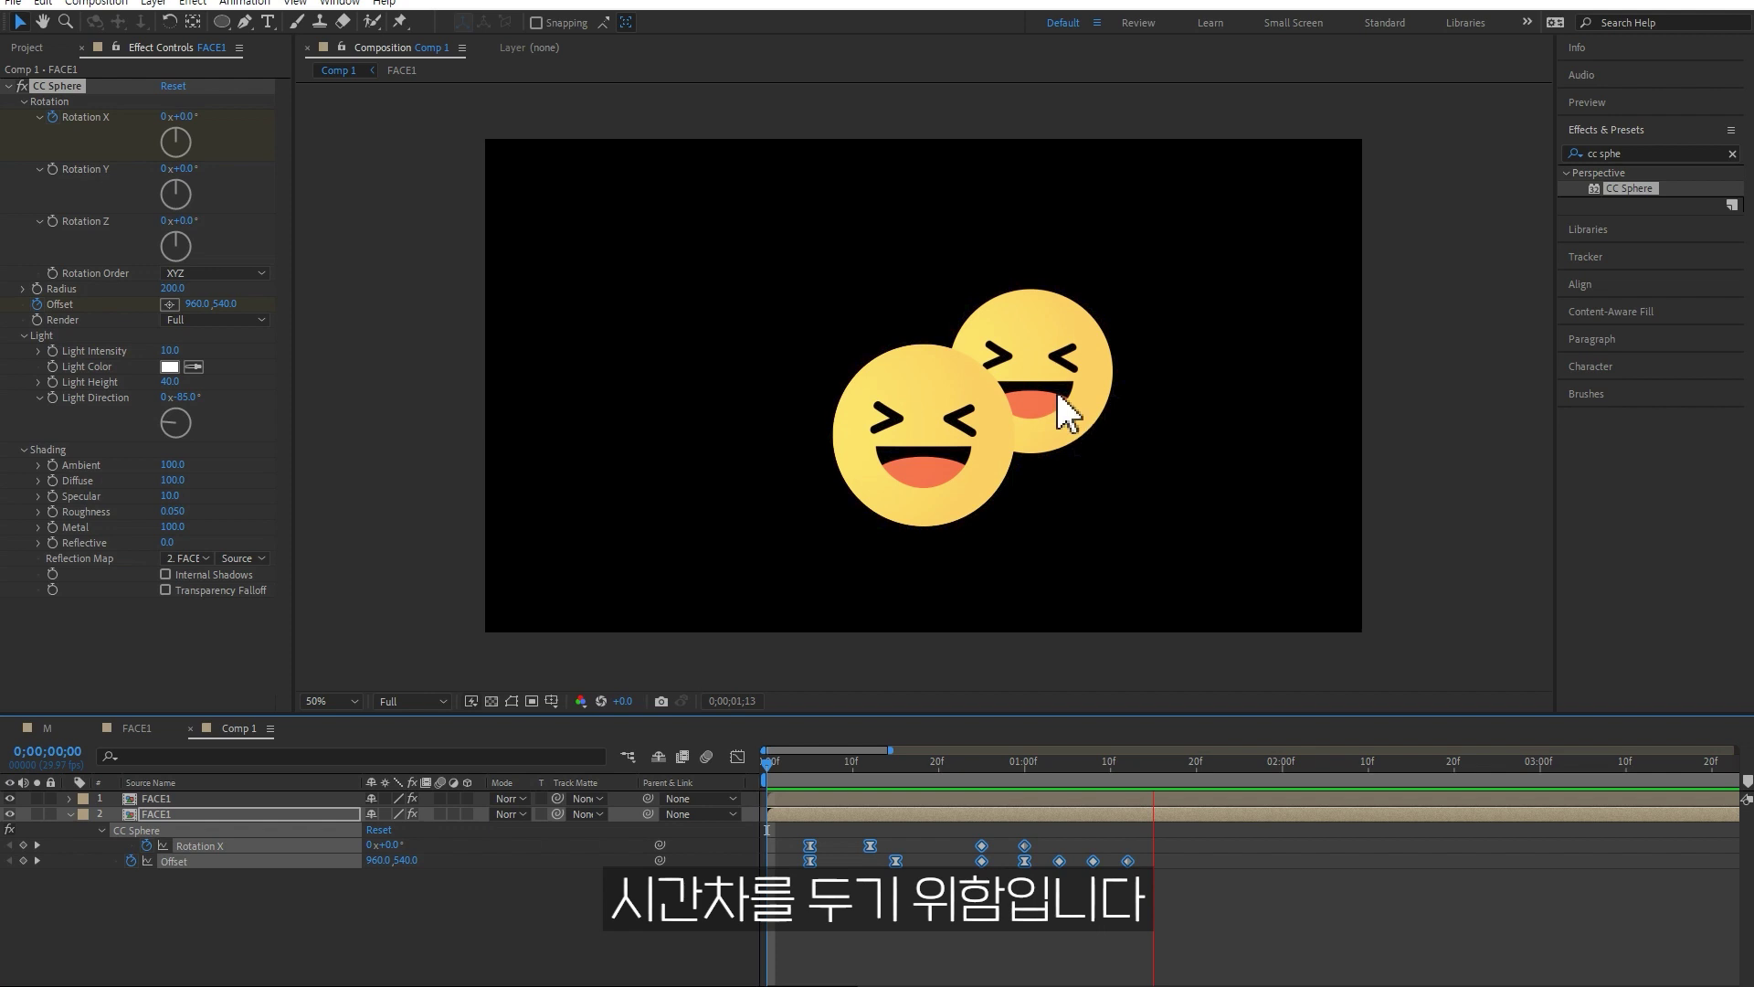
left_click(1177, 764)
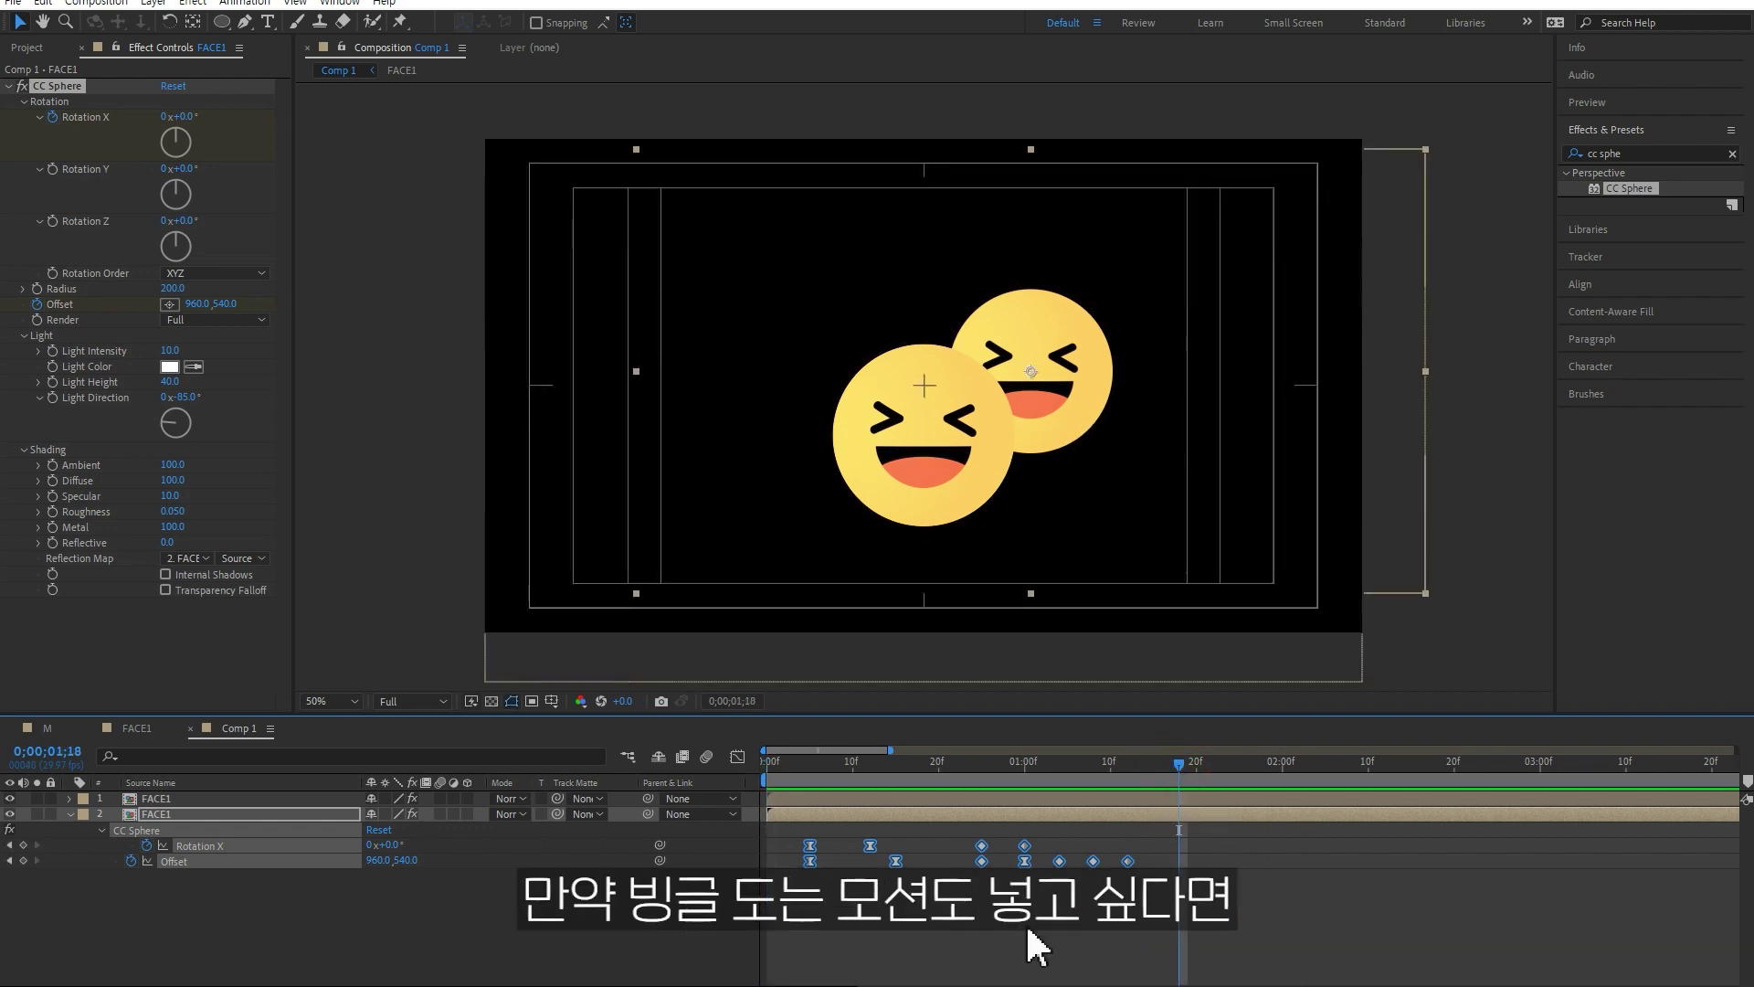
Keyframe the back sphere's Rotation Y from 0 at 1;18 to one full turn at 2;11.
left_click(1081, 848)
left_click(1115, 813)
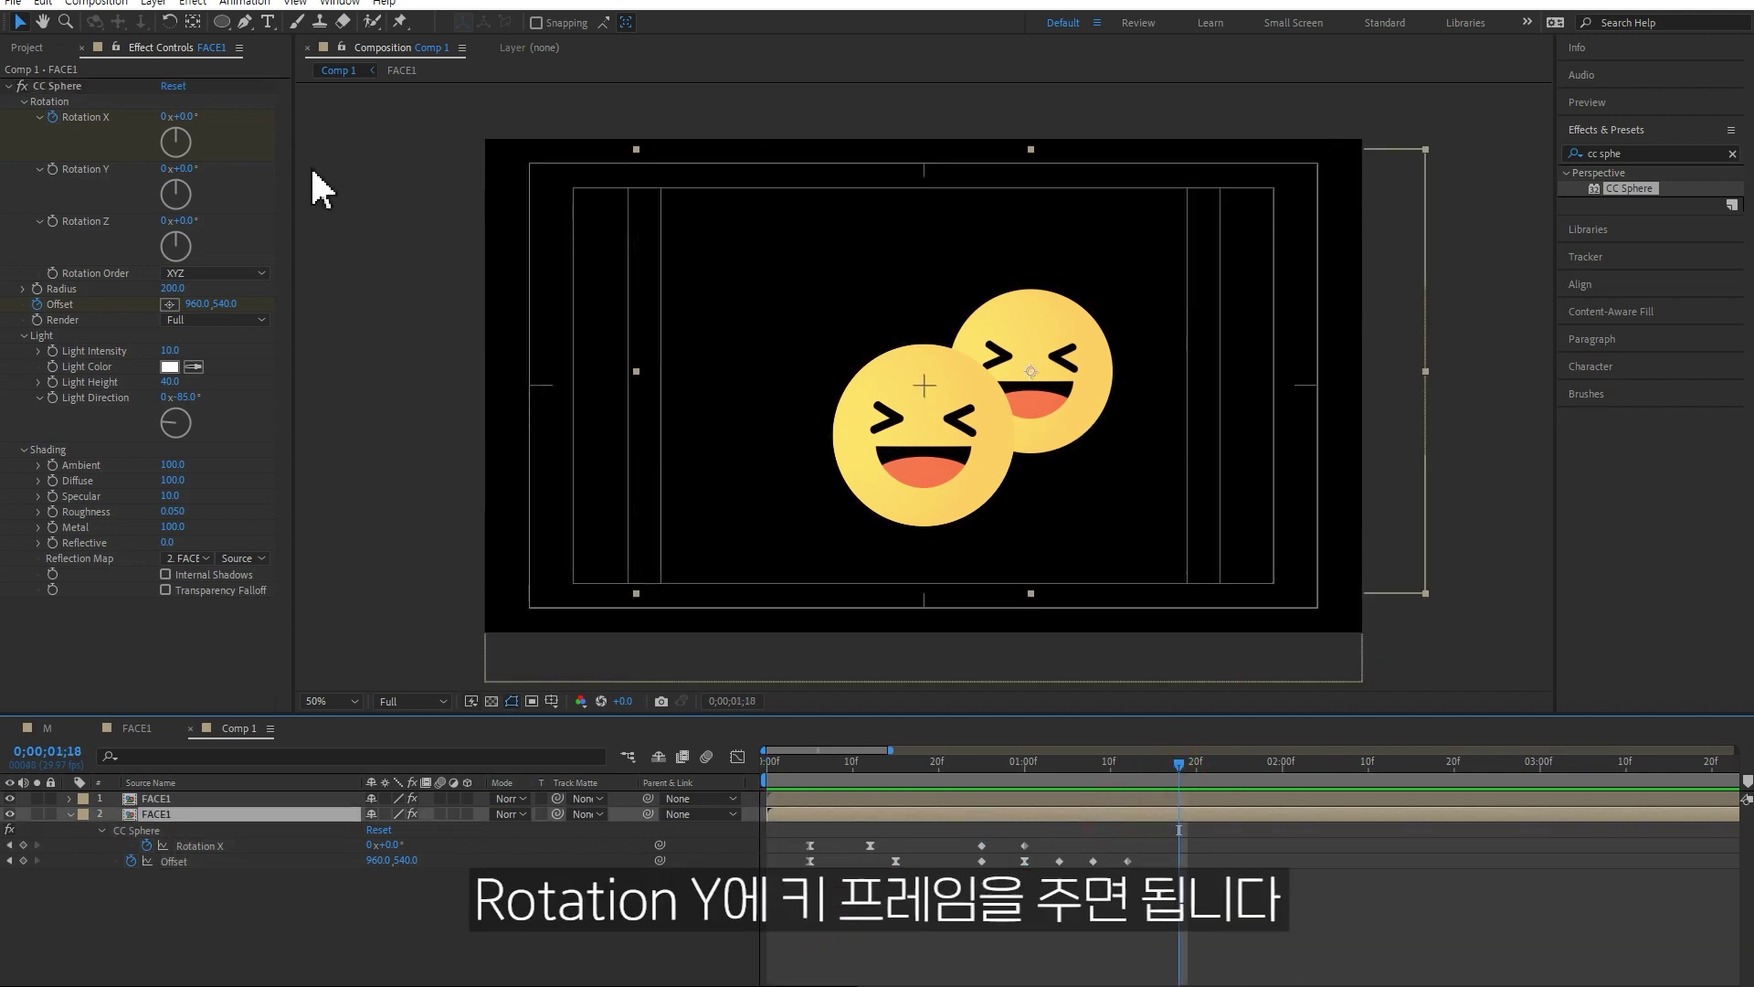
left_click(52, 170)
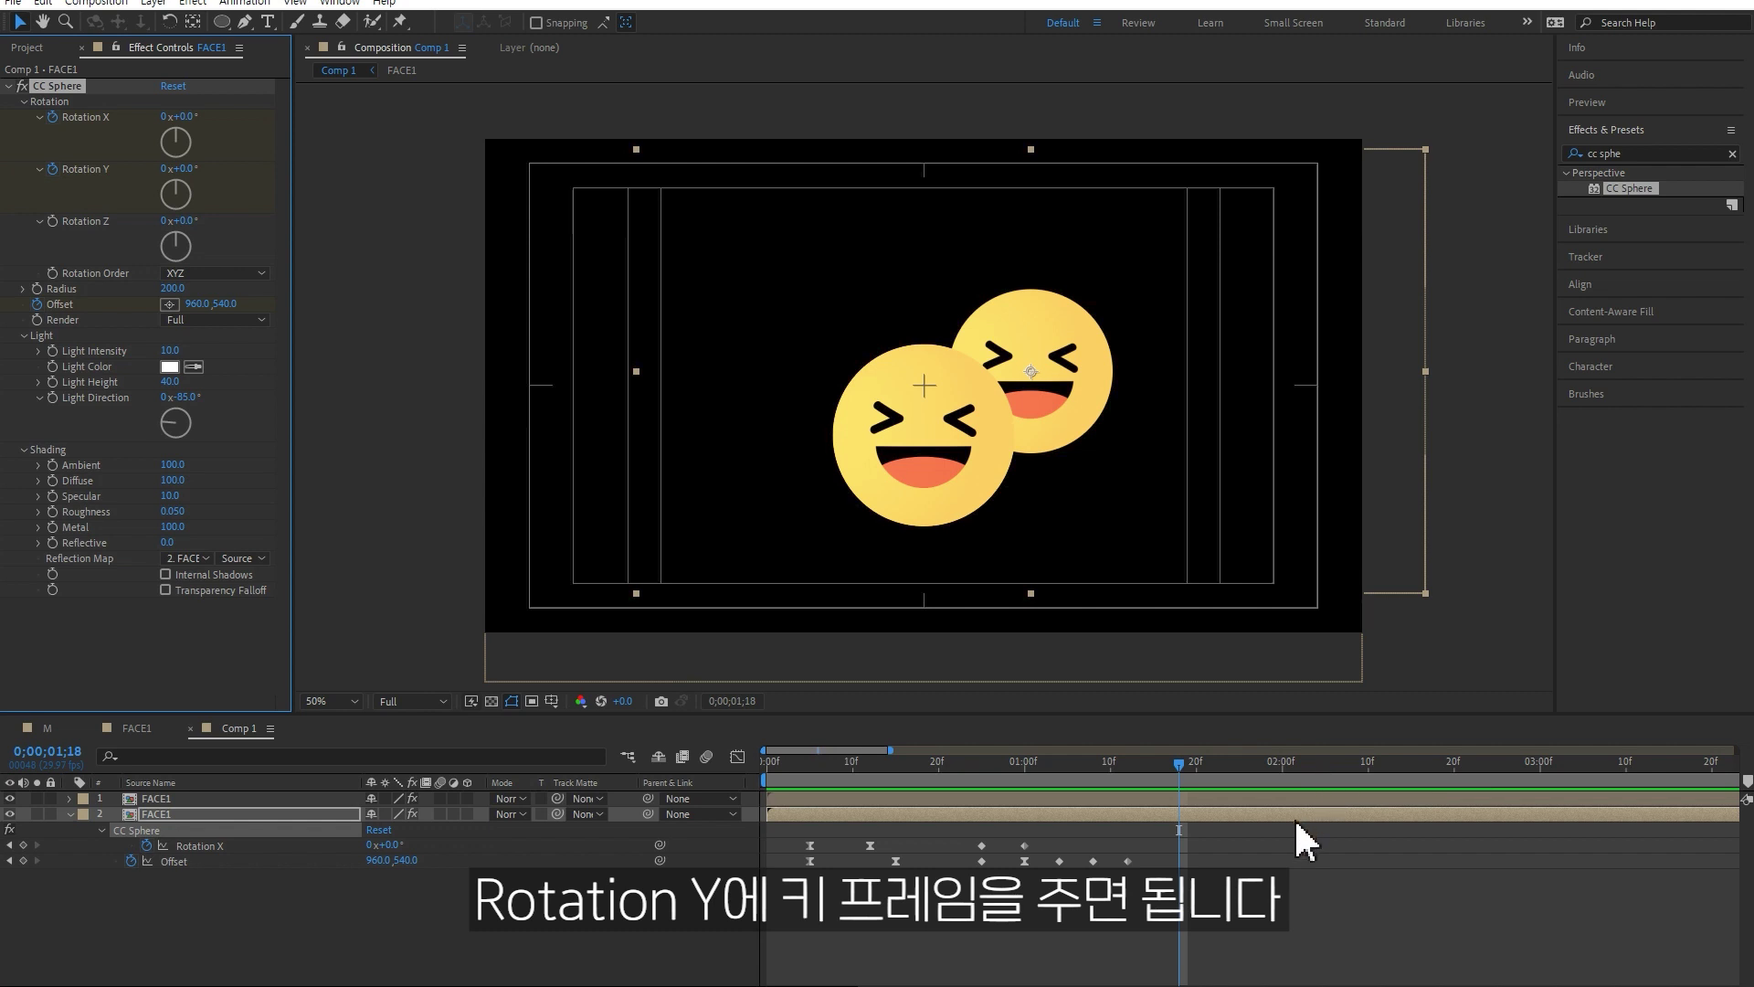
left_click(1374, 764)
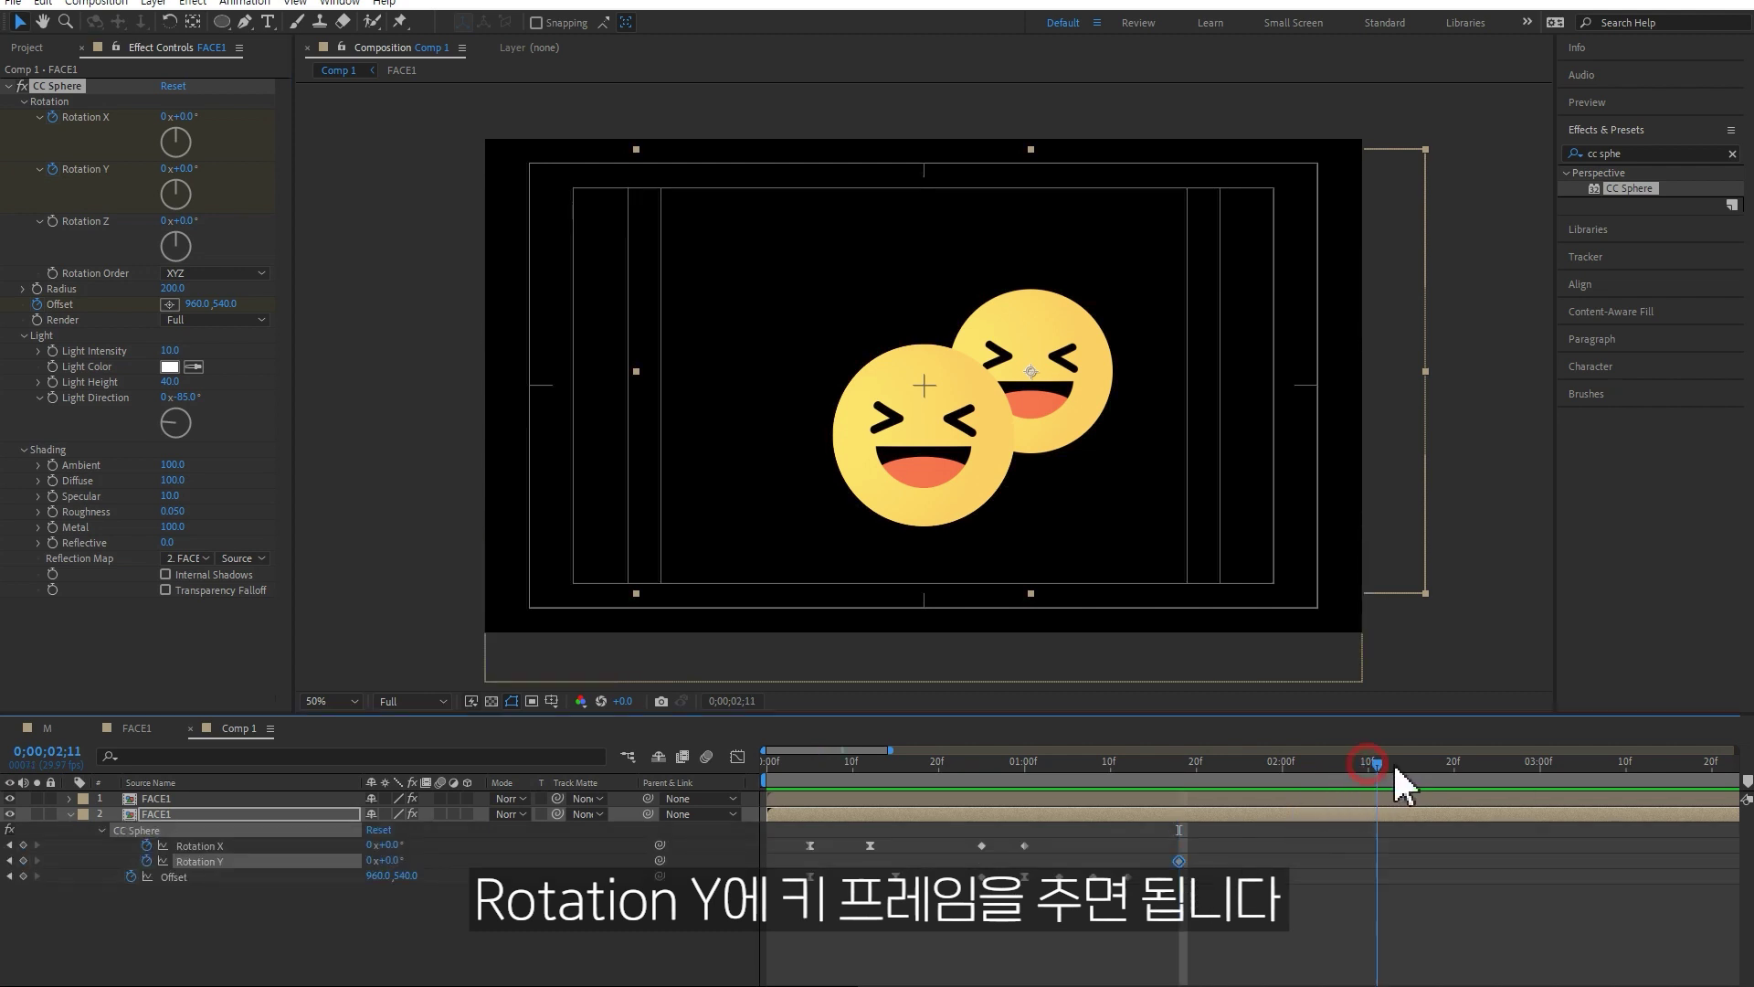
left_click_drag(169, 182, 242, 183)
End the work area at 3;00 and move the final Rotation Y keyframe earlier.
left_click(1456, 927)
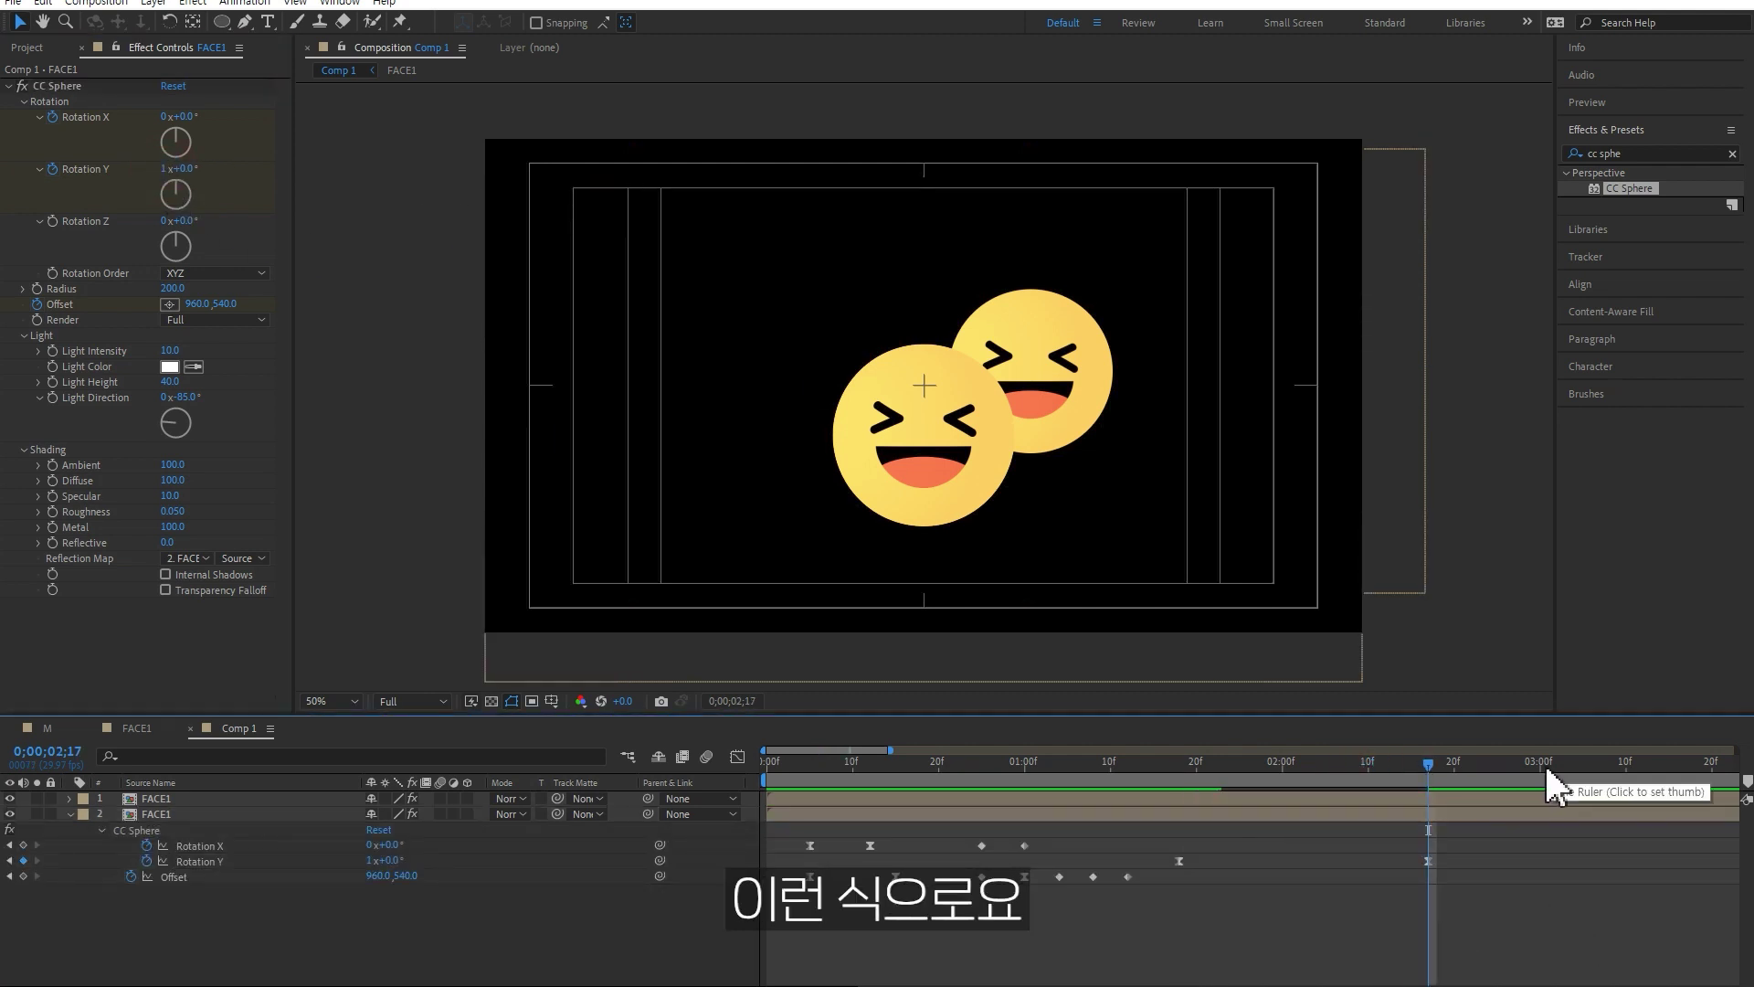
left_click(1540, 762)
key("n")
key("space")
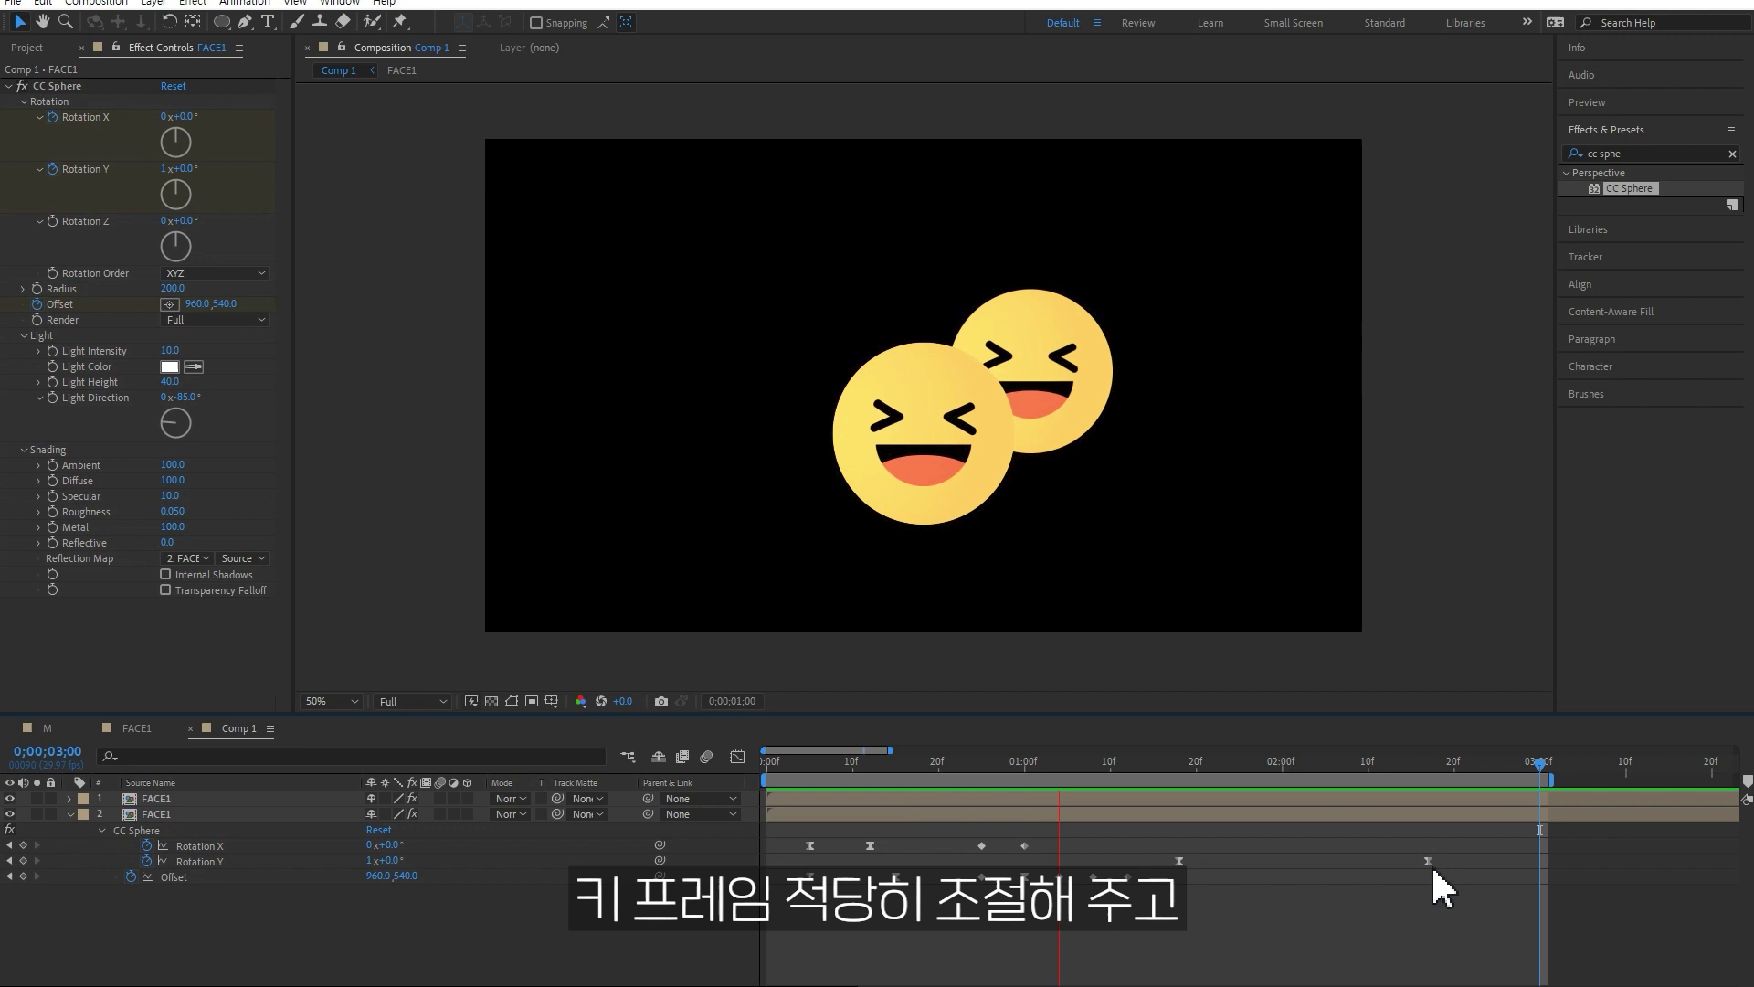
left_click_drag(1428, 860, 1307, 861)
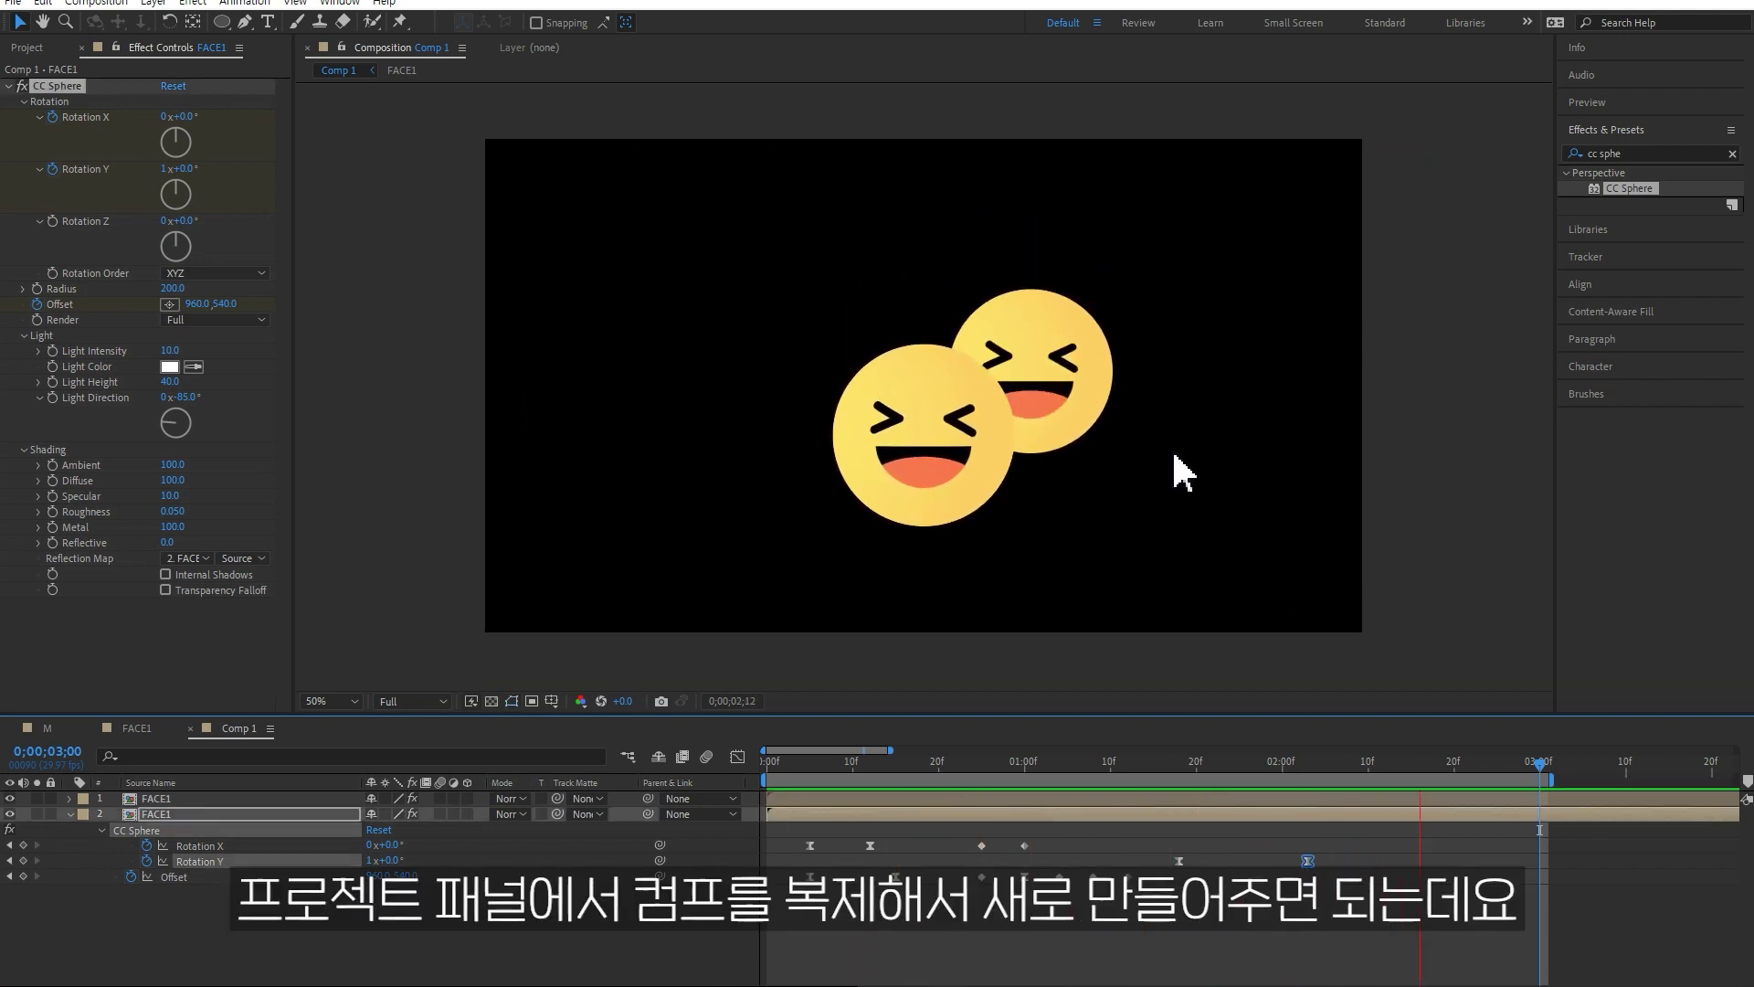
key("space")
Alt-drag the F2 comp from the Project panel onto layer 2, replacing FACE1, then open F2.
left_click(27, 48)
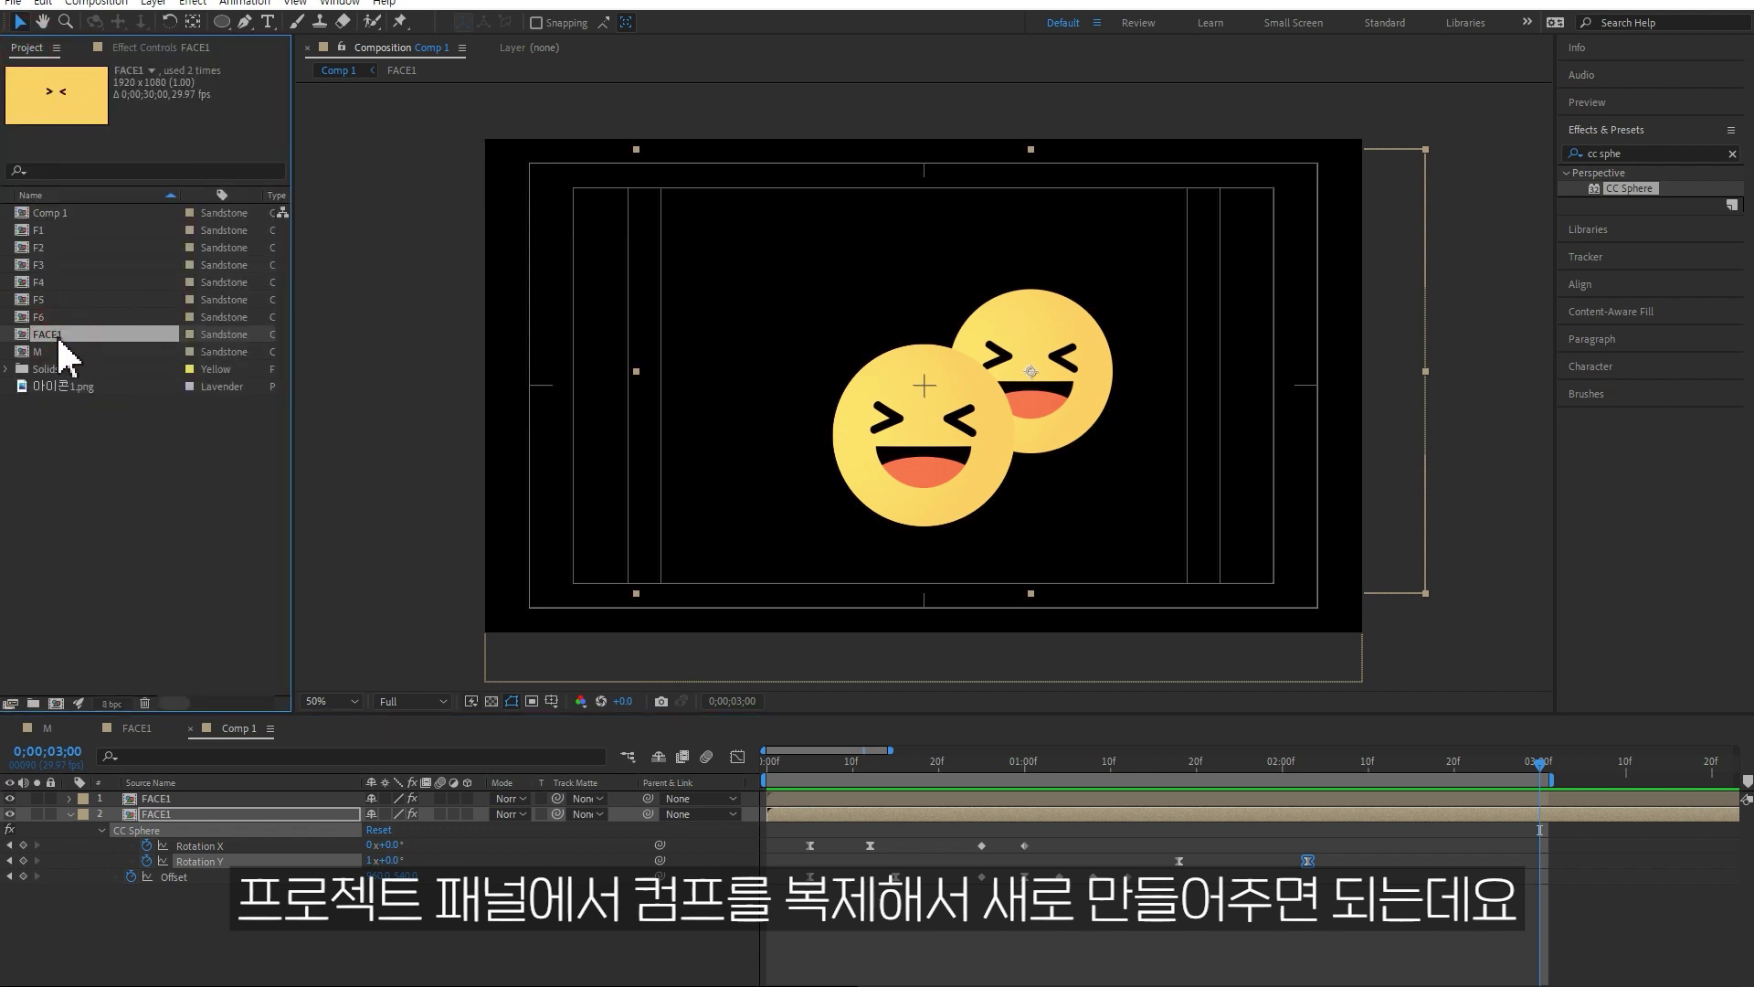
left_click(41, 246)
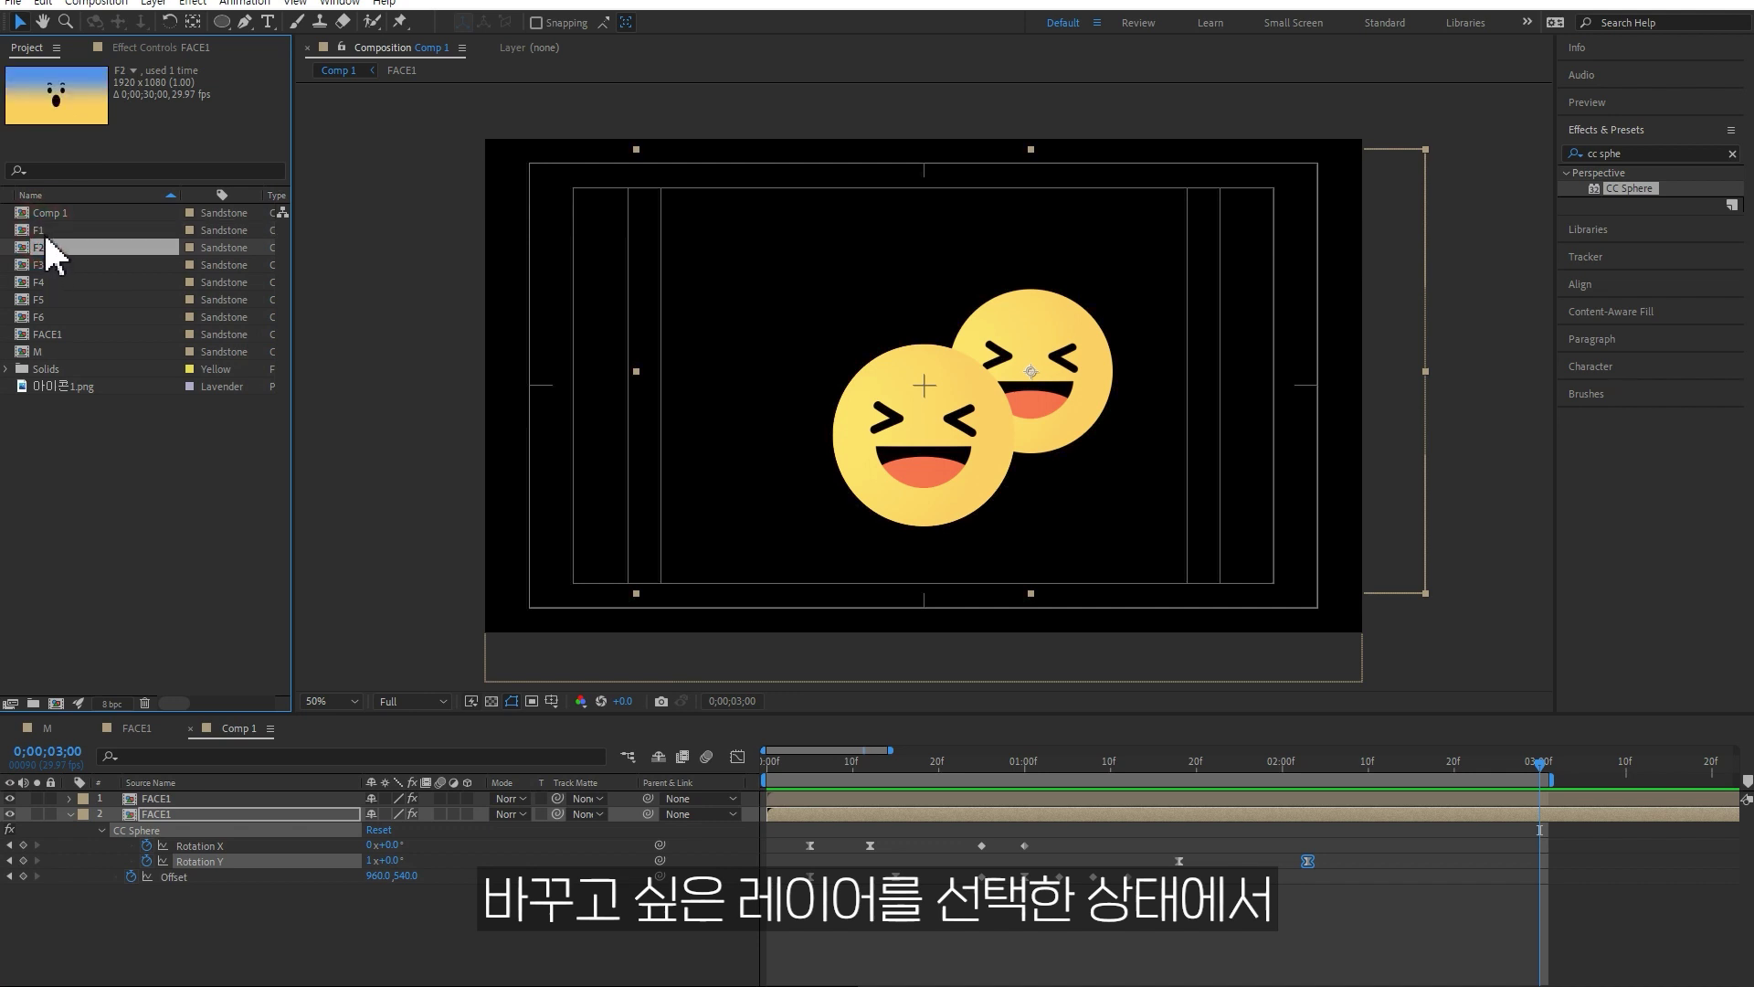
left_click(47, 247)
left_click_drag(48, 254, 1038, 483)
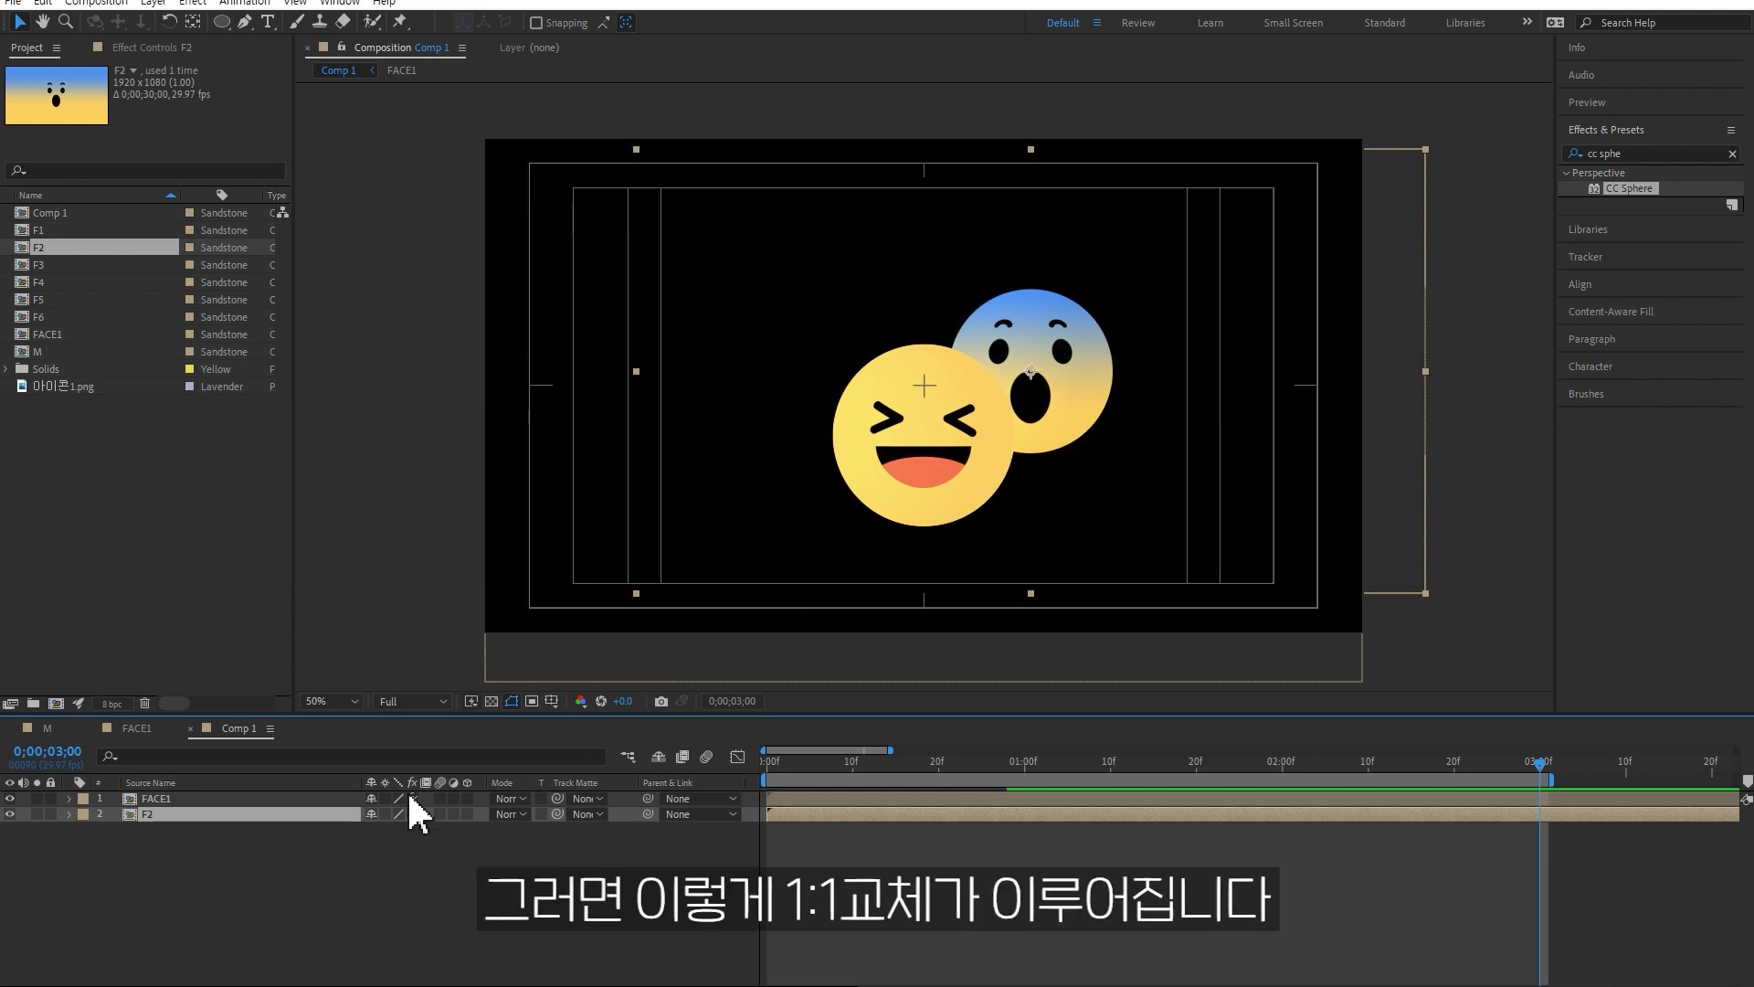
double_click(177, 815)
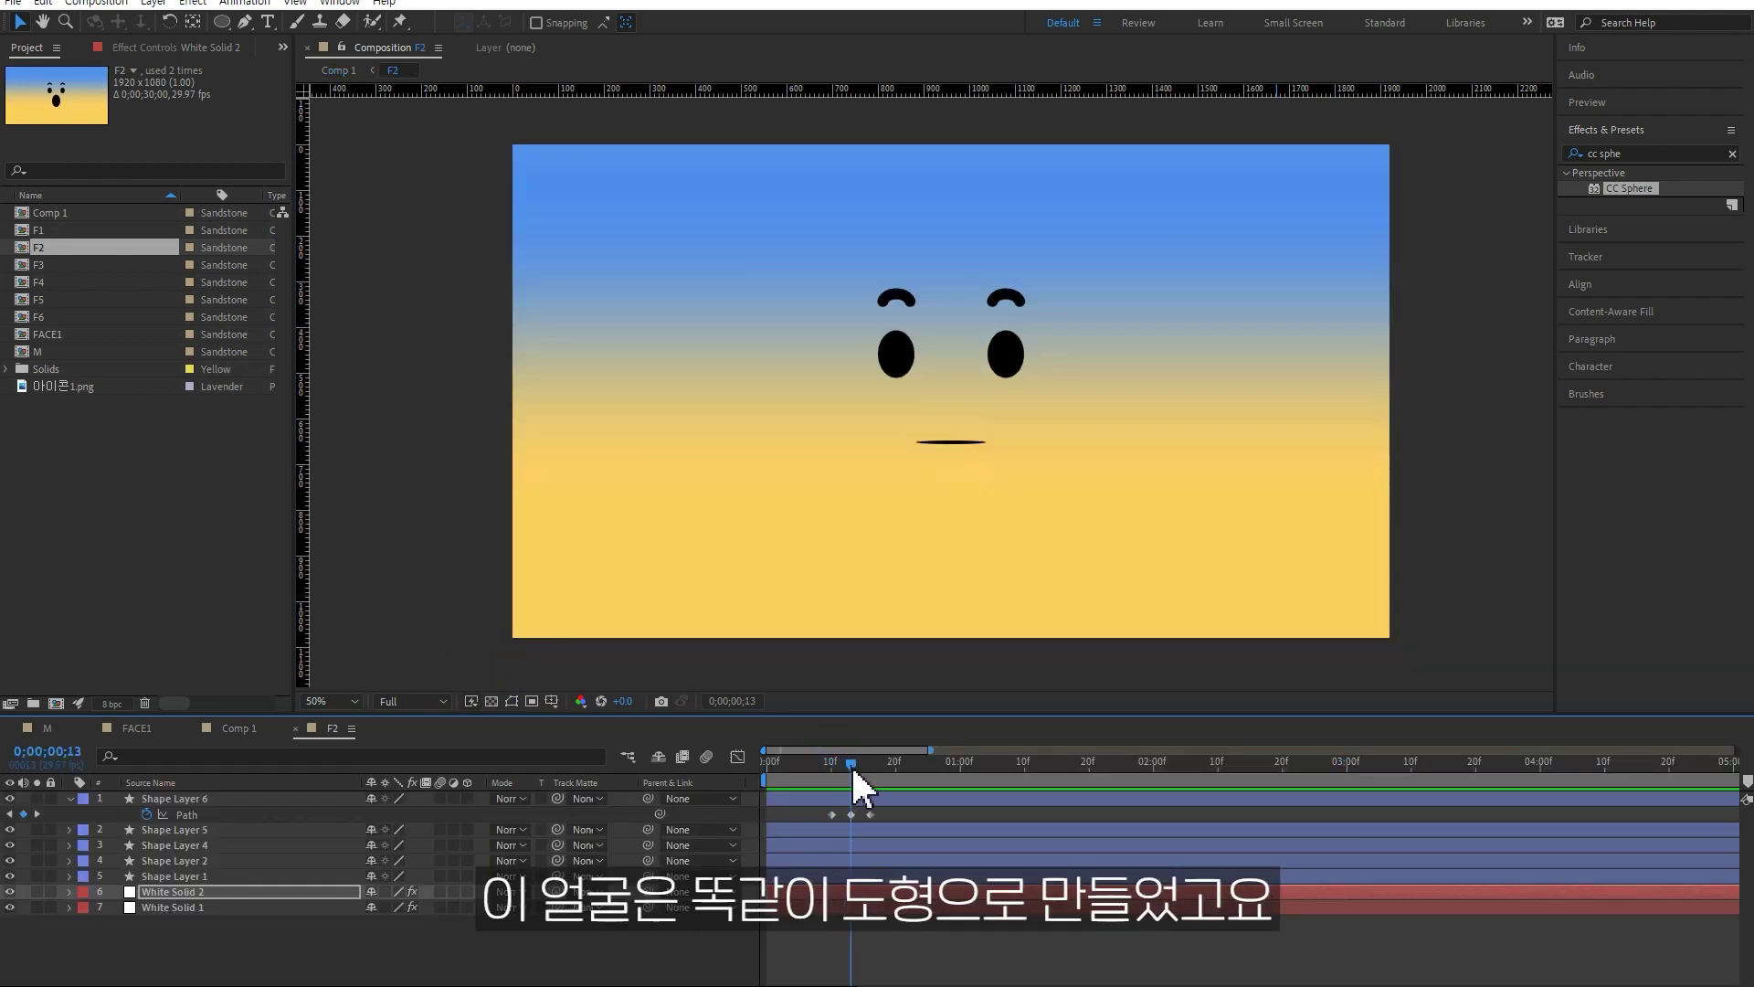
Scrub F2's mouth animation, preview the bounce in Comp 1 from frame 13, and reopen F2.
mouse_move(869, 772)
left_mouse_down()
mouse_move(833, 772)
mouse_move(874, 778)
left_mouse_up()
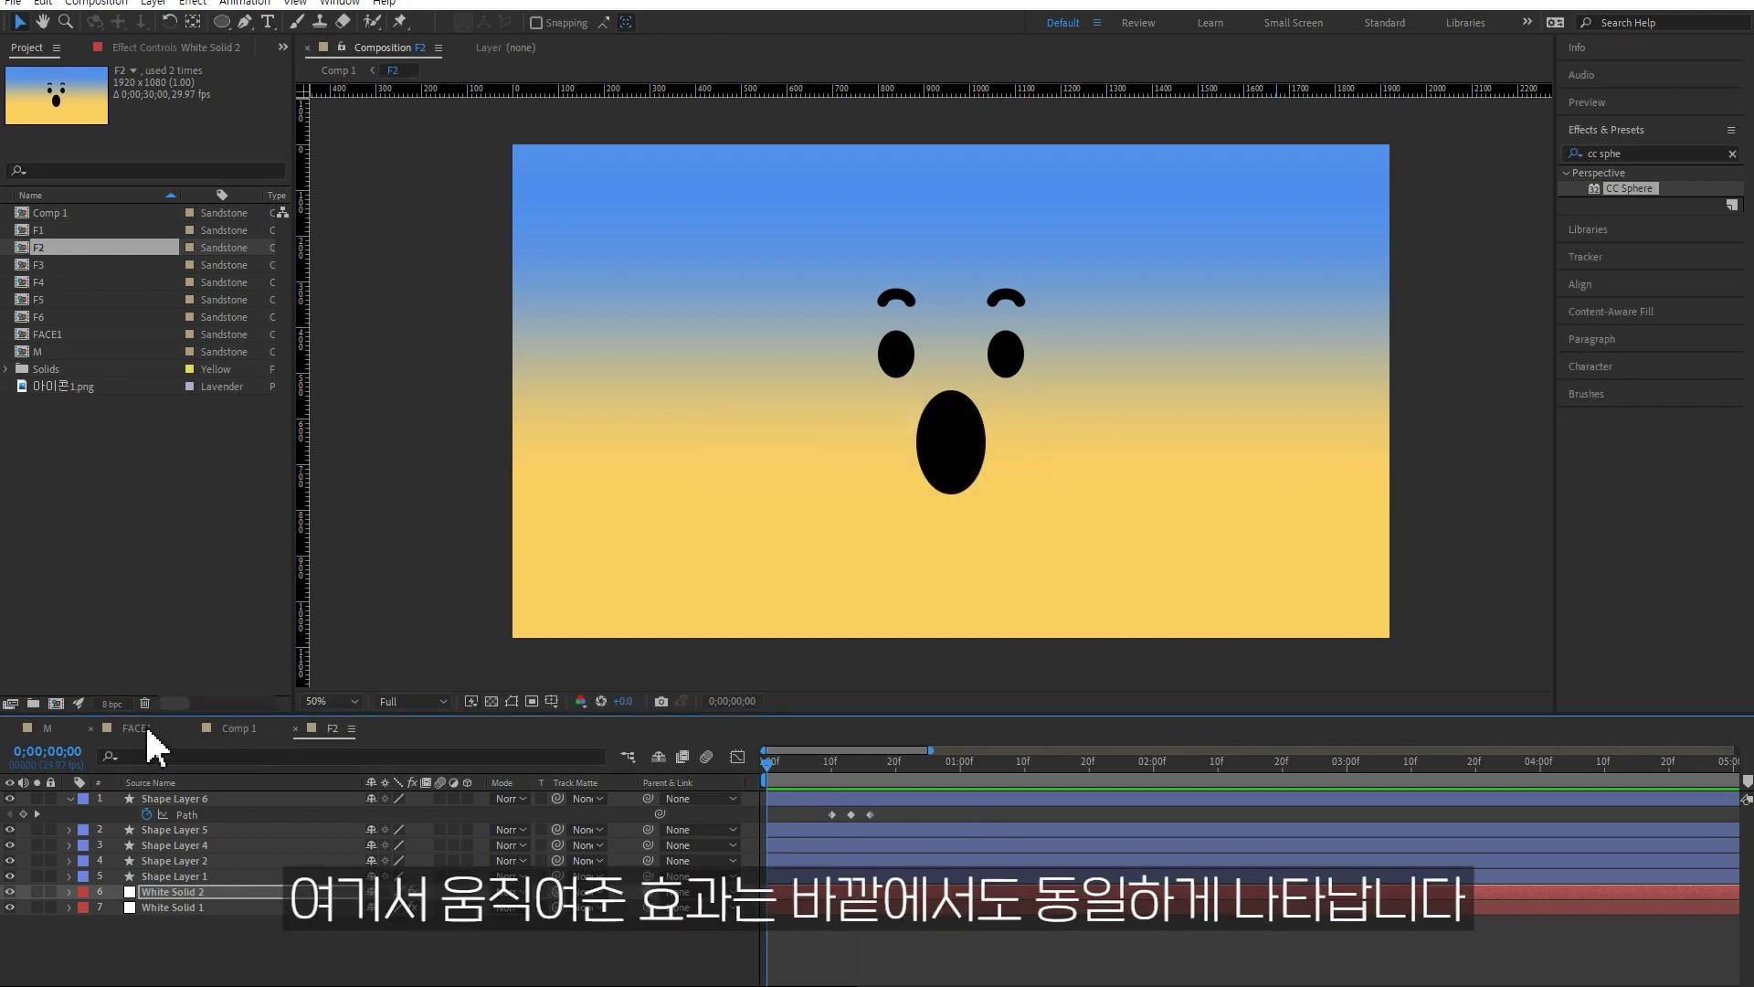
left_click(232, 726)
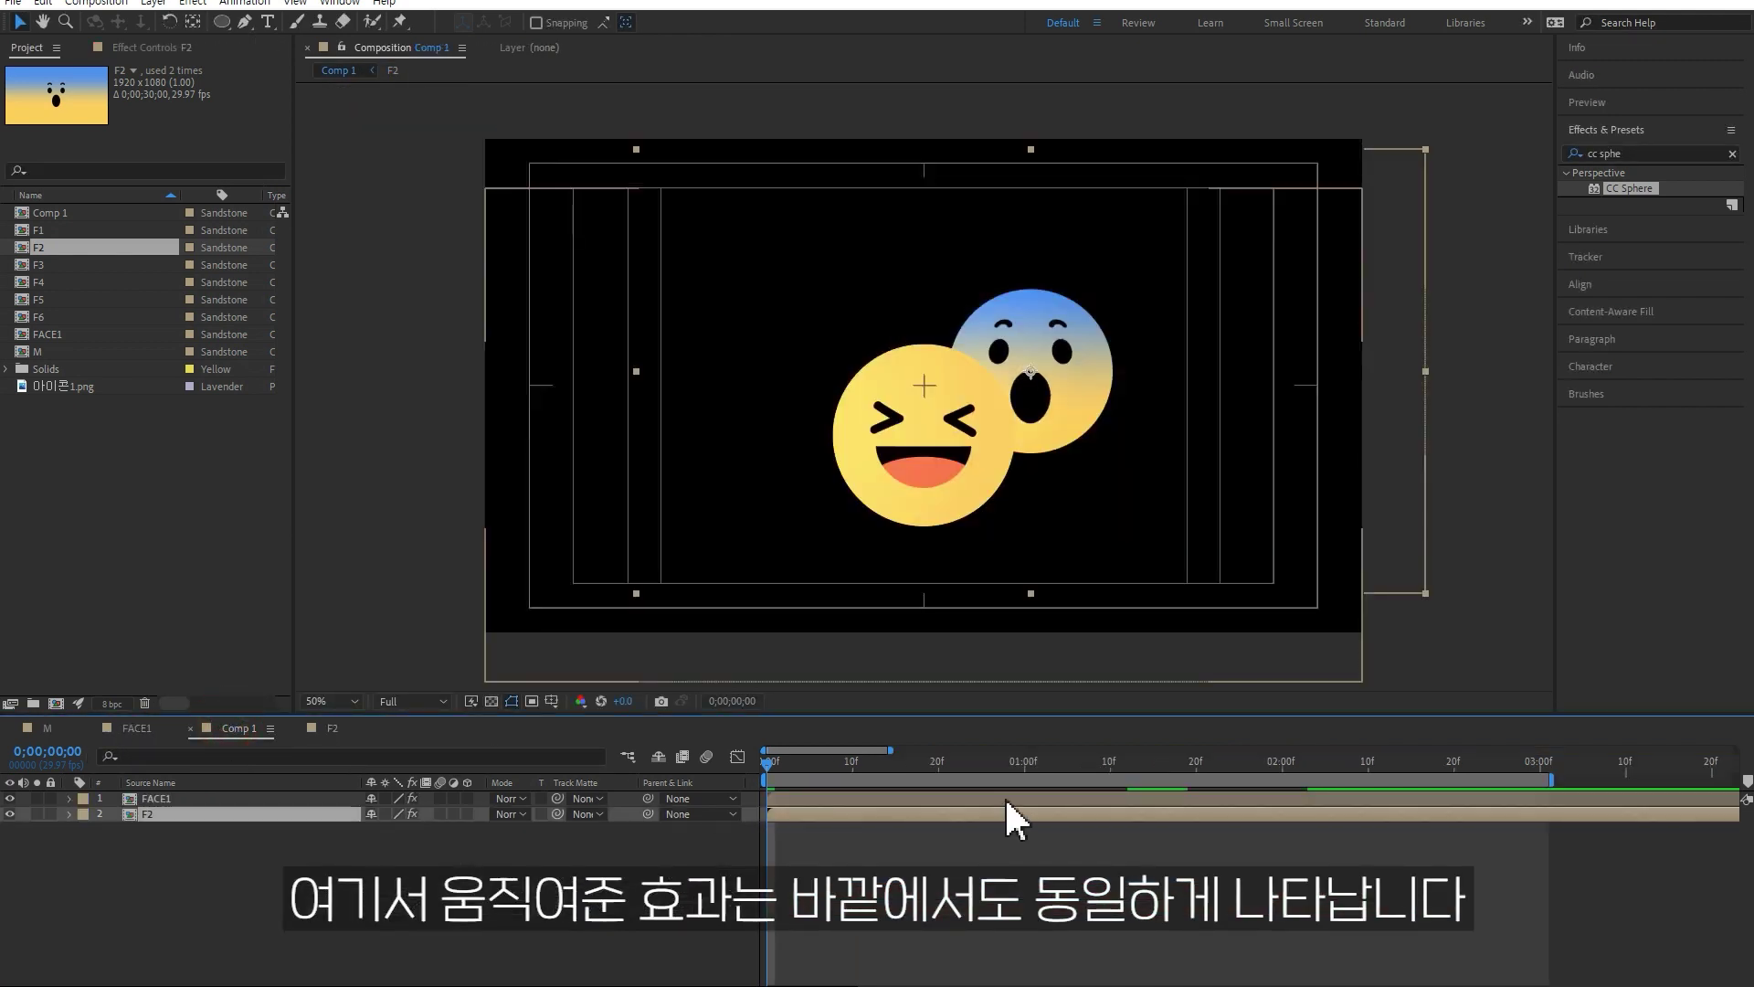
left_click_drag(813, 777, 878, 765)
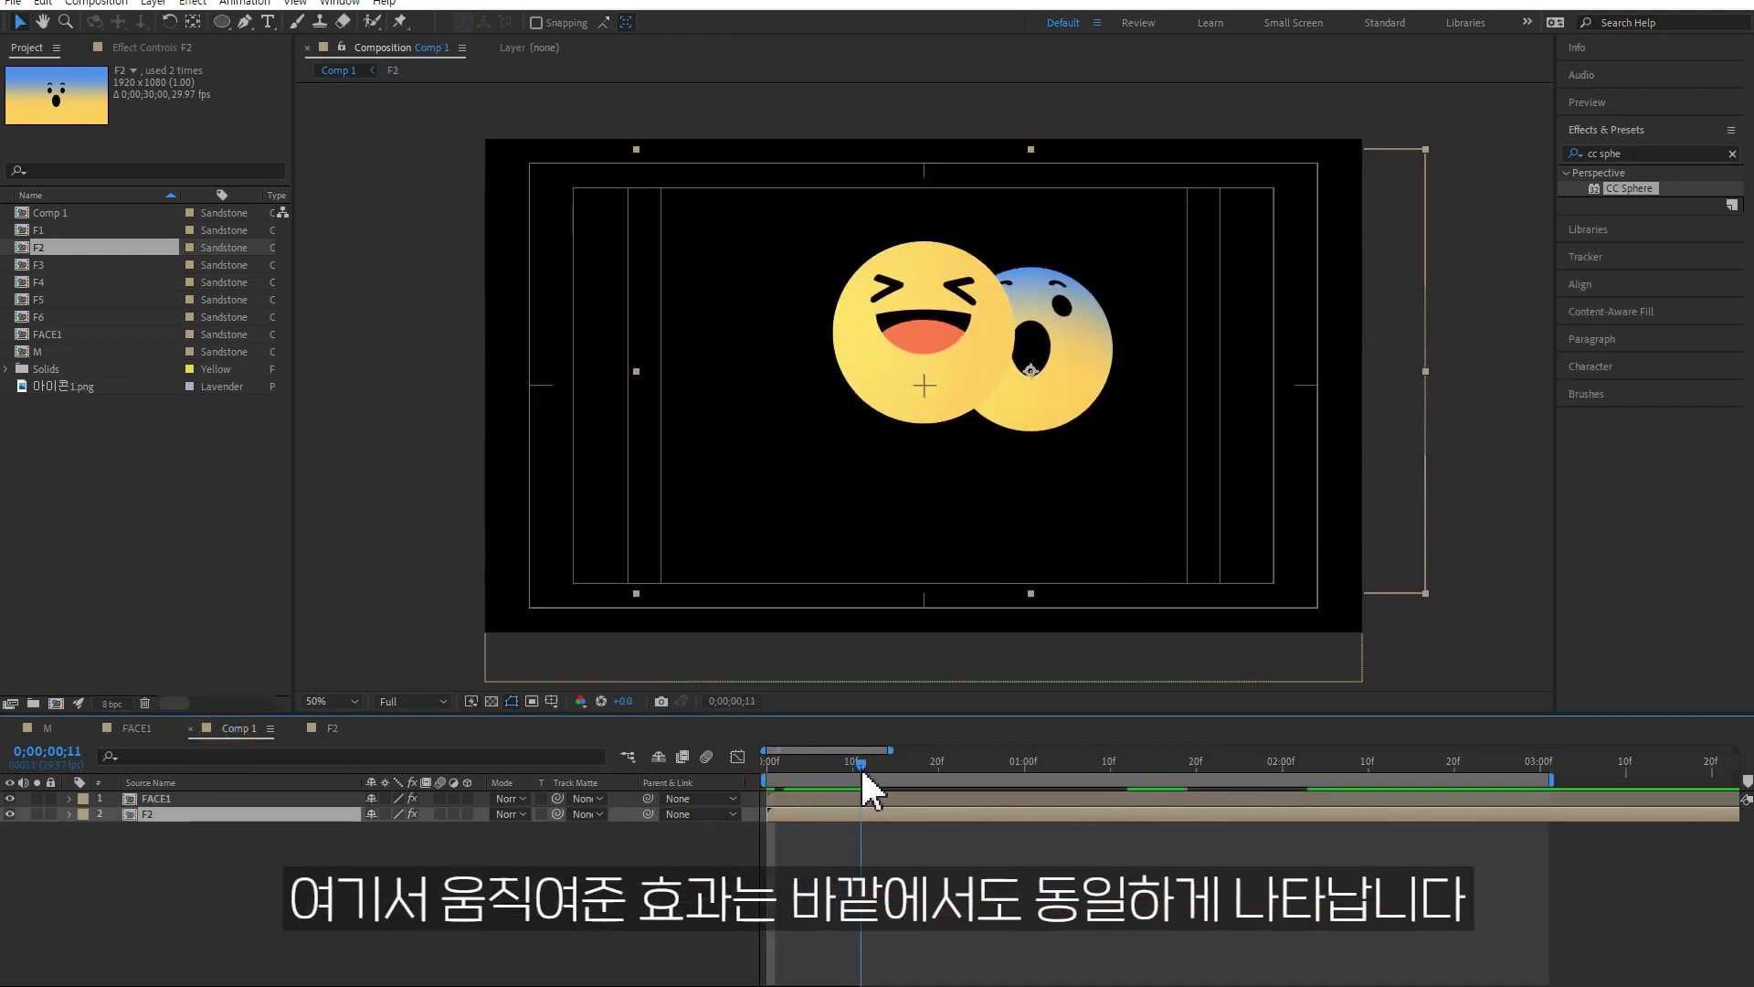
key("space")
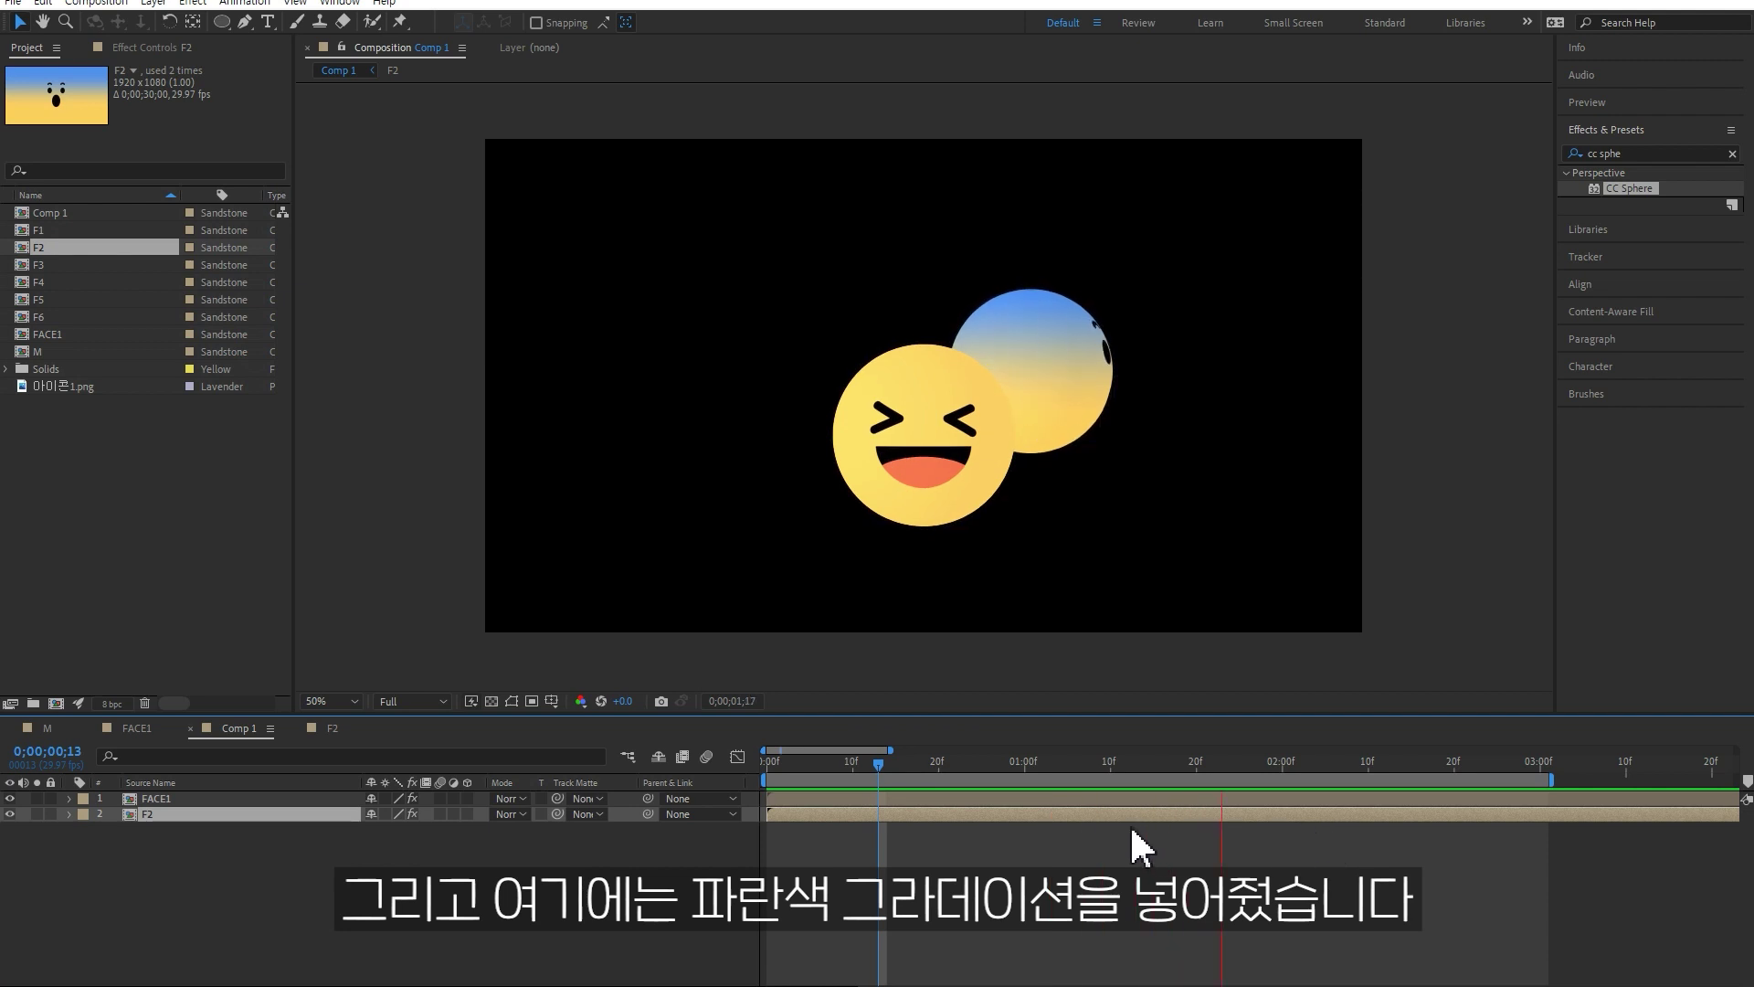
left_click(333, 728)
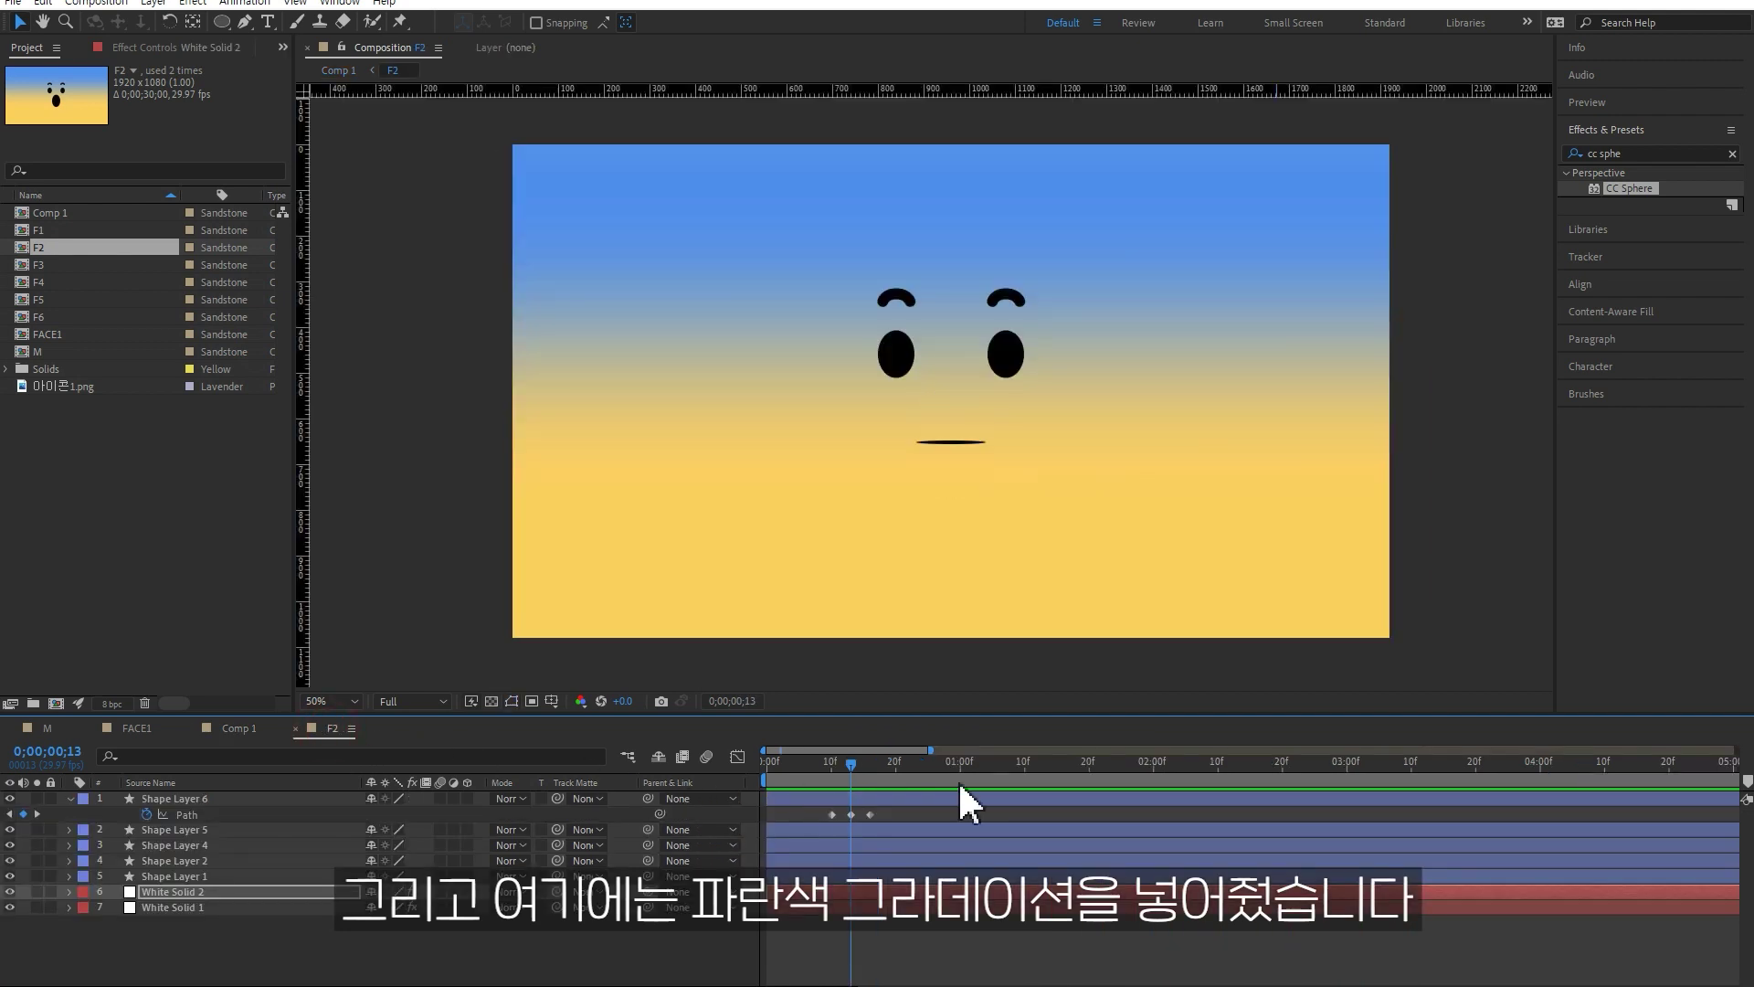
In the F2 composition, stretch the blue White Solid 2 down over the face.
left_click(207, 892)
scroll(852, 475, "down", 2)
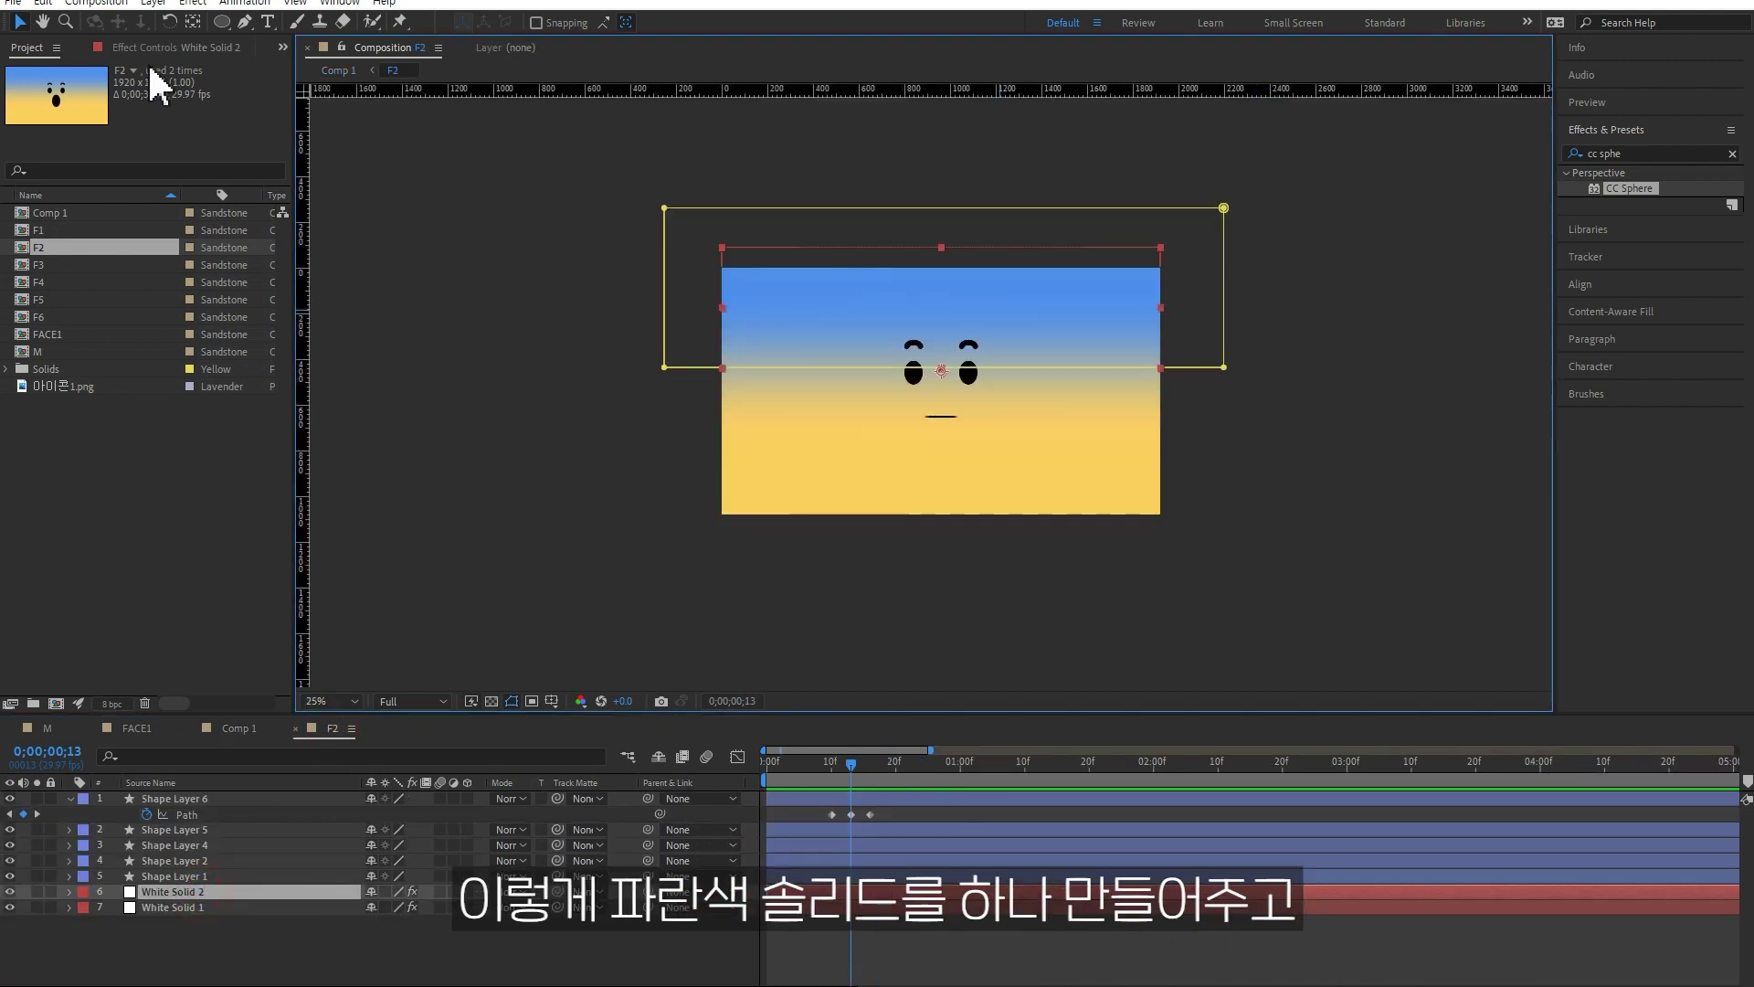
left_click(174, 48)
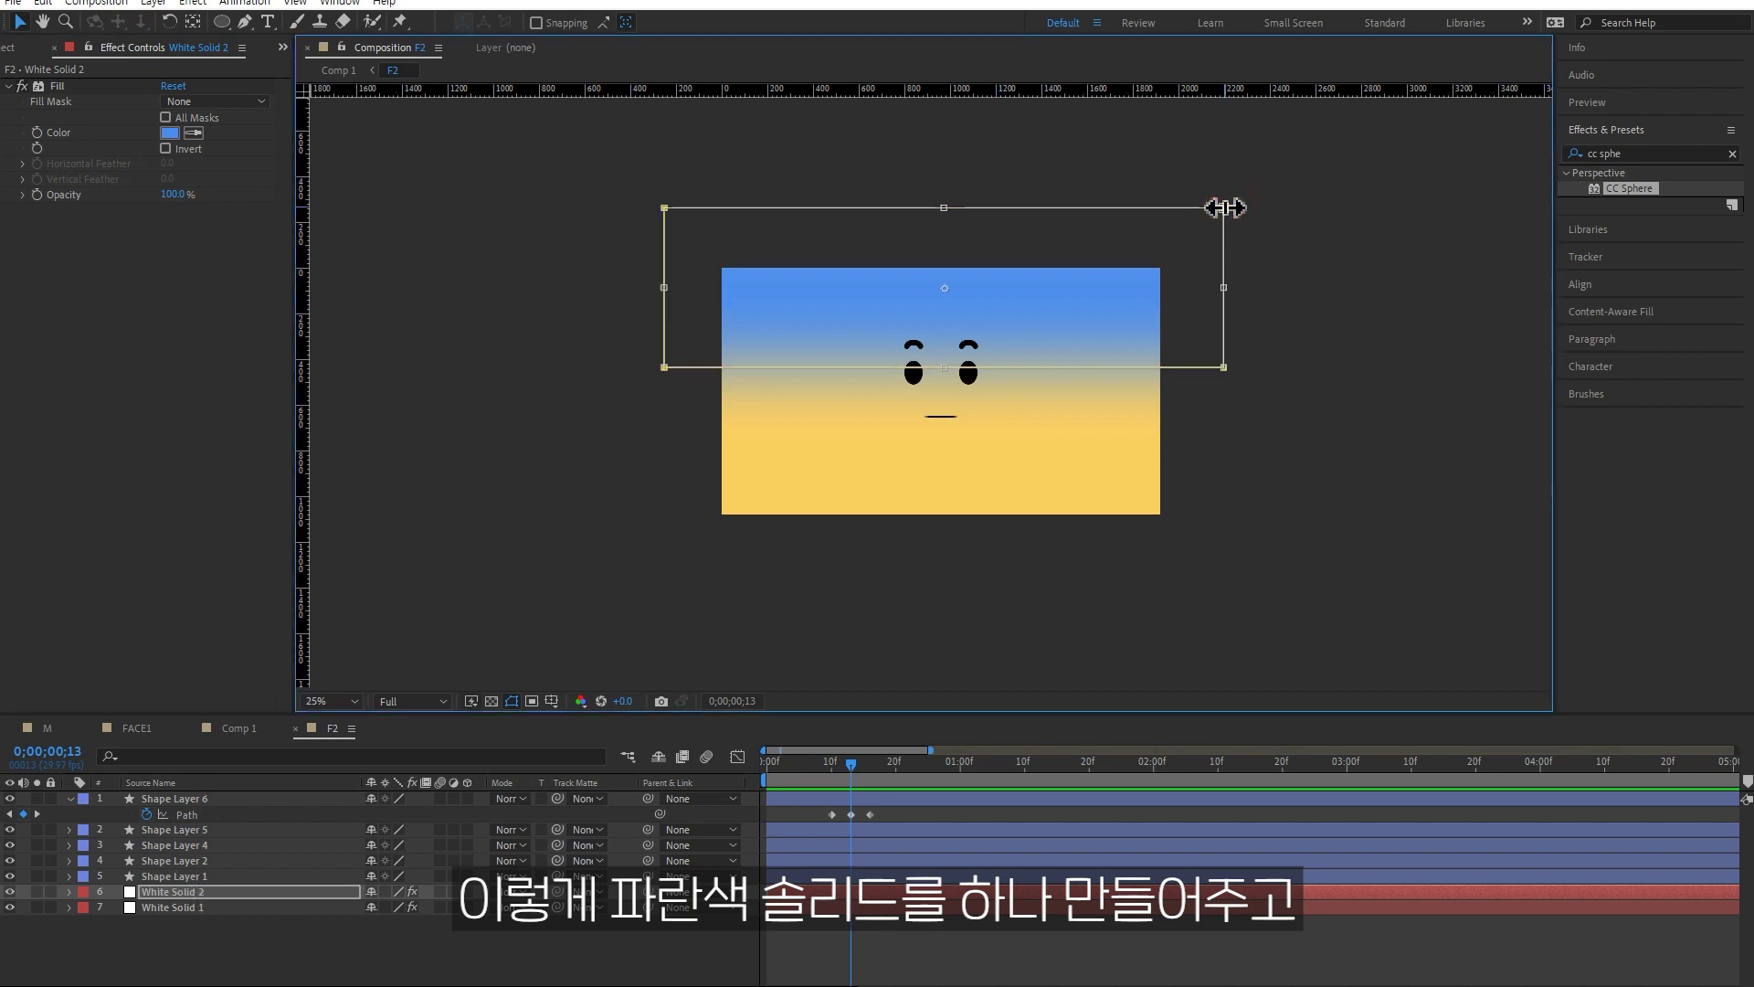
left_click_drag(979, 368, 979, 494)
Mask the blue solid to its top with a 329 px vertical feather, then return to Comp 1.
left_click(221, 22)
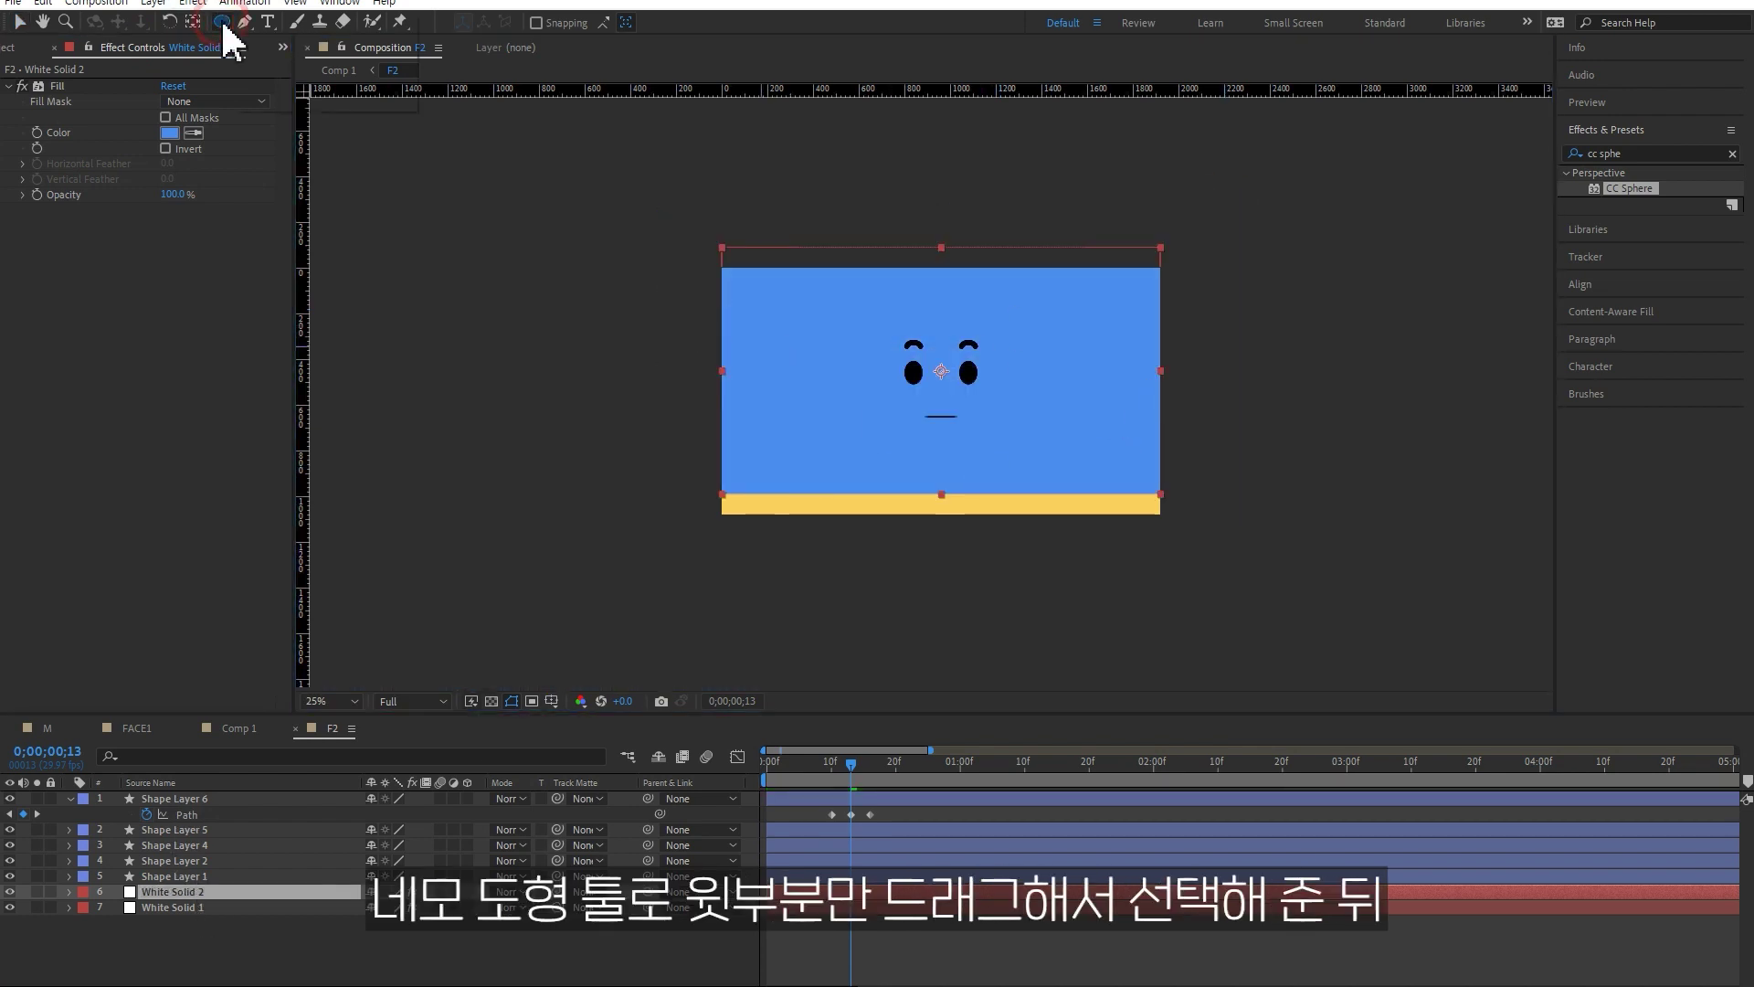
left_click_drag(594, 193, 1269, 381)
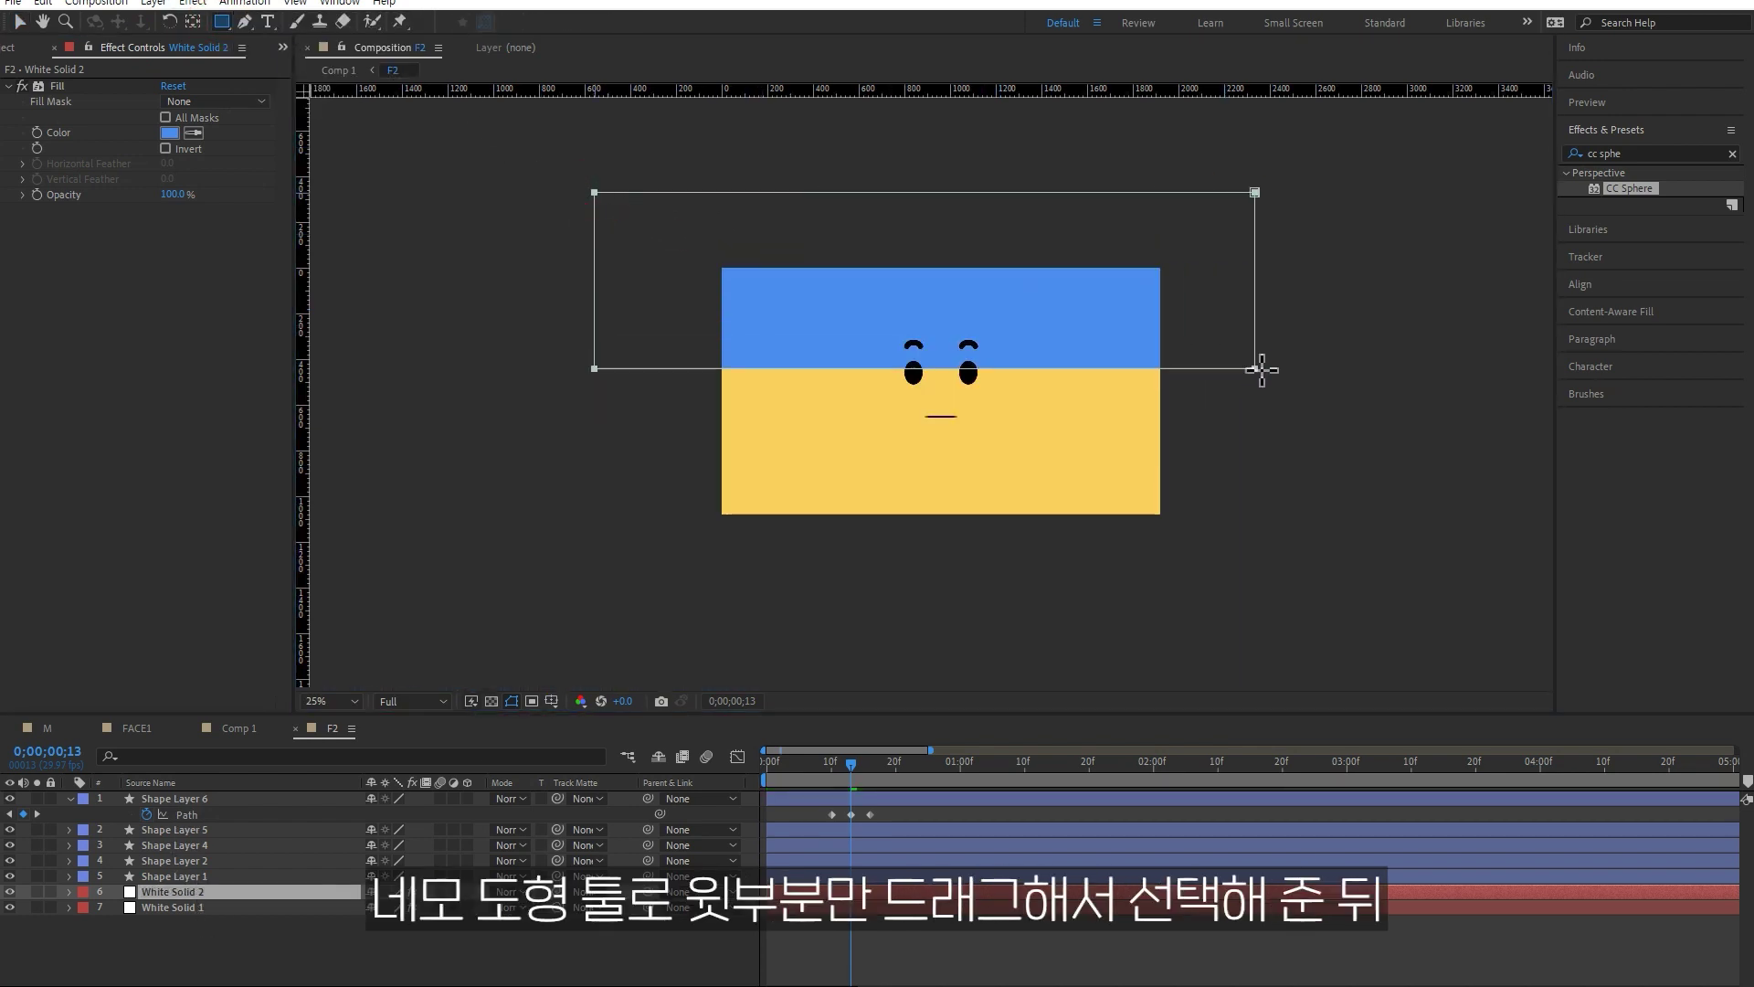
left_click(195, 894)
key("f")
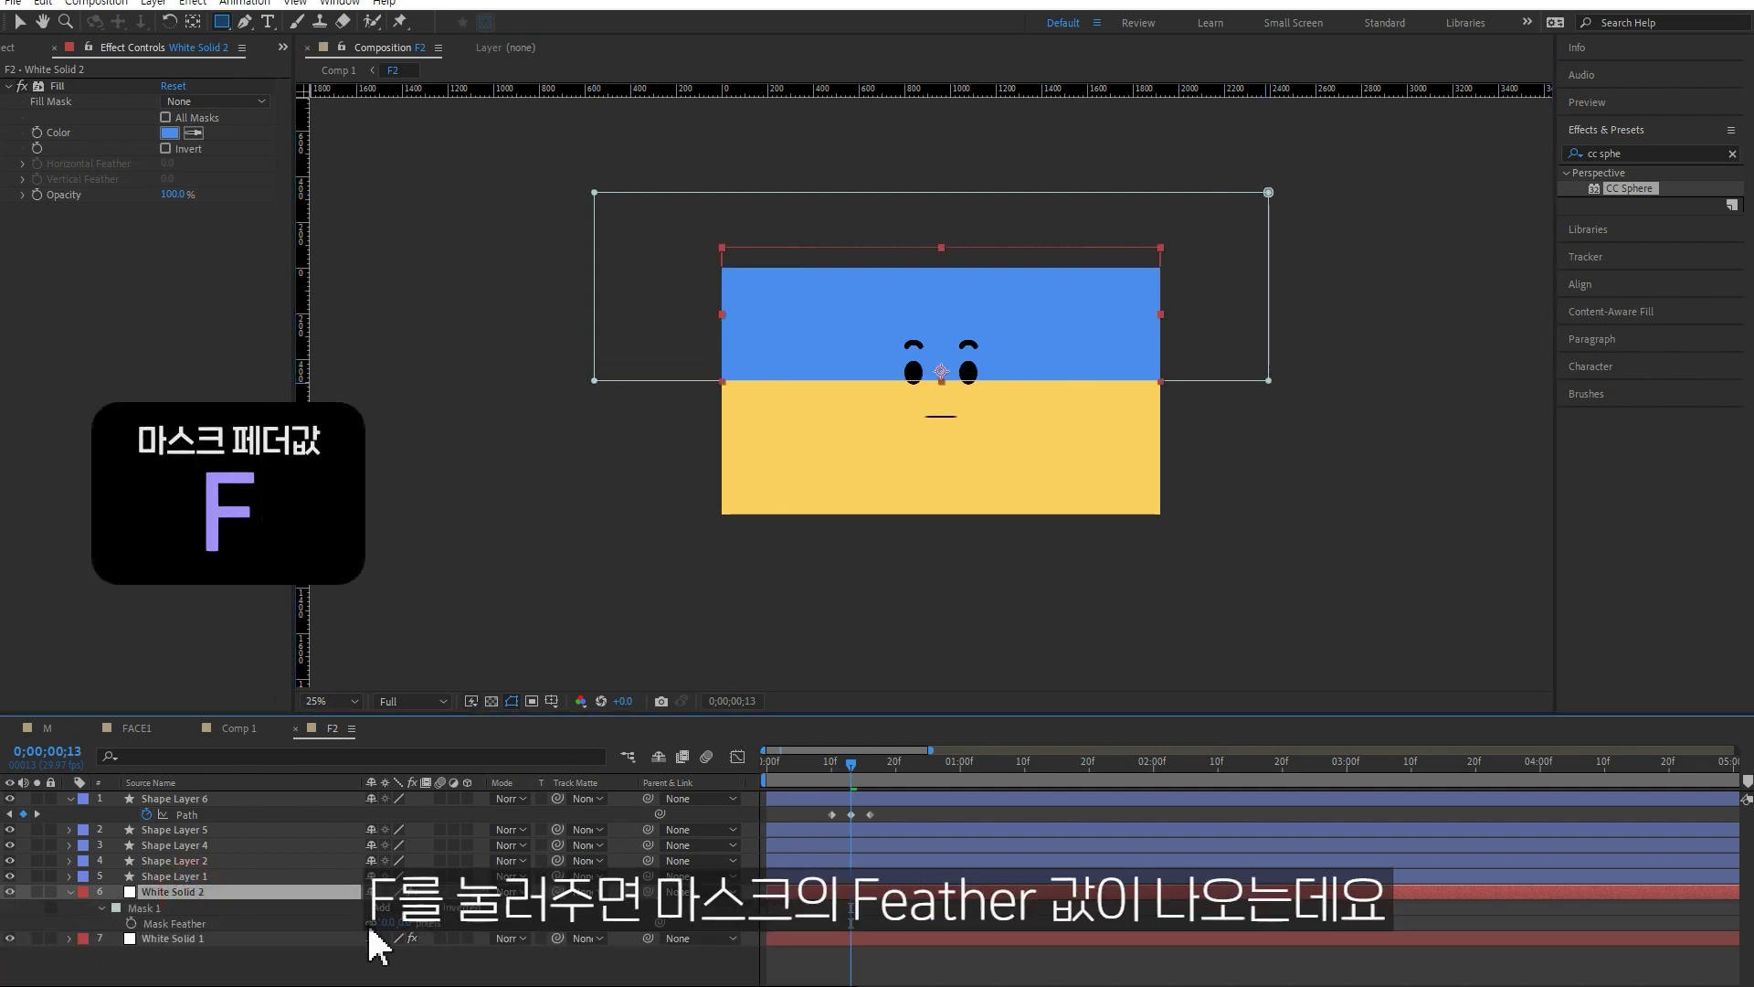
left_click_drag(409, 923, 564, 918)
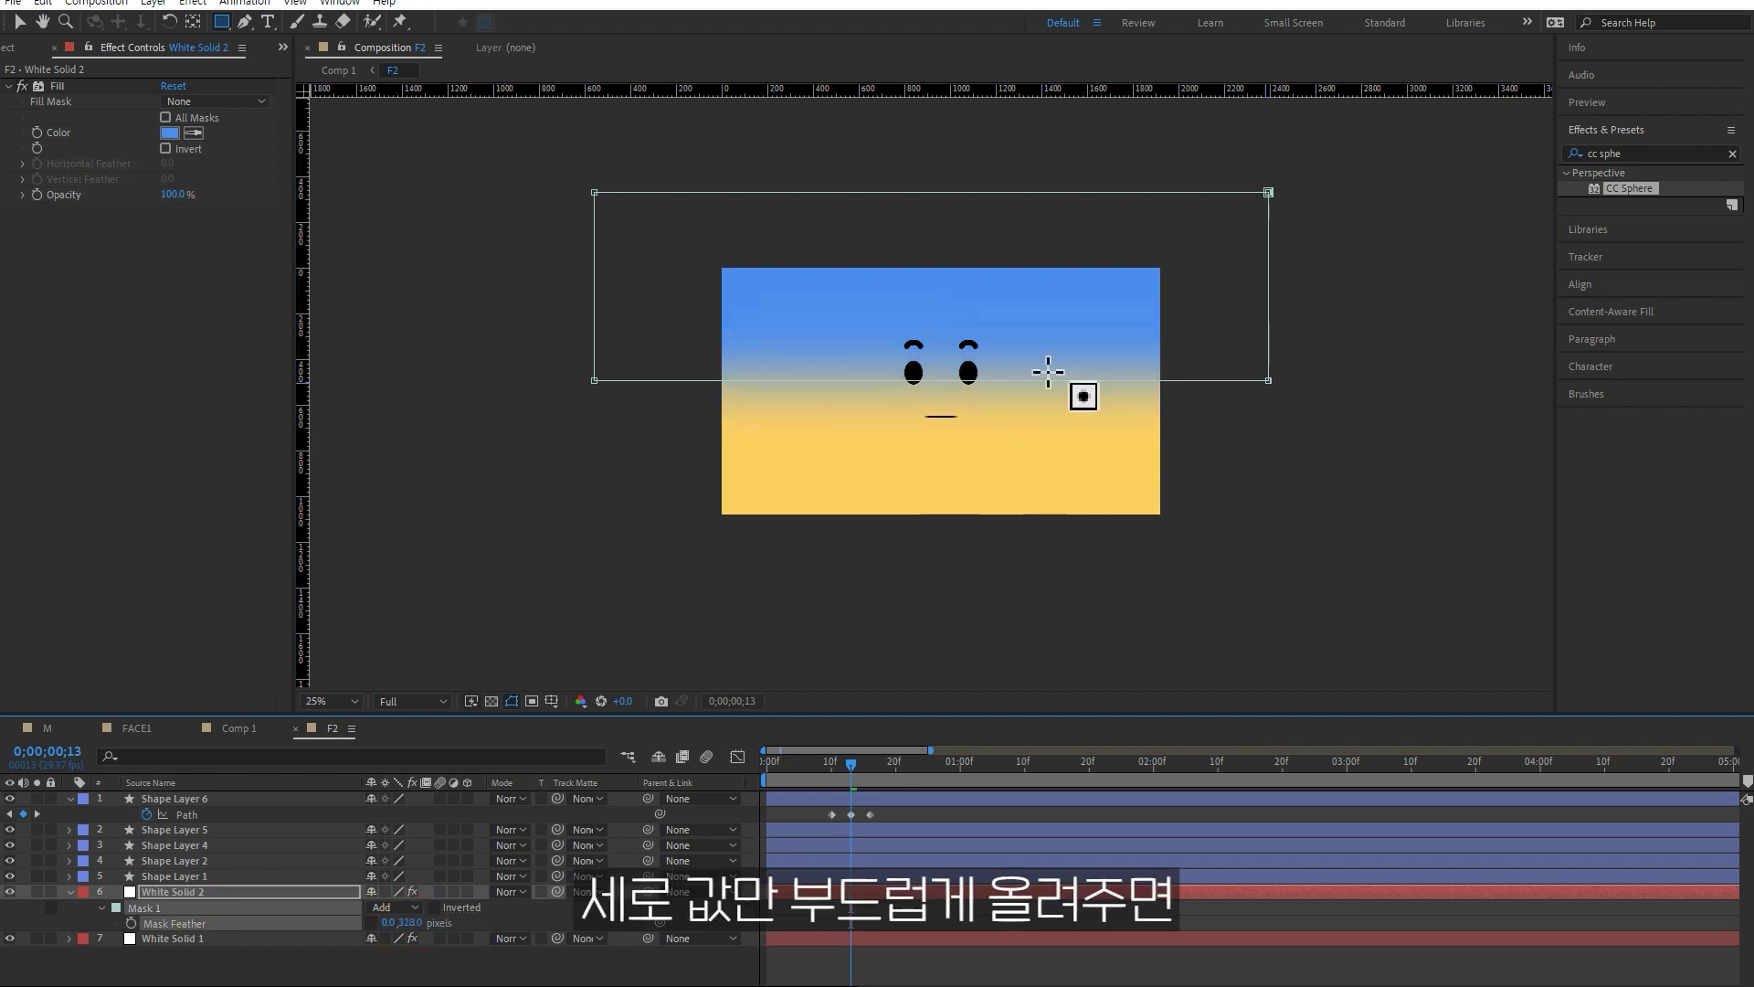
left_click(236, 731)
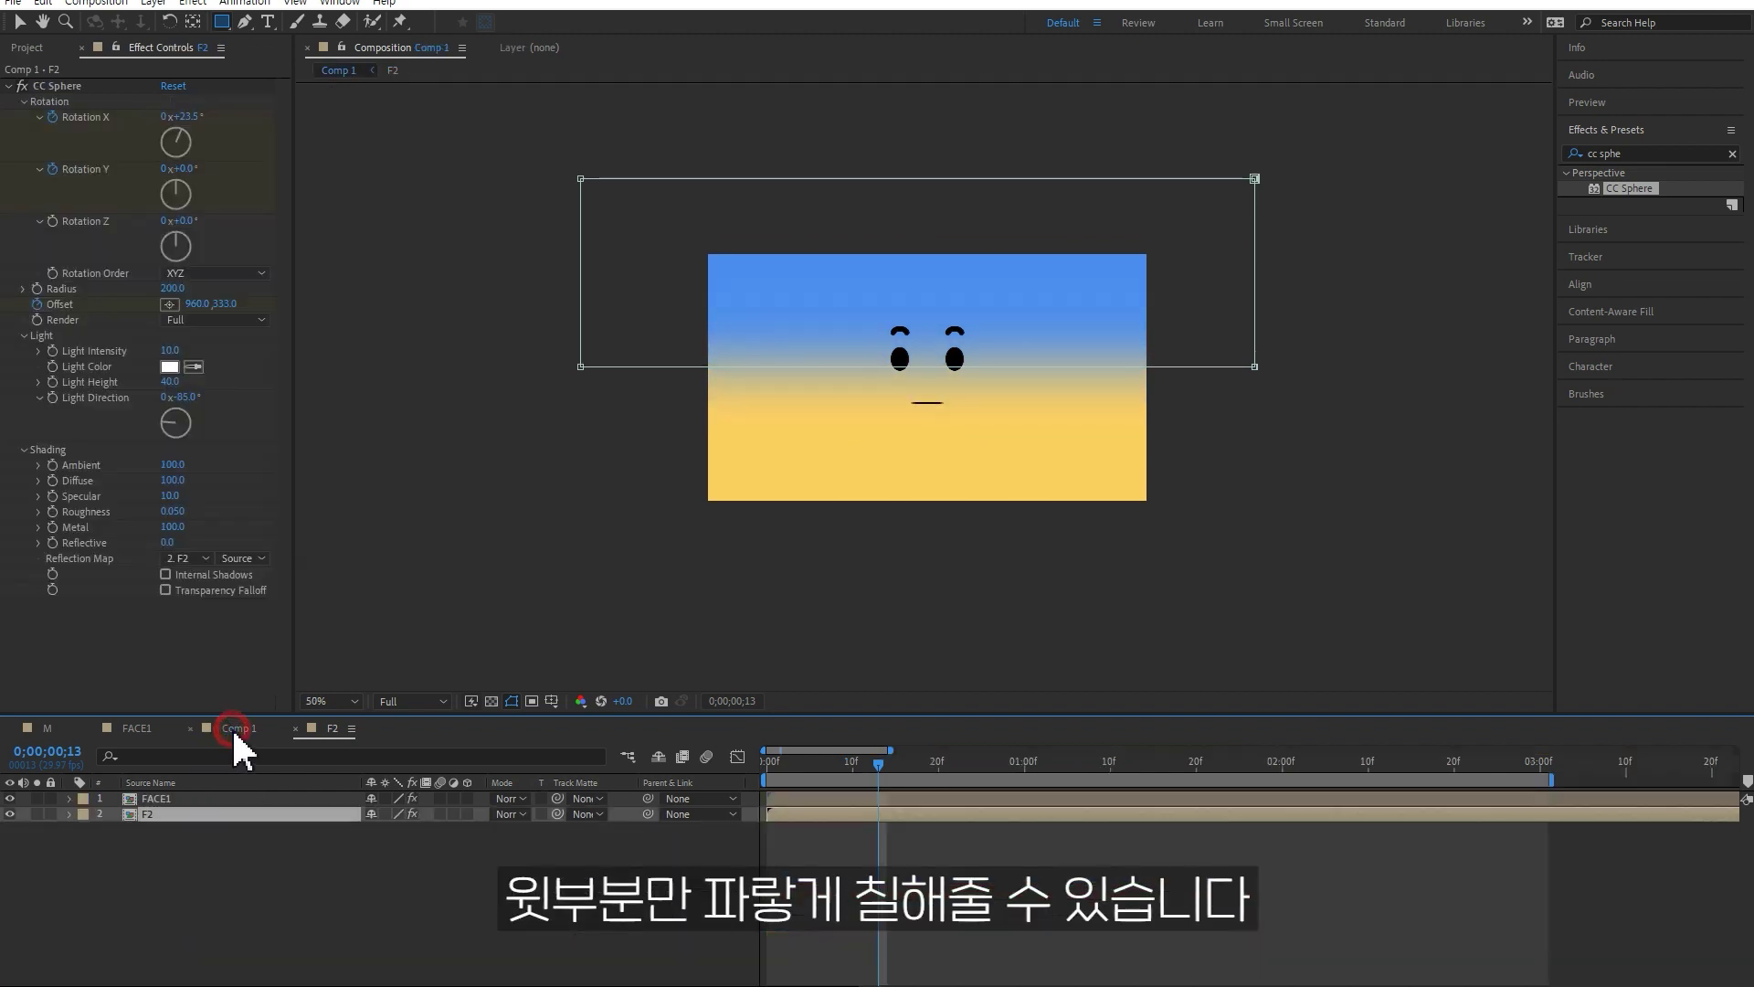
left_click(568, 899)
key("space")
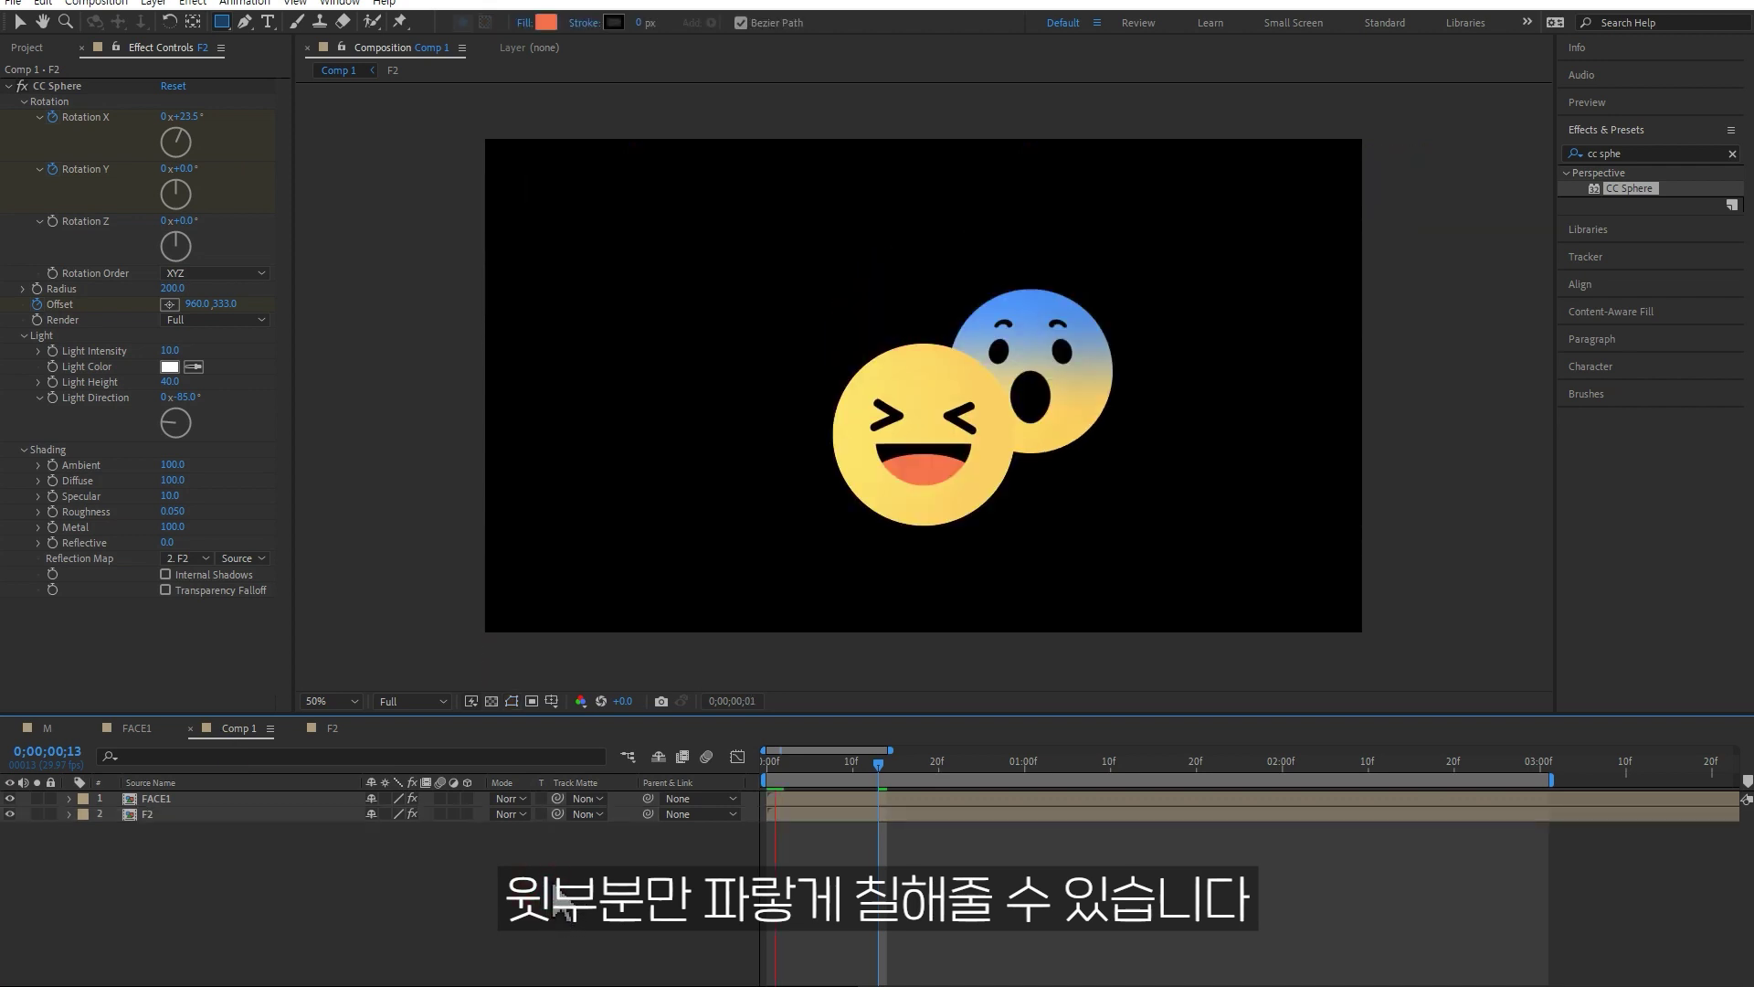